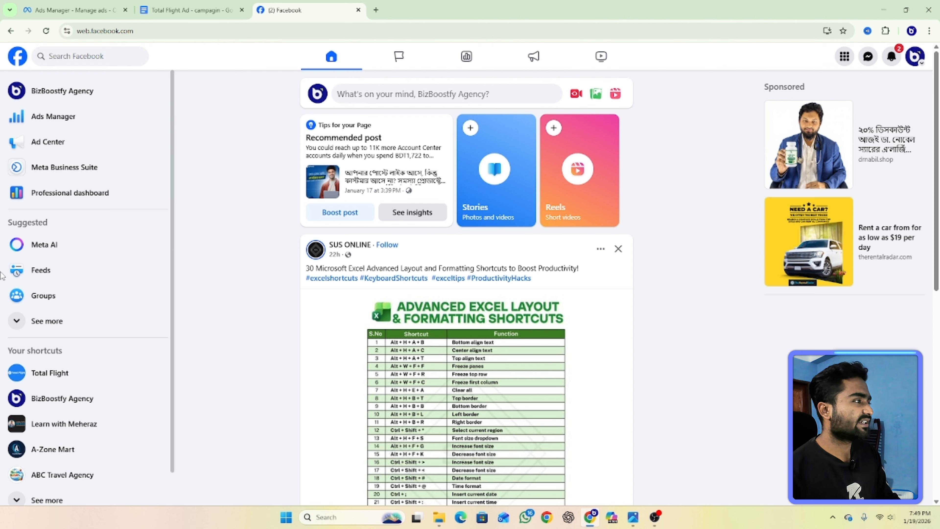
# Switch to Ads Manager and start creating a new campaign instead of a new ad set or ad.
pyautogui.click(74, 10)
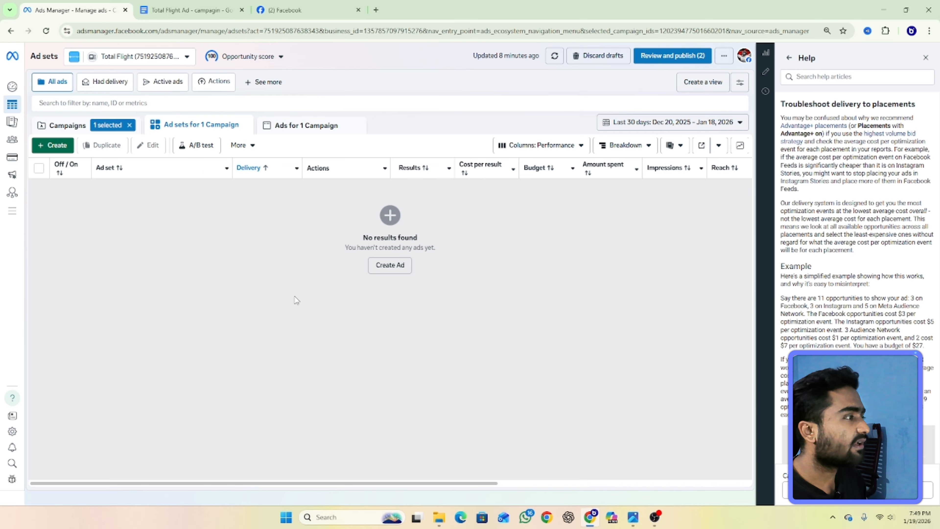
pyautogui.moveTo(12, 140)
pyautogui.click(50, 142)
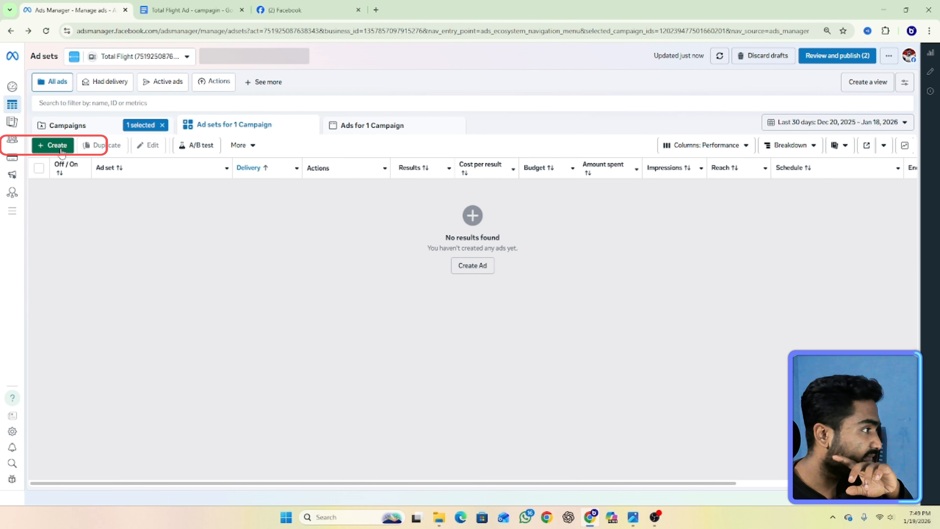
pyautogui.click(53, 142)
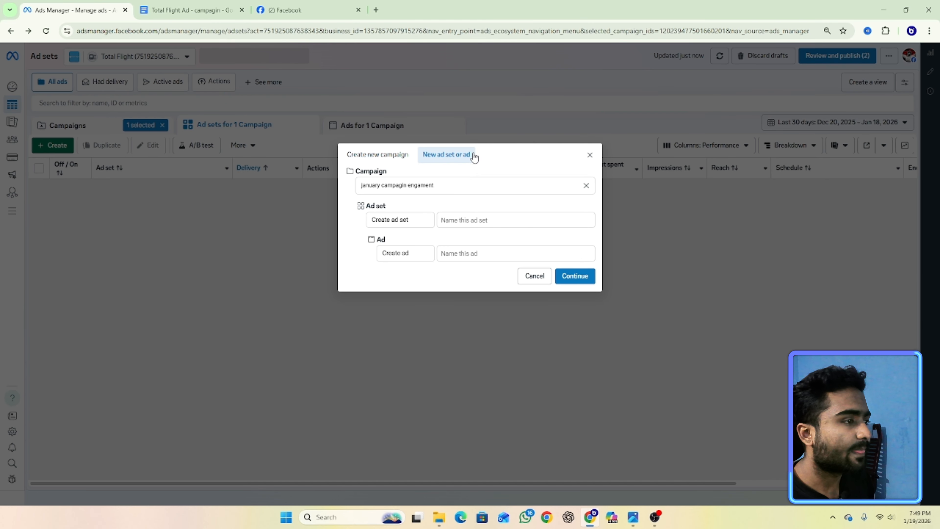
pyautogui.click(407, 155)
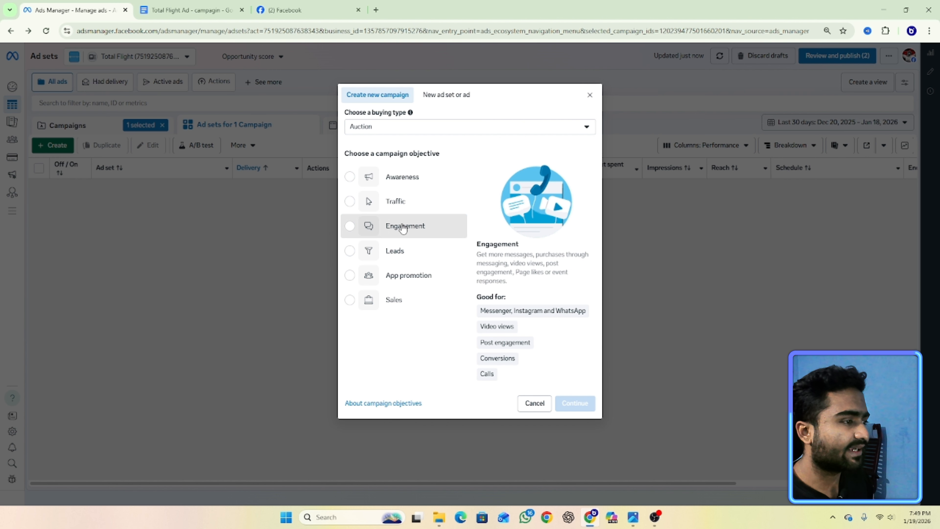
# Choose Engagement as the campaign objective and continue with the manual engagement campaign setup.
pyautogui.click(408, 226)
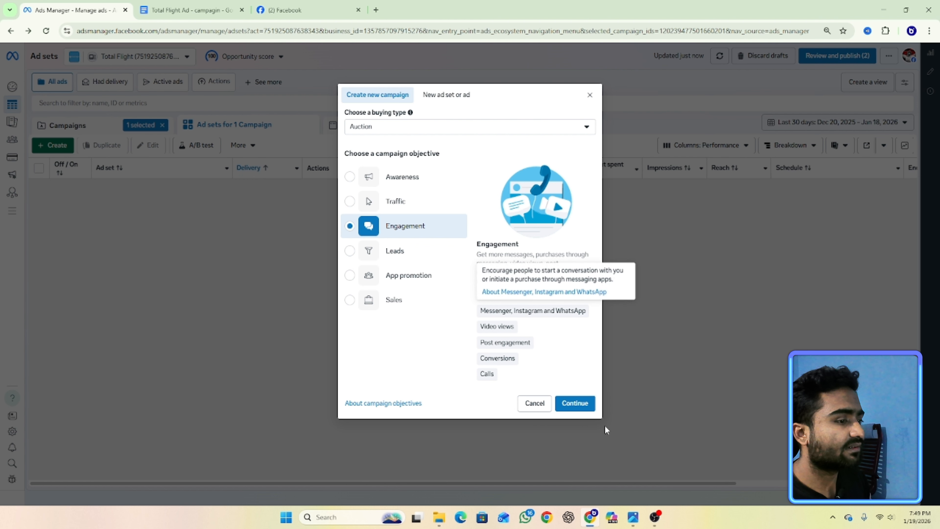
pyautogui.click(576, 403)
pyautogui.click(495, 276)
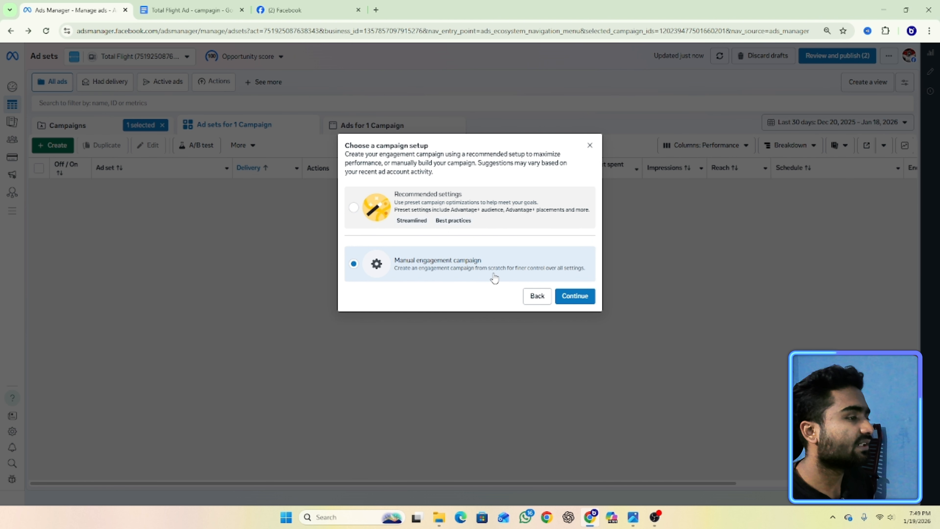
pyautogui.click(570, 296)
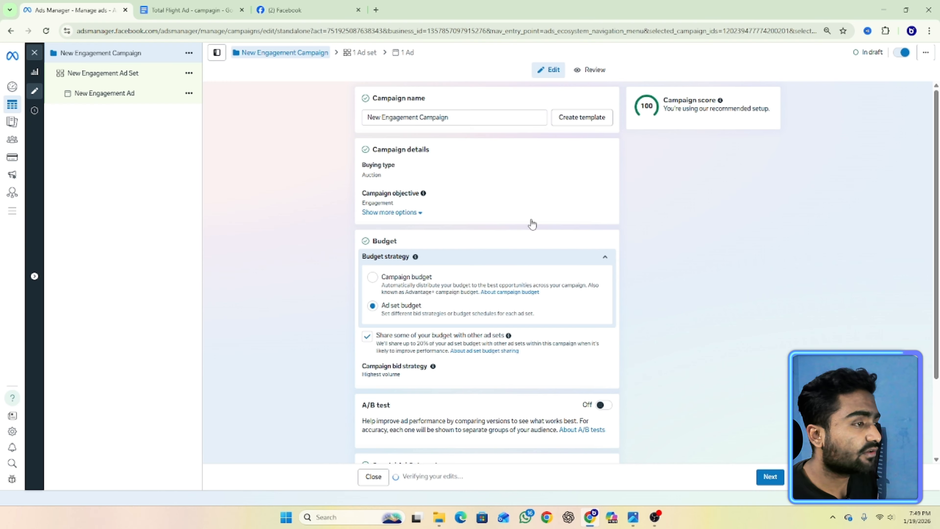
# Rename the campaign as "Ticket + umrah".
pyautogui.tripleClick(490, 117)
pyautogui.click(490, 117)
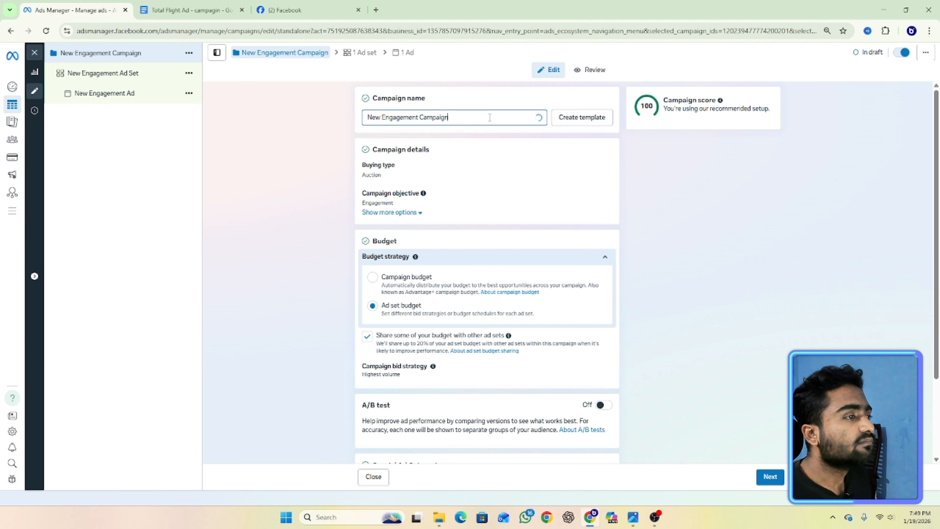
pyautogui.hotkey('ctrl', 'shift', 'Left')
pyautogui.hotkey('ctrl', 'shift', 'Left')
pyautogui.hotkey('ctrl', 'shift', 'Left')
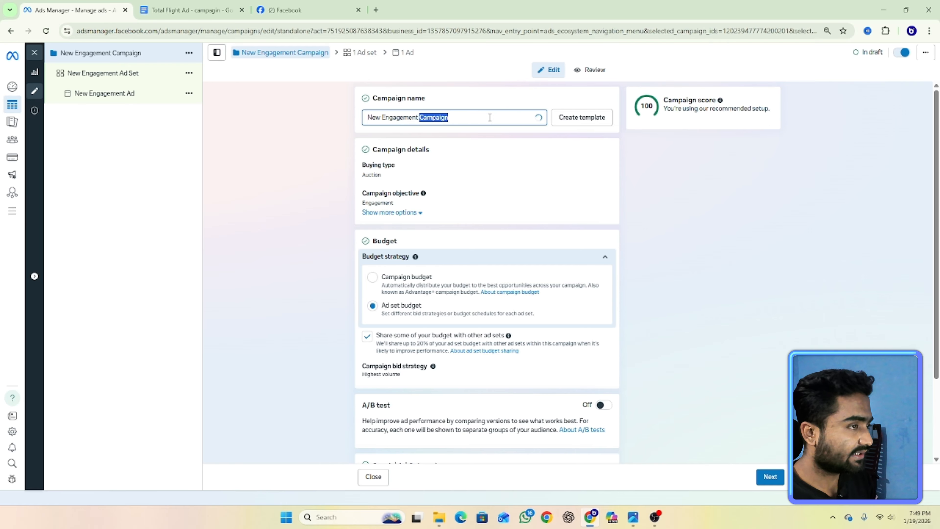
pyautogui.press('BackSpace')
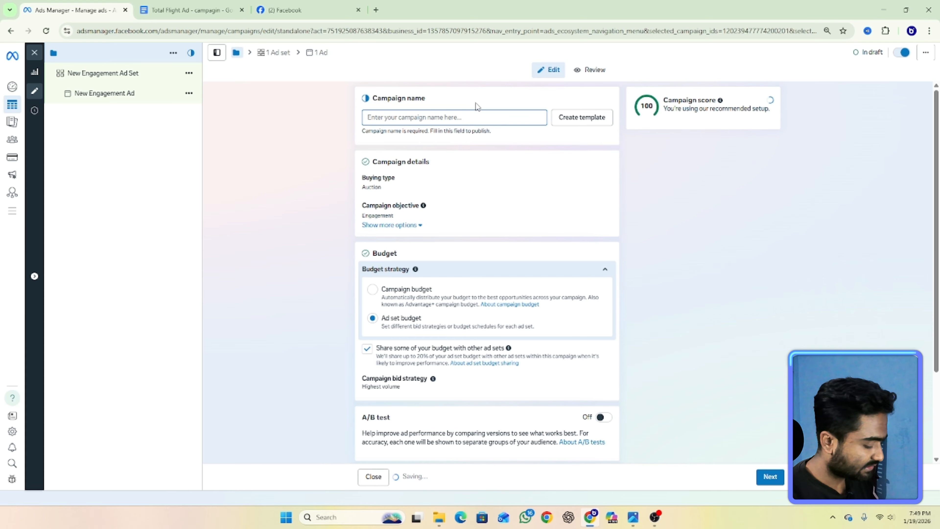
pyautogui.write('Ticket')
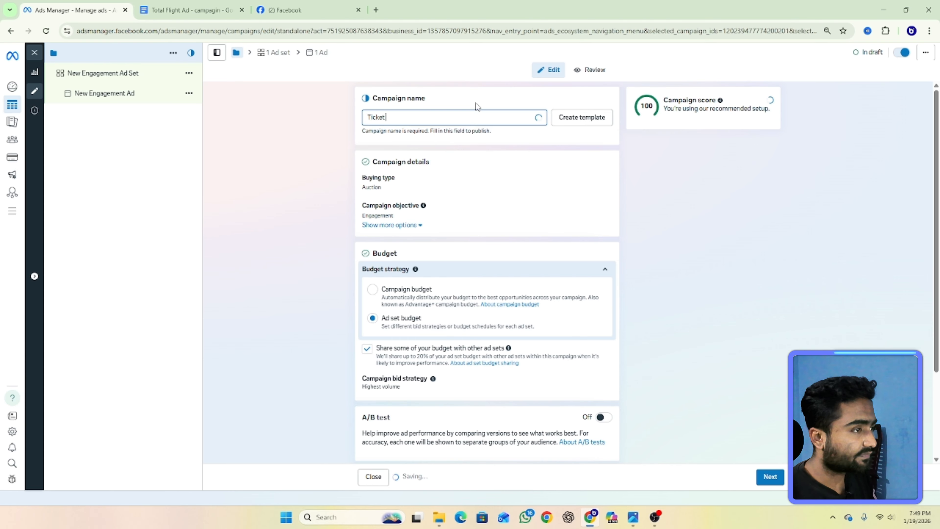
pyautogui.write(' + umrah')
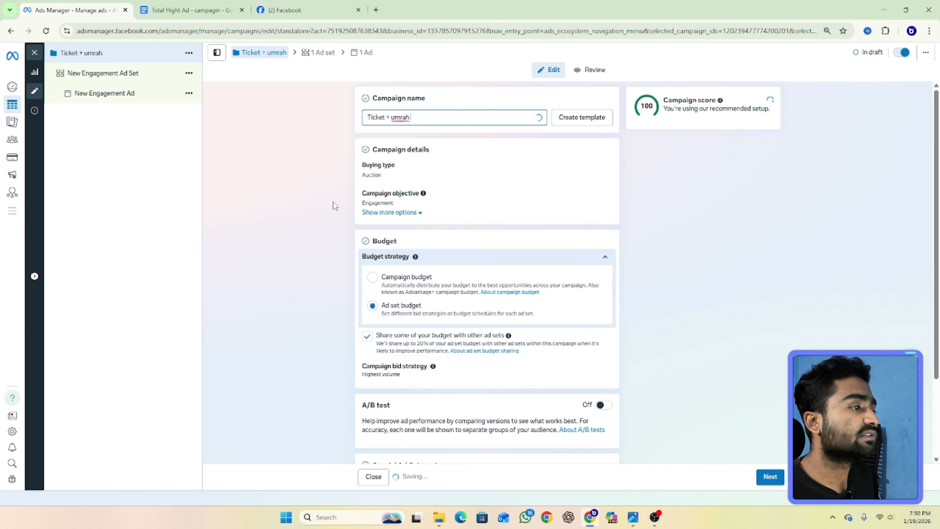
# Change the budget strategy to Campaign budget and set the daily budget to 200 BDT.
pyautogui.scroll(-2, 481, 259)
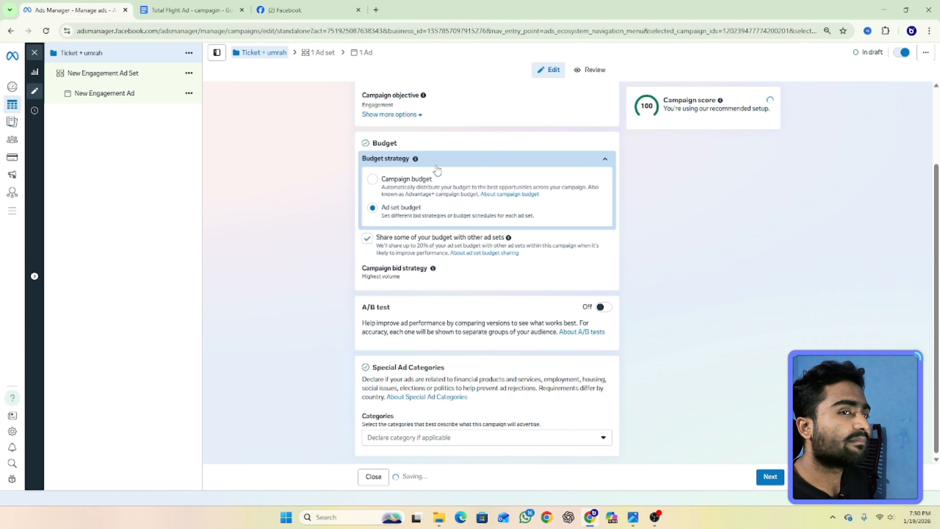
pyautogui.click(372, 180)
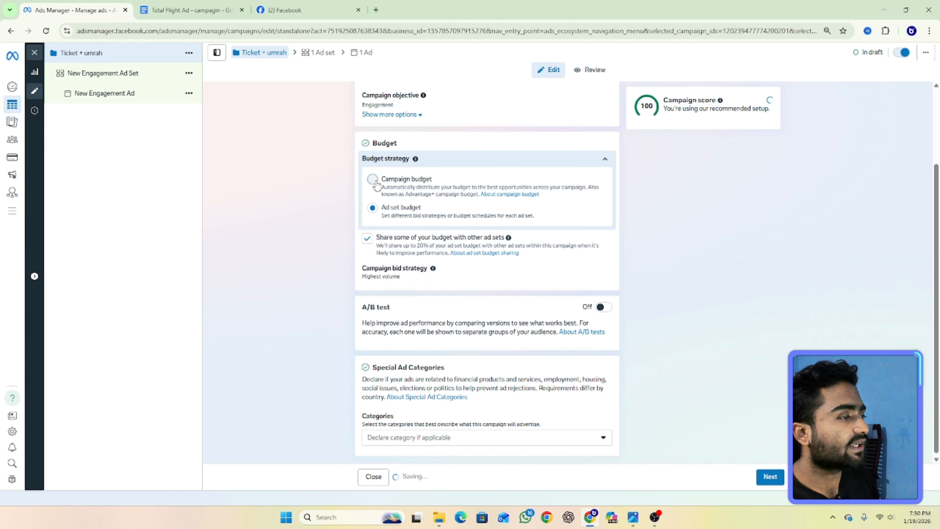
pyautogui.scroll(-2, 468, 244)
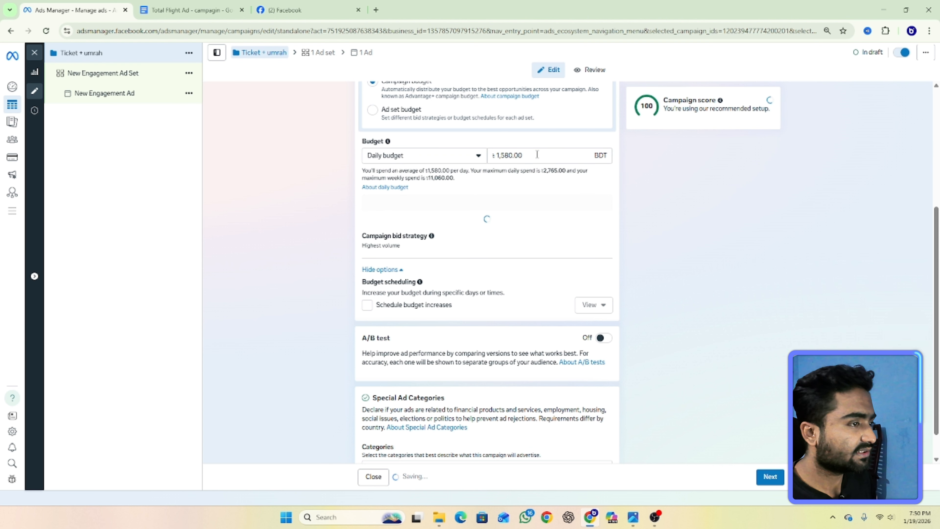
pyautogui.click(536, 155)
pyautogui.press('BackSpace')
pyautogui.press('BackSpace')
pyautogui.press('BackSpace')
pyautogui.press('BackSpace')
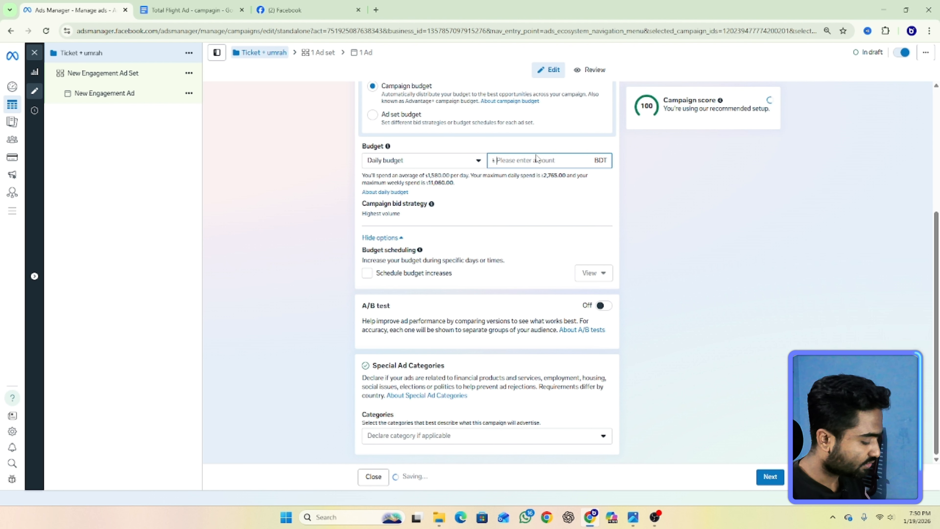
pyautogui.write('200')
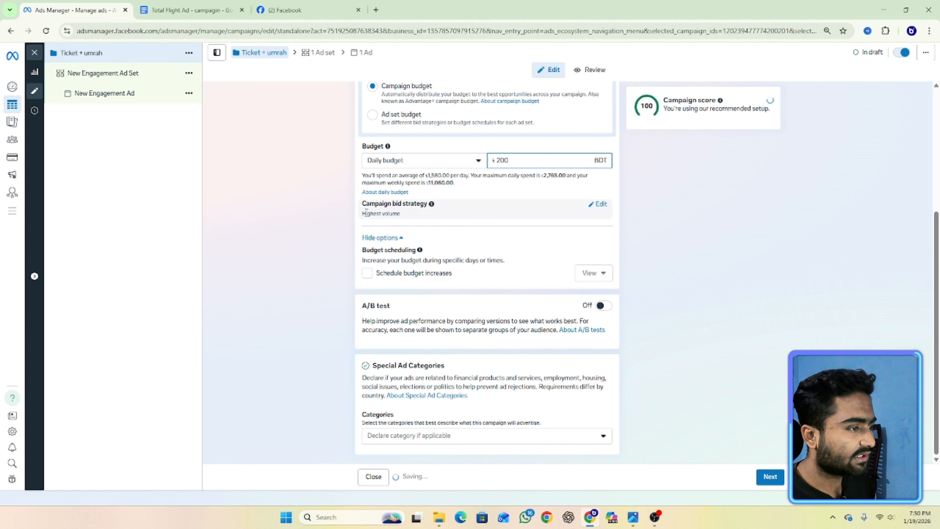
pyautogui.click(367, 274)
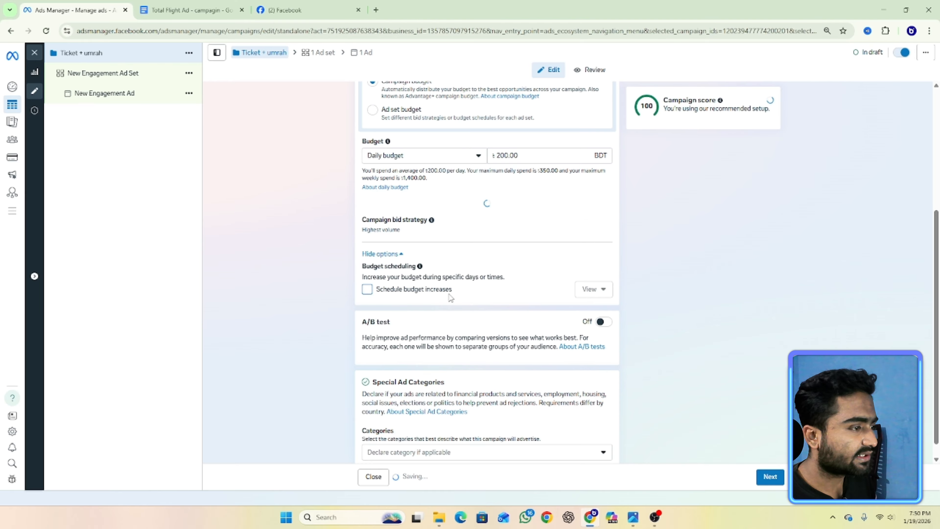
pyautogui.scroll(-1, 448, 292)
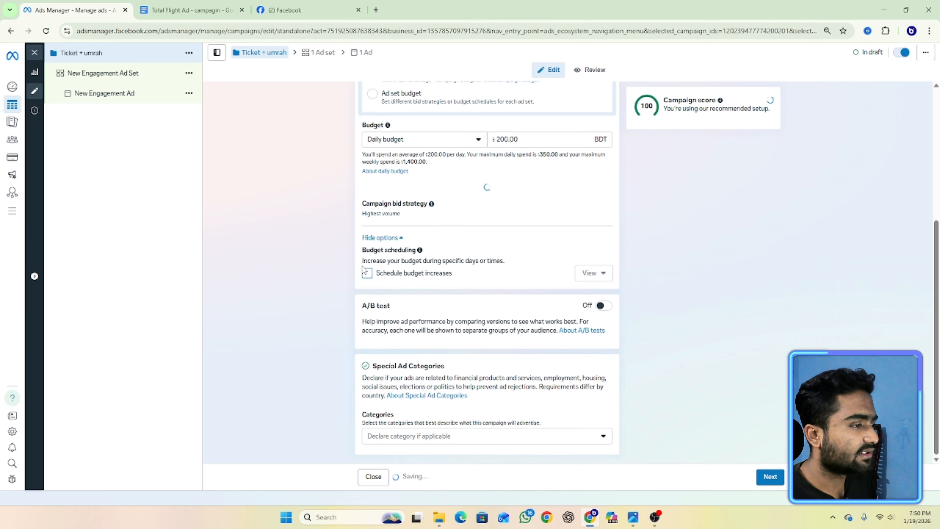
pyautogui.click(368, 274)
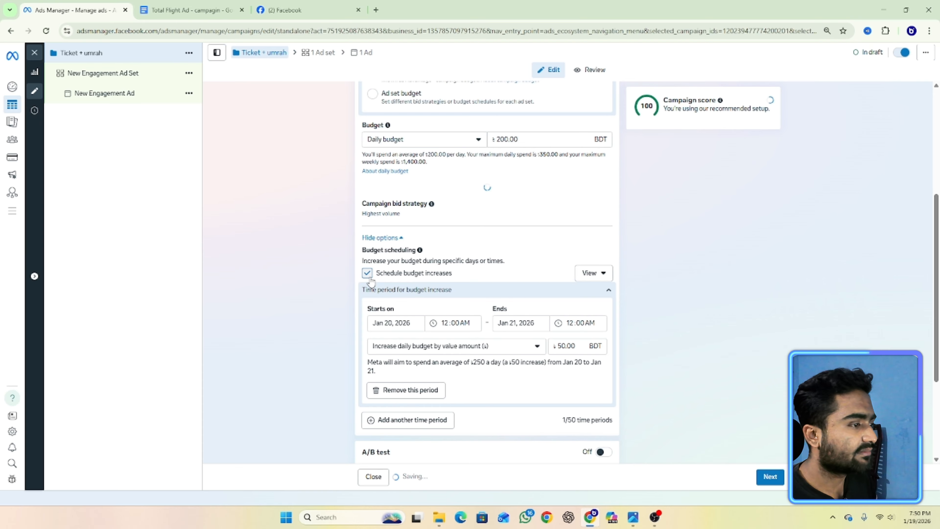
pyautogui.click(367, 274)
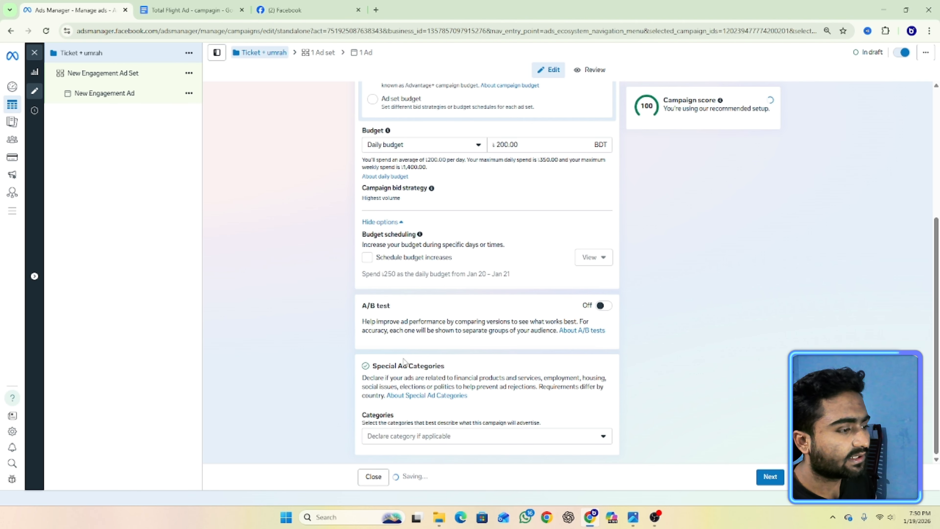
# Proceed to the ad set level and rename the ad set as "umrah+ticket set".
pyautogui.click(770, 477)
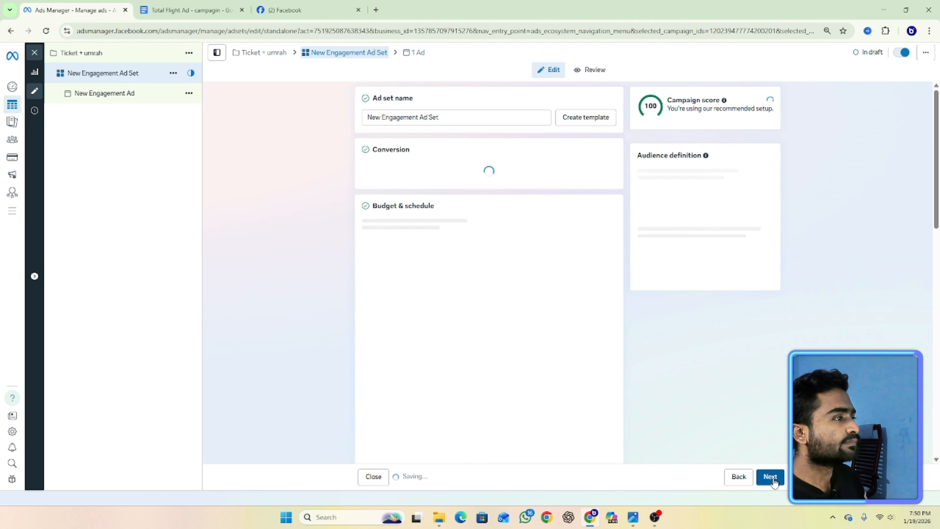
pyautogui.moveTo(474, 117); pyautogui.dragTo(366, 118)
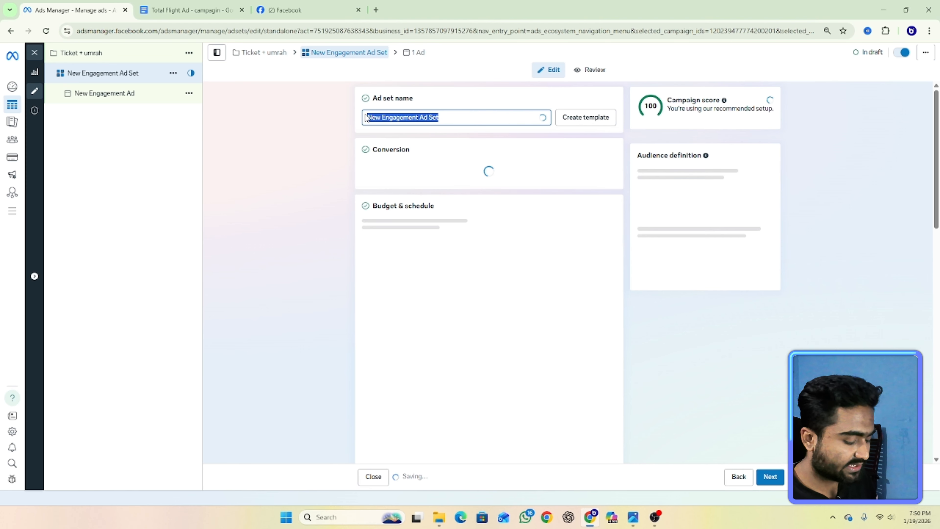
pyautogui.press('BackSpace')
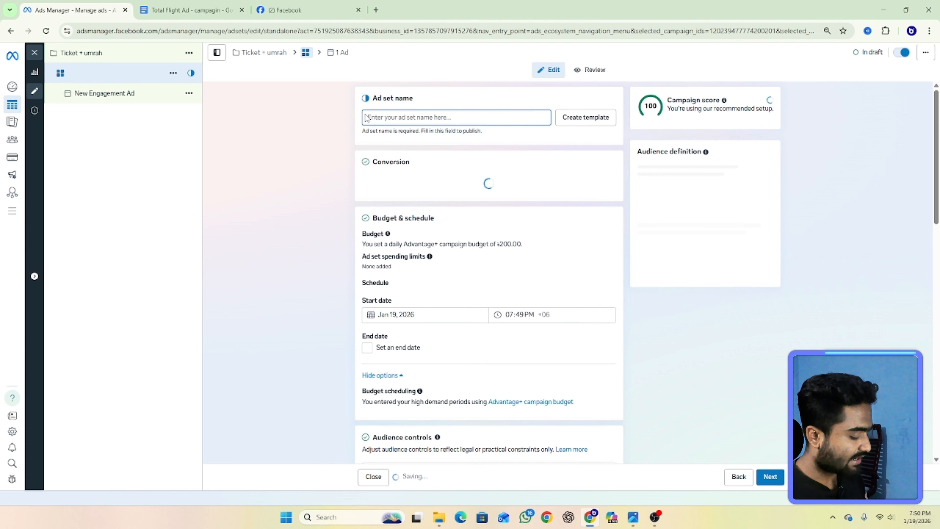
pyautogui.write('umr')
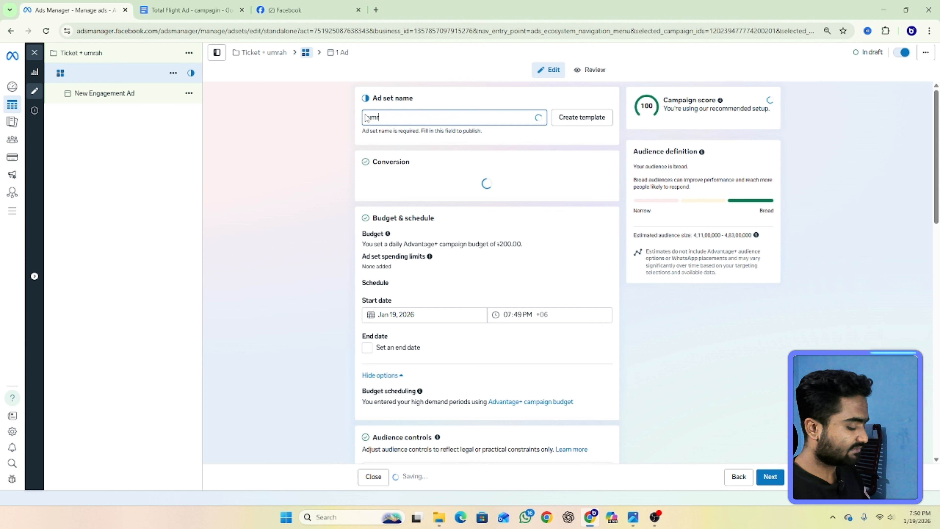
pyautogui.write('ah+ti')
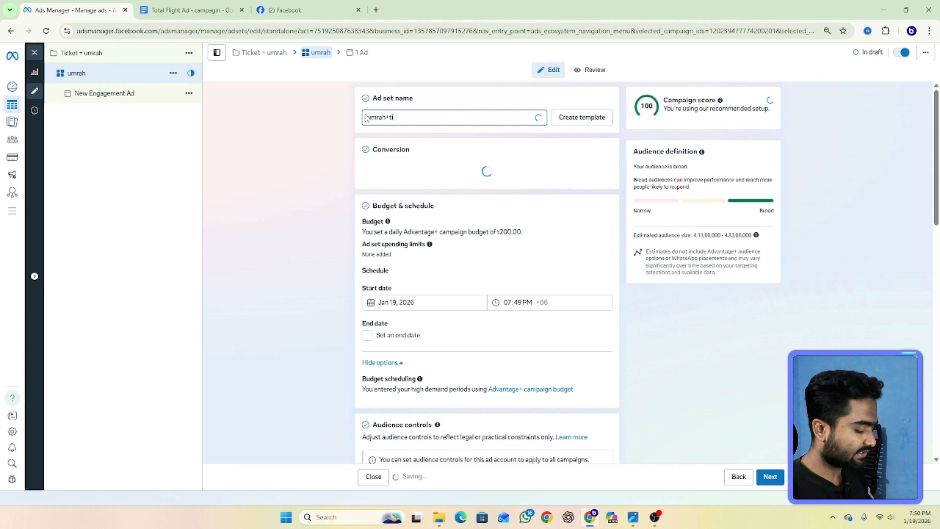
pyautogui.write('cket set')
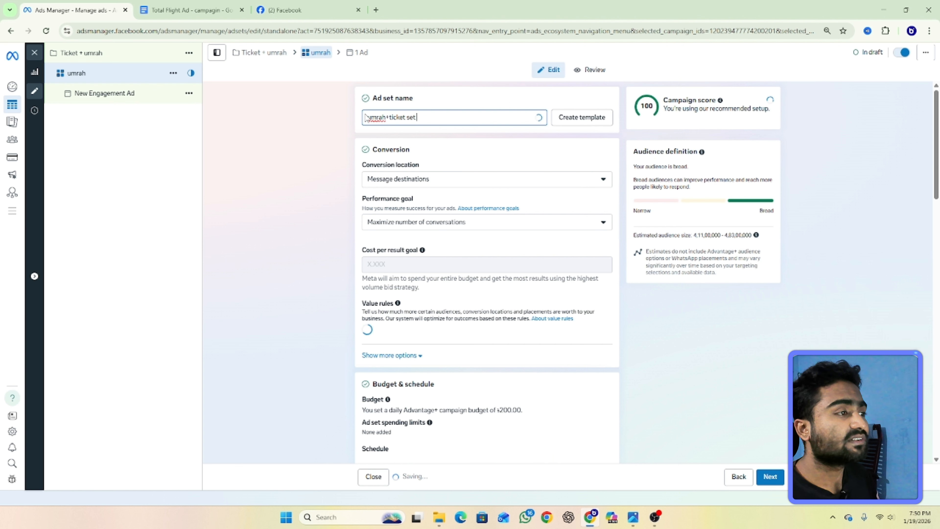
# Select Message destinations as the ad set's conversion location.
pyautogui.click(460, 182)
pyautogui.click(290, 168)
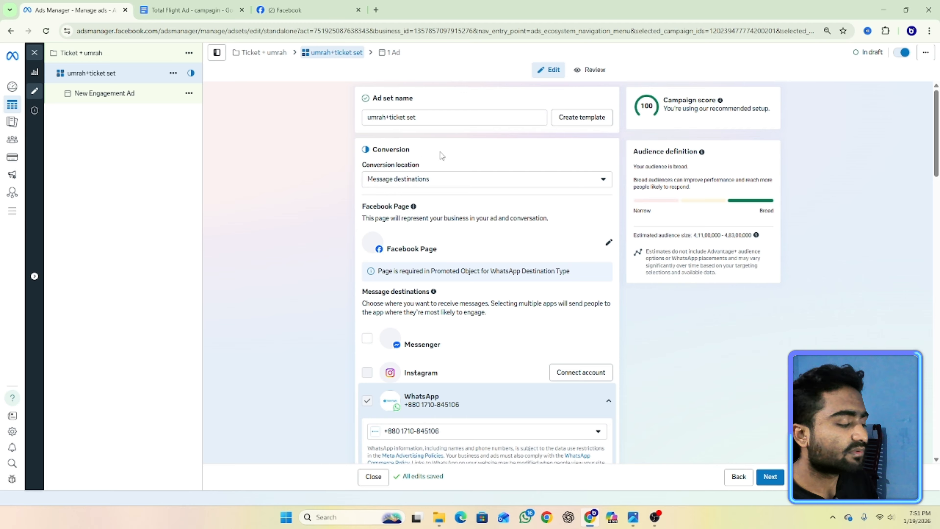
pyautogui.click(418, 180)
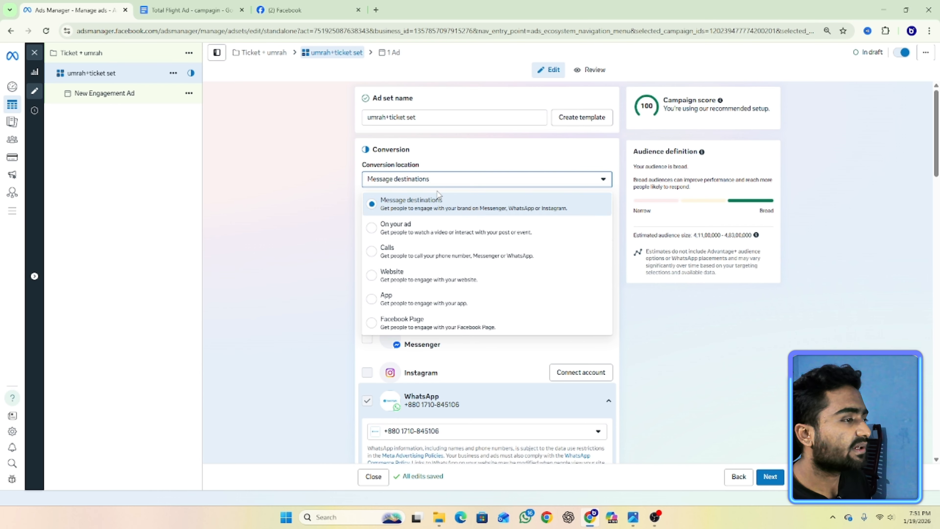
pyautogui.click(429, 206)
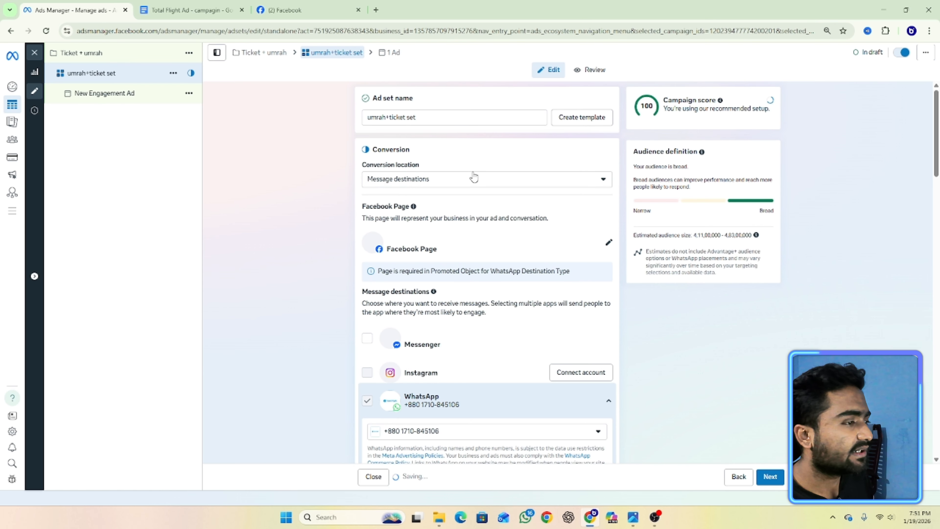
# Select Total Flight as the Facebook Page that represents the business in the ad set.
pyautogui.scroll(-3, 474, 177)
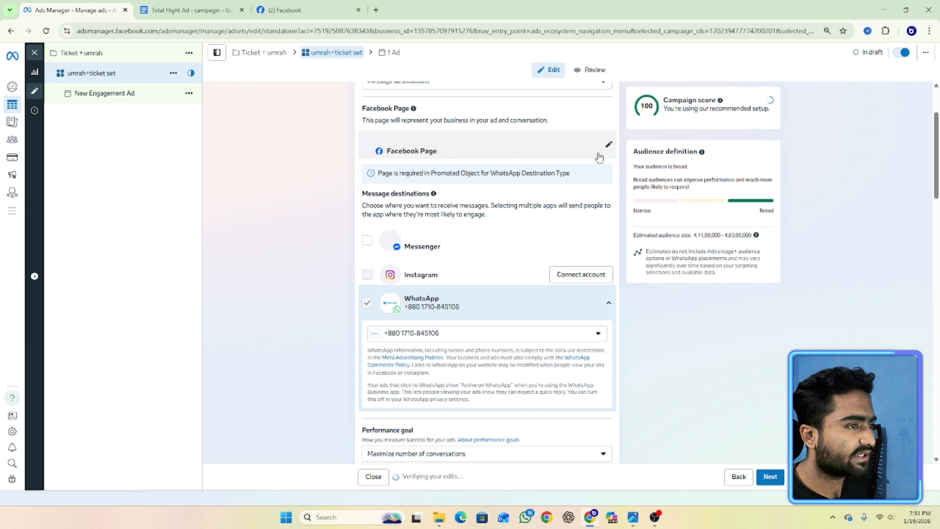
pyautogui.scroll(-10, 610, 150)
pyautogui.scroll(3, 488, 219)
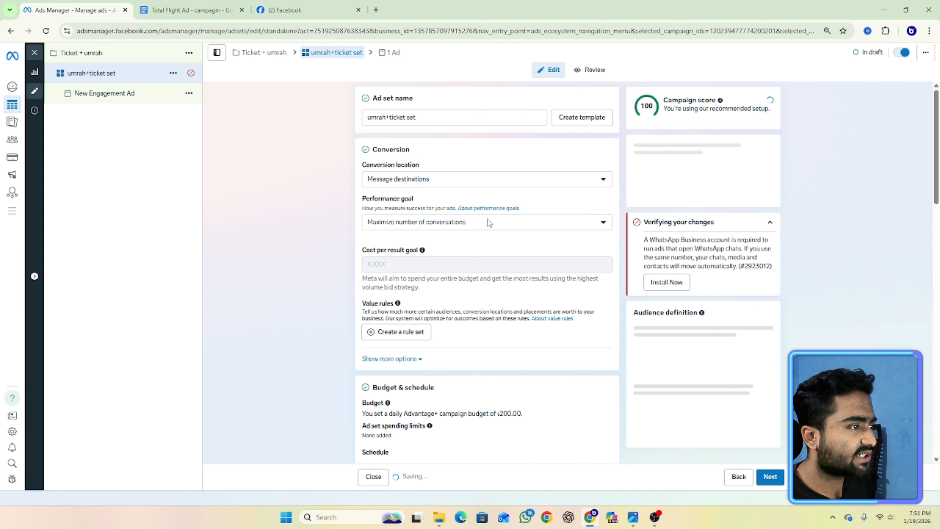
pyautogui.scroll(-3, 493, 220)
pyautogui.click(488, 146)
pyautogui.click(485, 172)
pyautogui.scroll(-5, 471, 281)
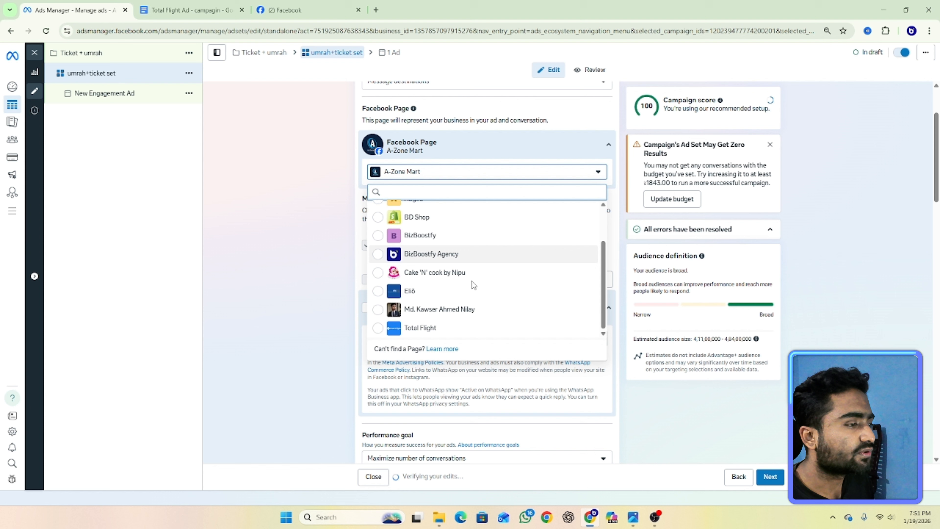
pyautogui.click(416, 330)
pyautogui.scroll(3, 461, 208)
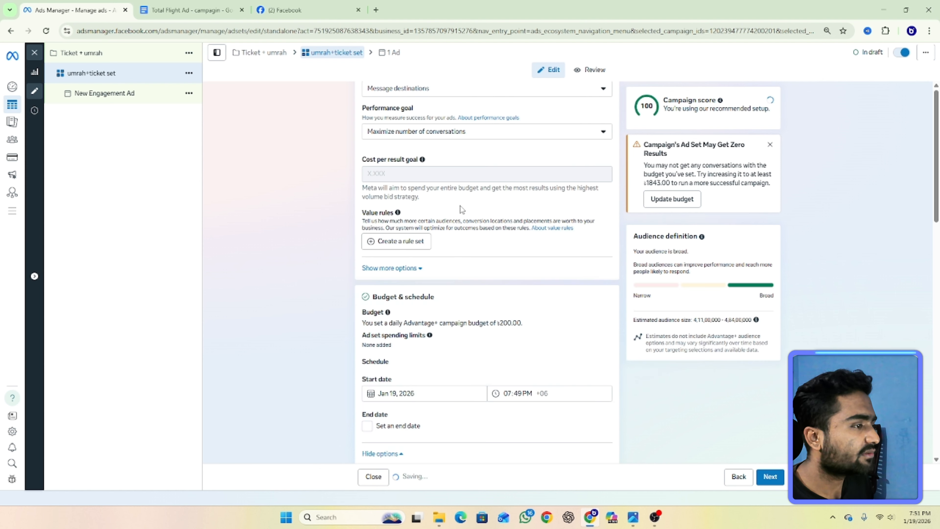
pyautogui.scroll(-3, 440, 231)
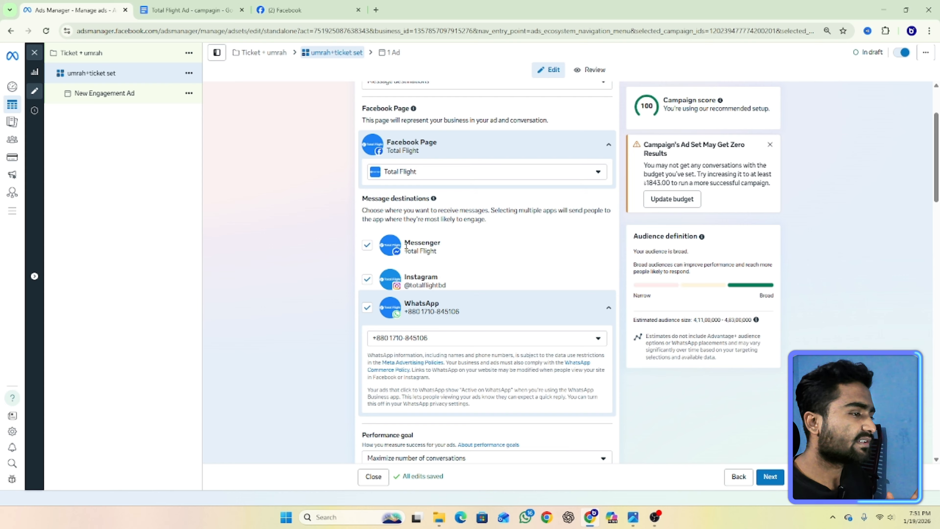
# Remove Instagram from the ad set's message destinations and dismiss the budget recommendation.
pyautogui.click(367, 281)
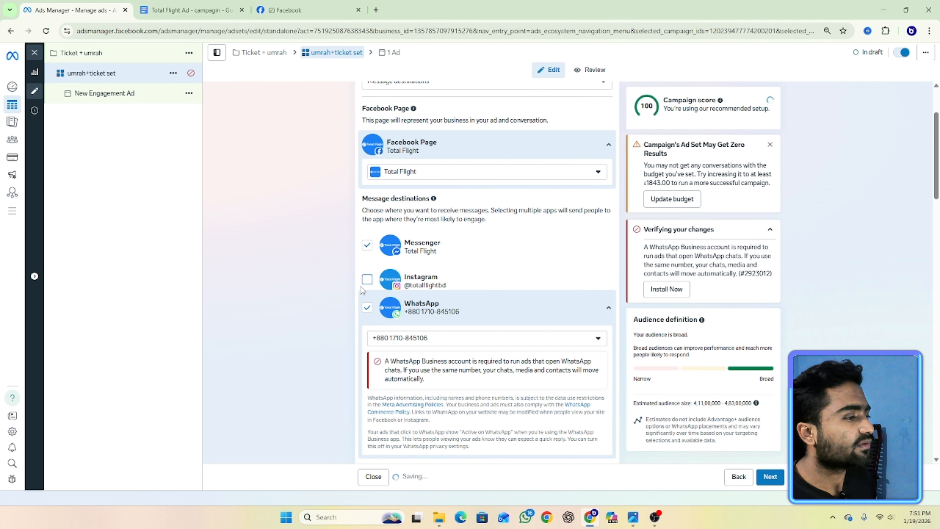
pyautogui.scroll(-3, 361, 282)
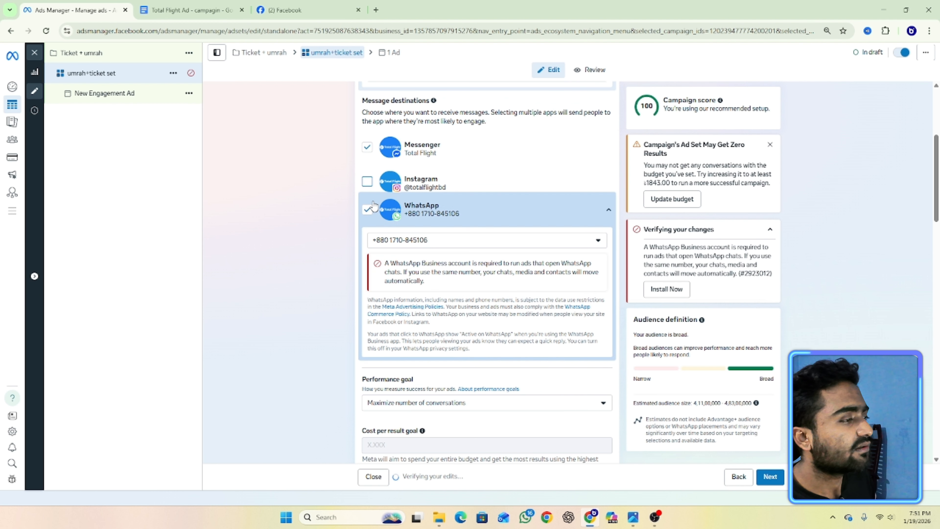
pyautogui.click(770, 148)
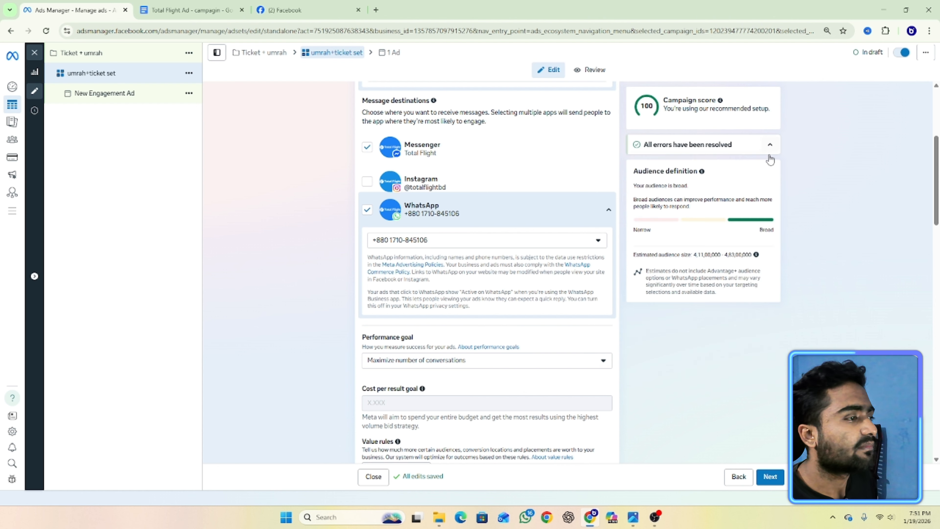
# Choose Maximize number of conversations as the ad set's performance goal.
pyautogui.scroll(-3, 537, 220)
pyautogui.scroll(-3, 460, 175)
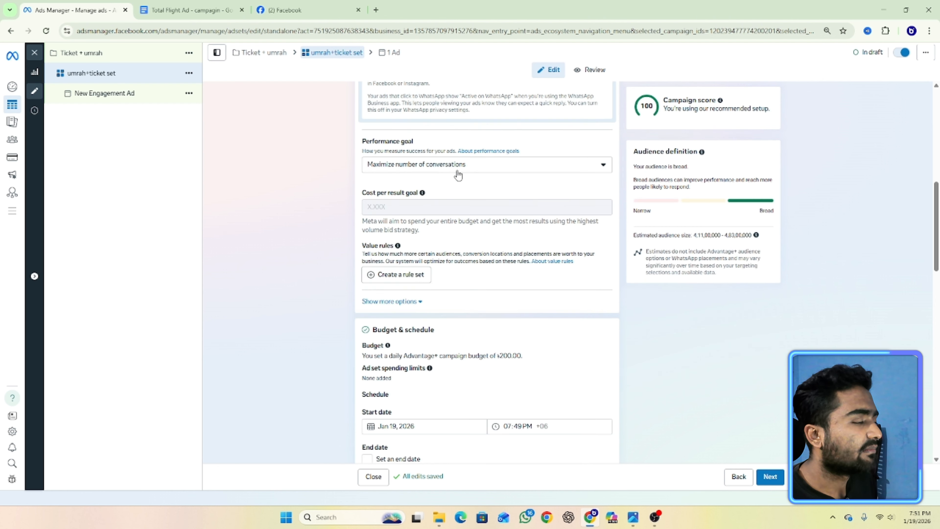
pyautogui.scroll(3, 458, 174)
pyautogui.scroll(-3, 349, 106)
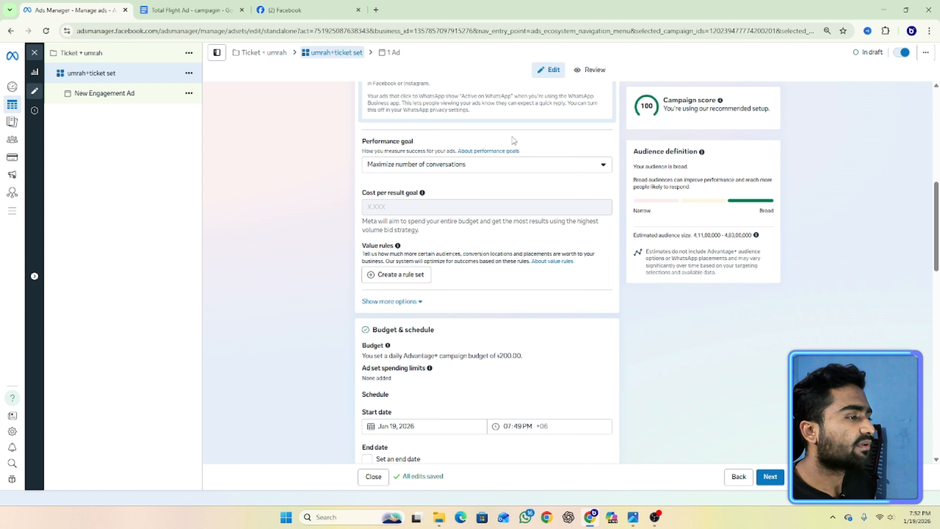
pyautogui.scroll(3, 447, 187)
pyautogui.scroll(-3, 371, 235)
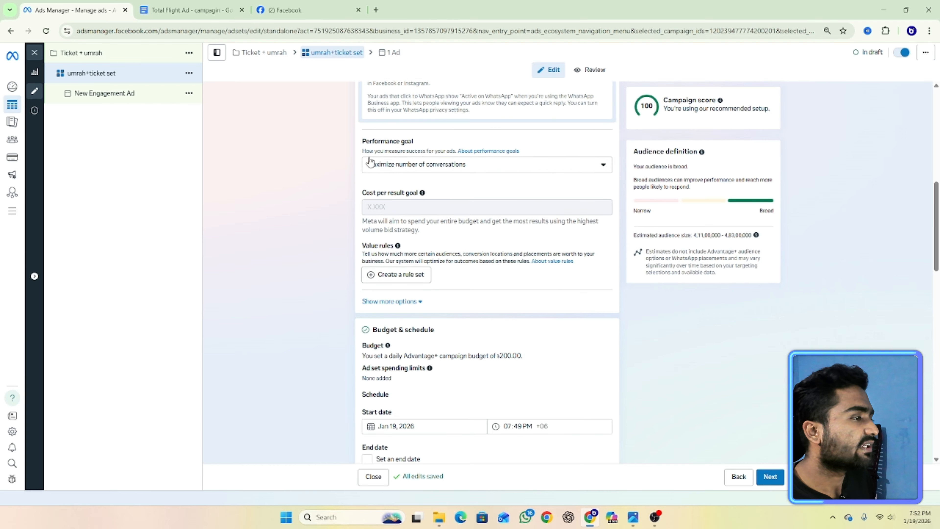
pyautogui.click(409, 168)
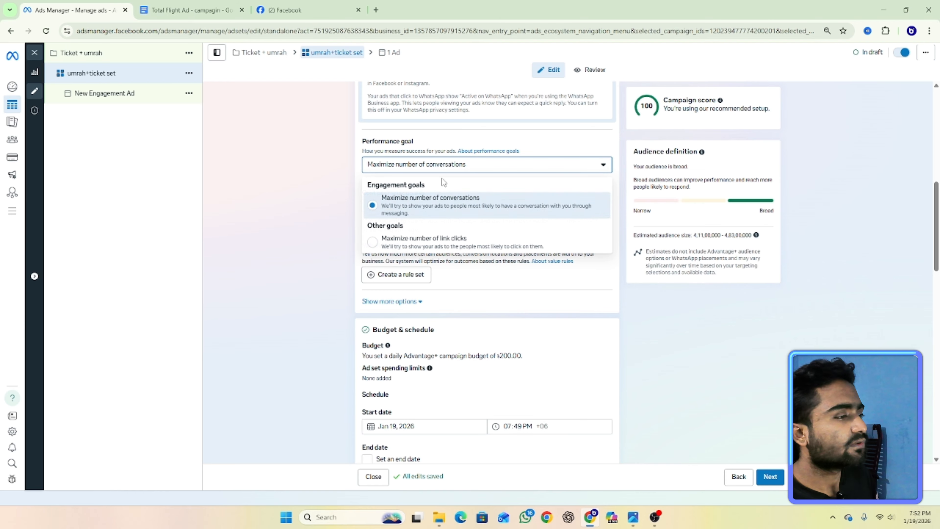
pyautogui.click(423, 198)
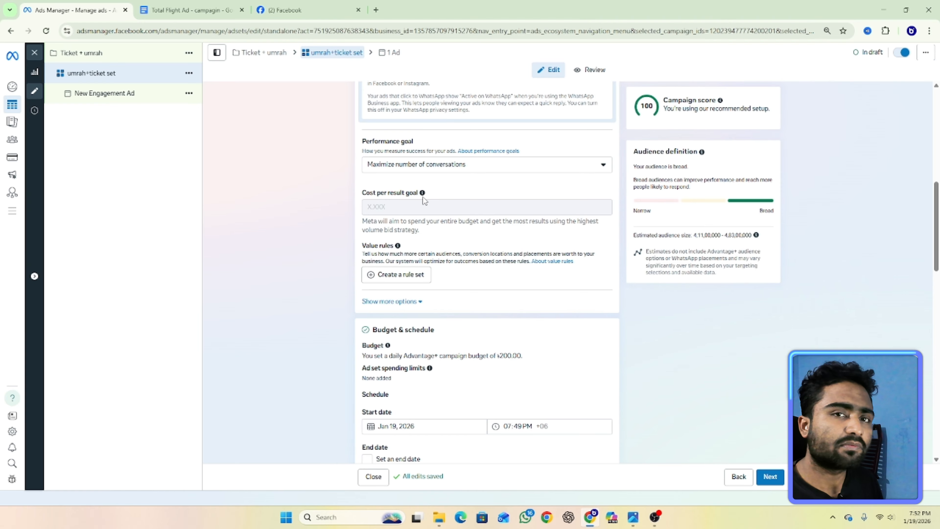
pyautogui.moveTo(405, 200)
pyautogui.scroll(-2, 558, 277)
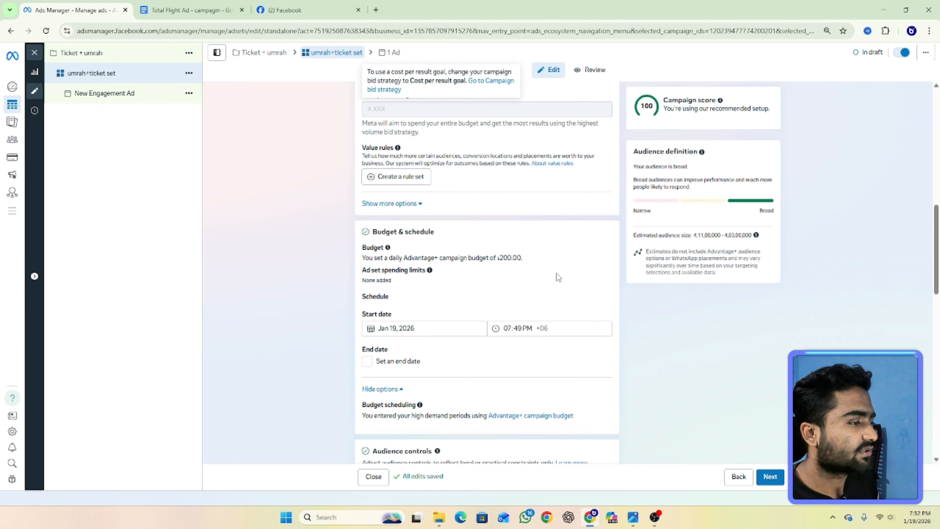
pyautogui.scroll(-2, 545, 230)
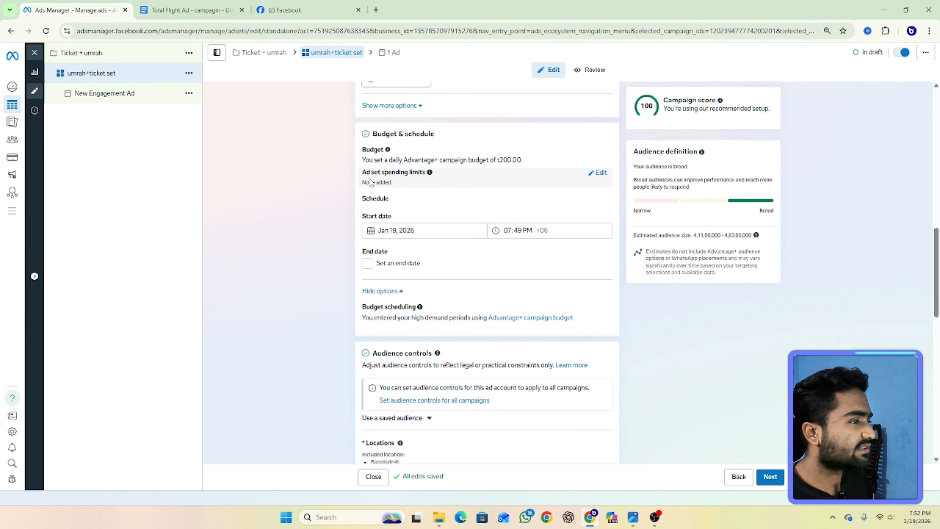
pyautogui.scroll(-2, 445, 166)
pyautogui.scroll(2, 442, 170)
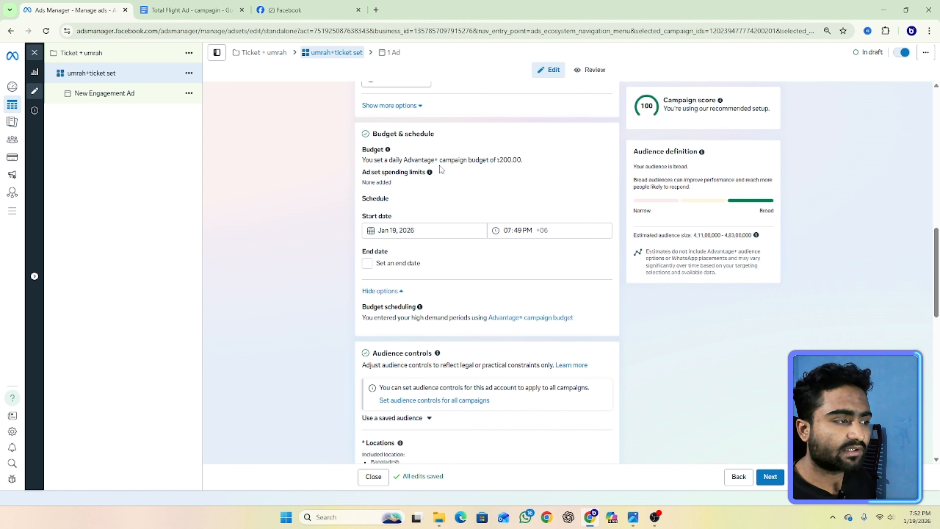
pyautogui.click(416, 230)
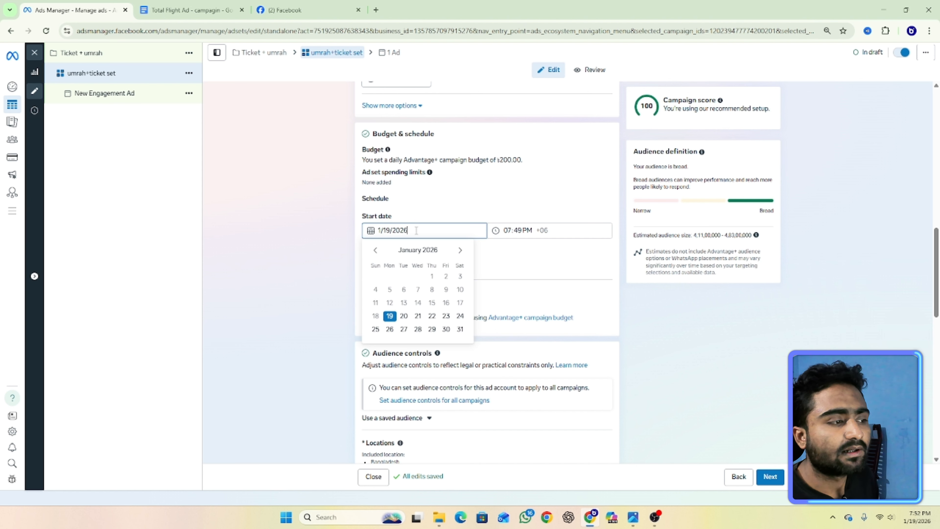
pyautogui.click(376, 330)
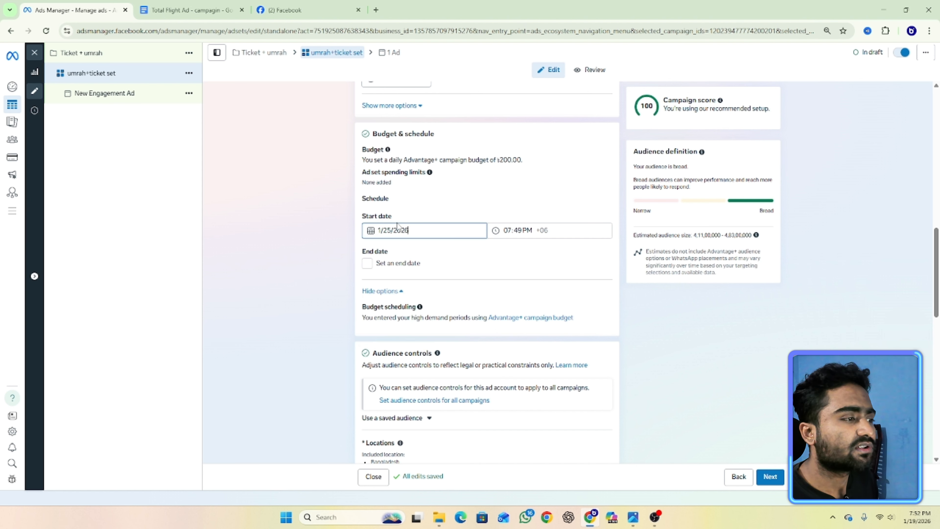
pyautogui.click(461, 358)
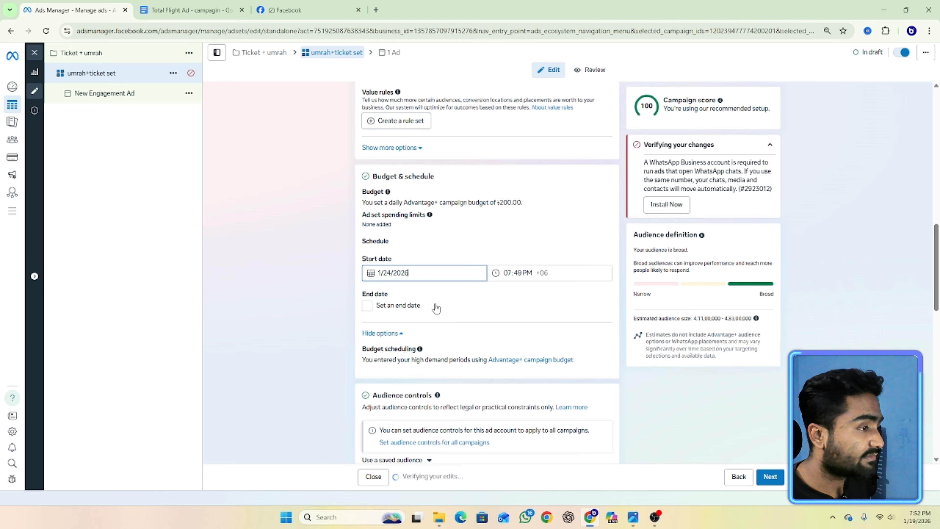
pyautogui.click(426, 307)
pyautogui.scroll(-1, 424, 259)
pyautogui.click(425, 273)
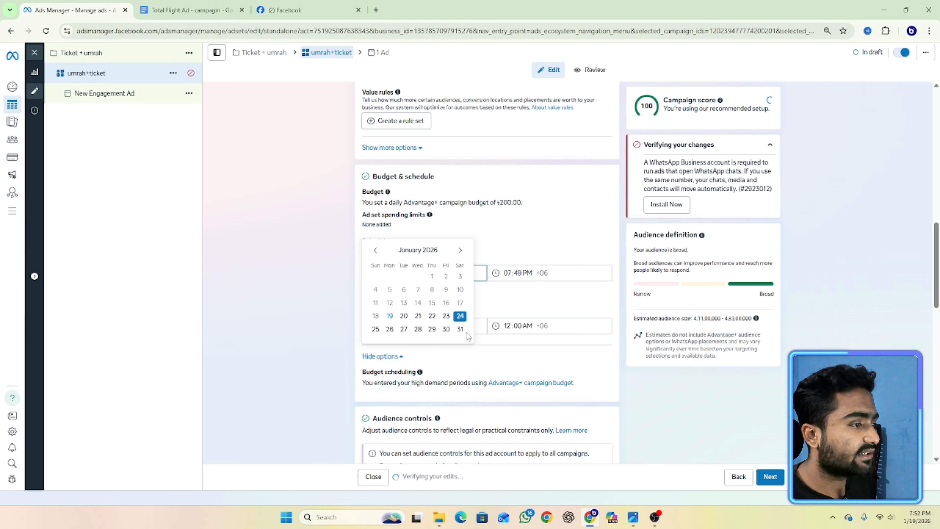
pyautogui.click(391, 316)
pyautogui.click(413, 263)
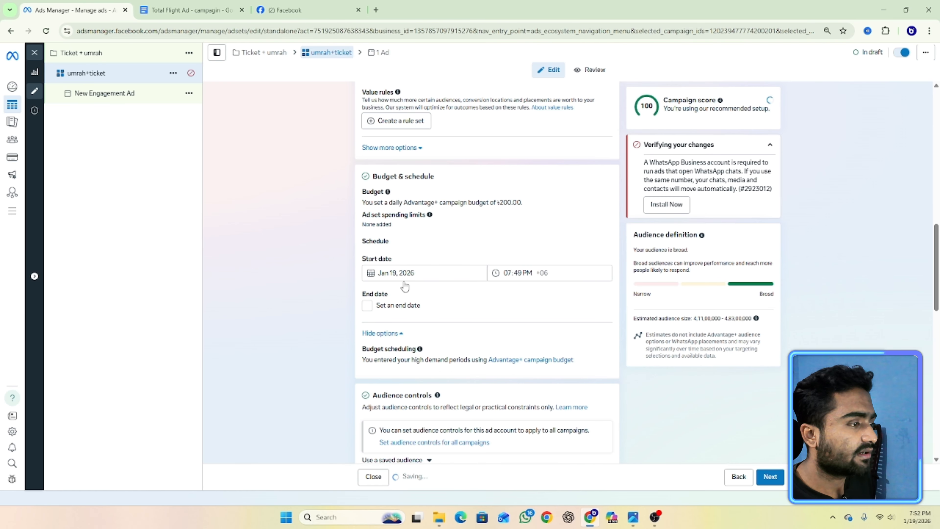
# Add an end date to the ad set schedule and set it to January 24, 2026.
pyautogui.click(368, 310)
pyautogui.click(396, 284)
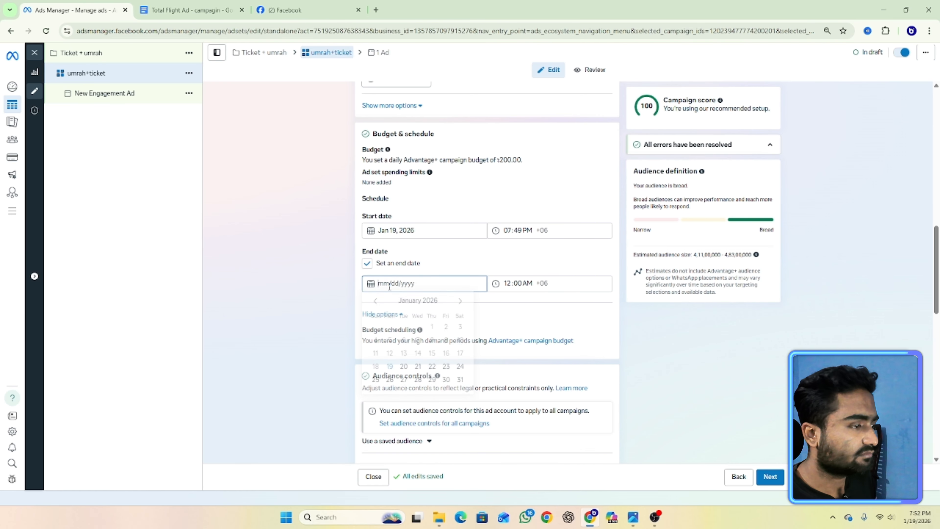
pyautogui.click(463, 368)
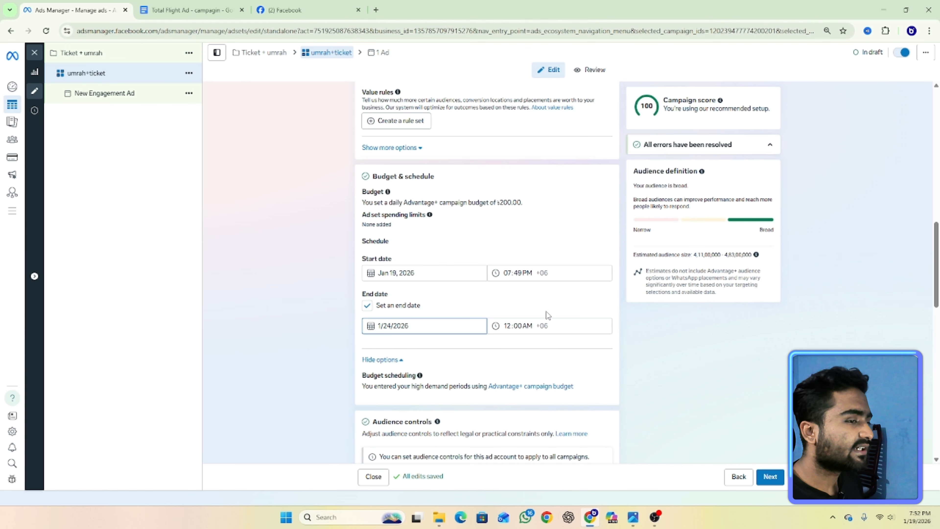
# Edit the audience locations and target the city of Kishoreganj, Dhaka Division, instead of all of Bangladesh.
pyautogui.scroll(-5, 351, 260)
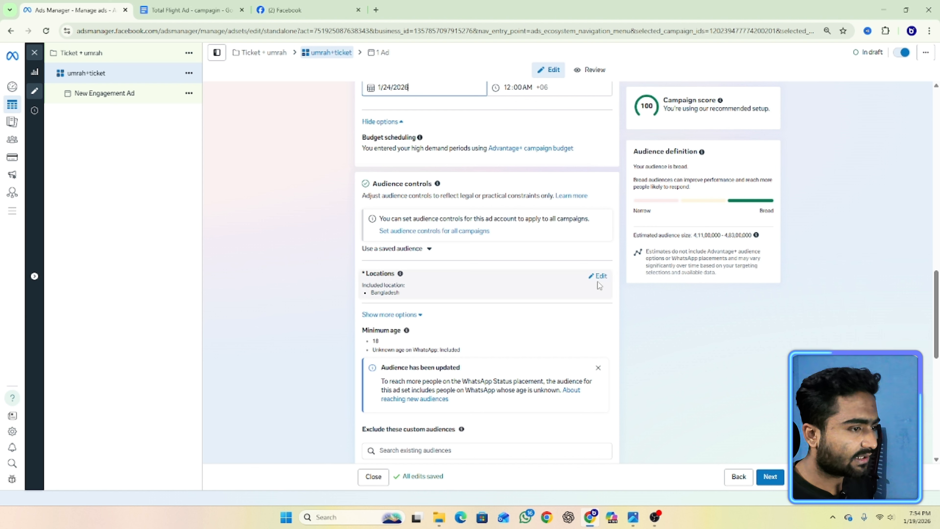
pyautogui.click(598, 277)
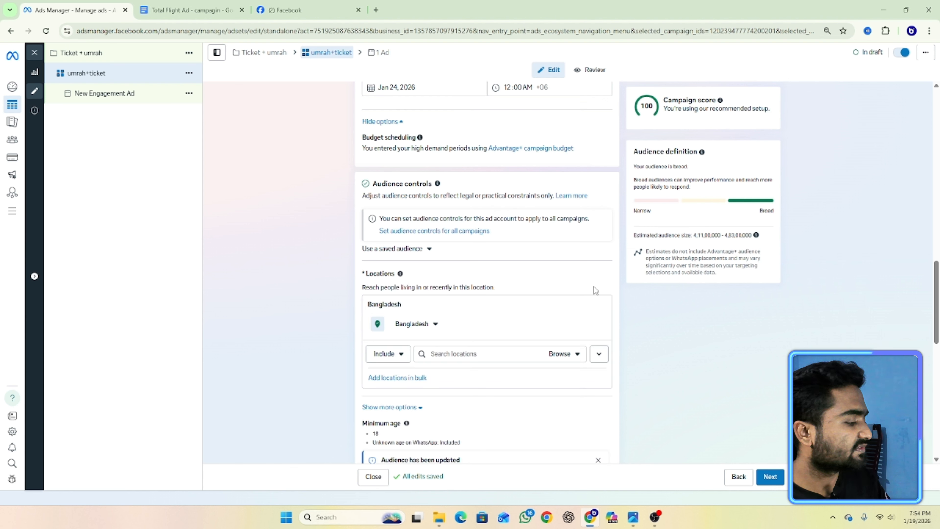
pyautogui.click(441, 353)
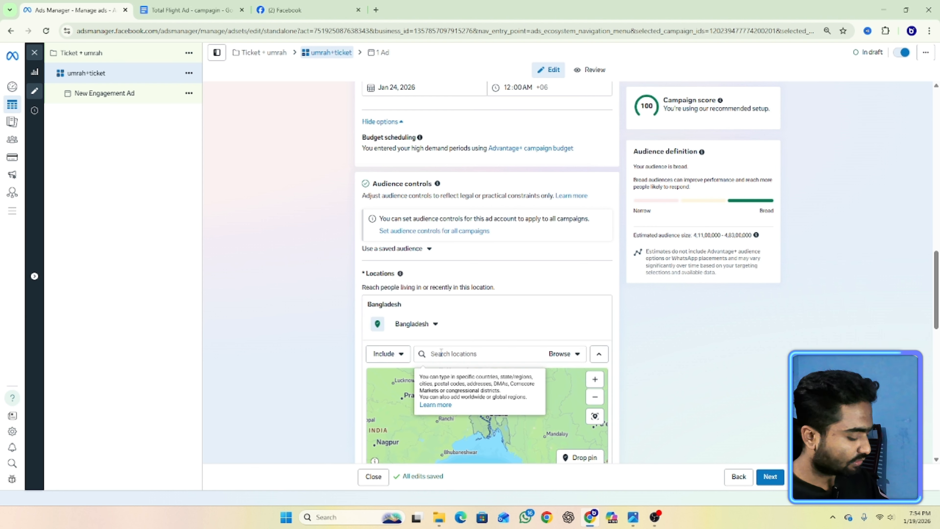
pyautogui.write('kishore')
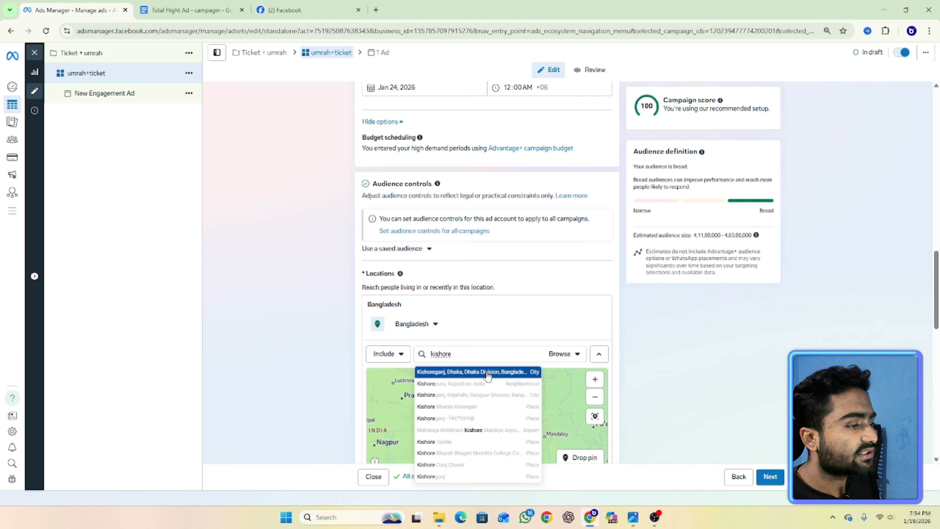
pyautogui.click(526, 371)
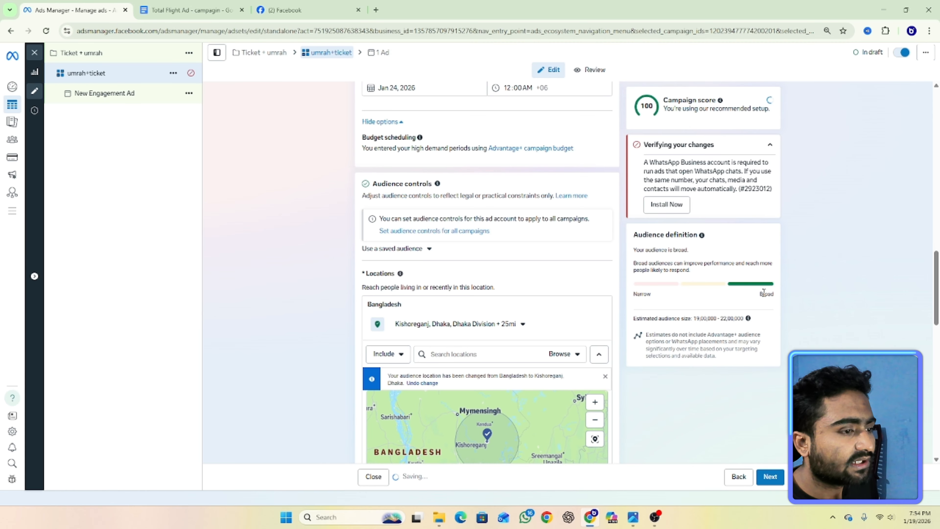
# Set the targeting radius around Kishoreganj to 22 miles.
pyautogui.click(522, 324)
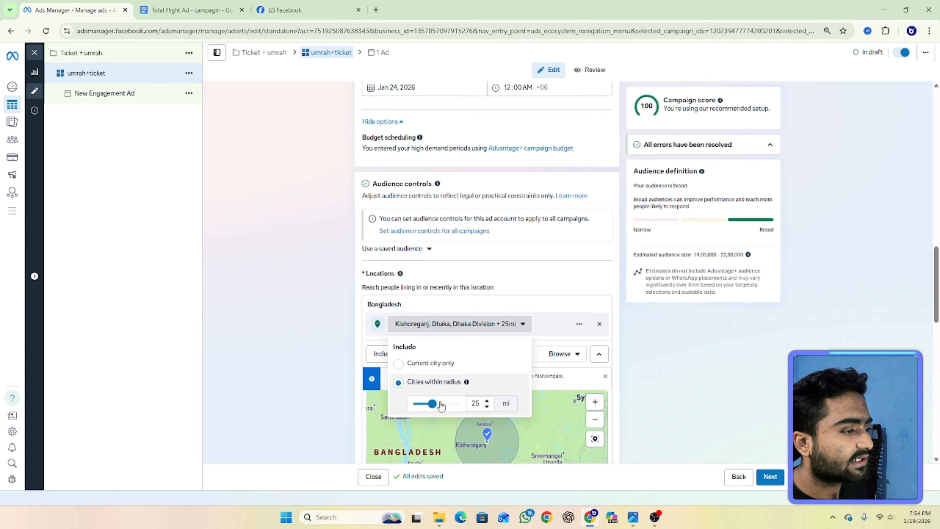
pyautogui.moveTo(432, 404); pyautogui.dragTo(426, 406)
pyautogui.click(525, 442)
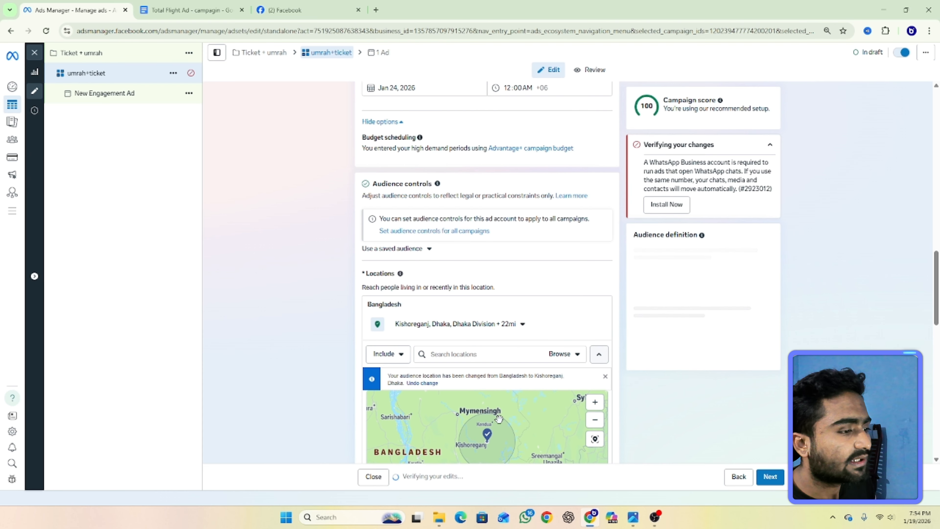
# Examine on the map which areas the targeting radius around Kishoreganj covers.
pyautogui.moveTo(438, 440); pyautogui.dragTo(494, 389)
pyautogui.scroll(3, 479, 425)
pyautogui.scroll(-3, 507, 412)
pyautogui.scroll(3, 496, 389)
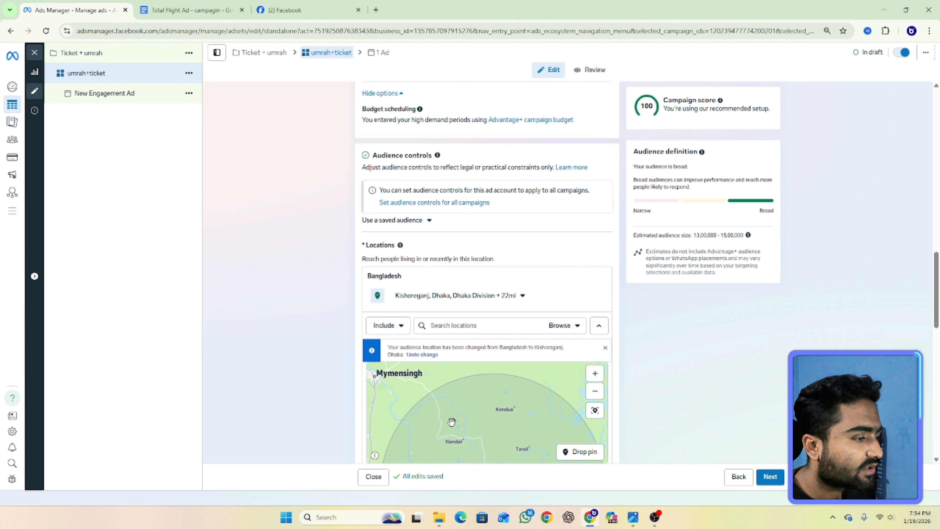
pyautogui.scroll(-3, 452, 422)
pyautogui.scroll(3, 476, 437)
pyautogui.moveTo(493, 424); pyautogui.dragTo(539, 371)
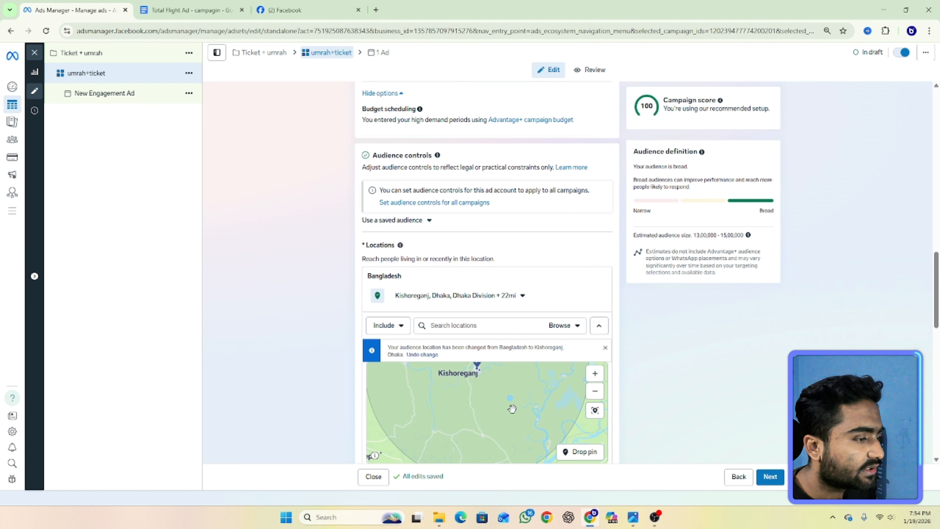
pyautogui.moveTo(471, 424); pyautogui.dragTo(499, 399)
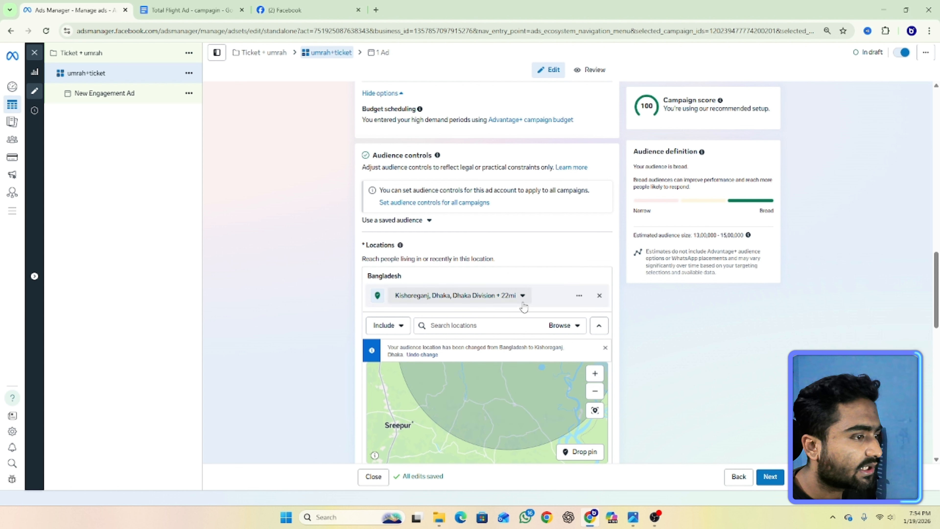
# Set the targeting radius around Kishoreganj to 10 miles.
pyautogui.click(523, 296)
pyautogui.moveTo(426, 375); pyautogui.dragTo(430, 377)
pyautogui.click(648, 377)
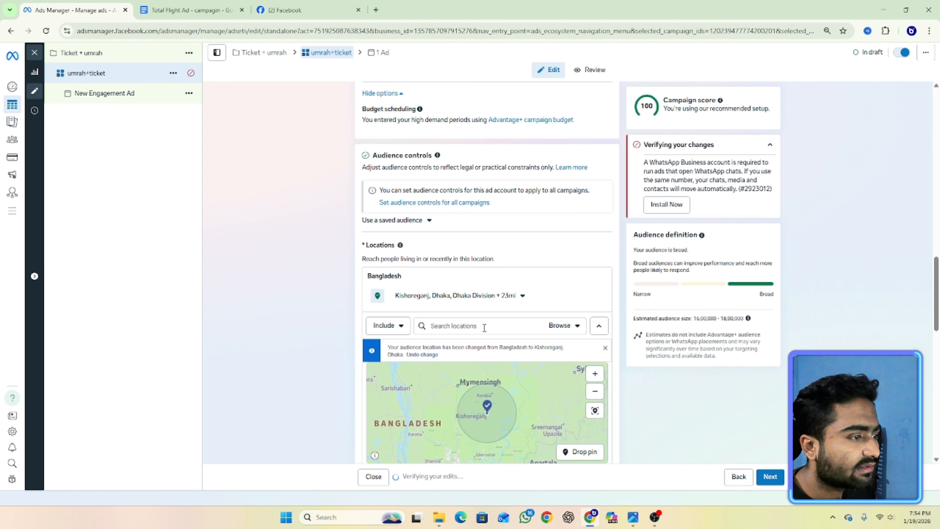
pyautogui.click(517, 298)
pyautogui.click(608, 401)
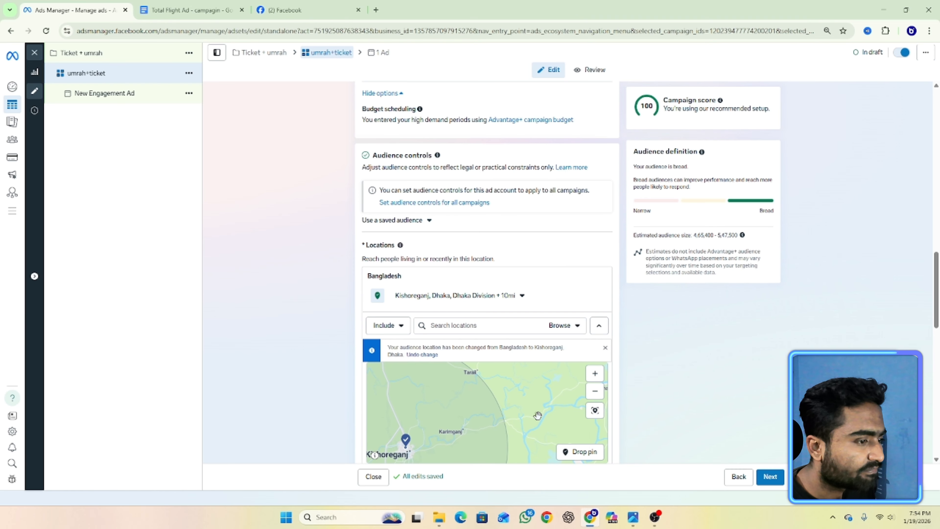
# Drop a location pin on the audience map near Karimganj, just northeast of Kishoreganj.
pyautogui.scroll(-3, 600, 318)
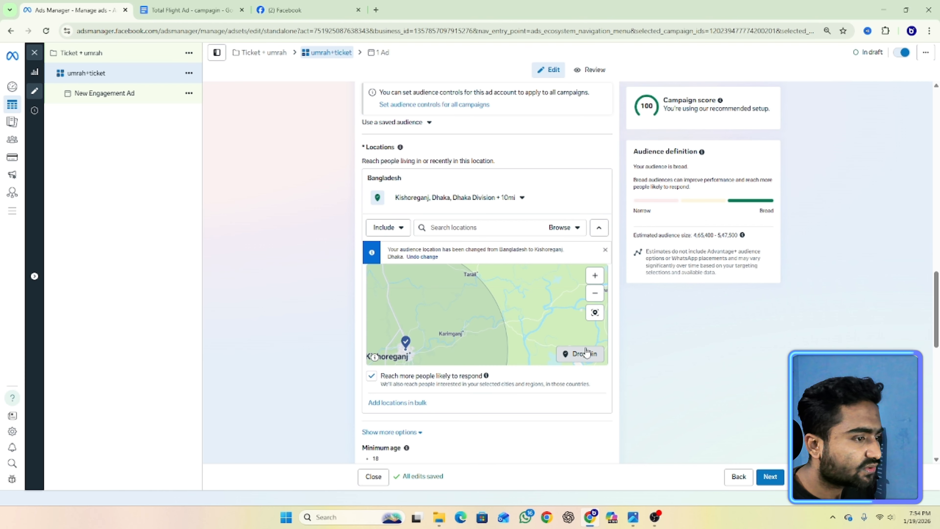
pyautogui.click(583, 354)
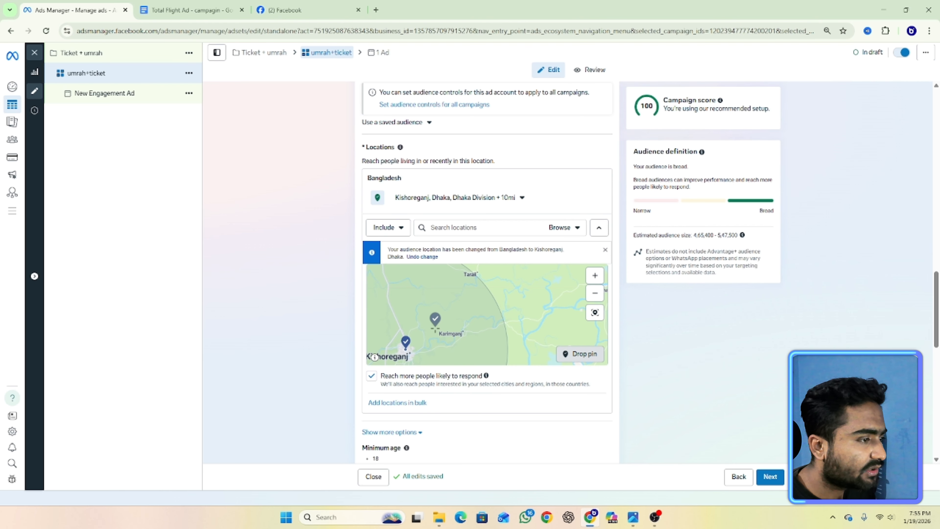
pyautogui.click(458, 337)
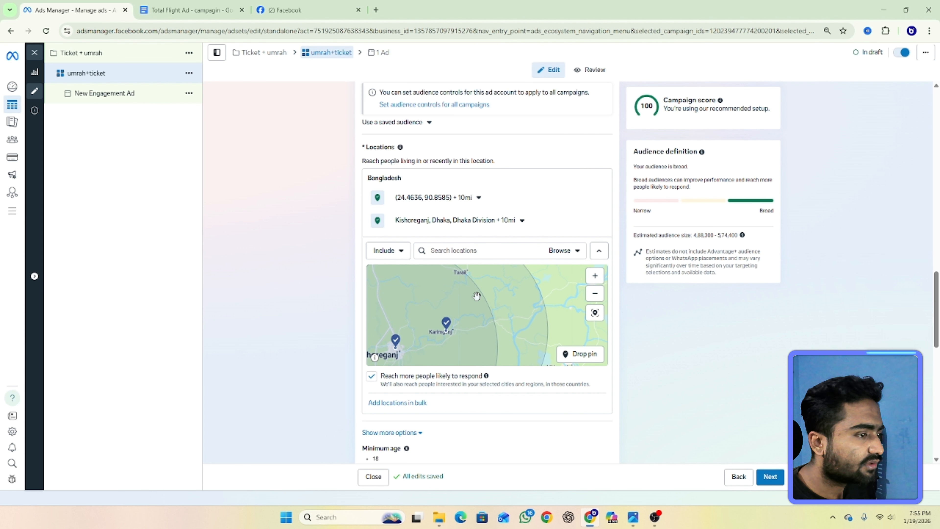
# Drop a location pin on the audience map south of Kishoreganj, at about 24.3840, 90.8105.
pyautogui.scroll(-3, 477, 296)
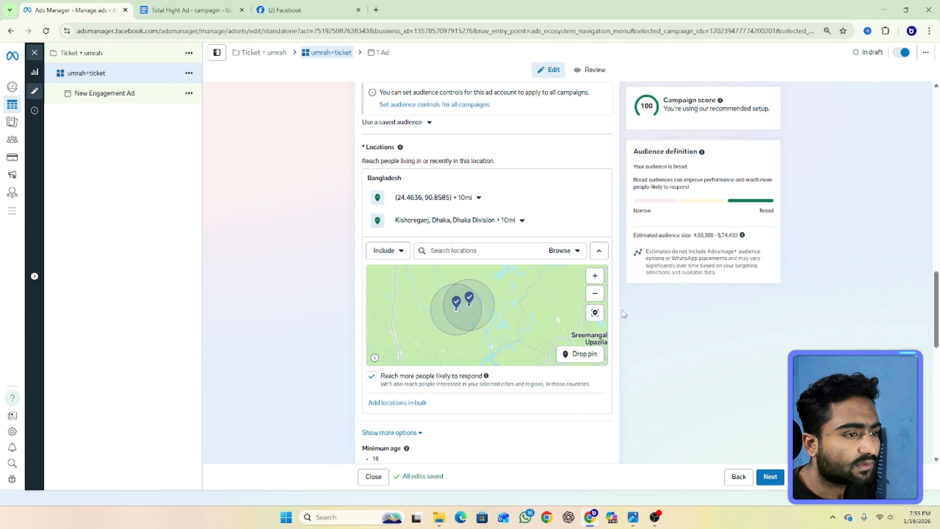
pyautogui.scroll(2, 455, 303)
pyautogui.moveTo(489, 282); pyautogui.dragTo(504, 376)
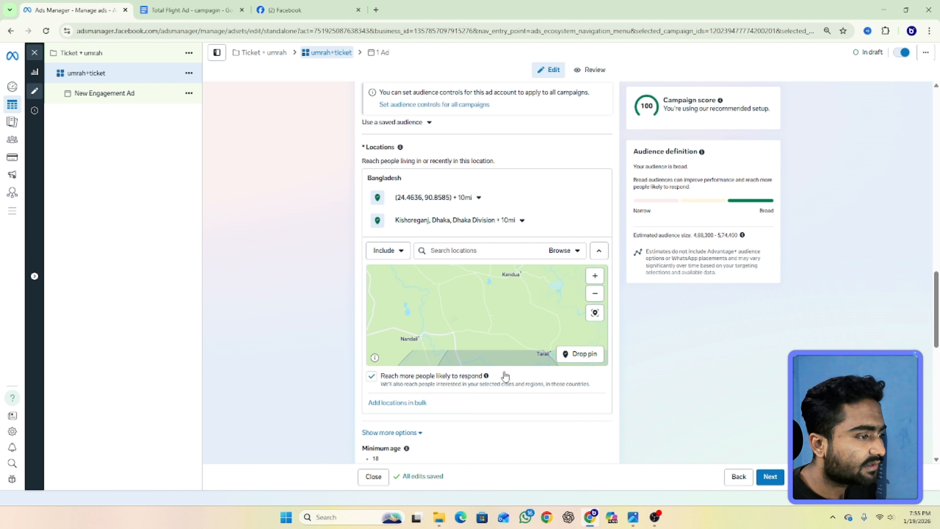
pyautogui.moveTo(506, 342); pyautogui.dragTo(446, 268)
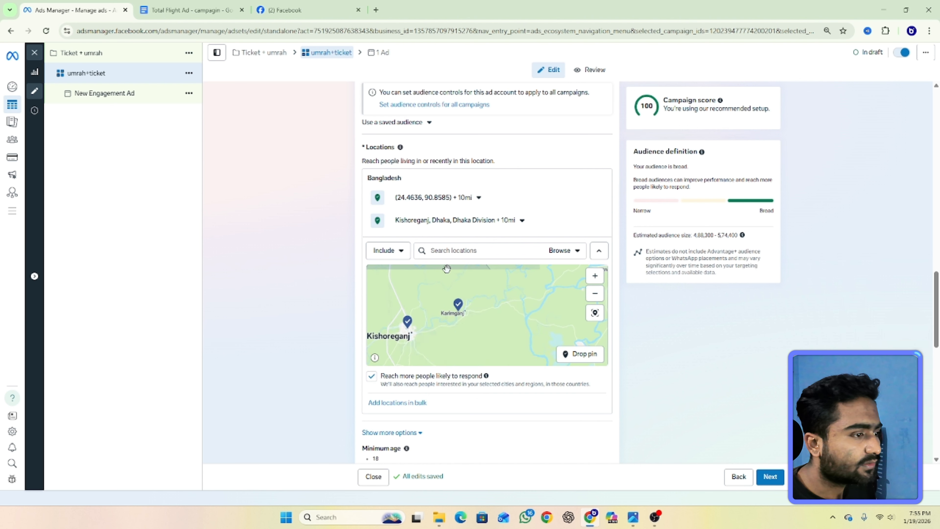
pyautogui.moveTo(481, 332); pyautogui.dragTo(495, 222)
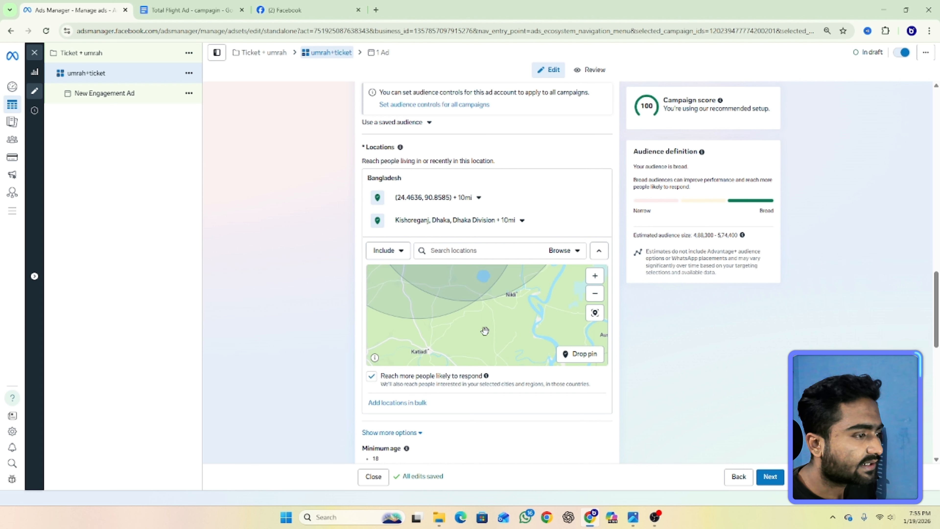
pyautogui.moveTo(485, 330); pyautogui.dragTo(493, 321)
pyautogui.click(574, 363)
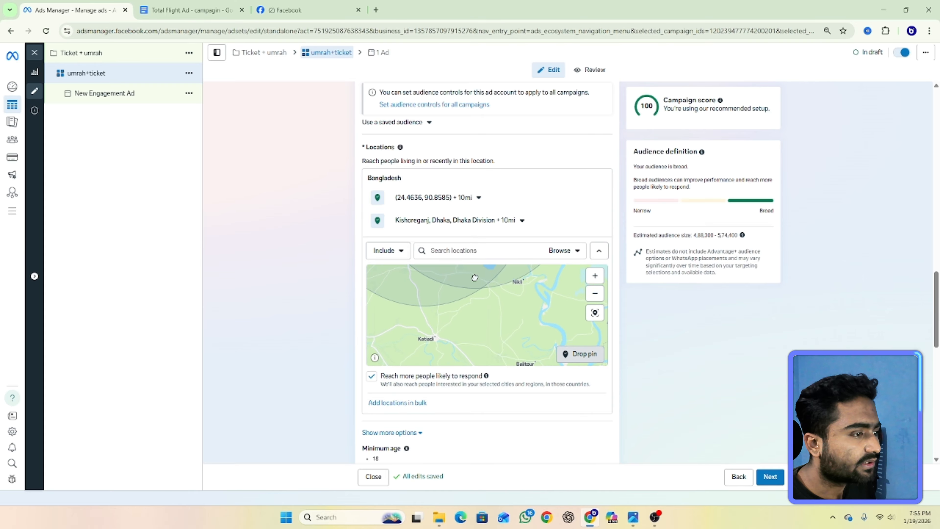
pyautogui.moveTo(473, 276); pyautogui.dragTo(468, 297)
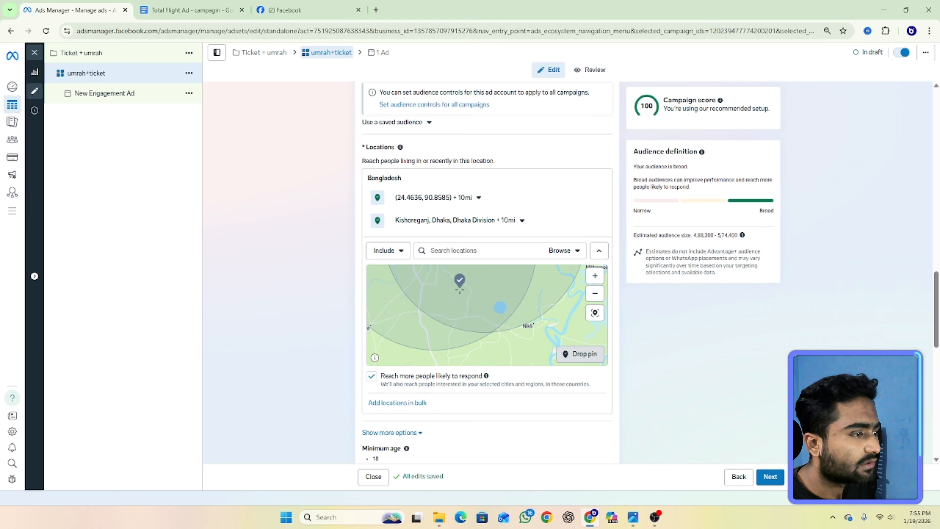
pyautogui.click(454, 287)
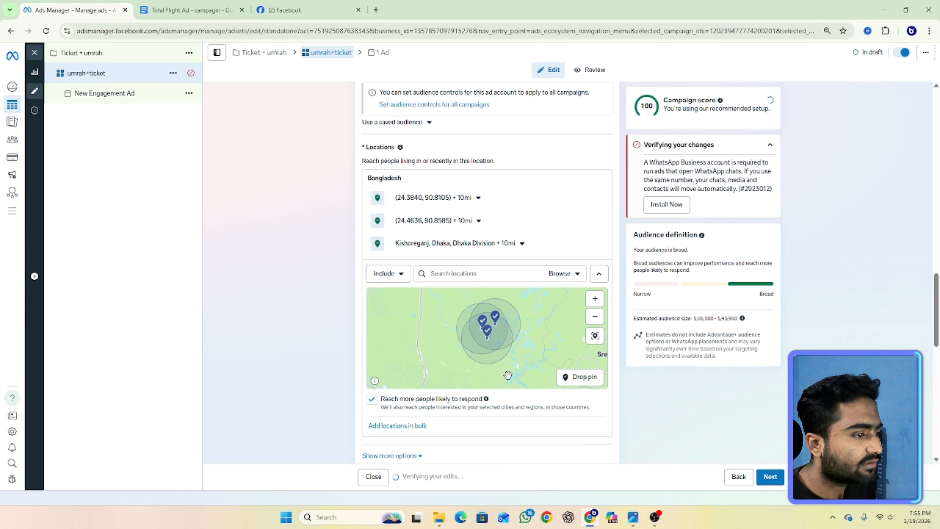
# Add a location pin on the audience map just north of Nikli, at about 24.3733, 90.9100.
pyautogui.scroll(2, 507, 372)
pyautogui.moveTo(466, 315); pyautogui.dragTo(449, 351)
pyautogui.moveTo(447, 302); pyautogui.dragTo(422, 309)
pyautogui.click(590, 377)
pyautogui.click(464, 327)
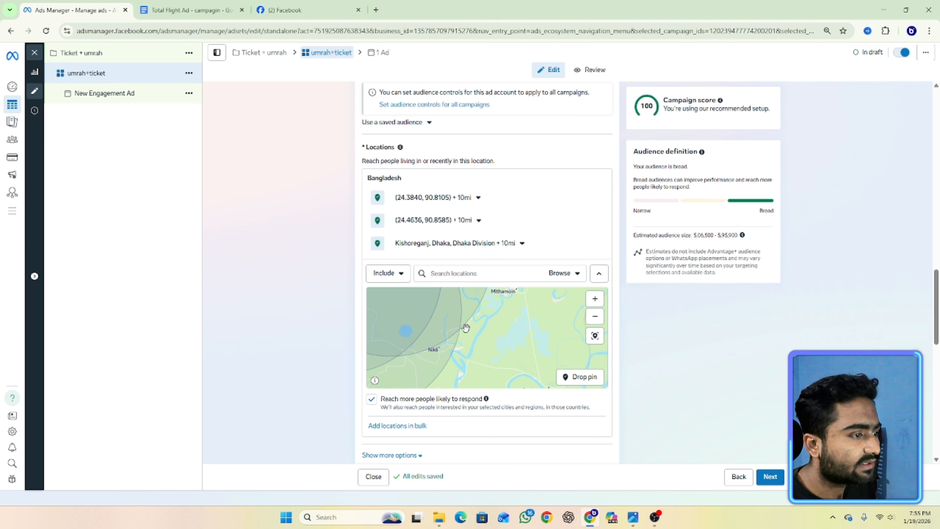
# Place another location pin between Nikli and Mithamoin, at about 24.3495, 90.9643.
pyautogui.scroll(3, 540, 351)
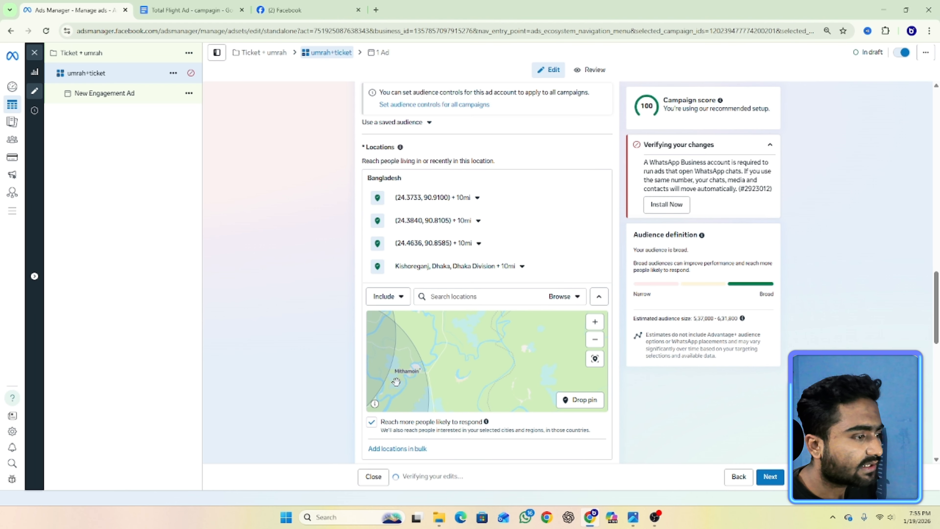
pyautogui.moveTo(395, 382); pyautogui.dragTo(426, 315)
pyautogui.click(580, 400)
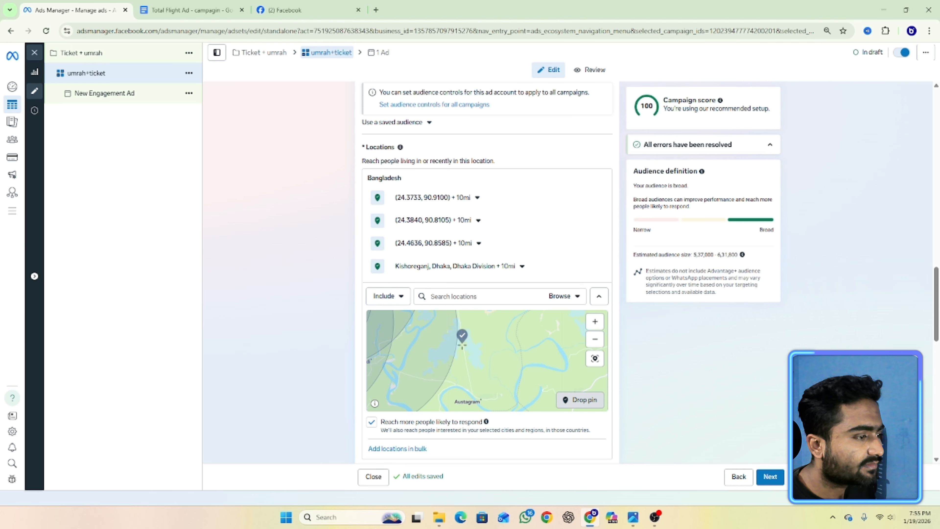
pyautogui.click(502, 382)
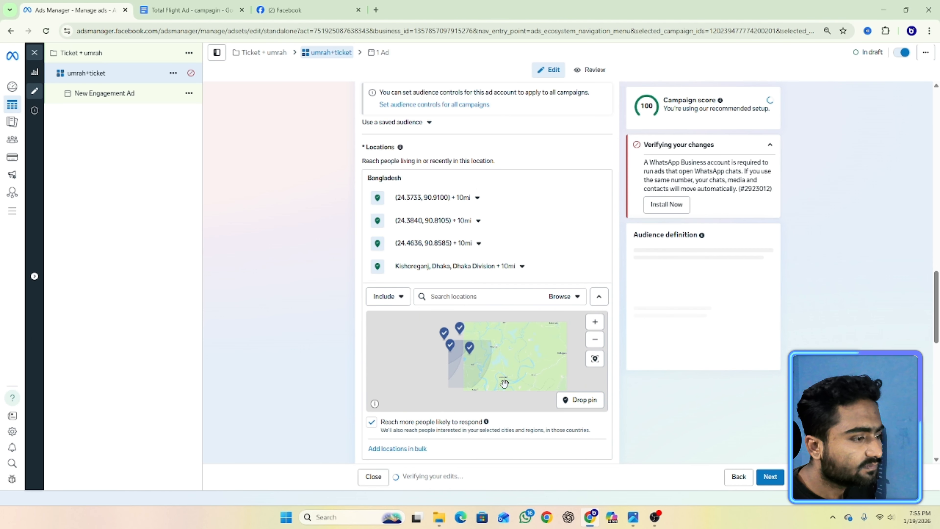
# Drop a location pin southwest of Itna on the audience map, at about 24.4466, 90.9533.
pyautogui.scroll(3, 416, 383)
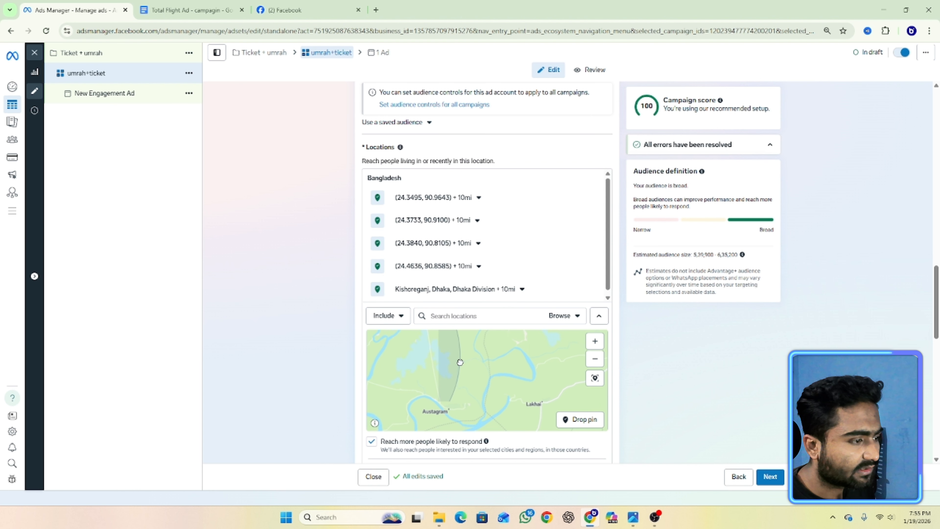
pyautogui.moveTo(460, 361); pyautogui.dragTo(465, 441)
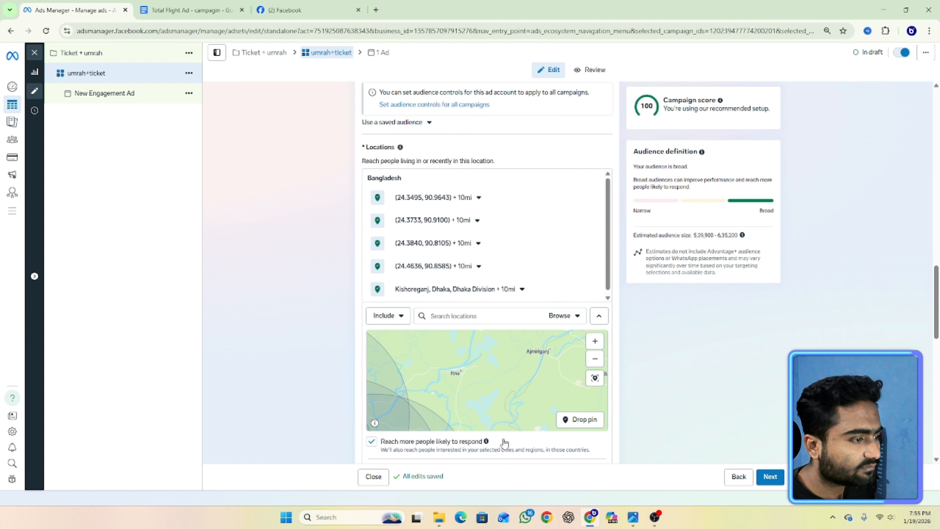
pyautogui.click(579, 419)
pyautogui.click(432, 404)
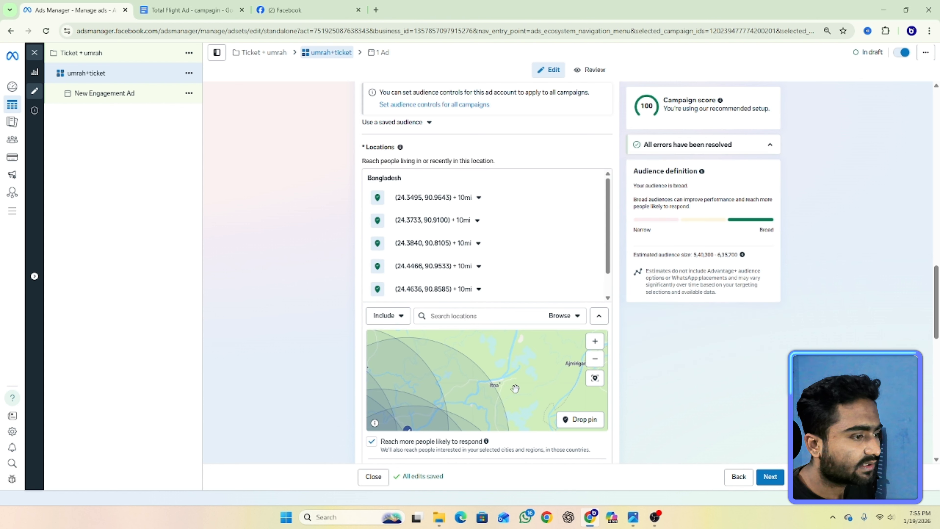
# Add one more location pin southwest of Itna, just northeast of the previous pin.
pyautogui.moveTo(517, 367); pyautogui.dragTo(515, 420)
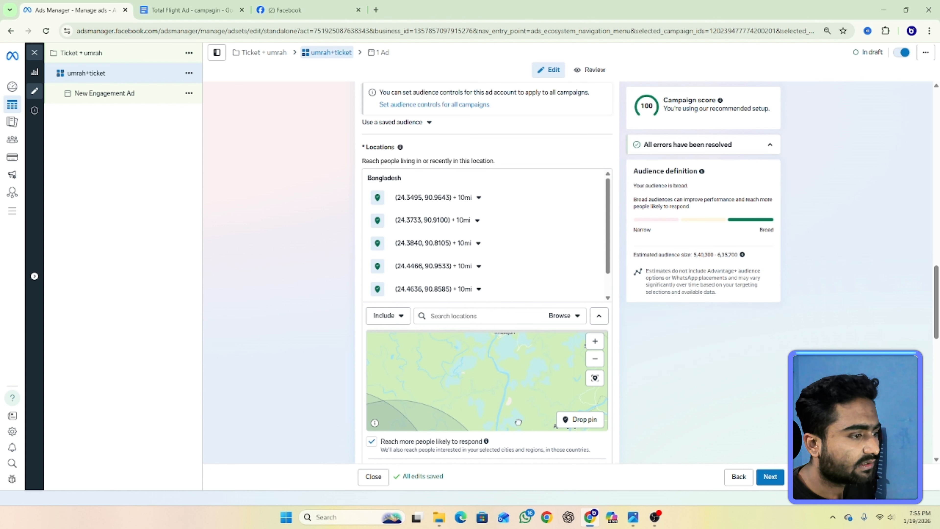
pyautogui.click(562, 424)
pyautogui.moveTo(482, 377)
pyautogui.mouseDown()
pyautogui.moveTo(498, 353)
pyautogui.moveTo(498, 302)
pyautogui.mouseUp()
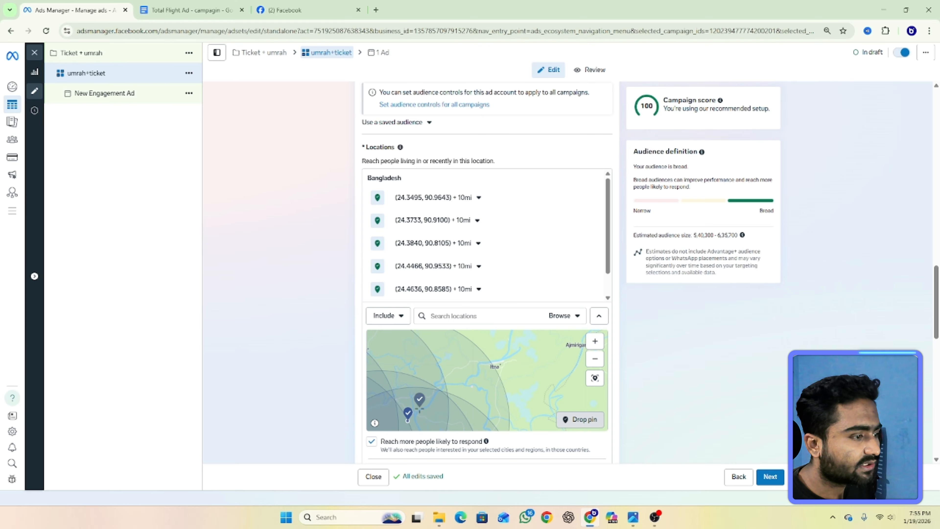
pyautogui.click(423, 403)
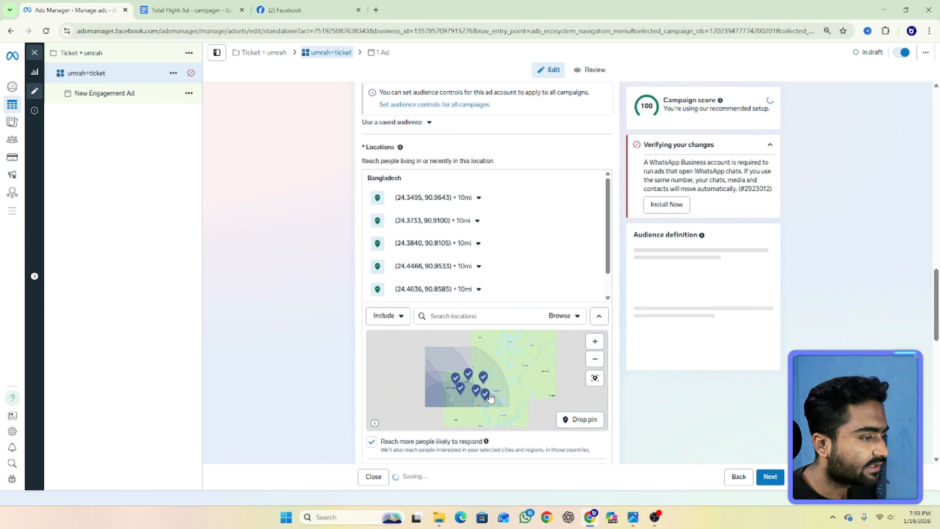
# Drop a location pin northeast of Pakundia, southwest of Kishoreganj, at about 24.3566, 90.7212.
pyautogui.scroll(2, 486, 349)
pyautogui.moveTo(448, 355); pyautogui.dragTo(535, 432)
pyautogui.moveTo(462, 402); pyautogui.dragTo(572, 298)
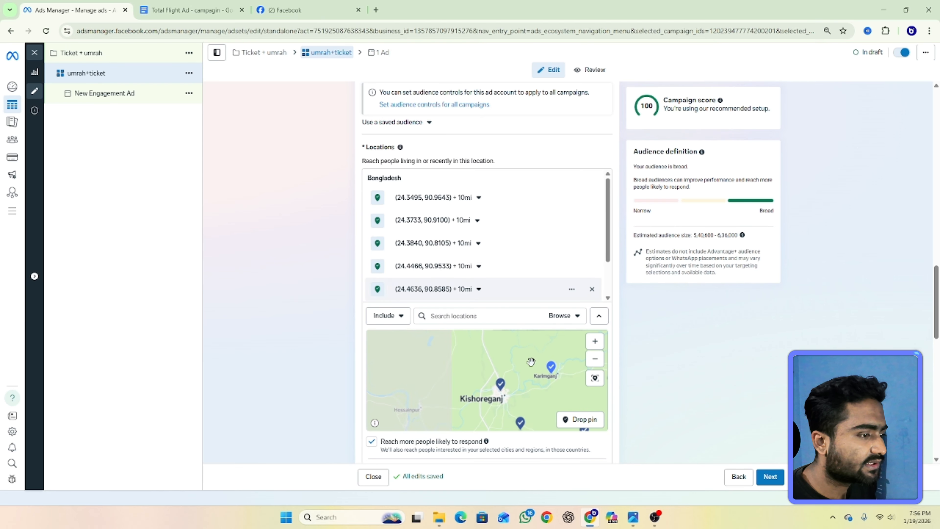
pyautogui.moveTo(518, 382); pyautogui.dragTo(528, 314)
pyautogui.moveTo(456, 405)
pyautogui.mouseDown()
pyautogui.moveTo(485, 380)
pyautogui.moveTo(462, 381)
pyautogui.mouseUp()
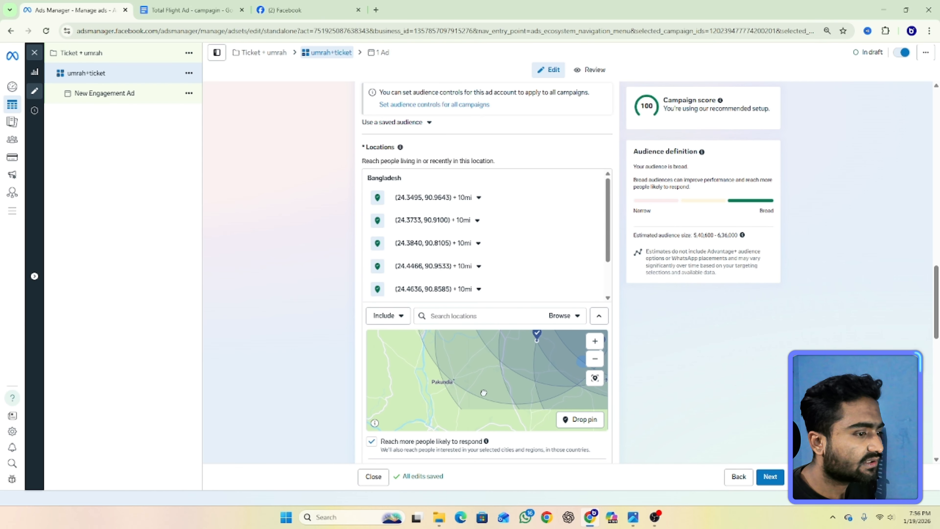
pyautogui.click(574, 422)
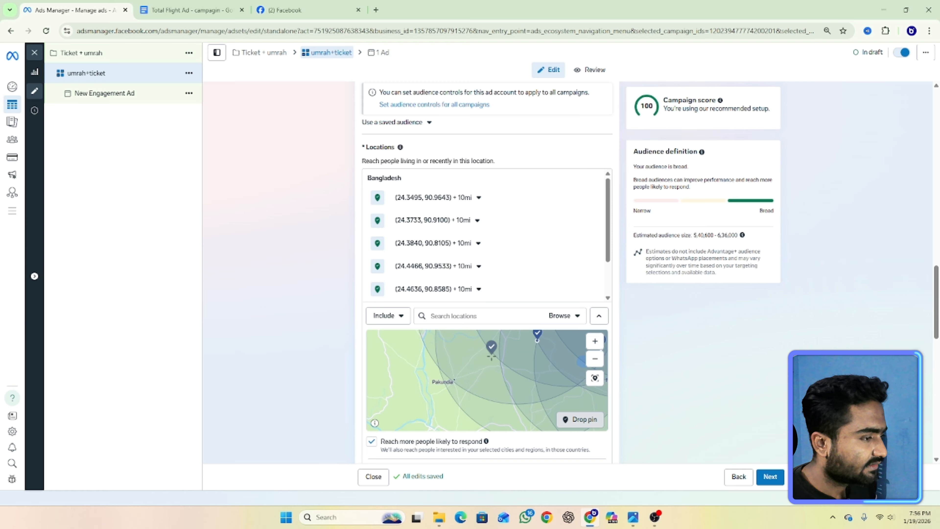
pyautogui.click(481, 359)
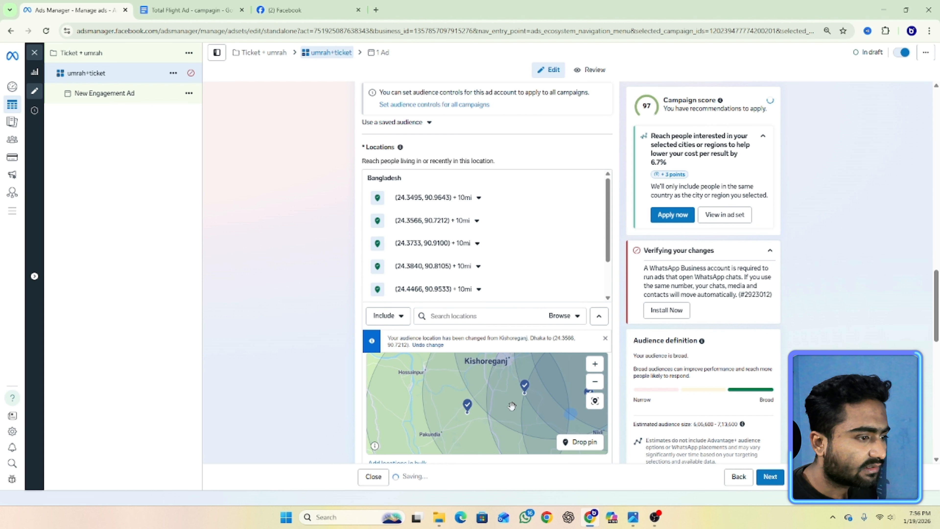
# Examine on the map which areas around Kishoreganj the dropped pins cover and where gaps remain.
pyautogui.moveTo(512, 419); pyautogui.dragTo(523, 390)
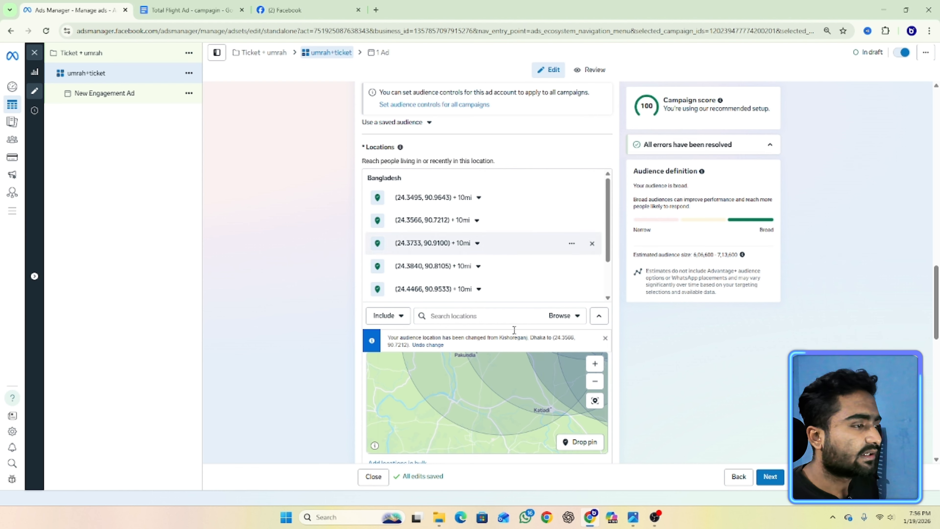
pyautogui.scroll(-3, 526, 296)
pyautogui.moveTo(524, 314); pyautogui.dragTo(459, 315)
pyautogui.scroll(-1, 504, 298)
pyautogui.scroll(-2, 504, 299)
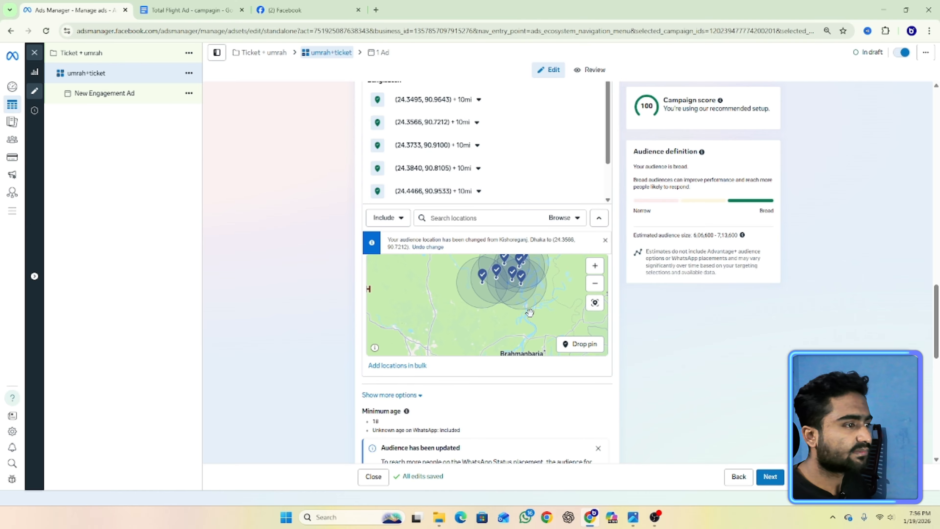
pyautogui.scroll(1, 518, 308)
pyautogui.scroll(-1, 505, 304)
pyautogui.moveTo(556, 309); pyautogui.dragTo(510, 330)
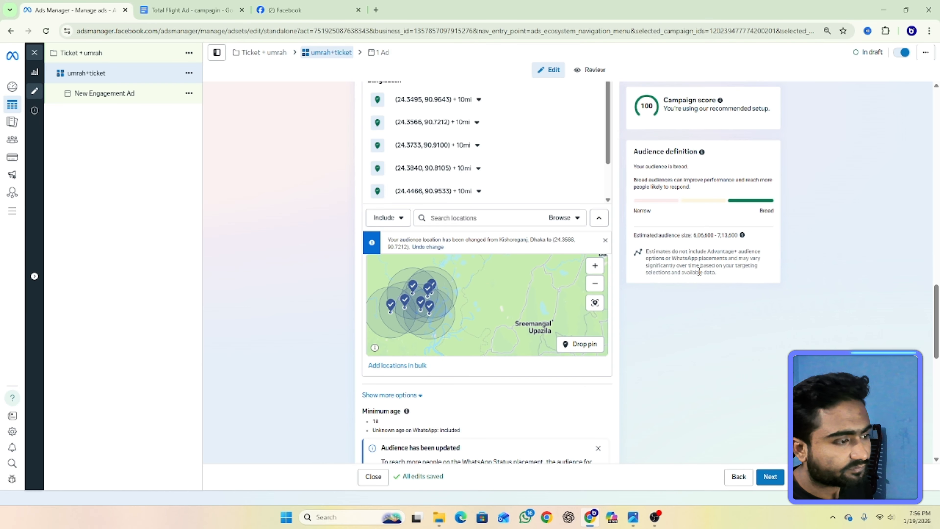
# Drop a location pin at the southern edge of the covered area, at about 24.2820, 90.8358.
pyautogui.scroll(-3, 615, 359)
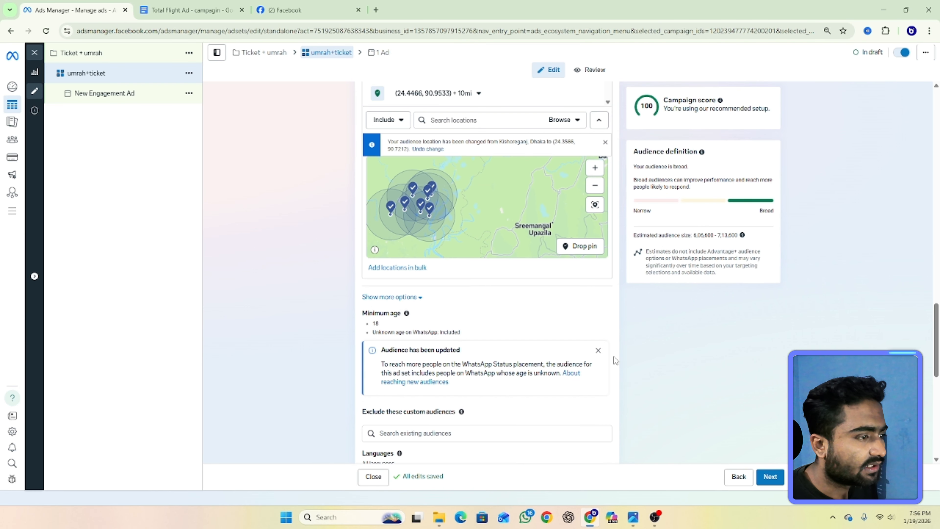
pyautogui.click(579, 246)
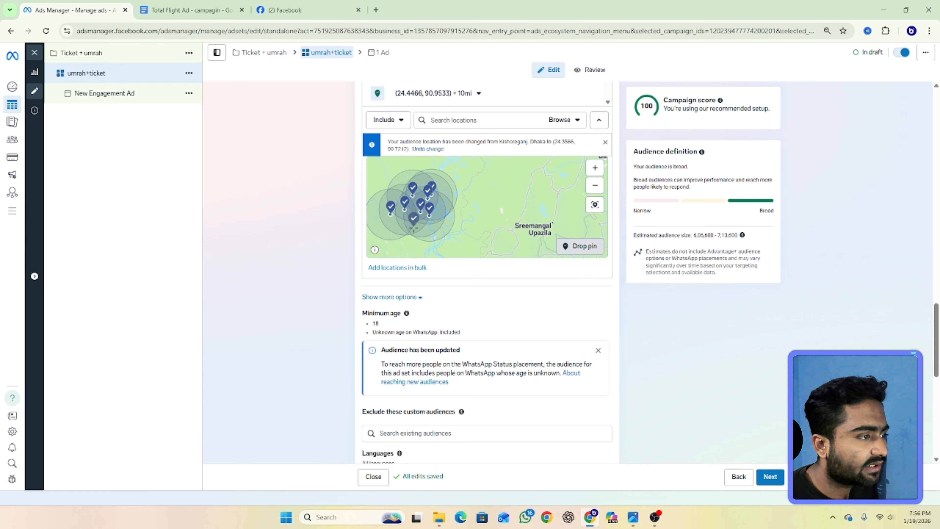
pyautogui.click(410, 225)
pyautogui.click(410, 228)
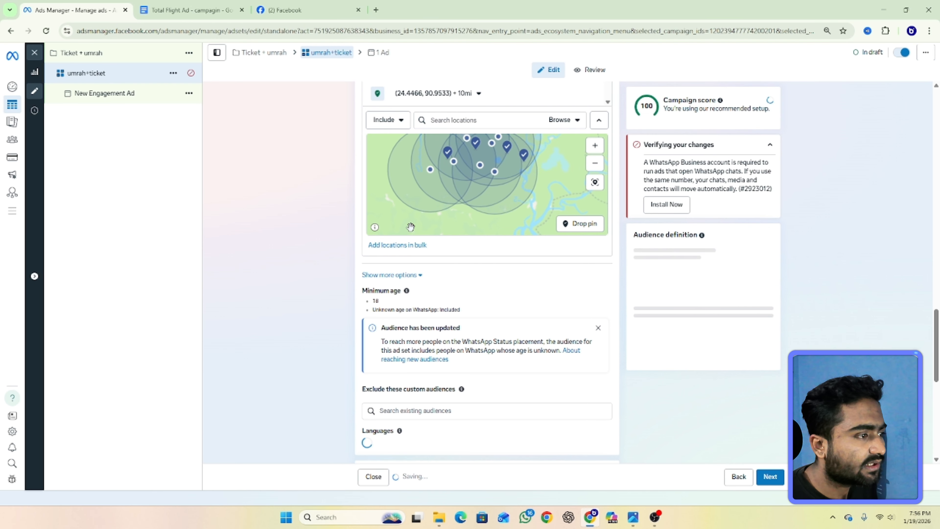
# Review the combined coverage of all pins on the map, the locations list and the estimated audience size.
pyautogui.scroll(-3, 473, 208)
pyautogui.scroll(3, 482, 219)
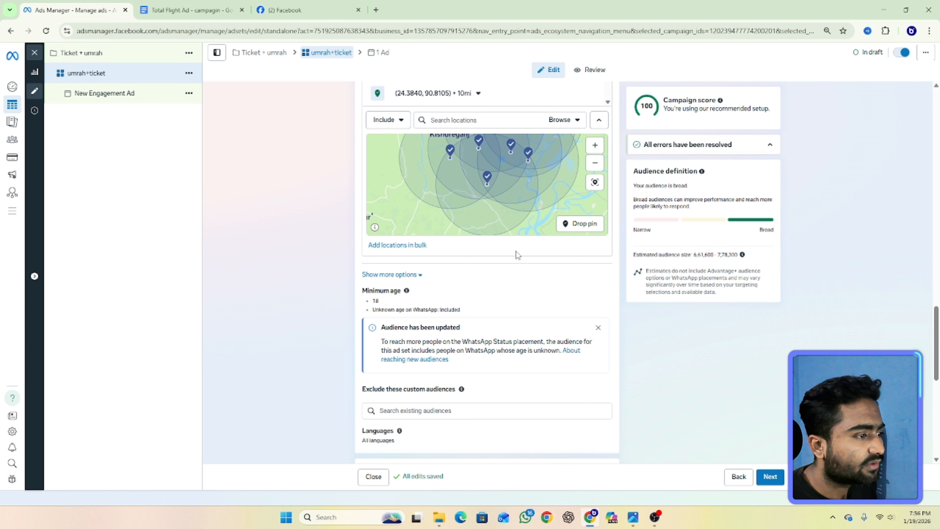
pyautogui.scroll(2, 518, 255)
pyautogui.scroll(-2, 512, 268)
pyautogui.scroll(-5, 502, 314)
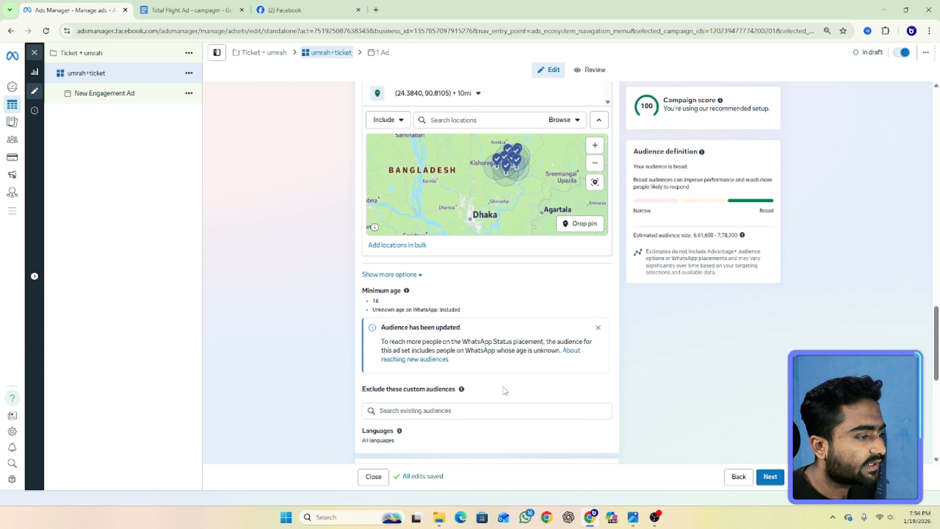
pyautogui.scroll(5, 506, 370)
pyautogui.scroll(5, 509, 365)
pyautogui.scroll(1, 479, 371)
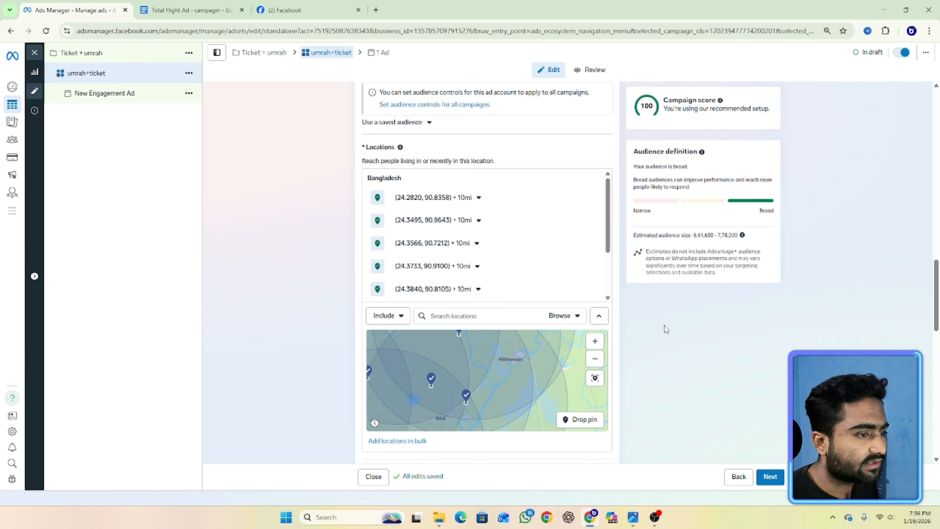
pyautogui.scroll(-2, 666, 329)
pyautogui.scroll(-2, 429, 280)
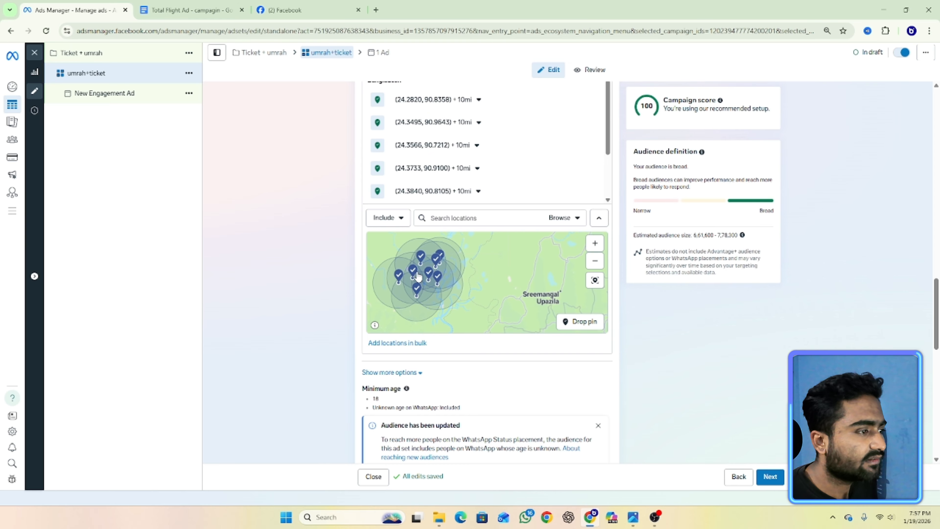
# Keep the audience's minimum age at 18 and dismiss the notice about the updated audience.
pyautogui.scroll(-5, 576, 360)
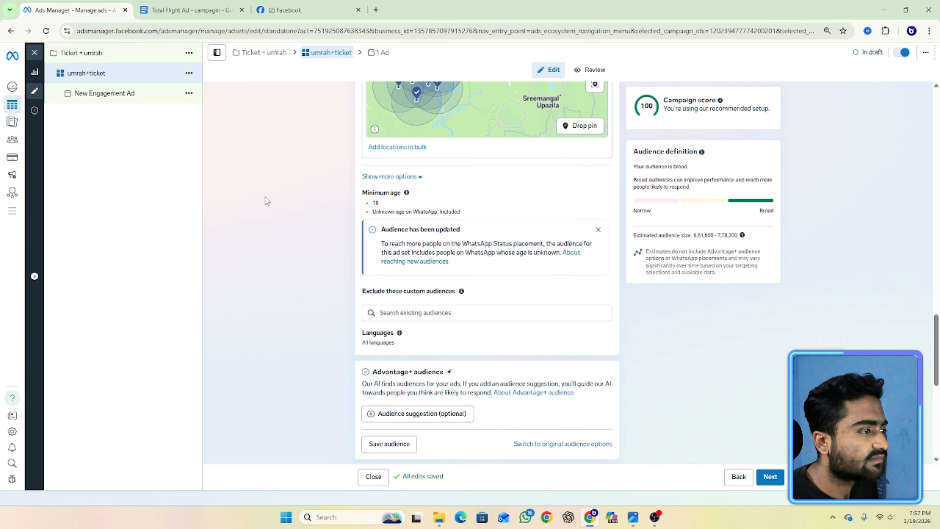
pyautogui.click(599, 193)
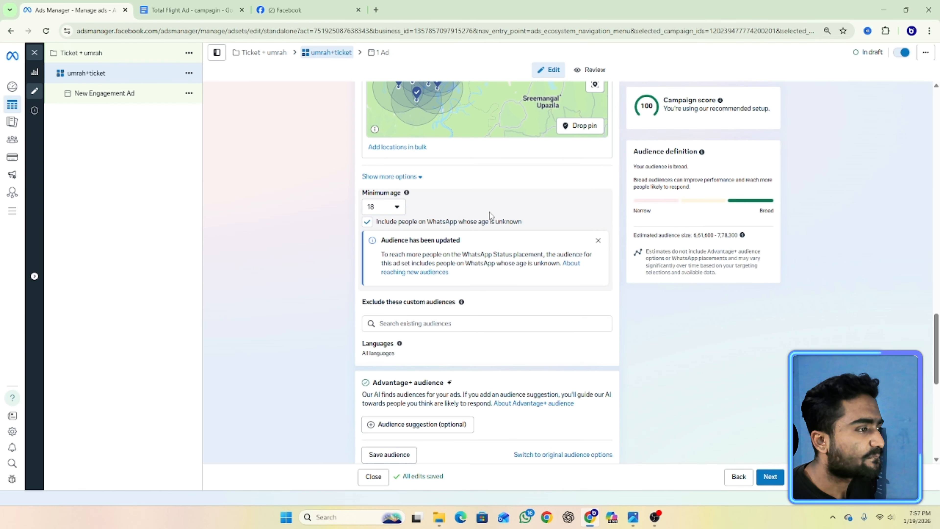
pyautogui.click(393, 208)
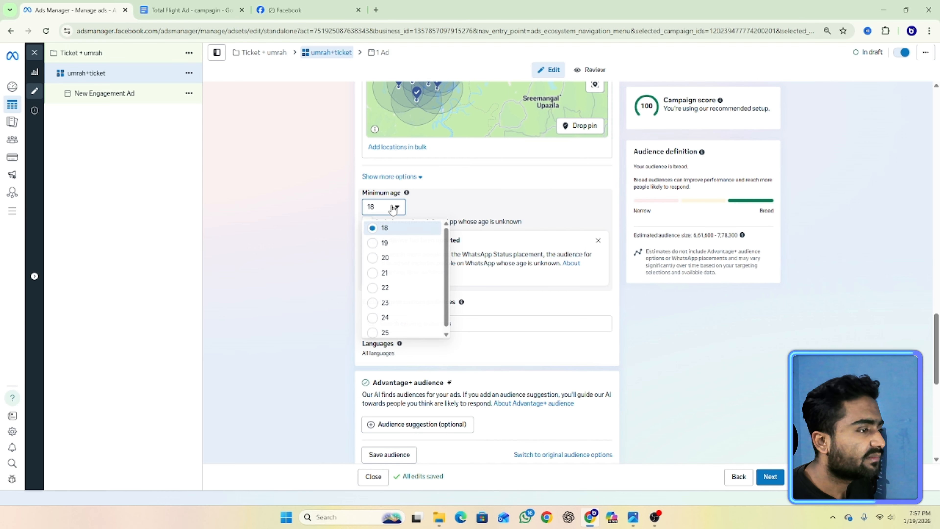
pyautogui.click(392, 232)
pyautogui.click(599, 241)
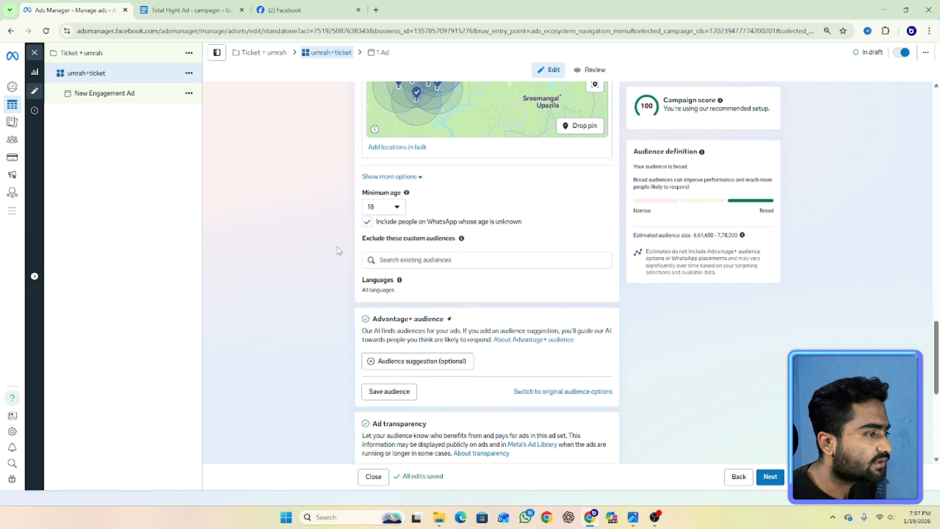
# Add an audience suggestion to the Advantage+ audience and set its minimum age to 20.
pyautogui.scroll(-2, 452, 266)
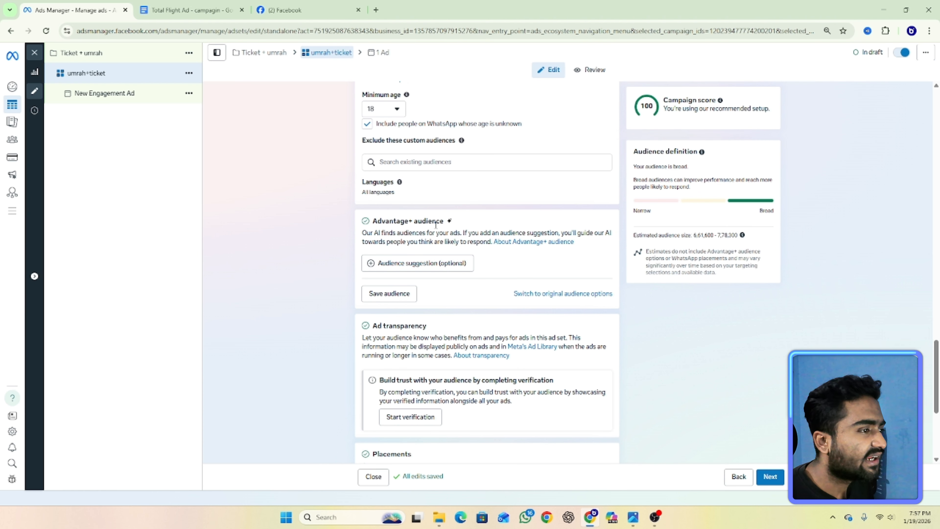
pyautogui.click(413, 263)
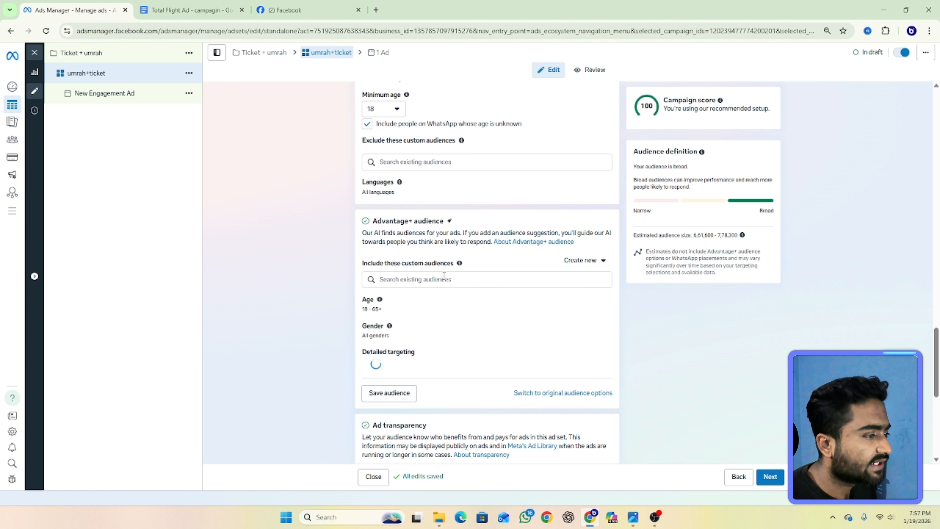
pyautogui.scroll(-2, 584, 218)
pyautogui.click(598, 204)
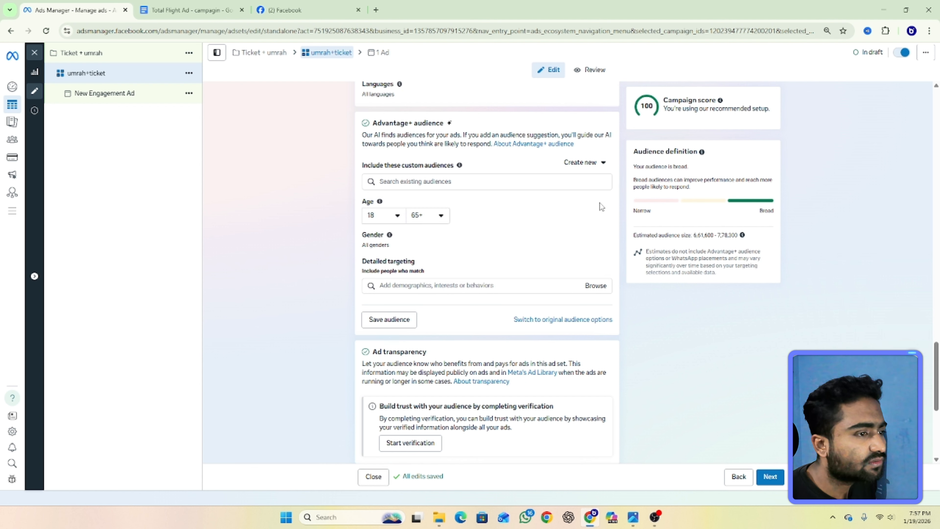
pyautogui.click(405, 217)
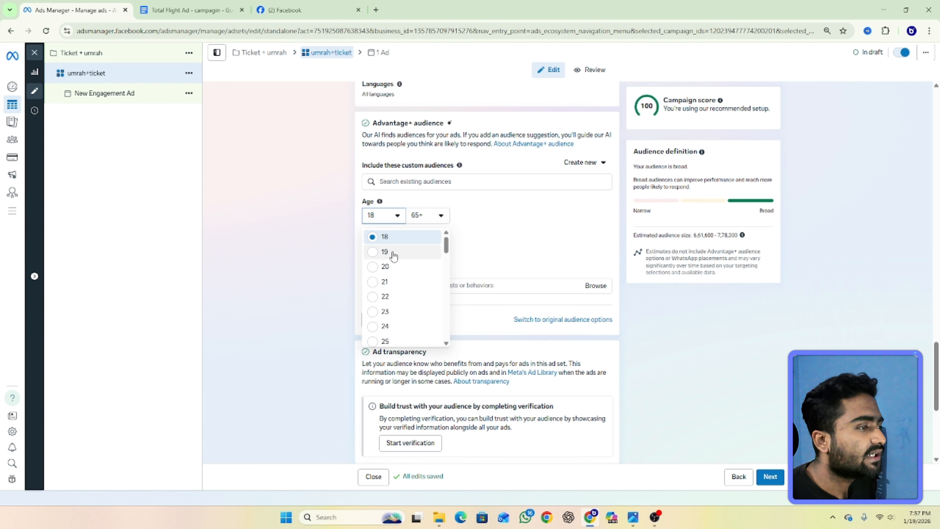
pyautogui.click(403, 271)
pyautogui.click(383, 220)
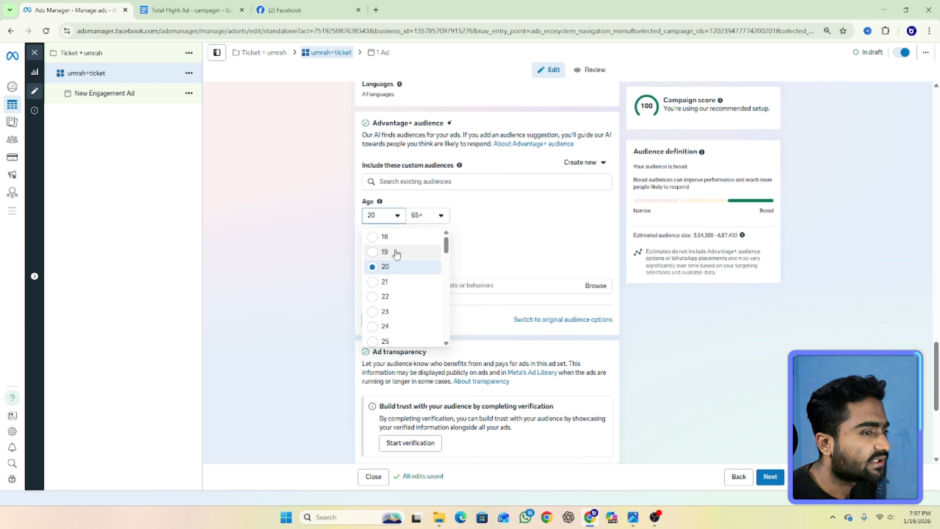
pyautogui.click(385, 252)
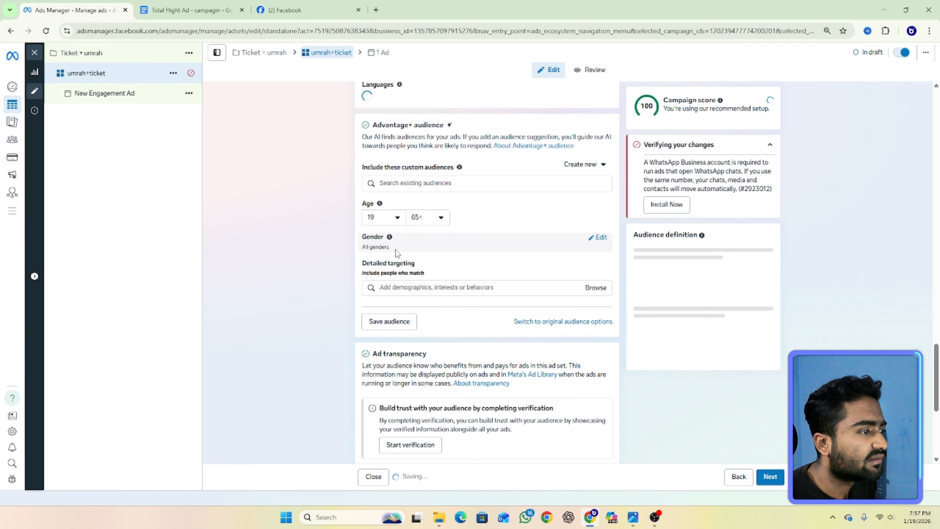
pyautogui.click(388, 221)
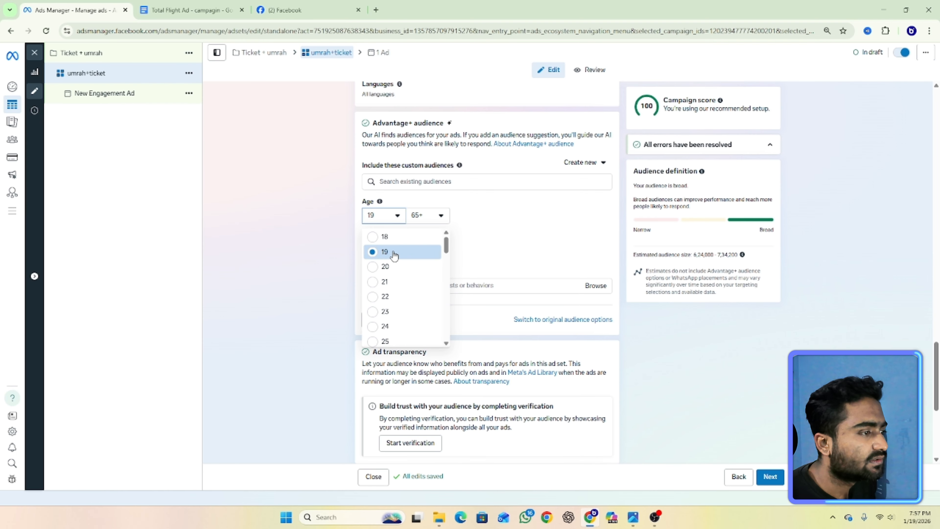
pyautogui.click(398, 266)
# Set the suggested audience's maximum age to 63.
pyautogui.click(416, 216)
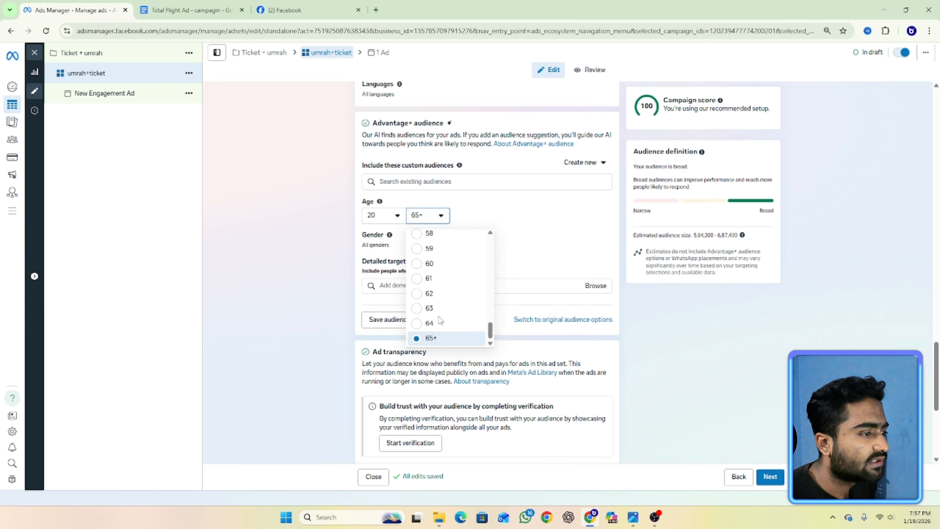
pyautogui.click(431, 308)
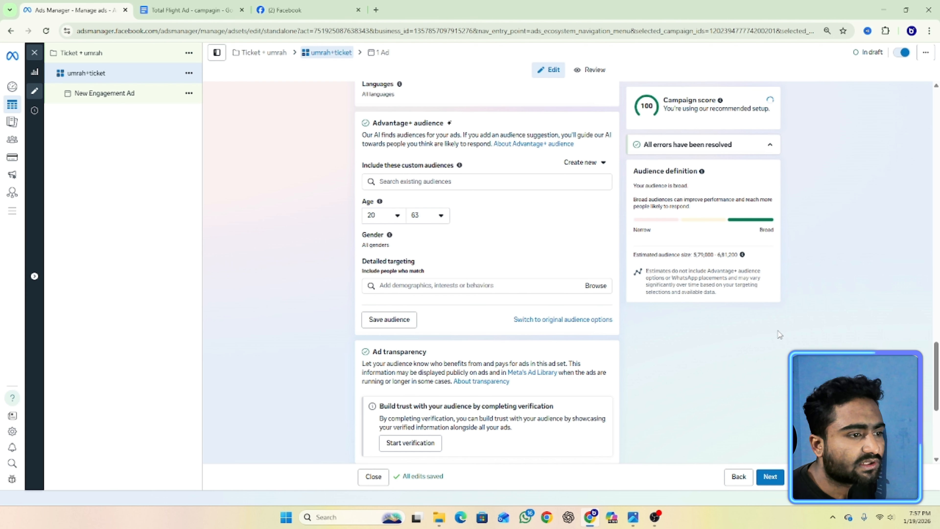
# Search the detailed targeting for "travel" and add the Travel (travel & tourism) interest.
pyautogui.scroll(8, 563, 263)
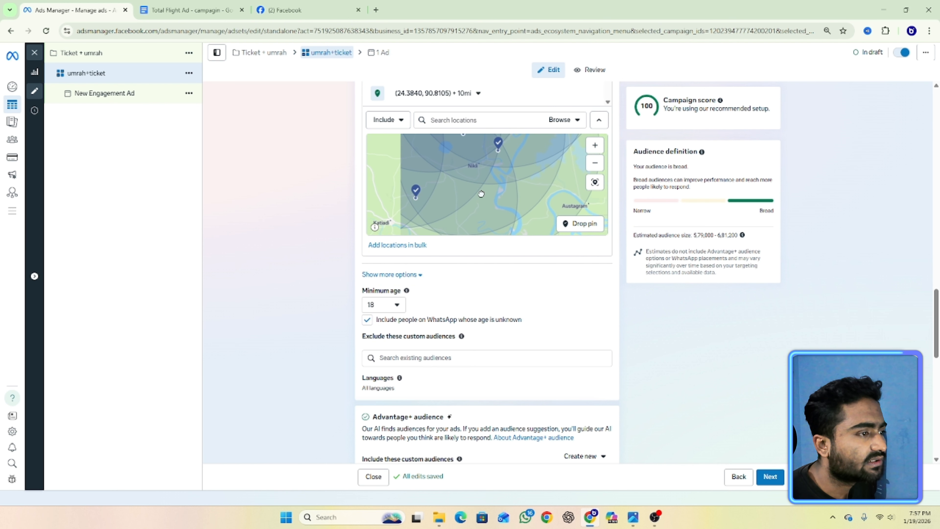
pyautogui.scroll(-5, 481, 193)
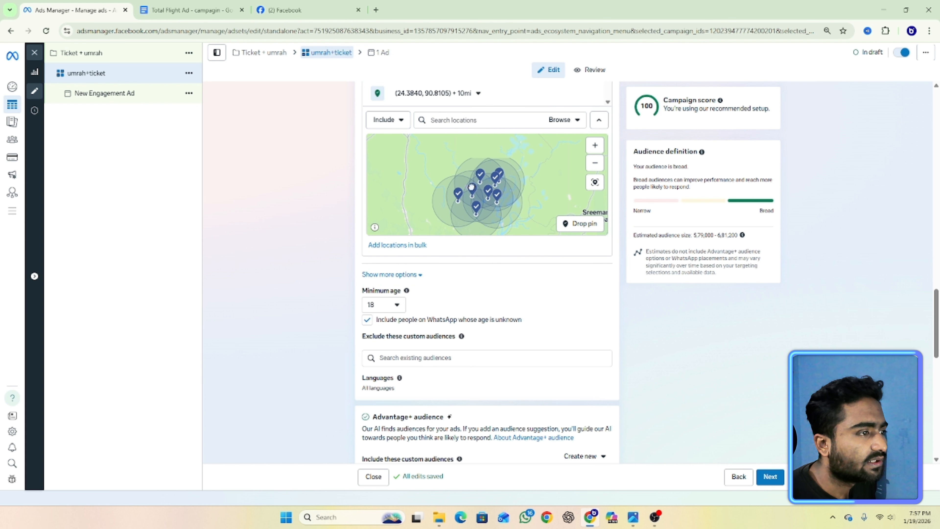
pyautogui.scroll(3, 468, 163)
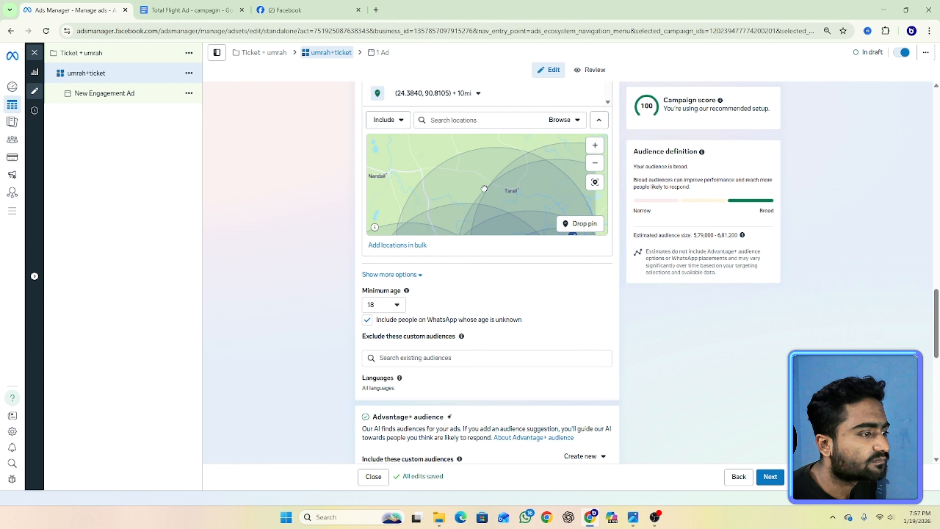
pyautogui.scroll(-3, 468, 163)
pyautogui.scroll(-5, 609, 394)
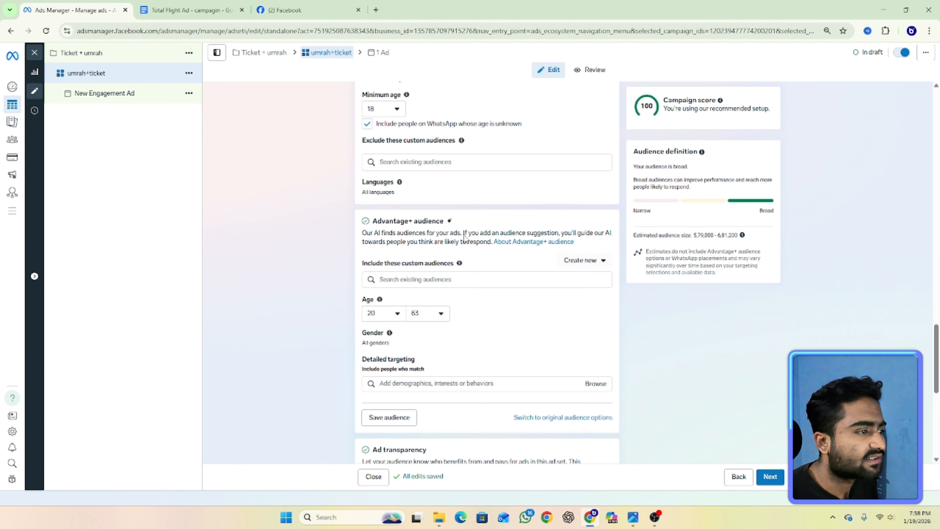
pyautogui.scroll(-3, 459, 237)
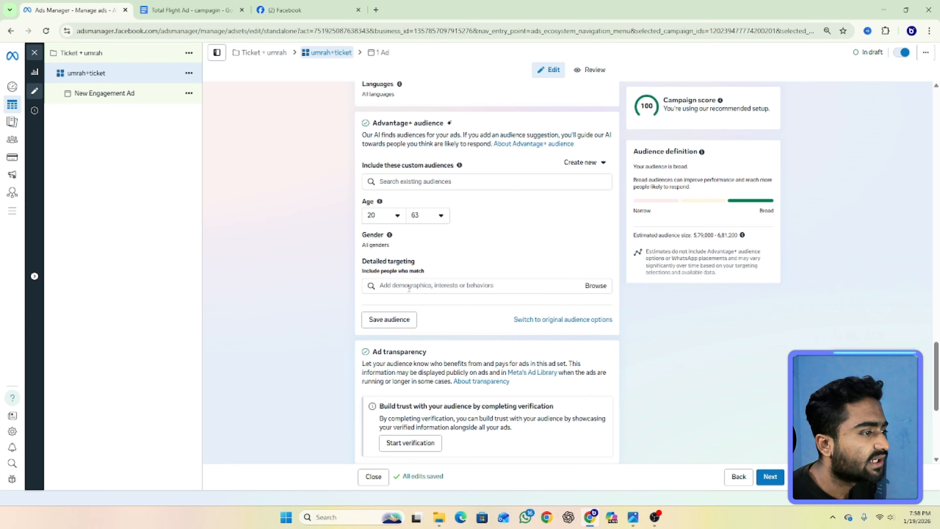
pyautogui.click(479, 288)
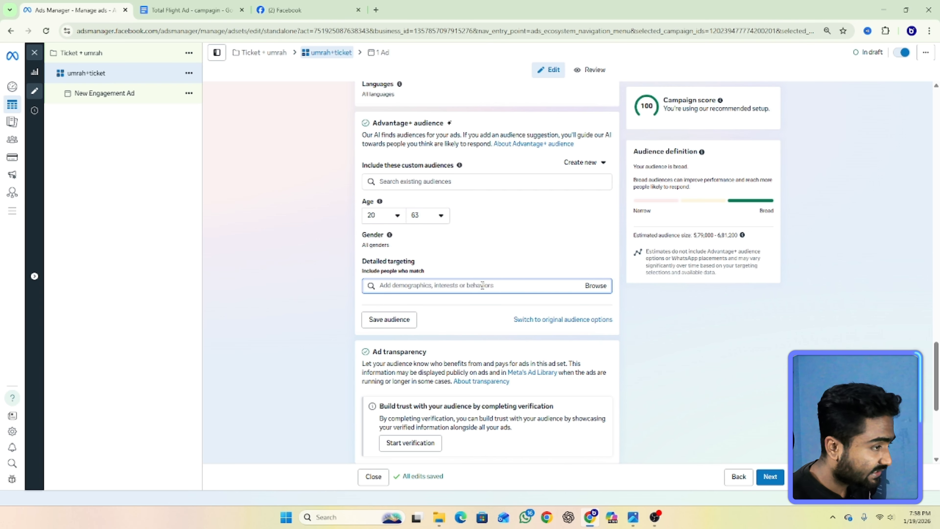
pyautogui.write('trav')
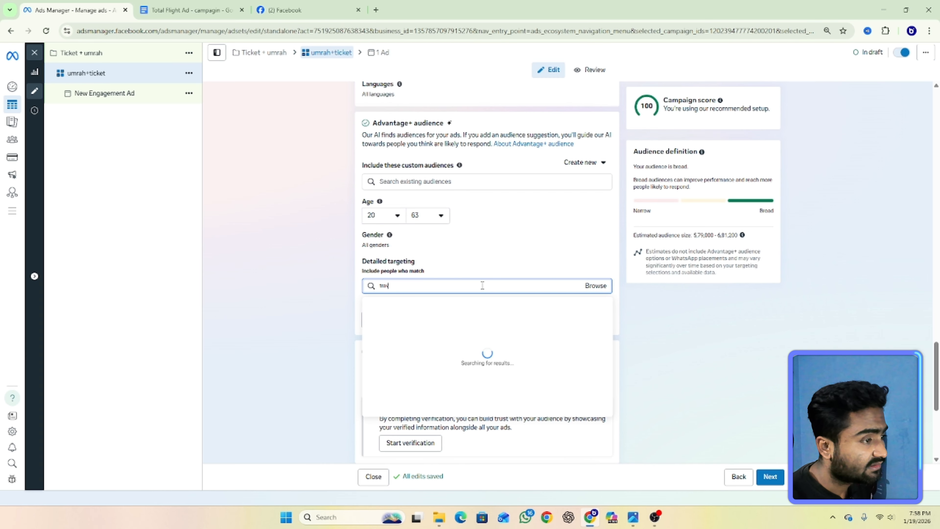
pyautogui.write('el')
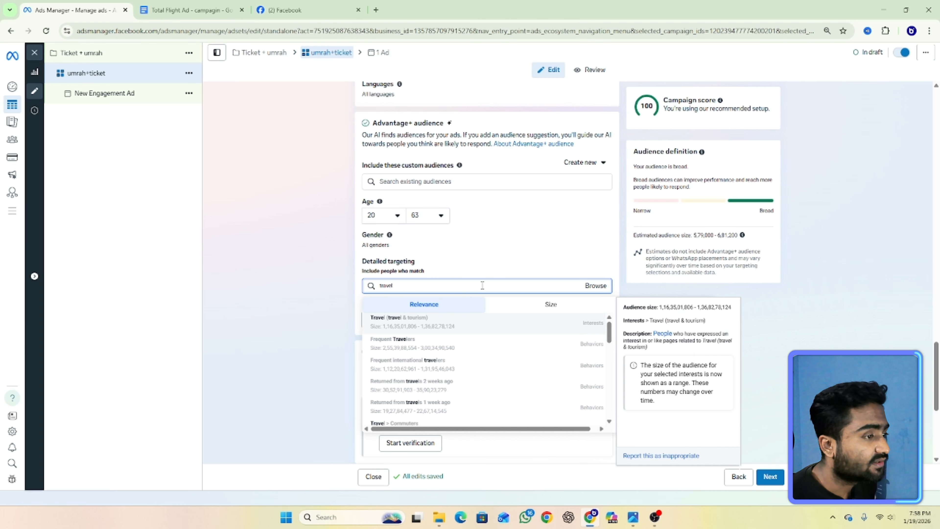
pyautogui.click(448, 324)
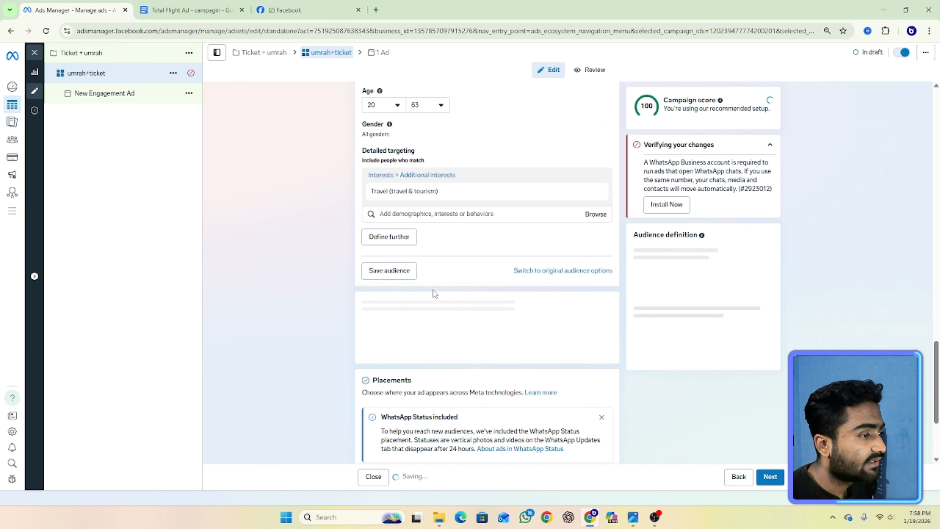
# Add the suggested Frequent Travelers behavior to the detailed targeting.
pyautogui.scroll(-2, 451, 276)
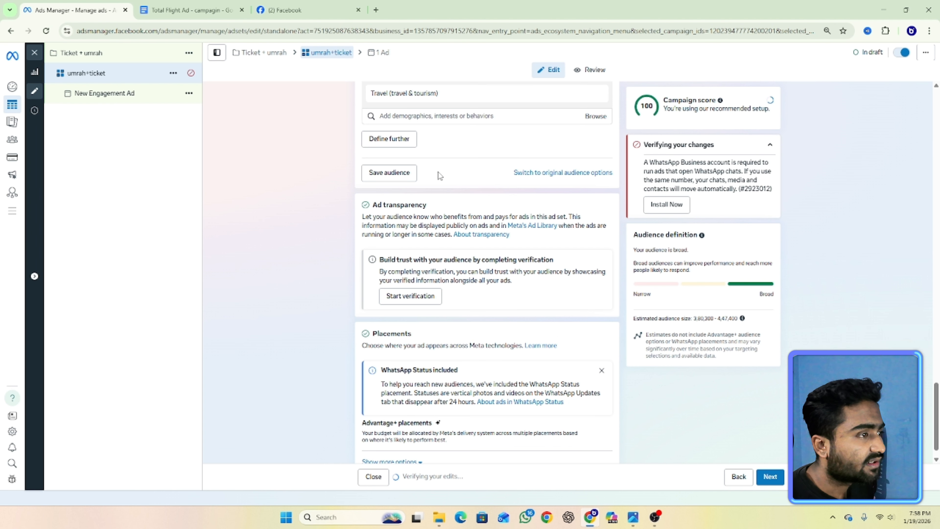
pyautogui.click(433, 116)
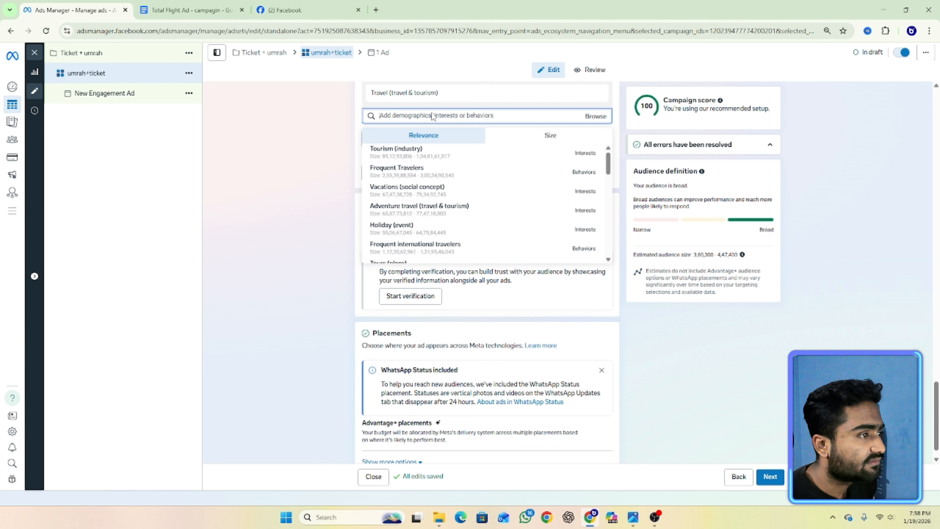
pyautogui.click(431, 170)
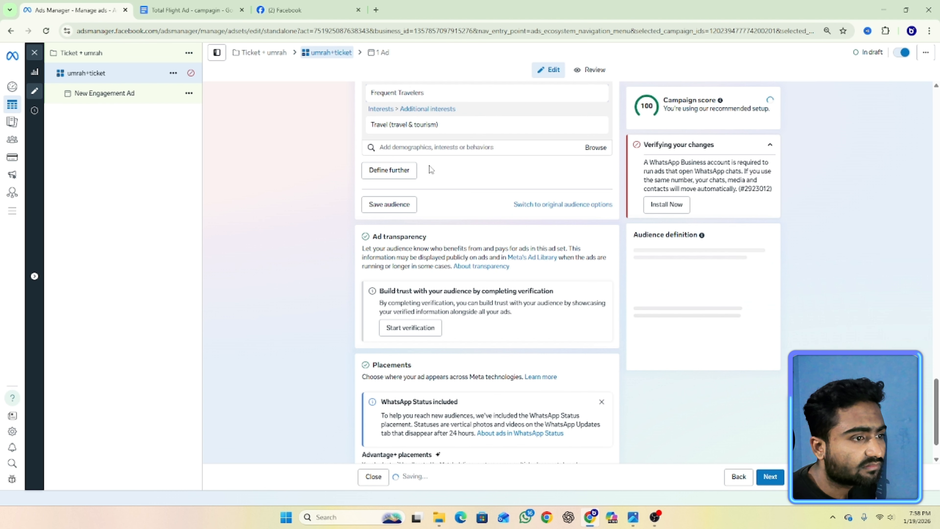
# Look through the detailed targeting suggestions and add the Frequent international travelers behavior.
pyautogui.click(430, 147)
pyautogui.moveTo(444, 245)
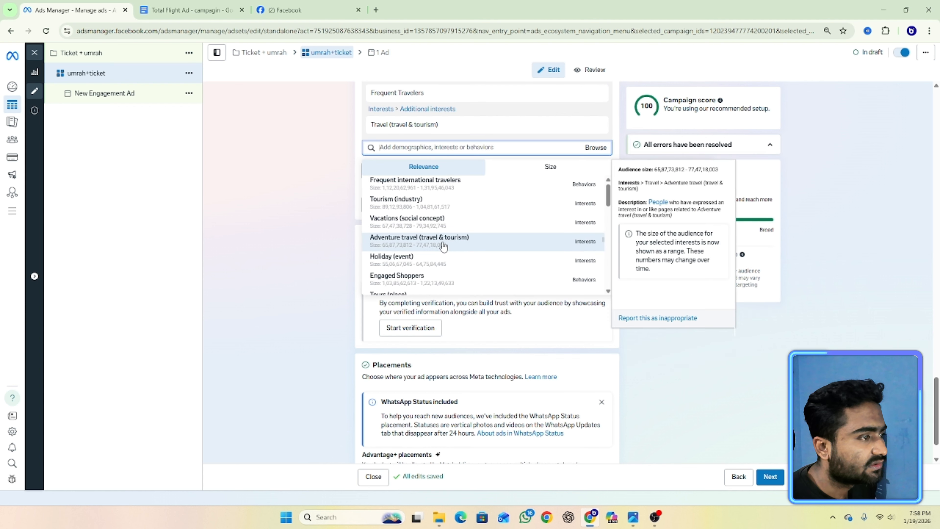
pyautogui.scroll(-3, 438, 262)
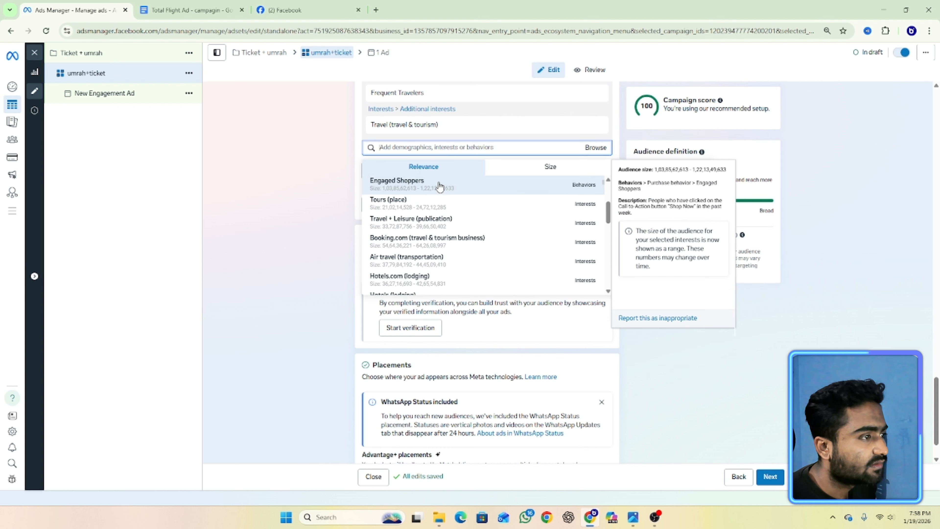
pyautogui.scroll(3, 463, 248)
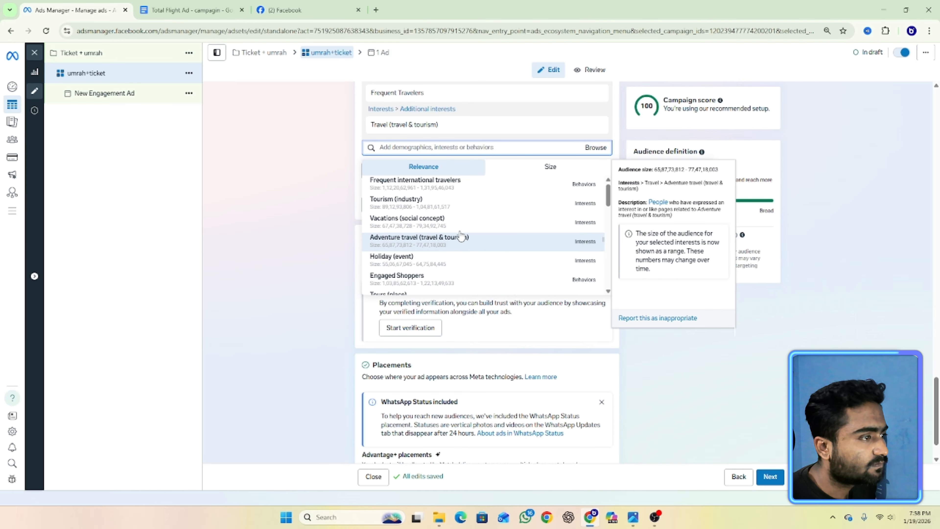
pyautogui.scroll(-3, 456, 242)
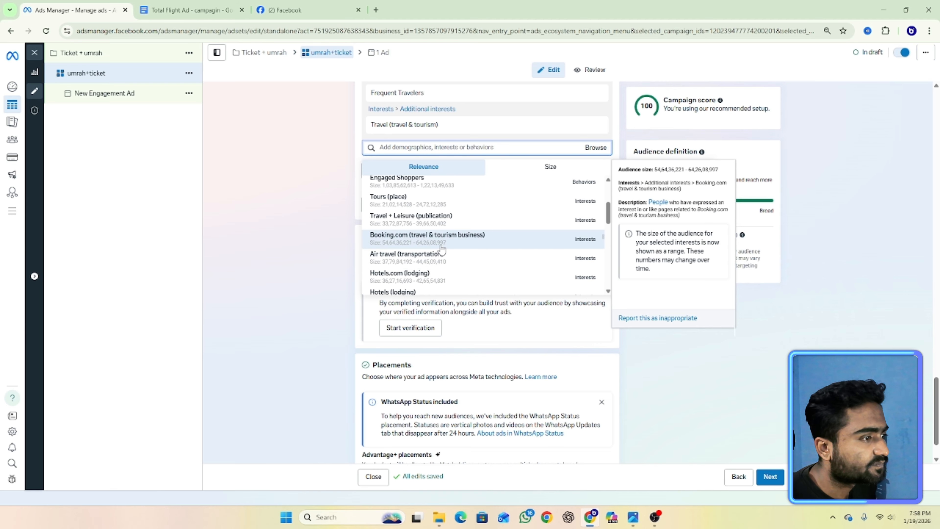
pyautogui.scroll(3, 442, 241)
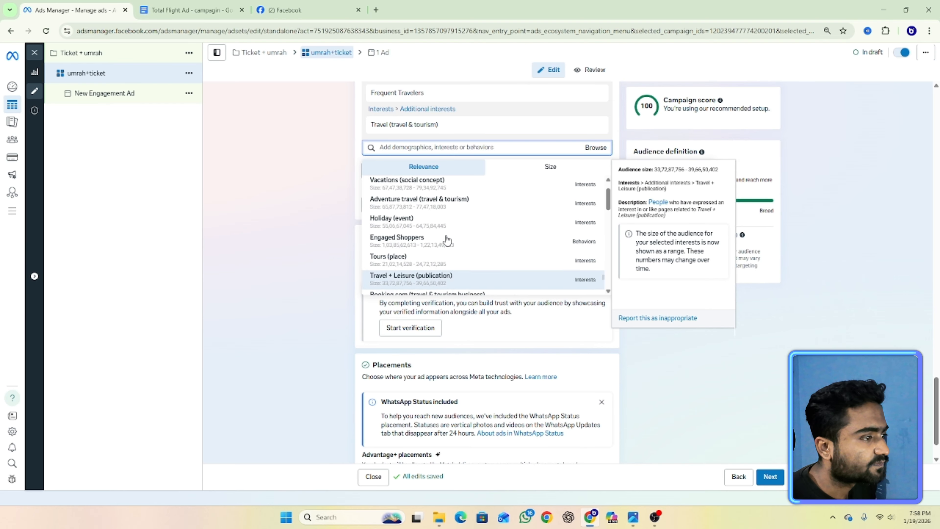
pyautogui.click(442, 196)
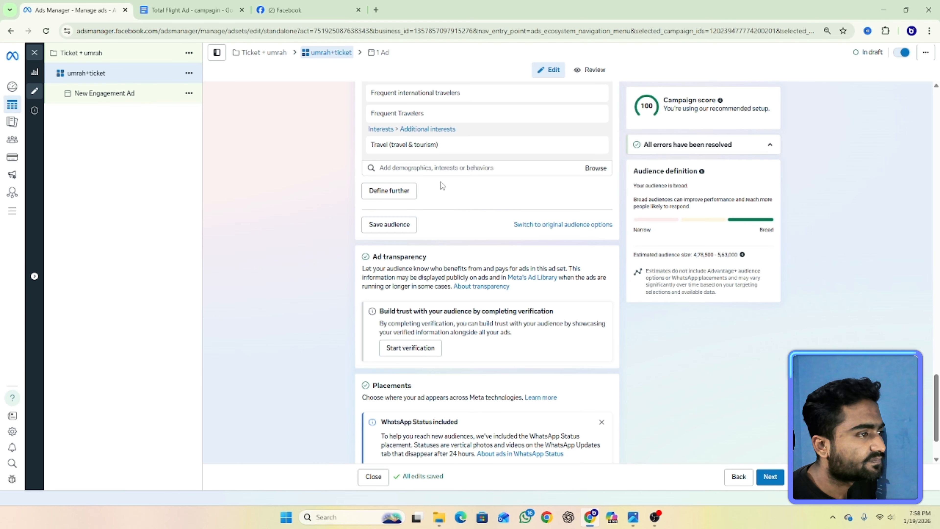
# Search the detailed targeting for expats and add the behaviors Friends of those who live abroad and Lives abroad.
pyautogui.click(427, 168)
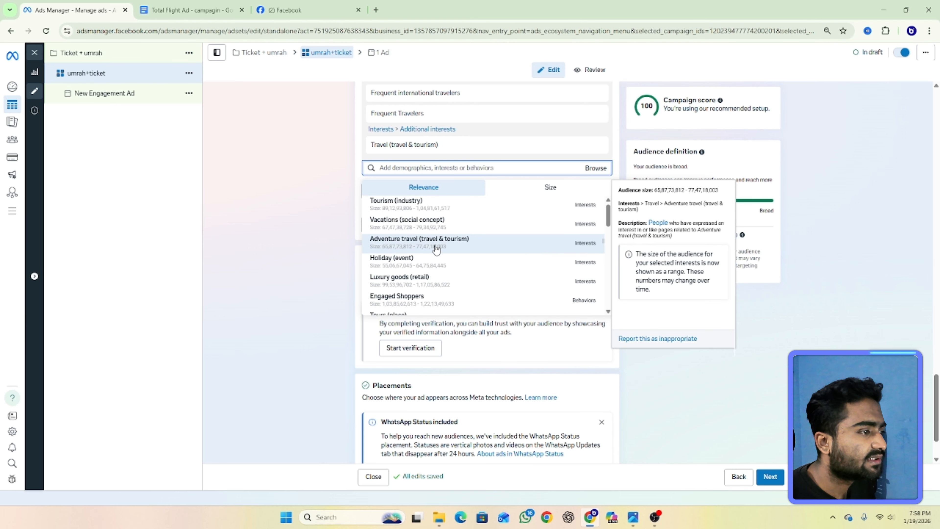
pyautogui.write('ex')
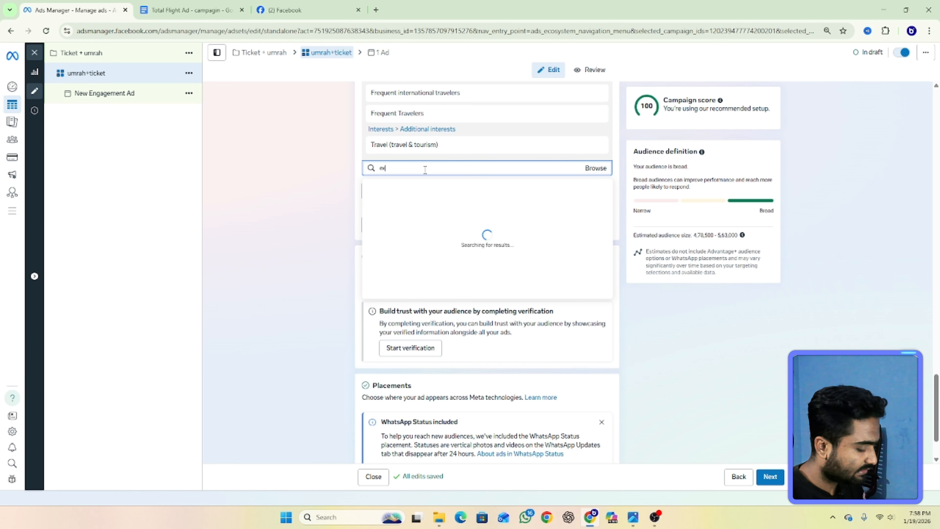
pyautogui.write('pa')
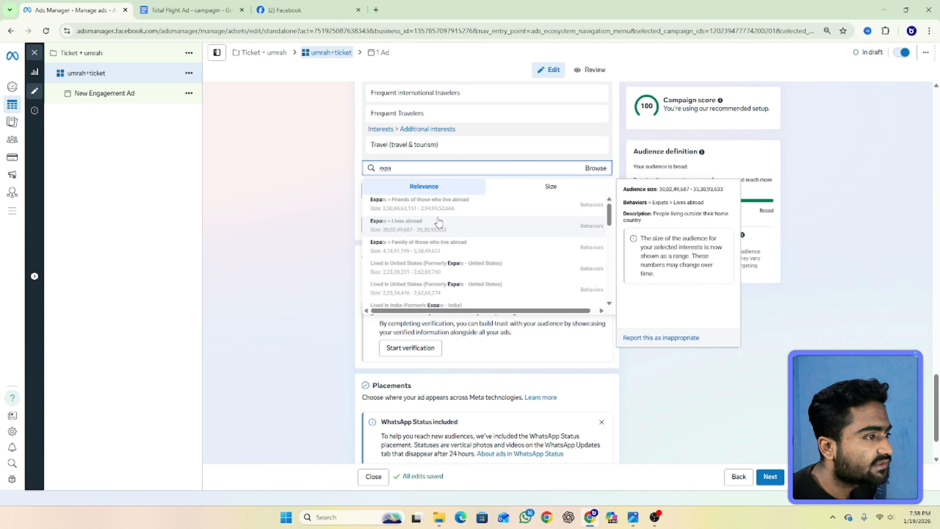
pyautogui.click(415, 204)
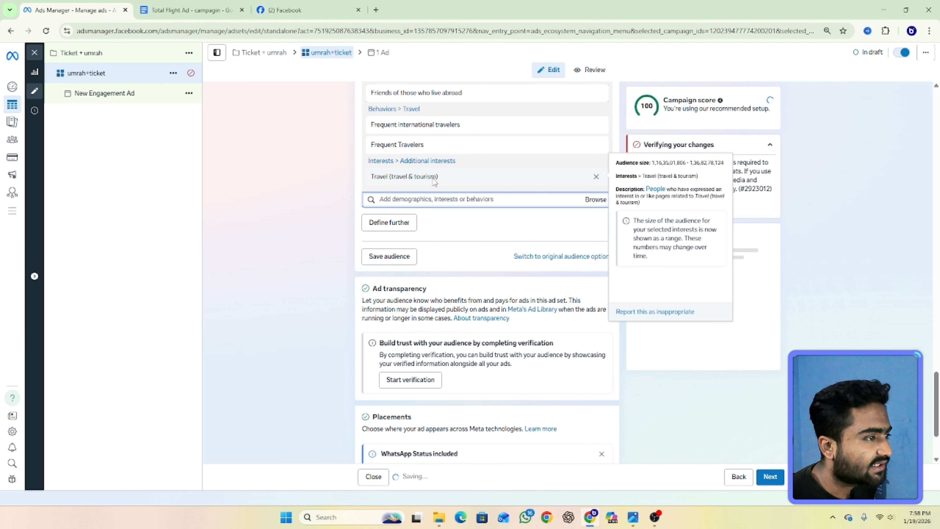
pyautogui.write('expat')
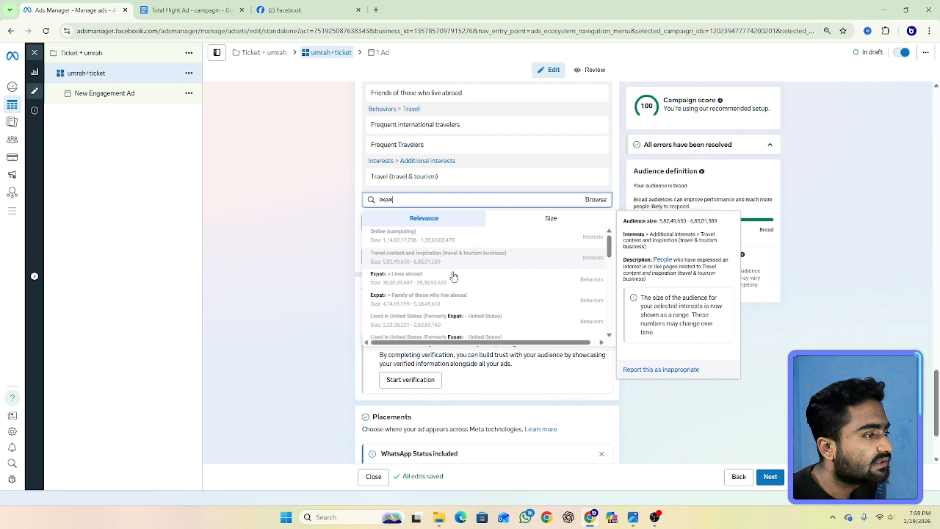
pyautogui.click(462, 279)
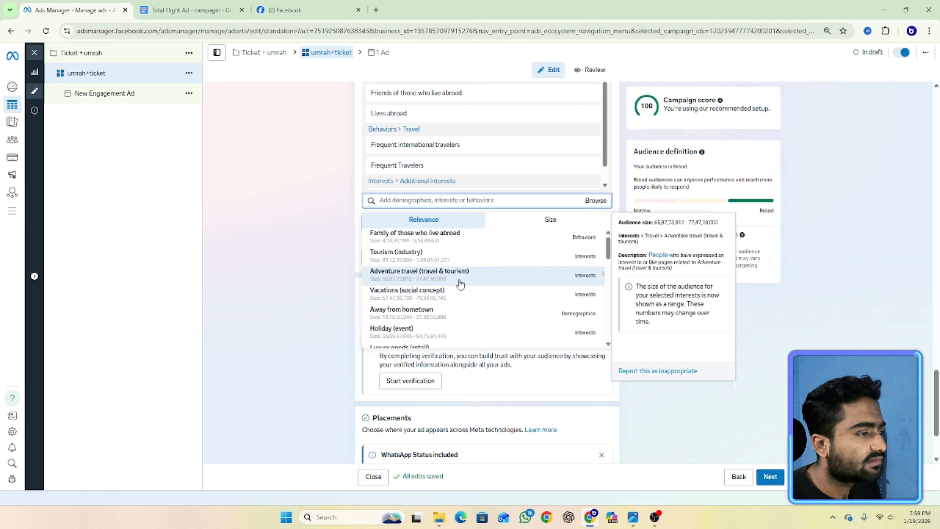
# Add the Adventure travel (travel & tourism) interest from the suggestions and review the selected detailed targeting.
pyautogui.click(451, 282)
pyautogui.click(827, 322)
pyautogui.scroll(3, 828, 323)
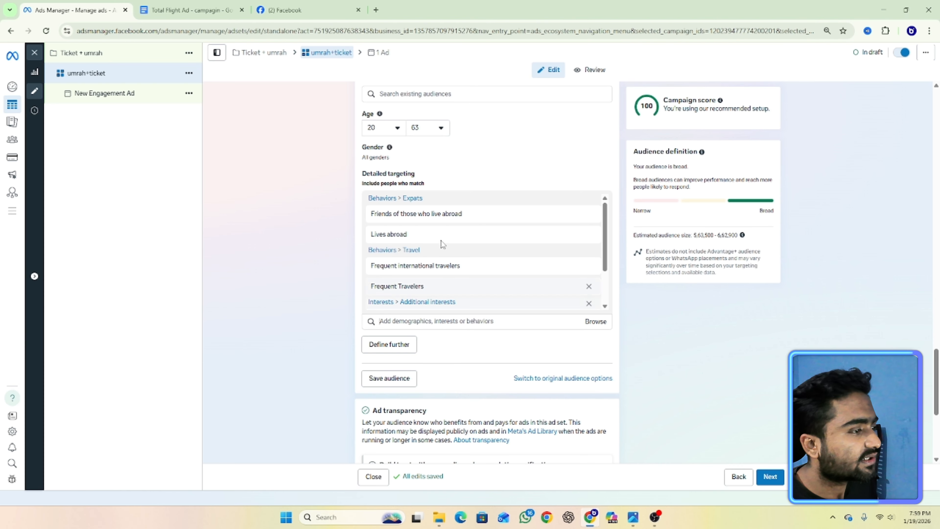
pyautogui.scroll(-2, 444, 252)
pyautogui.scroll(3, 458, 219)
pyautogui.scroll(-4, 519, 306)
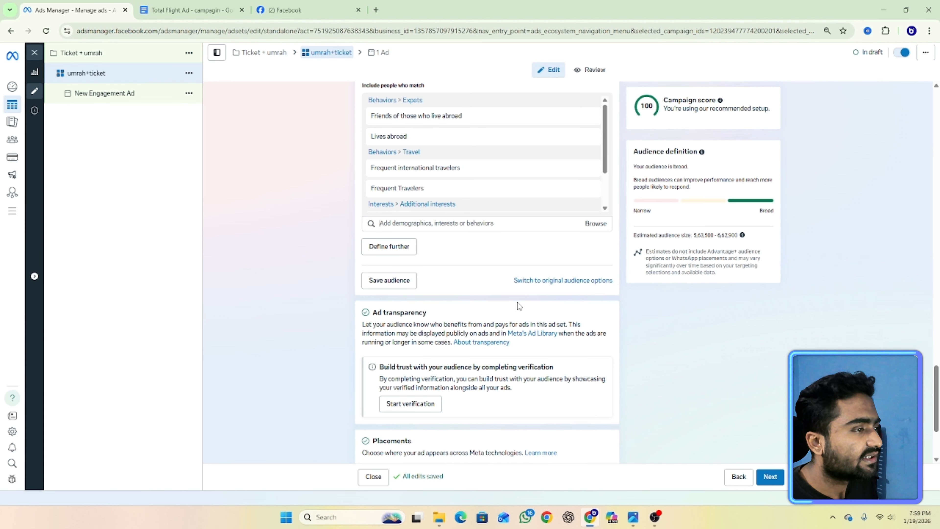
# Recheck the audience targeting and change the ad set's placements from Advantage+ to manual placements.
pyautogui.scroll(3, 520, 306)
pyautogui.scroll(2, 502, 163)
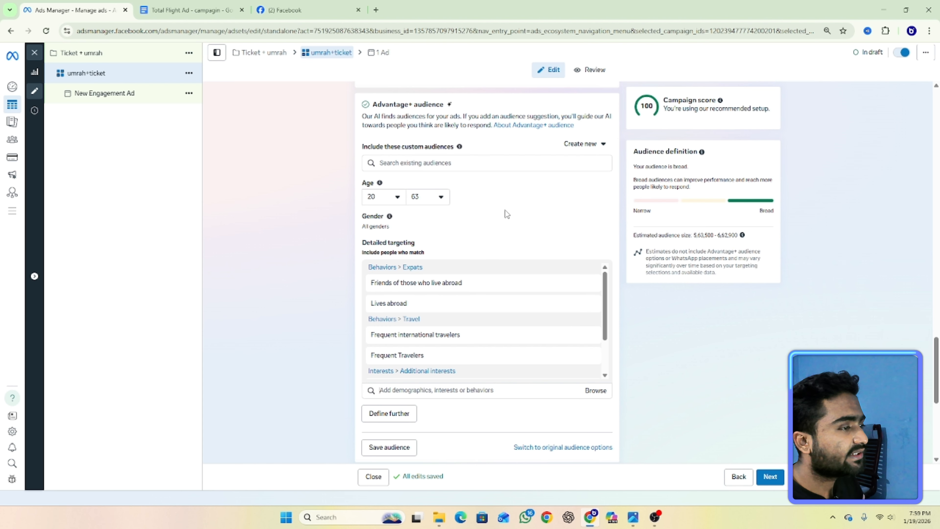
pyautogui.scroll(-2, 532, 311)
pyautogui.scroll(2, 529, 309)
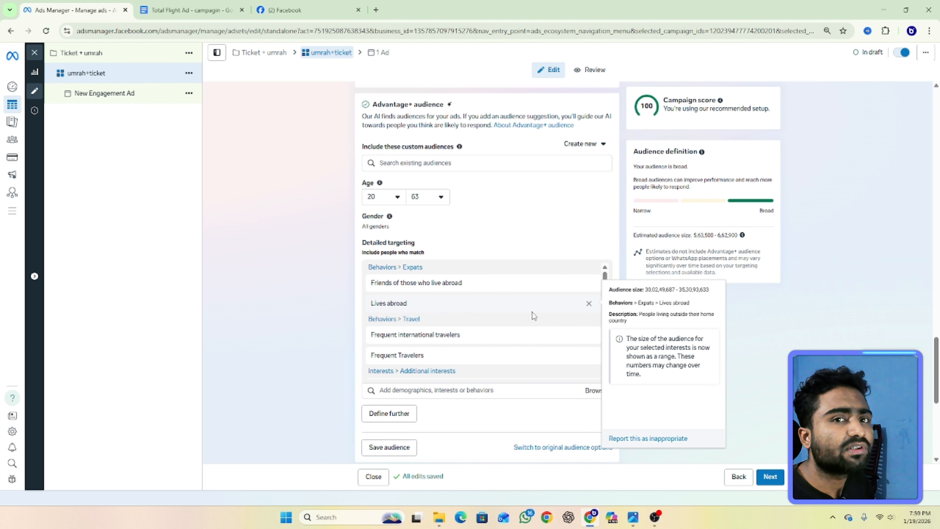
pyautogui.scroll(-1, 532, 317)
pyautogui.scroll(-8, 533, 389)
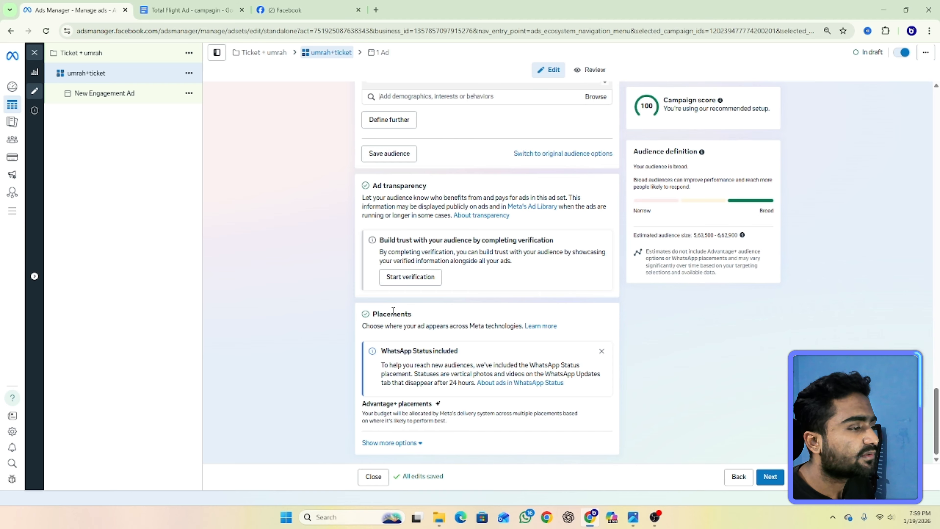
pyautogui.moveTo(517, 408)
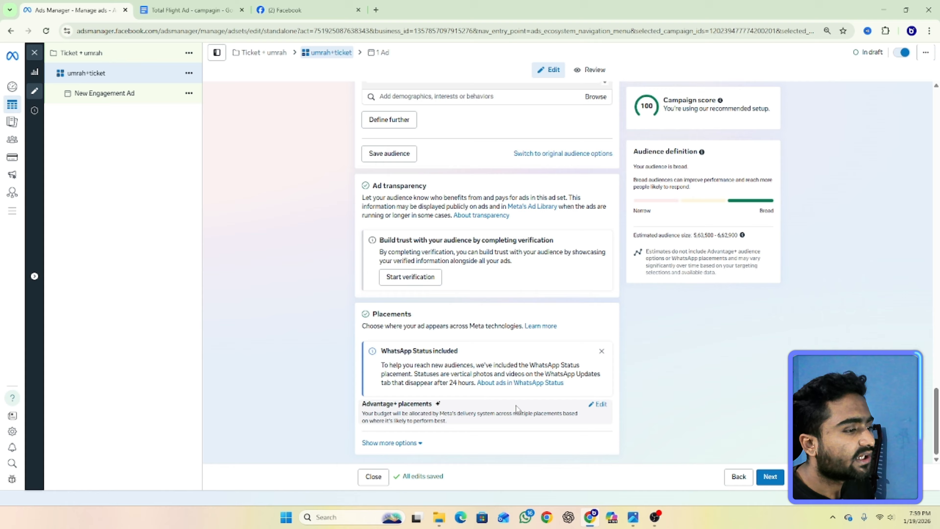
pyautogui.click(598, 405)
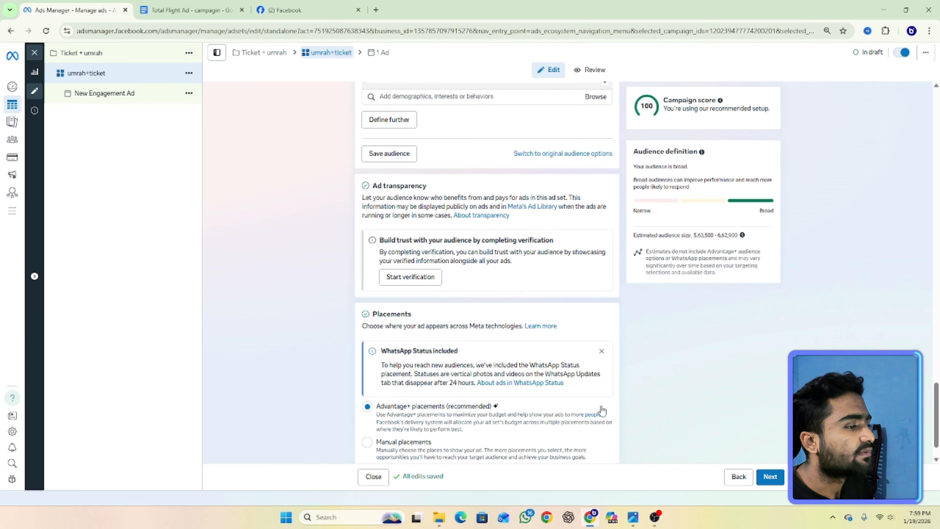
pyautogui.scroll(-1, 600, 407)
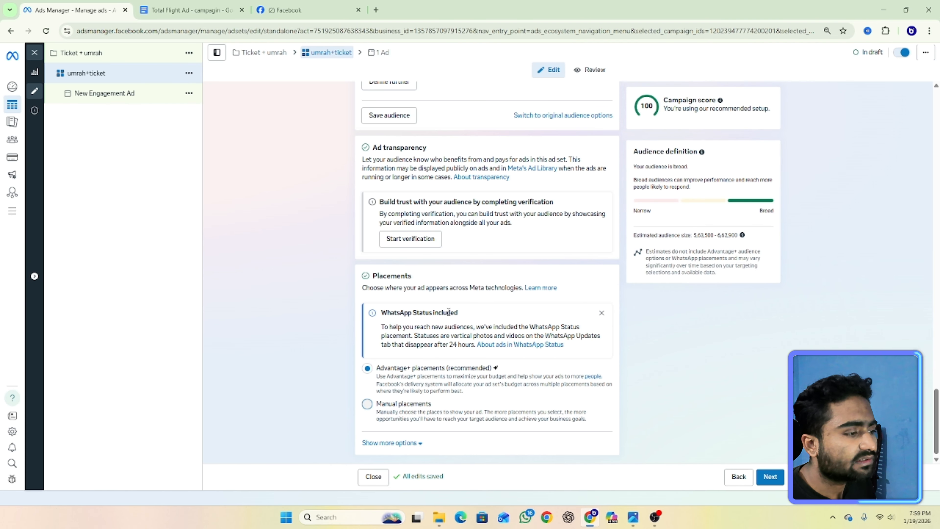
pyautogui.click(367, 404)
# Exclude Audience Network from the manual placement platforms.
pyautogui.scroll(-5, 463, 260)
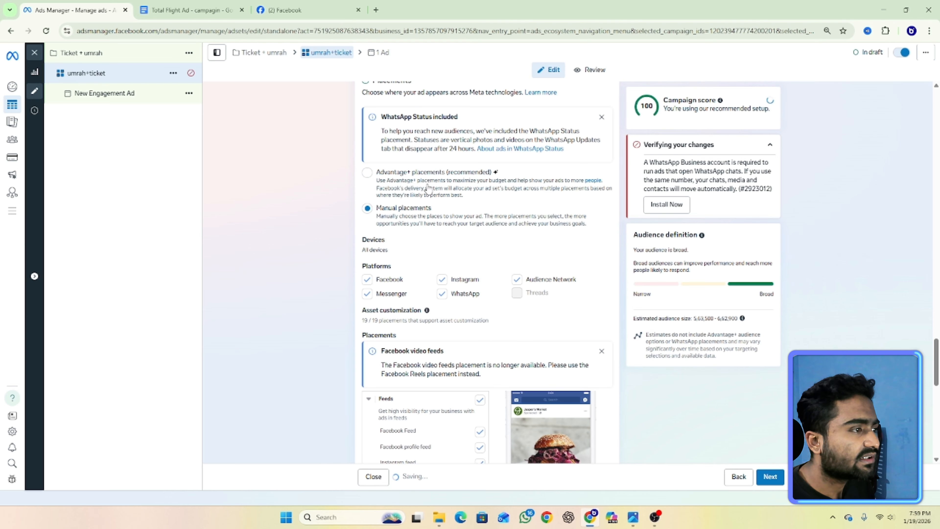
pyautogui.scroll(-3, 459, 220)
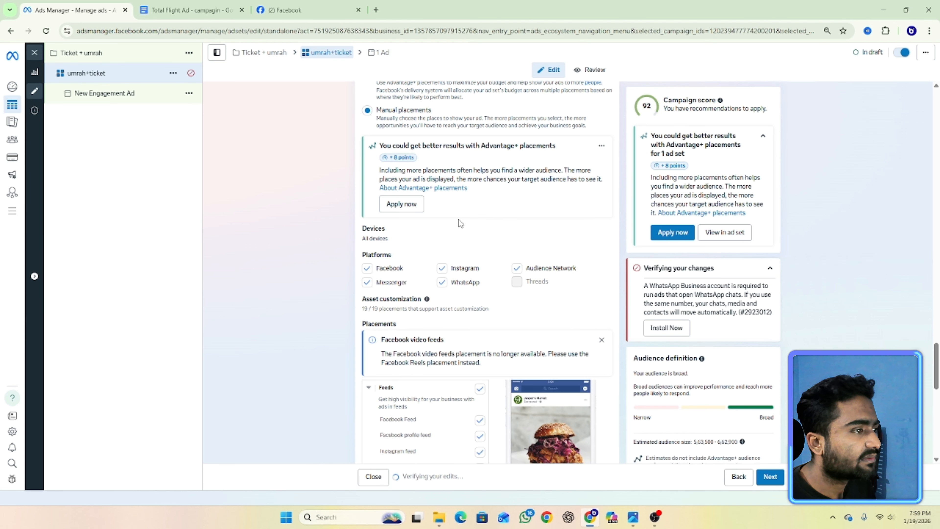
pyautogui.scroll(-2, 526, 286)
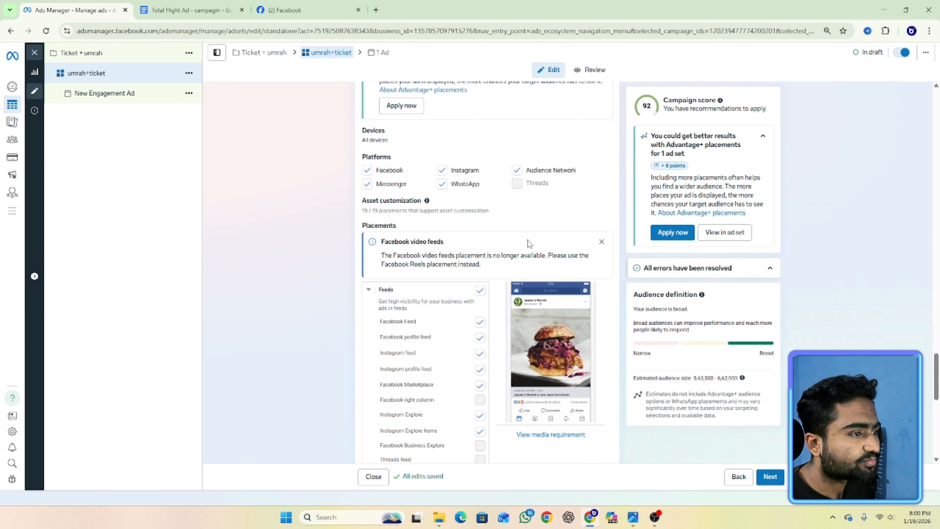
pyautogui.click(519, 173)
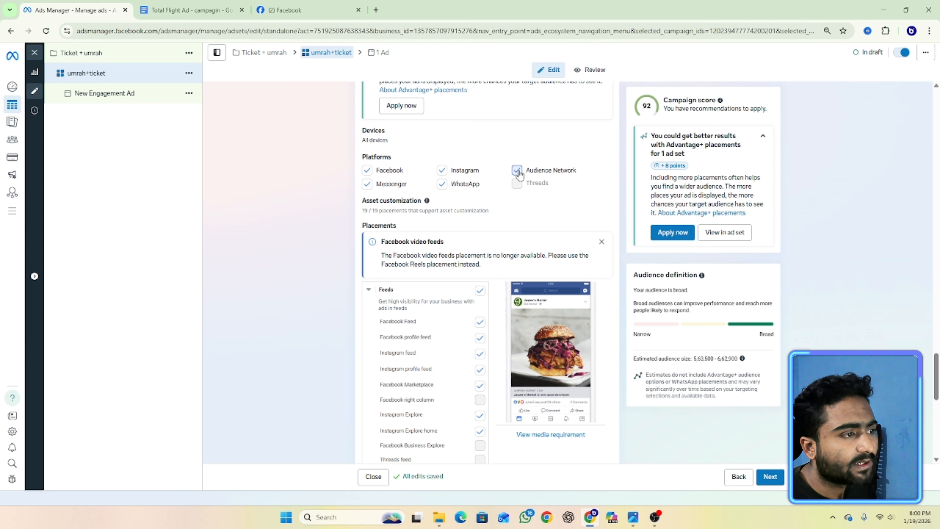
pyautogui.scroll(-2, 795, 283)
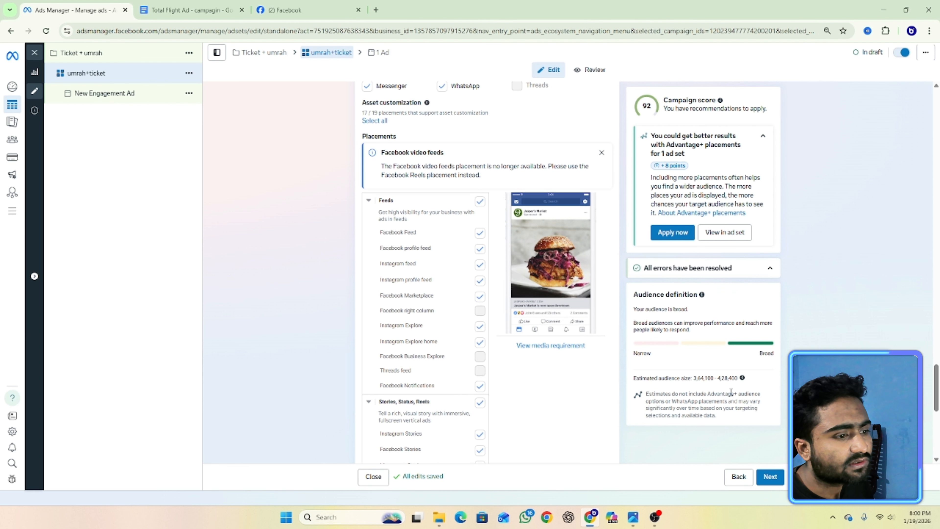
# Try excluding Messenger and WhatsApp from the manual placement platforms.
pyautogui.scroll(2, 515, 185)
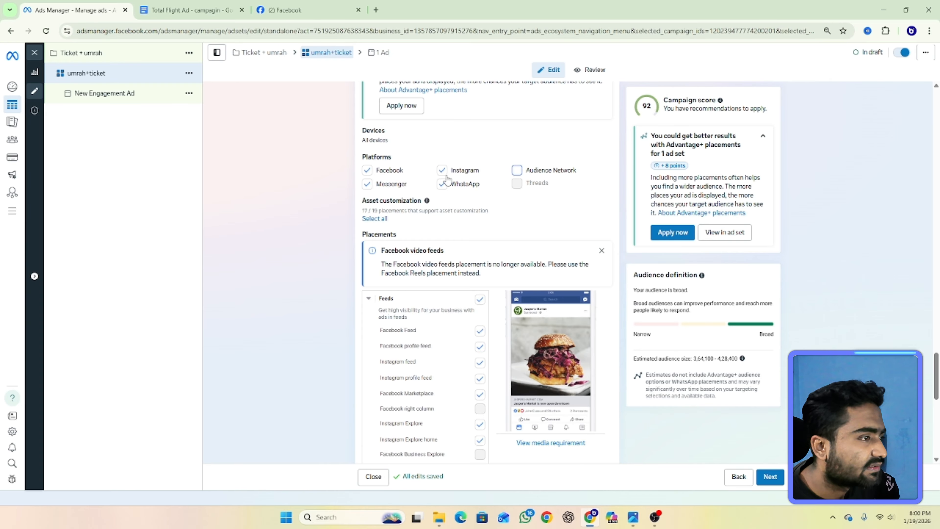
pyautogui.click(368, 185)
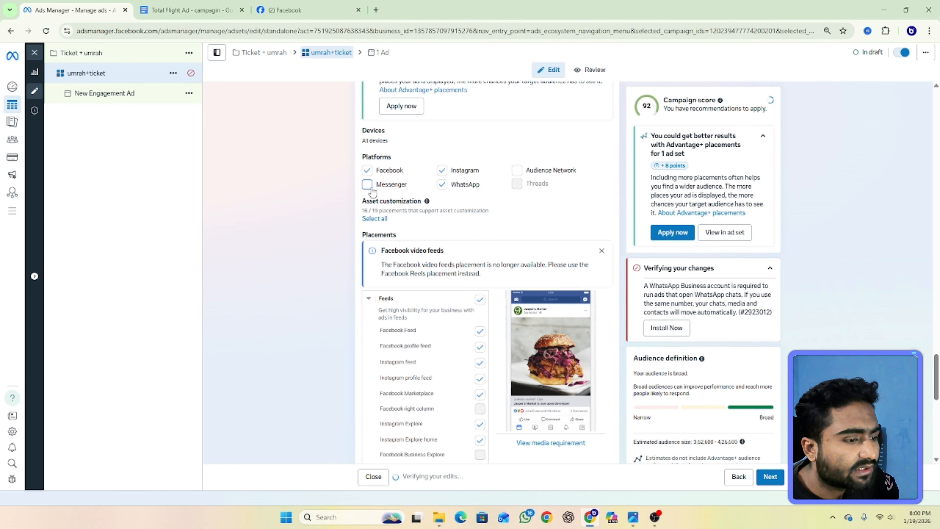
pyautogui.scroll(-2, 460, 276)
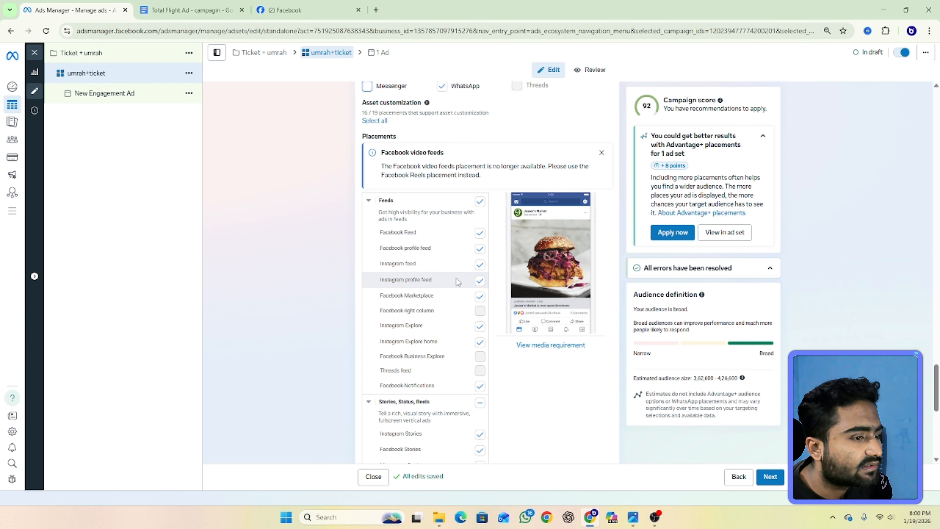
pyautogui.scroll(2, 459, 273)
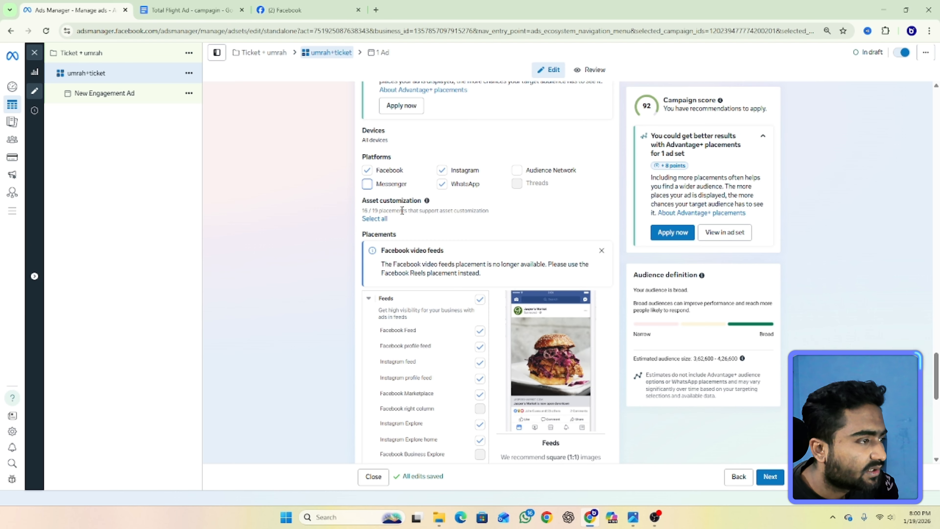
pyautogui.click(444, 186)
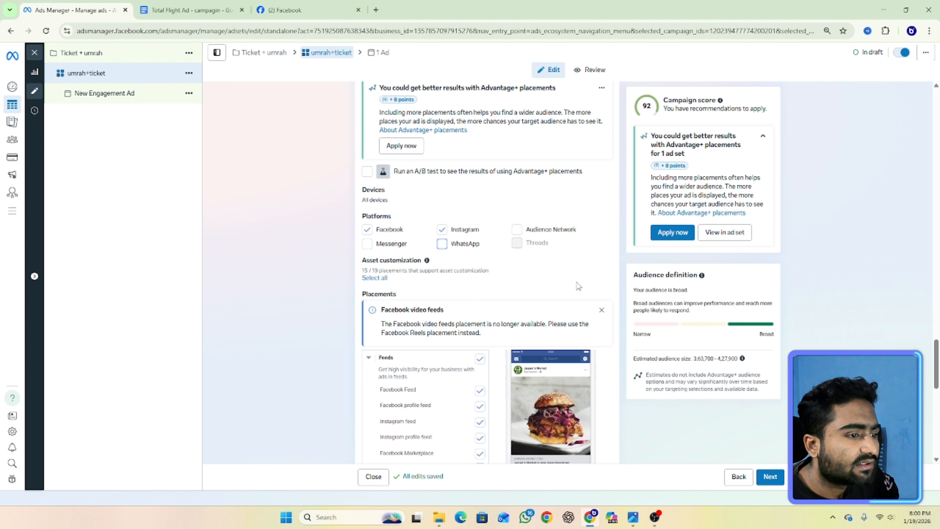
pyautogui.scroll(-3, 621, 263)
# Include WhatsApp and Messenger in the platforms again, and try Audience Network on before excluding it again.
pyautogui.click(440, 144)
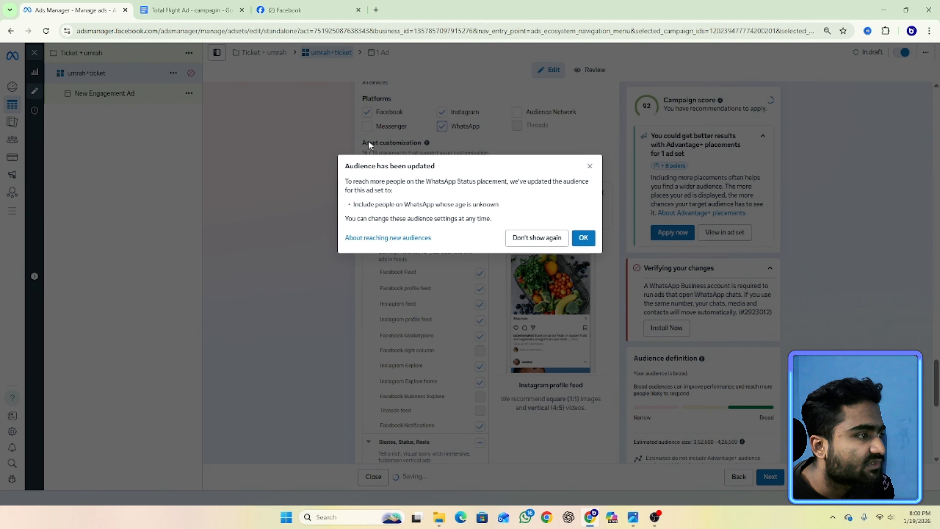
pyautogui.click(369, 145)
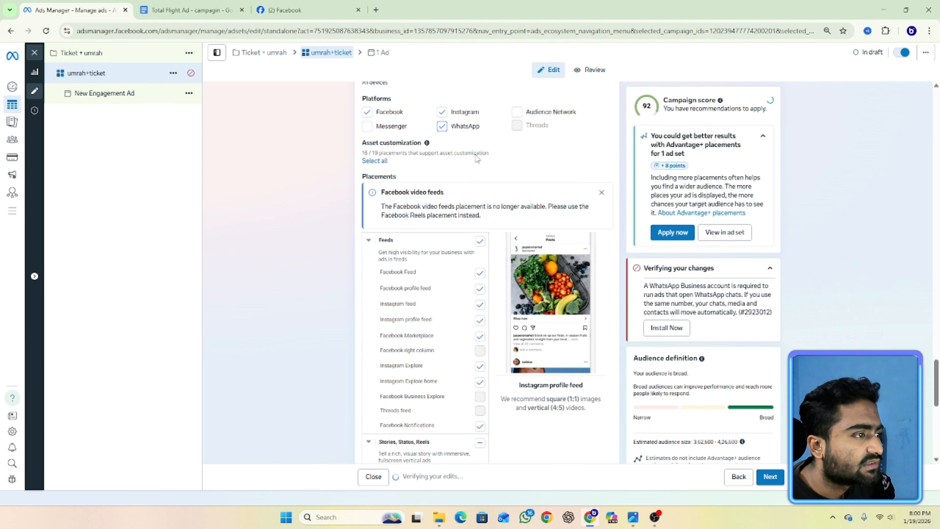
pyautogui.click(367, 126)
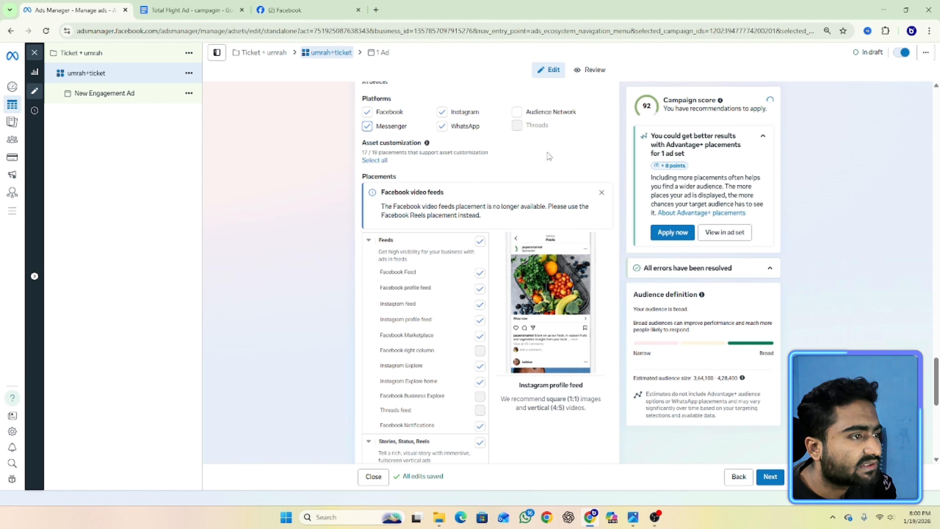
pyautogui.click(518, 112)
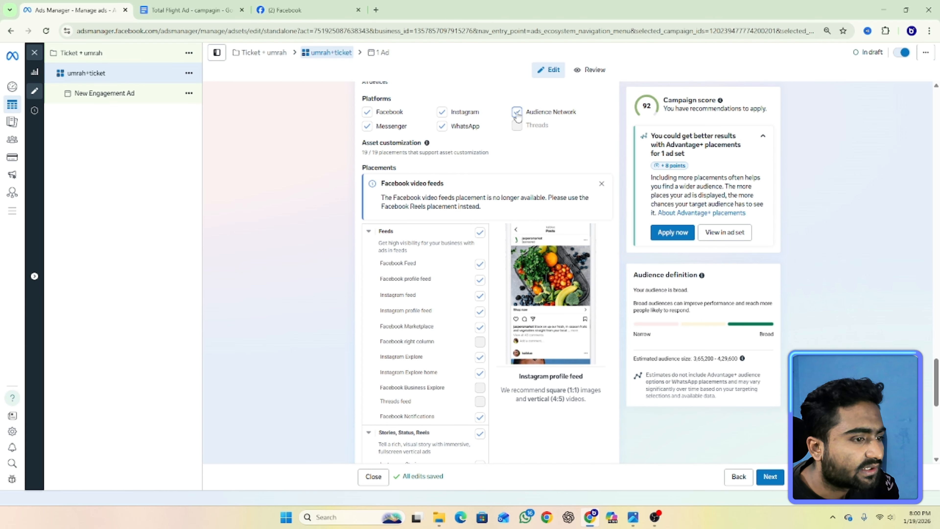
pyautogui.click(517, 113)
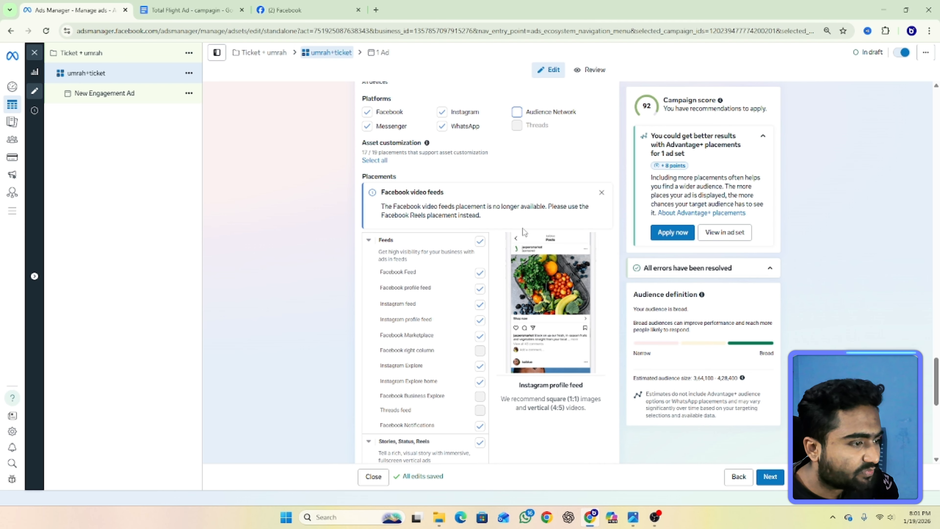
# Look through the list of selected placements and proceed to the ad-level settings.
pyautogui.scroll(-10, 523, 232)
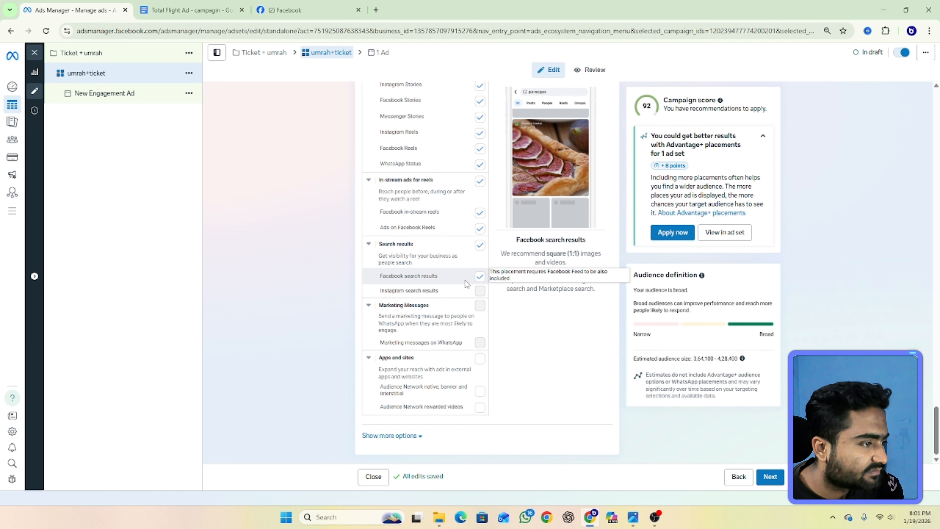
pyautogui.scroll(10, 466, 282)
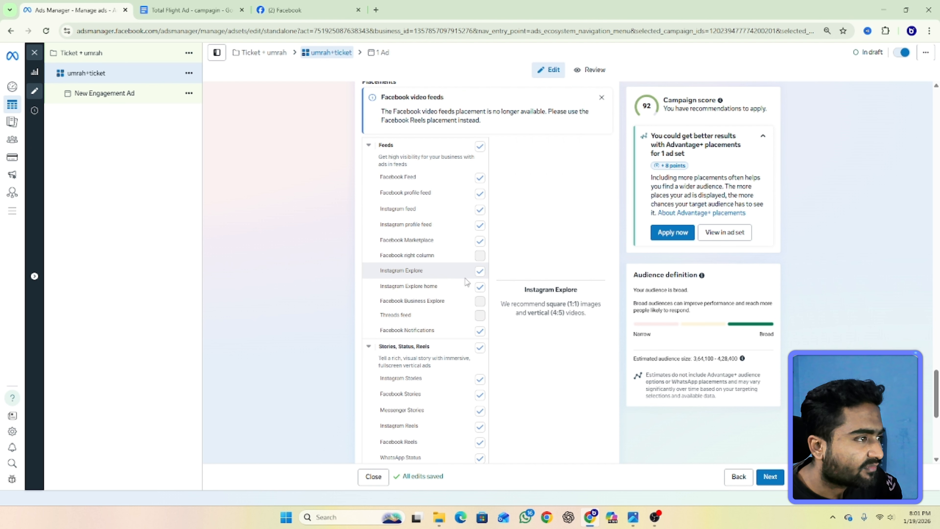
pyautogui.click(769, 481)
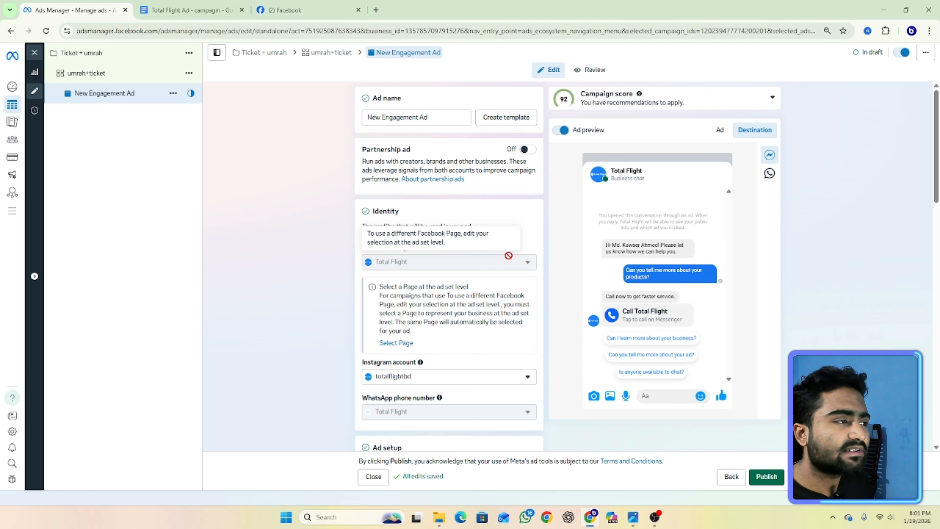
# Glance at the Umrah ad copy in the Google Docs document, and rename the ad as umrah package 01 in Ads Manager.
pyautogui.click(212, 14)
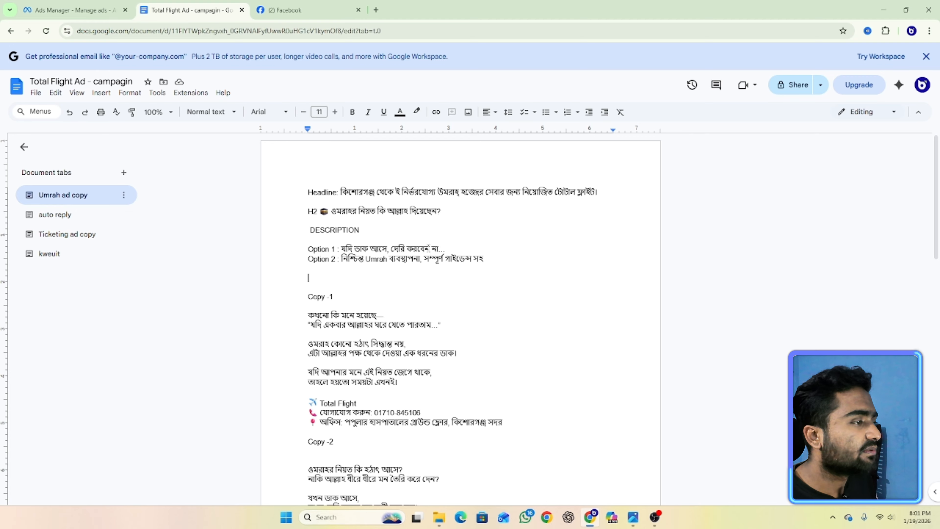
pyautogui.click(54, 7)
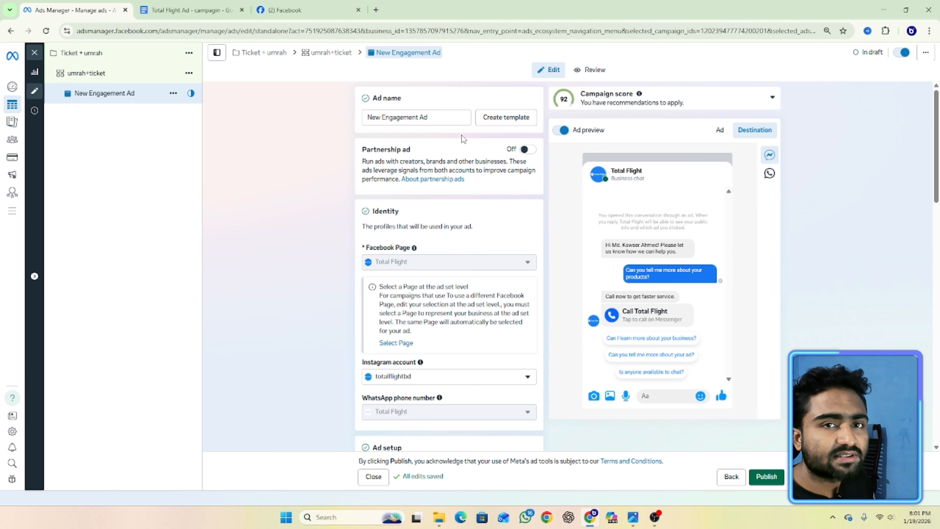
pyautogui.moveTo(439, 116); pyautogui.dragTo(303, 123)
pyautogui.press('BackSpace')
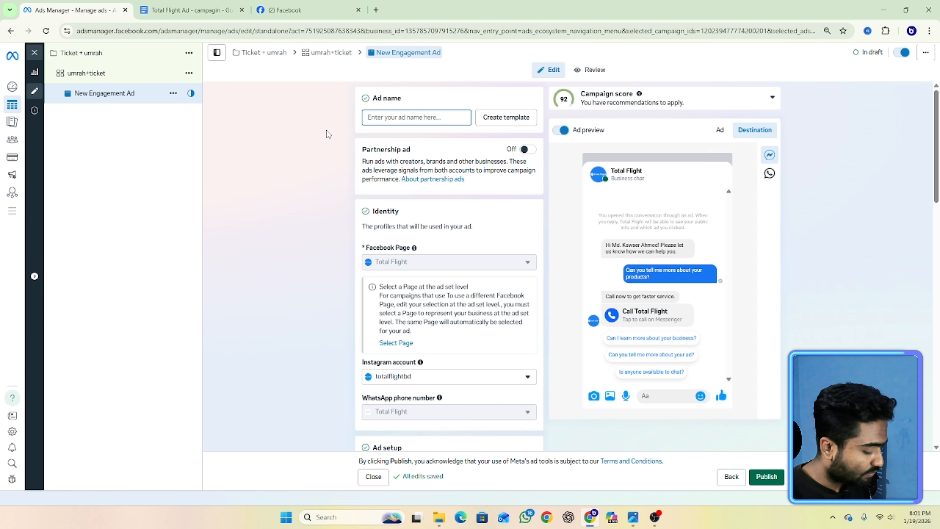
pyautogui.write('umrah')
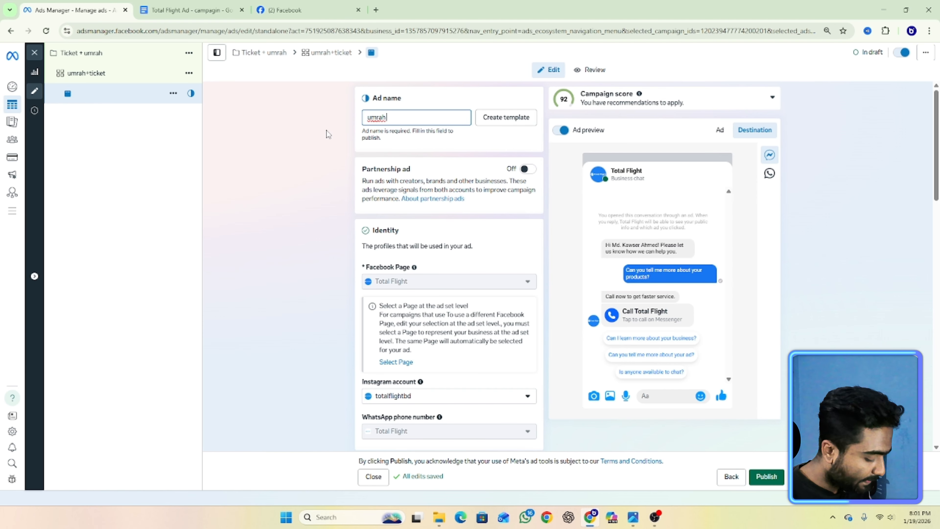
pyautogui.write(' package')
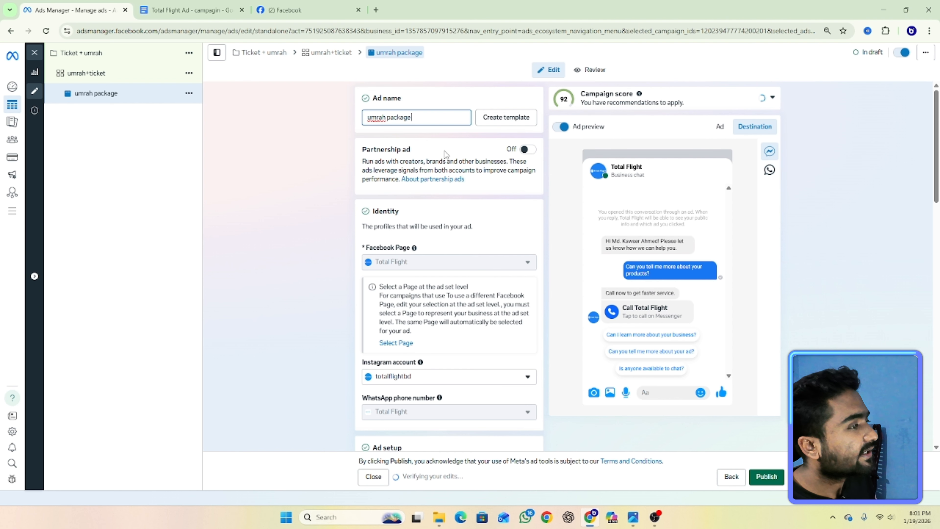
pyautogui.write(' 01')
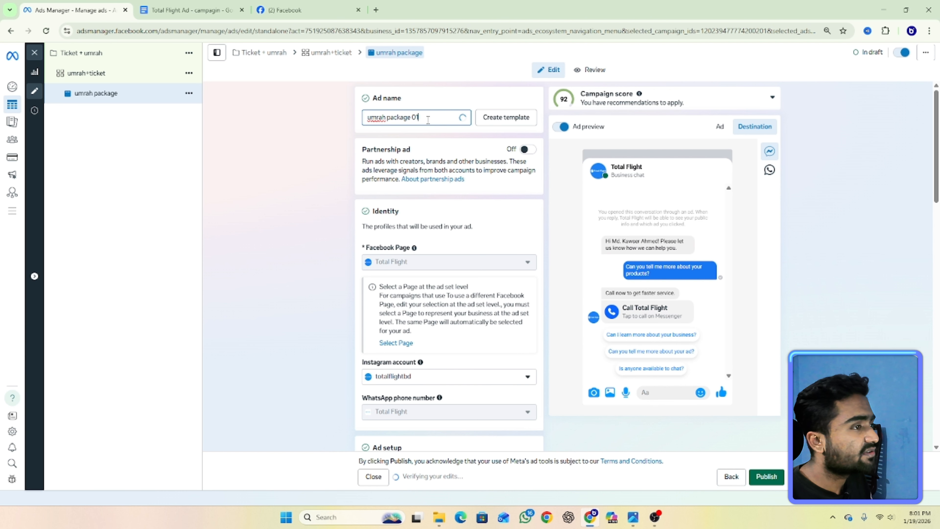
# Review the ad's Facebook Page, Instagram account and WhatsApp identity, and the ad setup and format options.
pyautogui.scroll(-3, 428, 205)
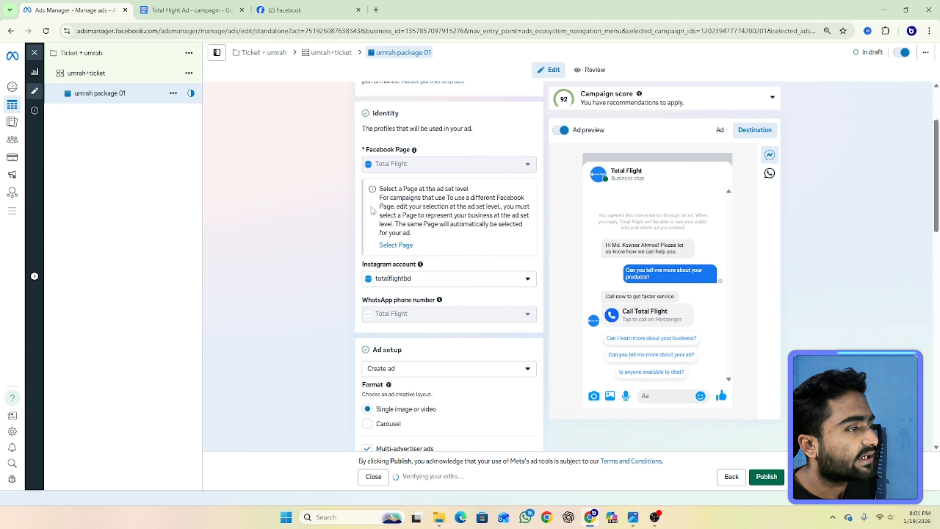
pyautogui.scroll(3, 392, 195)
pyautogui.scroll(-3, 422, 200)
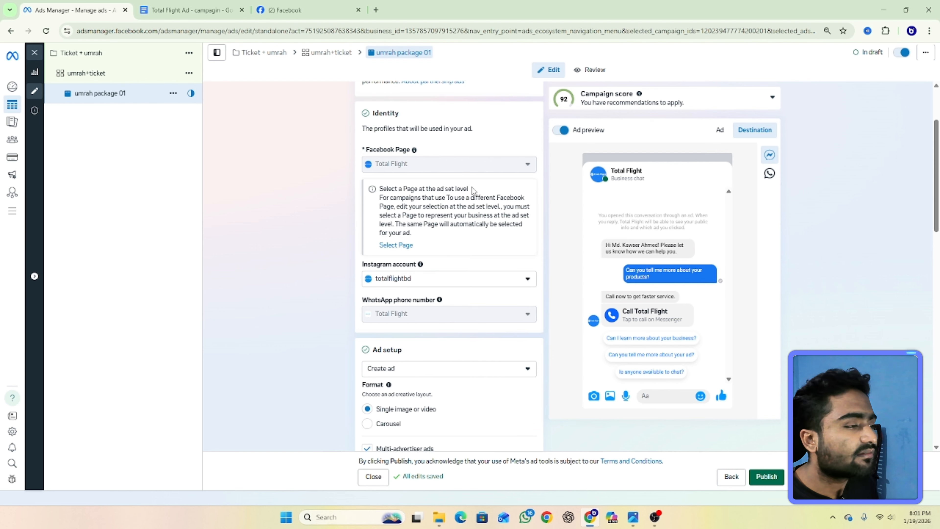
pyautogui.scroll(-3, 461, 169)
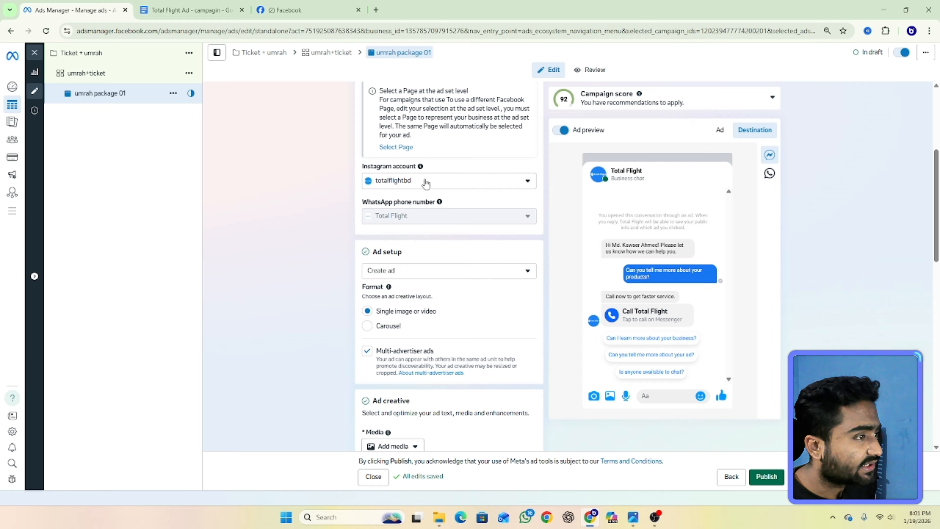
pyautogui.click(385, 181)
pyautogui.click(408, 217)
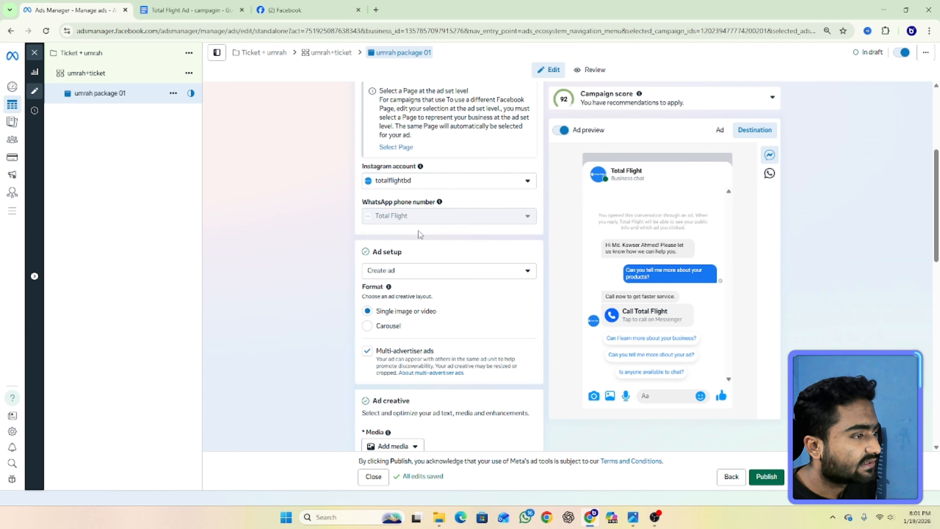
pyautogui.scroll(-3, 439, 161)
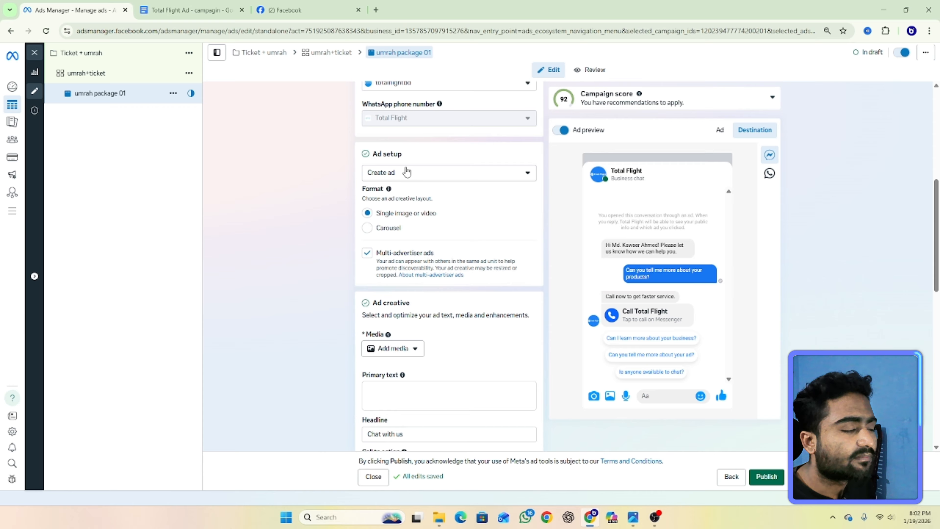
# Keep Create ad as the ad setup option and glance over the format and ad creative settings.
pyautogui.click(388, 171)
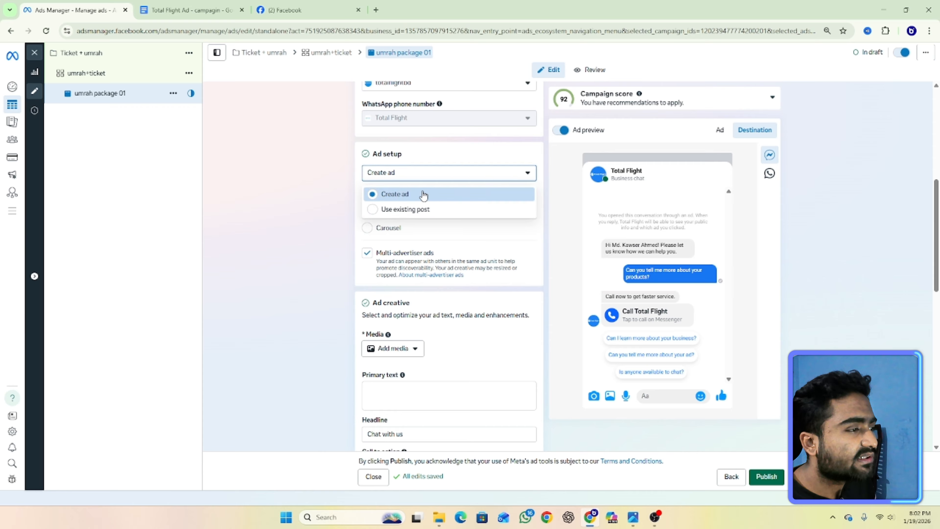
pyautogui.click(413, 194)
pyautogui.scroll(-3, 412, 204)
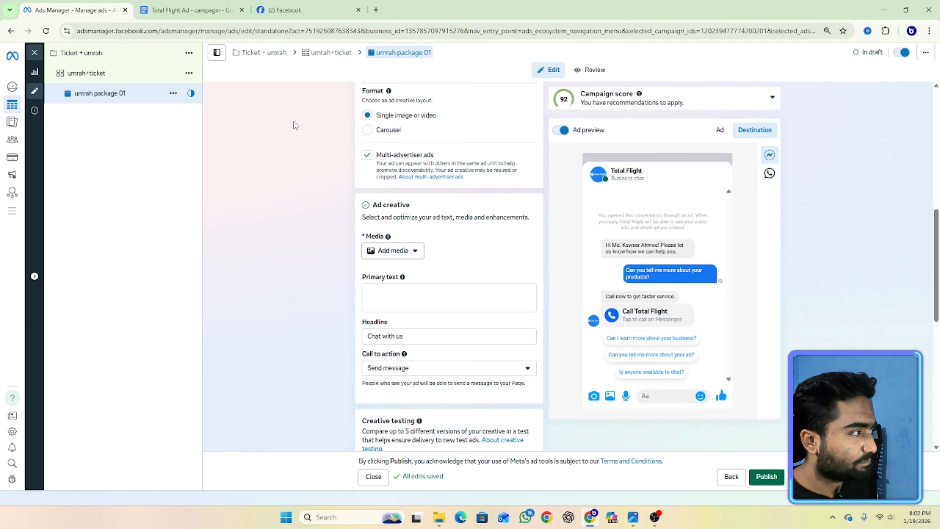
pyautogui.scroll(3, 426, 174)
pyautogui.scroll(-3, 407, 189)
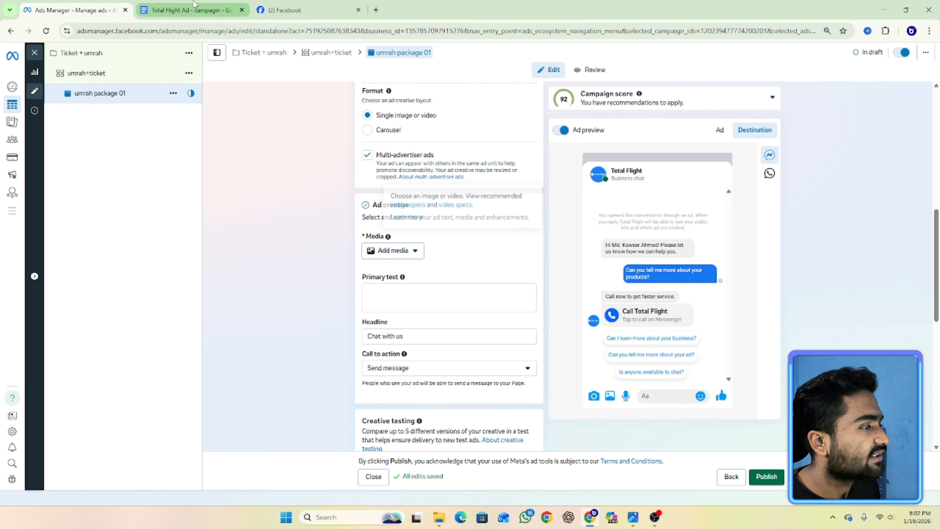
# Try to upload the image "যদি ডাক আসে, দেরি করবেন না... (2)" from Downloads as the ad's media, and check the media library again.
pyautogui.click(385, 255)
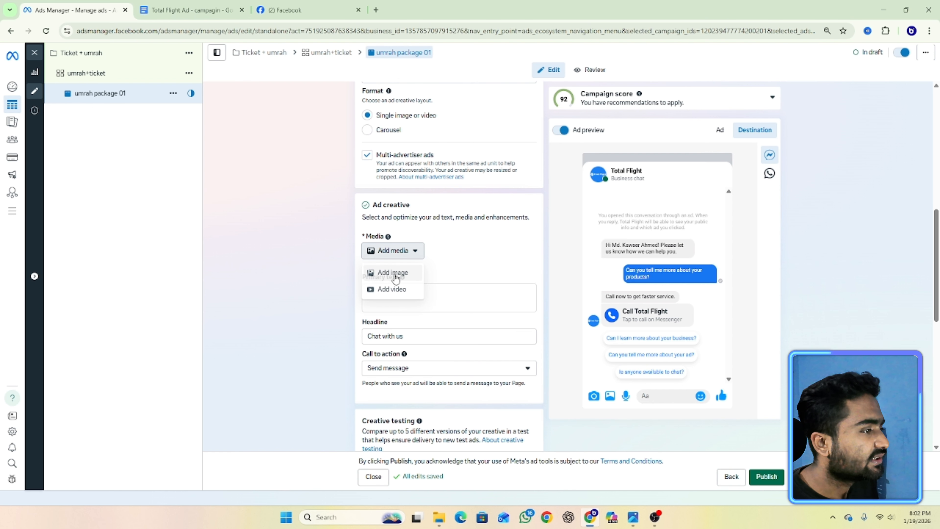
pyautogui.click(393, 275)
pyautogui.click(783, 121)
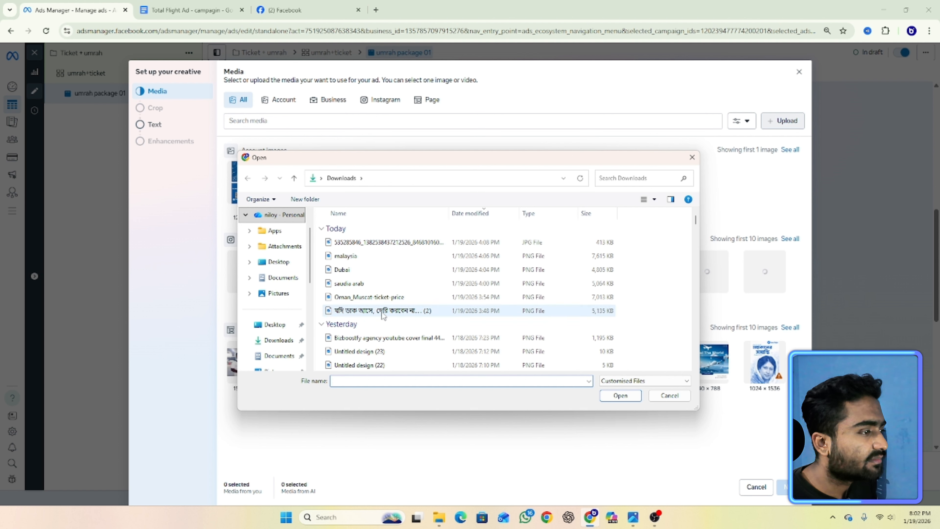
pyautogui.doubleClick(370, 311)
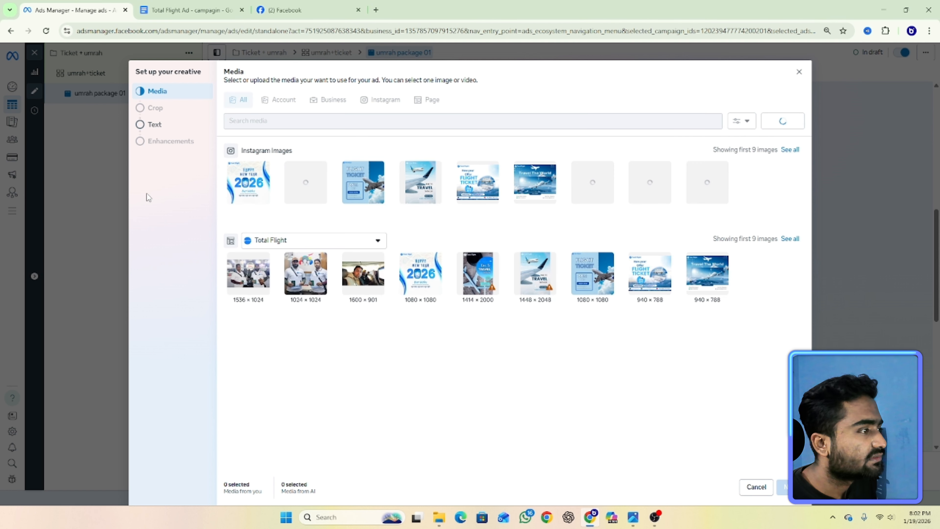
pyautogui.click(314, 189)
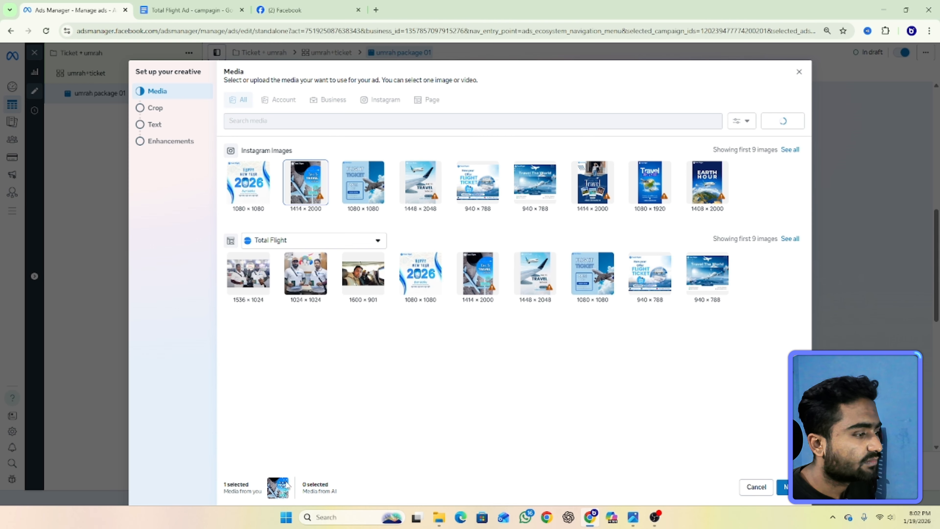
pyautogui.moveTo(282, 485)
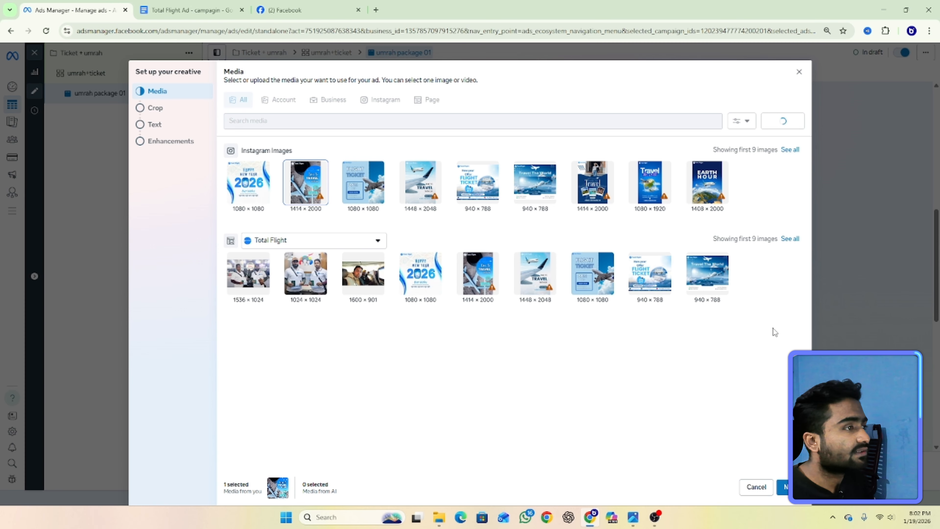
pyautogui.click(799, 72)
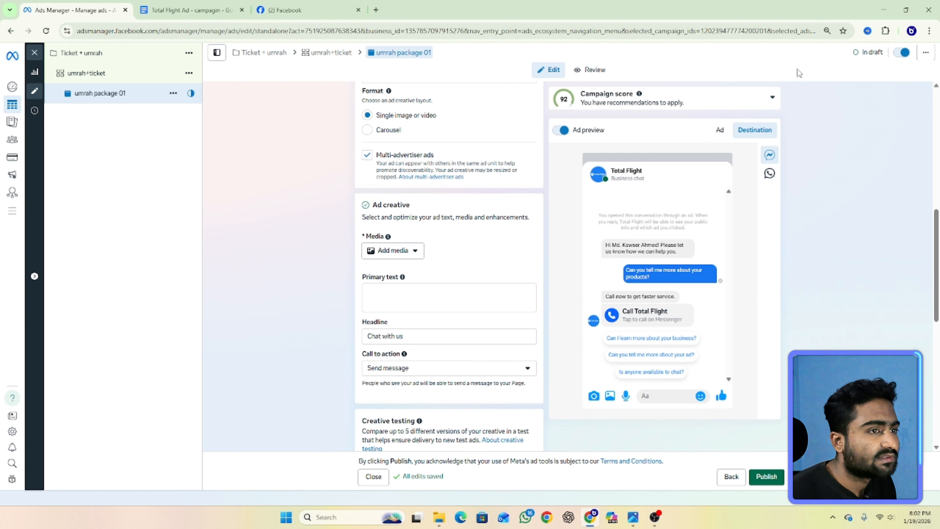
pyautogui.click(407, 252)
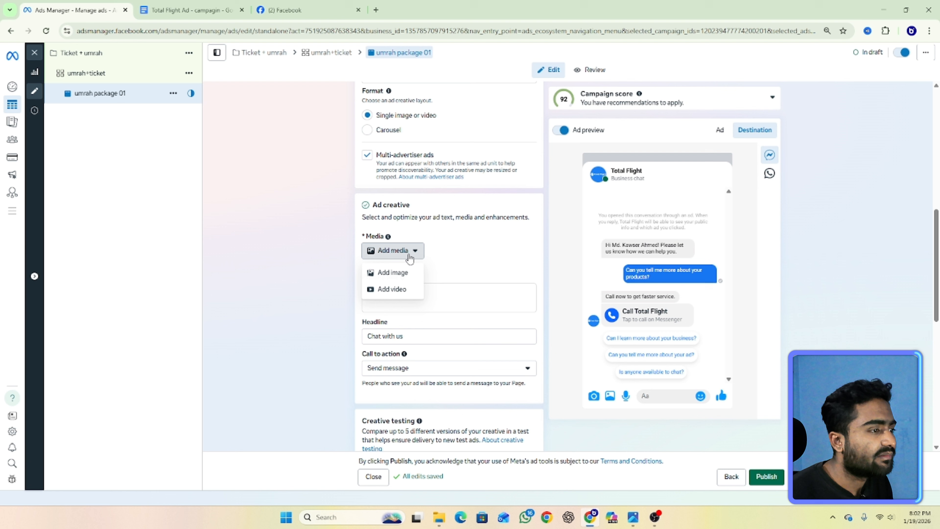
pyautogui.click(409, 273)
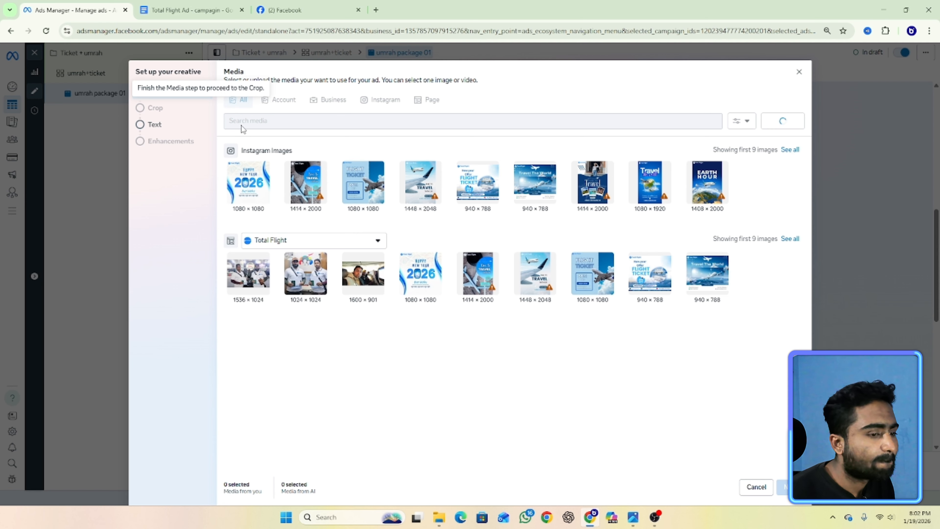
pyautogui.click(796, 71)
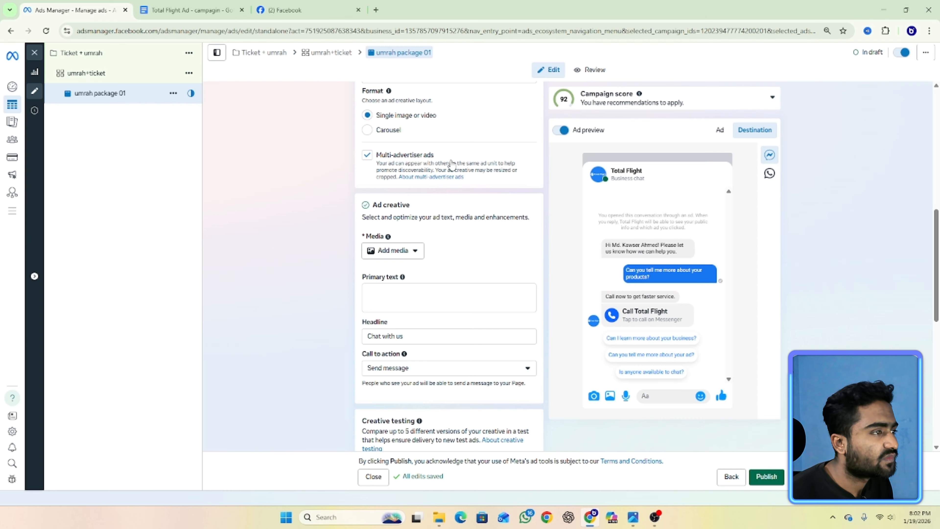
# Look through the ad creative, creative testing and chat builder sections of the umrah ad.
pyautogui.scroll(-5, 433, 174)
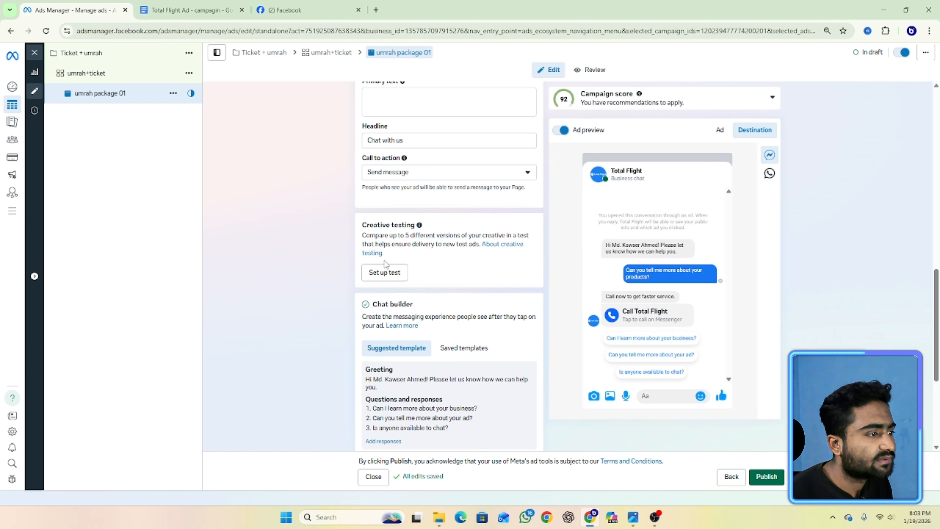
pyautogui.scroll(3, 395, 302)
pyautogui.scroll(3, 435, 283)
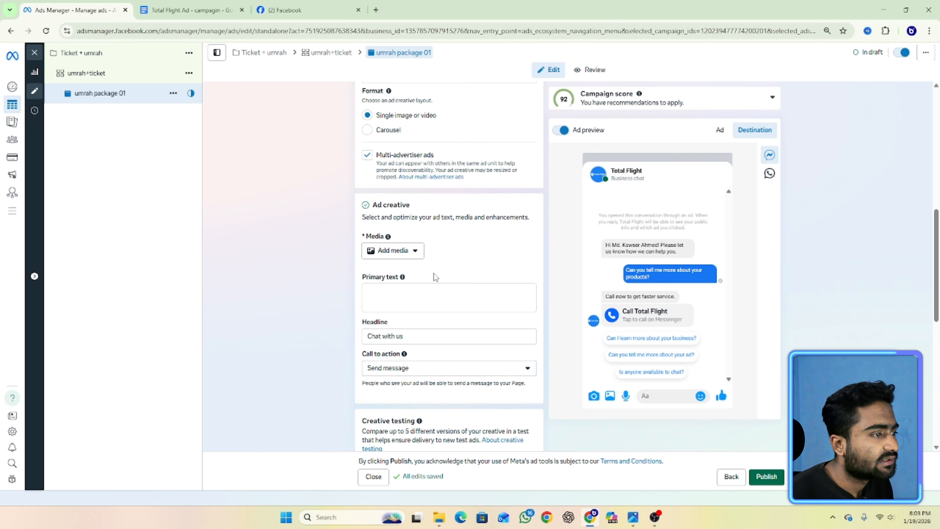
pyautogui.scroll(-2, 434, 274)
pyautogui.scroll(2, 417, 219)
pyautogui.scroll(1, 473, 260)
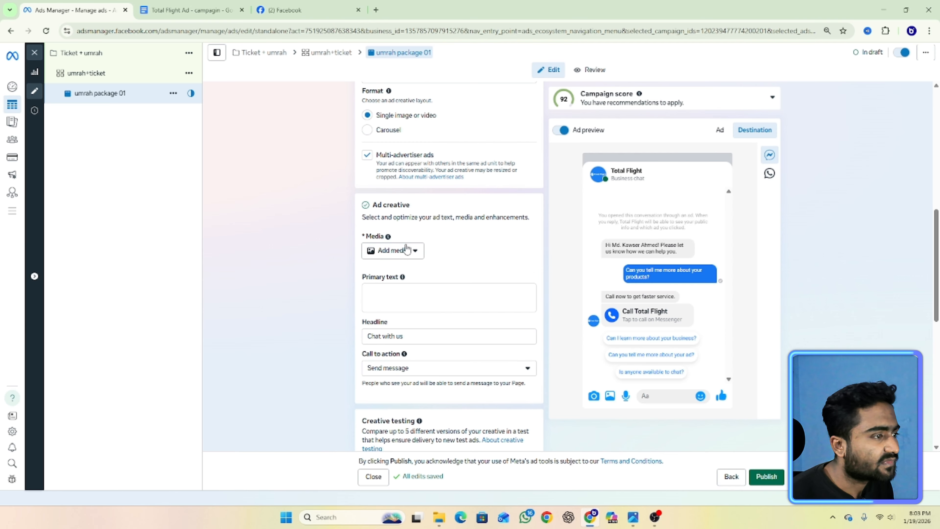
pyautogui.scroll(-10, 472, 255)
pyautogui.scroll(8, 472, 243)
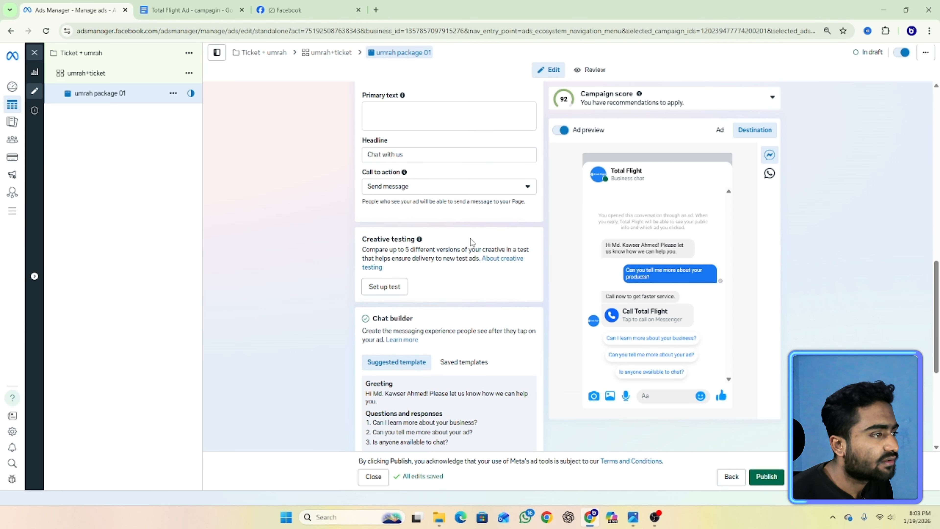
# Copy the Headline text from the Umrah ad copy in Google Docs and replace the ad's headline with it in Ads Manager.
pyautogui.click(422, 195)
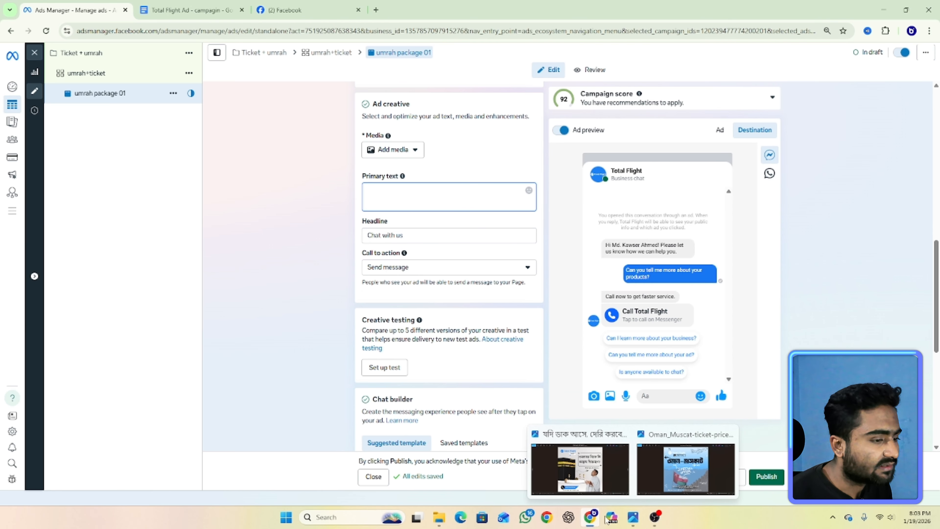
pyautogui.click(185, 10)
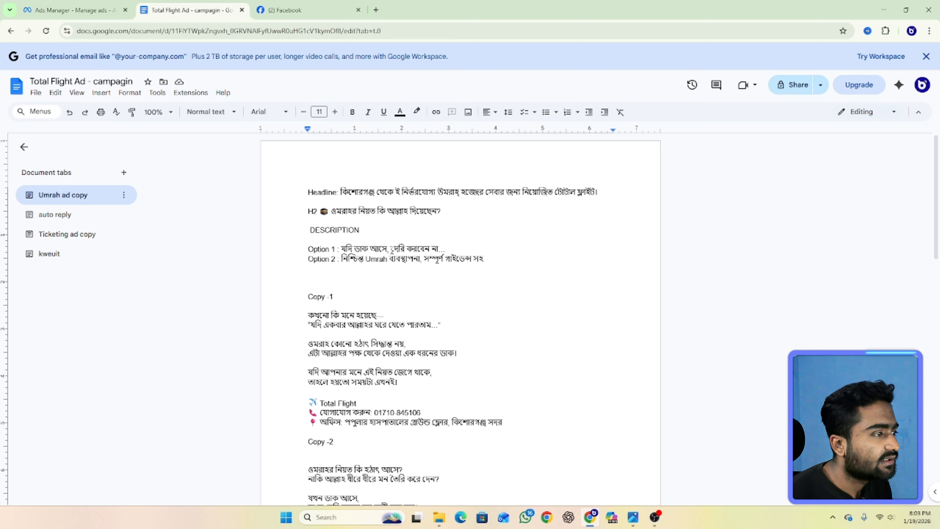
pyautogui.click(62, 7)
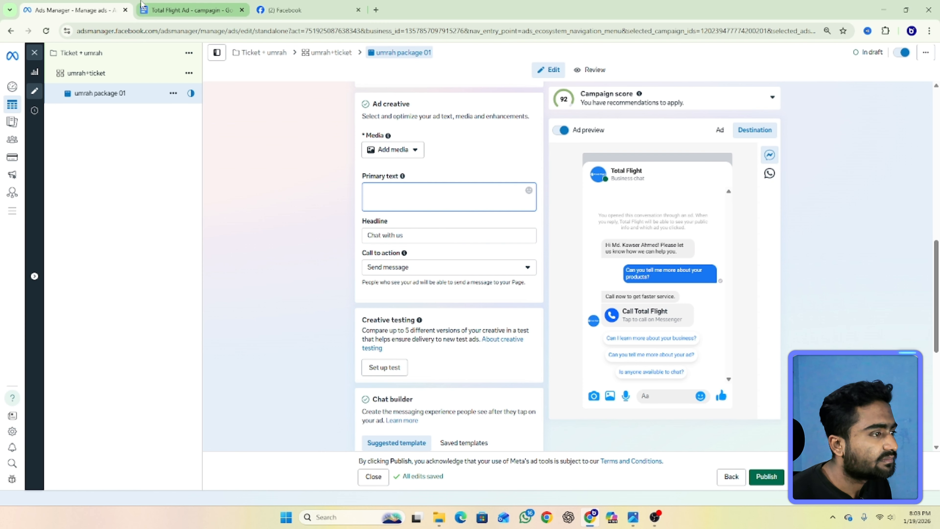
pyautogui.click(172, 3)
pyautogui.click(75, 10)
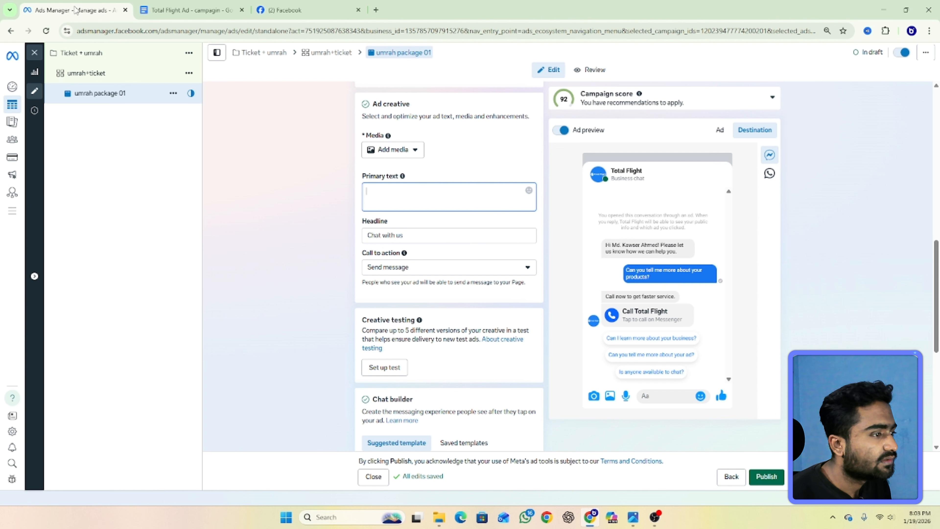
pyautogui.click(189, 10)
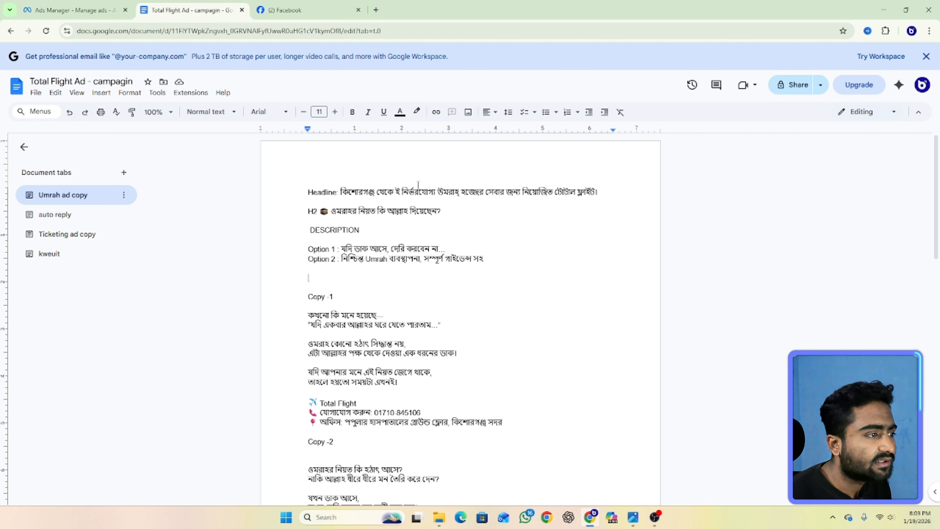
pyautogui.moveTo(598, 192); pyautogui.dragTo(340, 192)
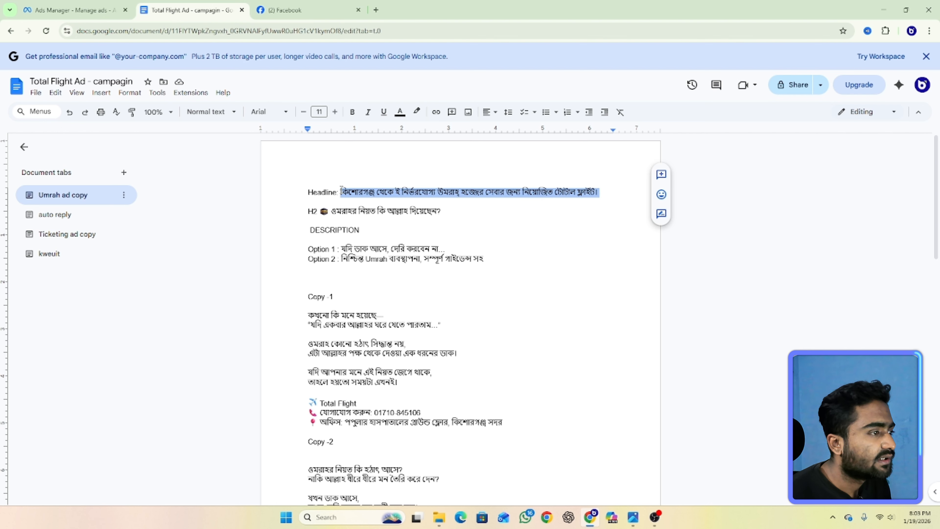
pyautogui.rightClick(345, 196)
pyautogui.click(372, 219)
pyautogui.click(74, 10)
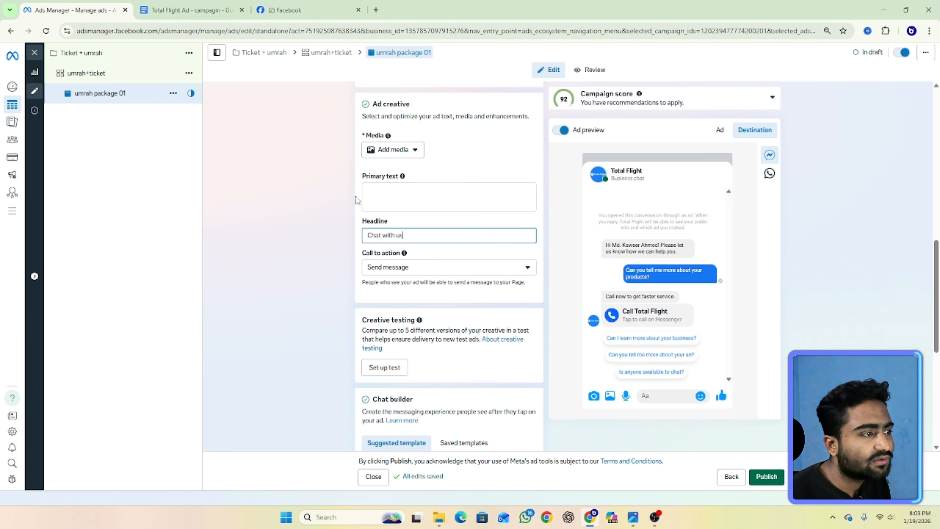
pyautogui.moveTo(425, 242); pyautogui.dragTo(363, 239)
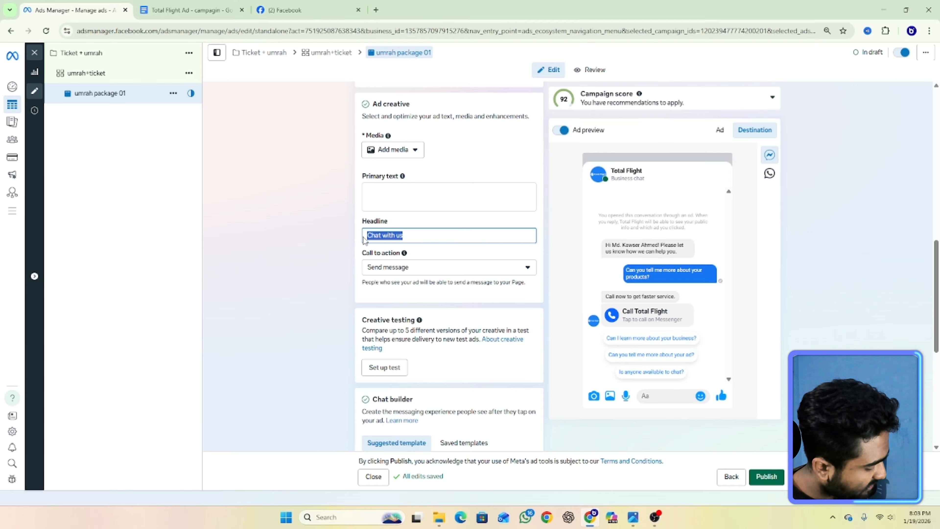
pyautogui.hotkey('ctrl', 'v')
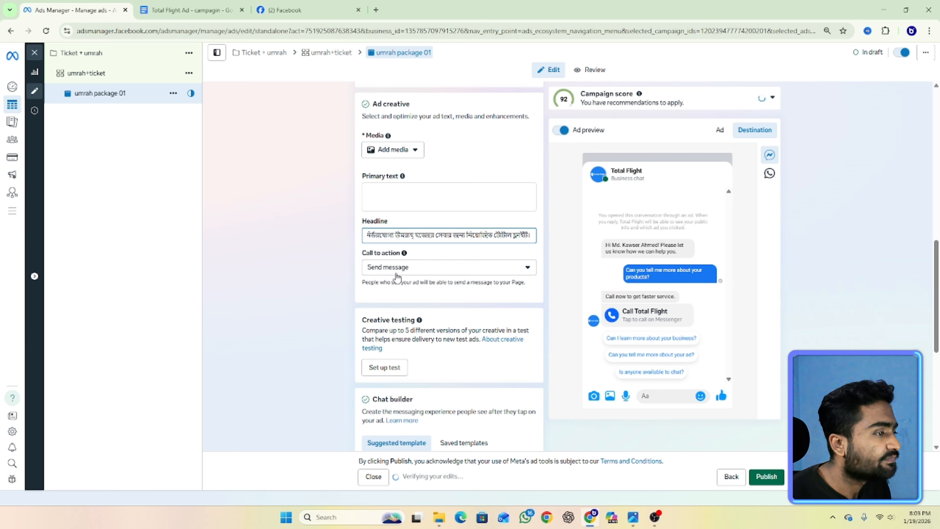
# Look through the call-to-action options for the ad and keep Send message.
pyautogui.click(397, 276)
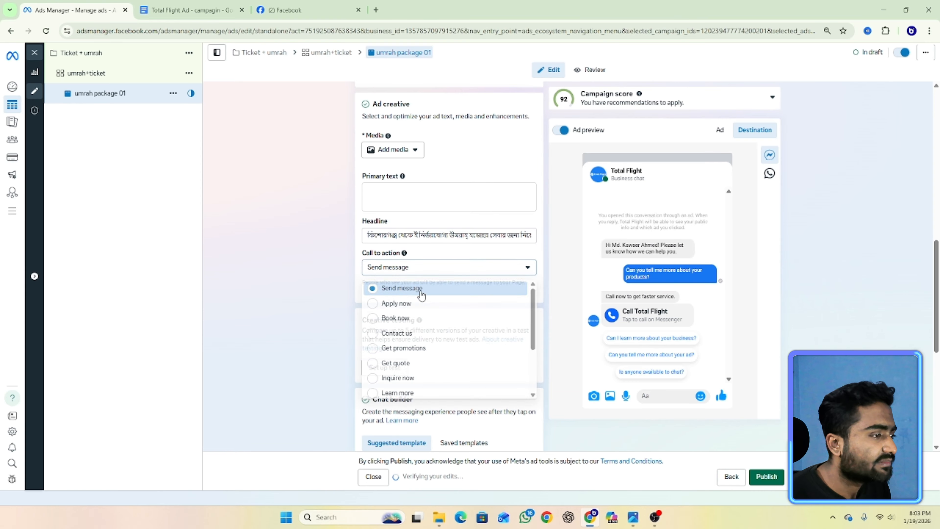
pyautogui.click(414, 270)
pyautogui.click(414, 270)
pyautogui.scroll(-2, 421, 352)
pyautogui.scroll(5, 420, 347)
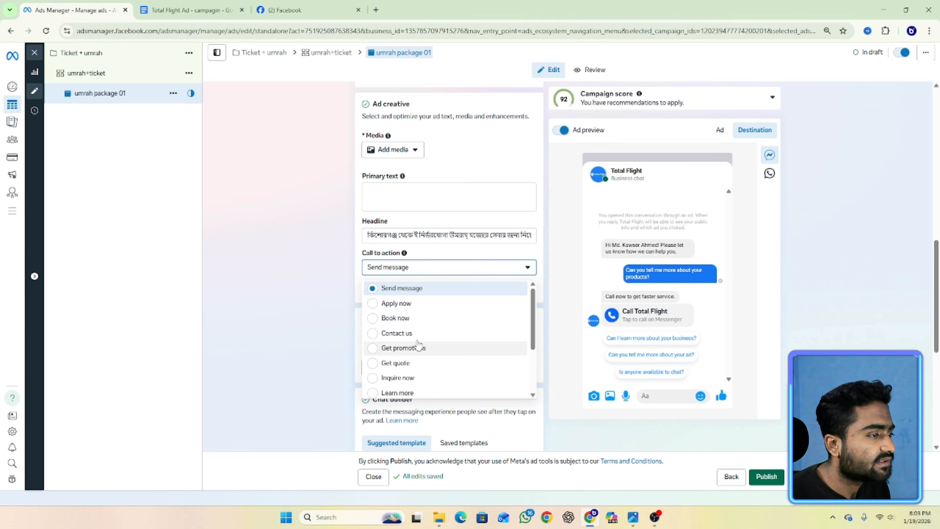
pyautogui.click(407, 286)
# Copy the full Copy -1 text from the Umrah ad copy in Google Docs into the ad's primary text in Ads Manager.
pyautogui.click(145, 3)
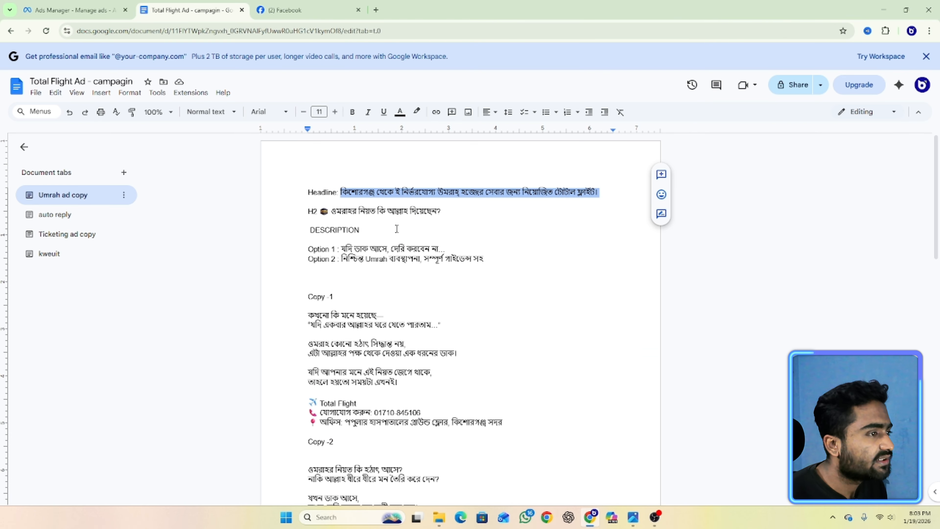
pyautogui.scroll(-2, 406, 258)
pyautogui.doubleClick(433, 245)
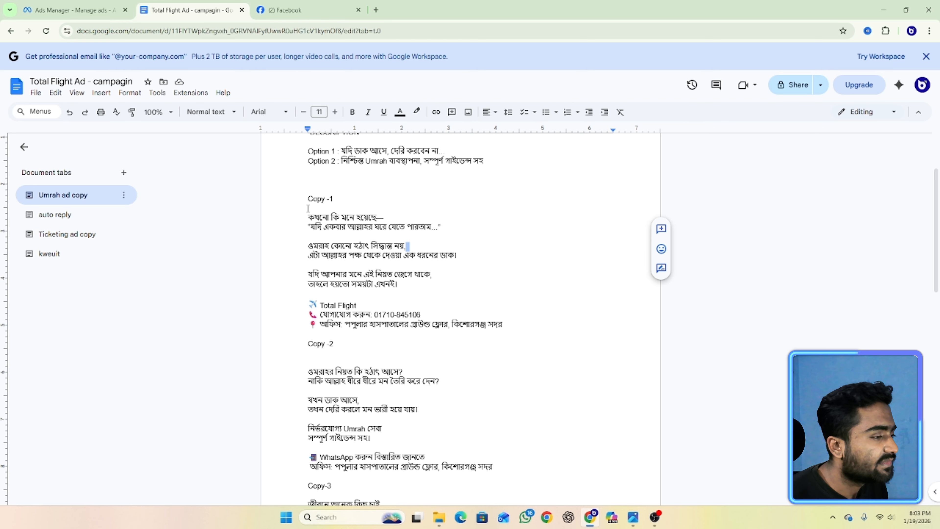
pyautogui.scroll(-9, 359, 301)
pyautogui.scroll(10, 359, 300)
pyautogui.scroll(-4, 359, 301)
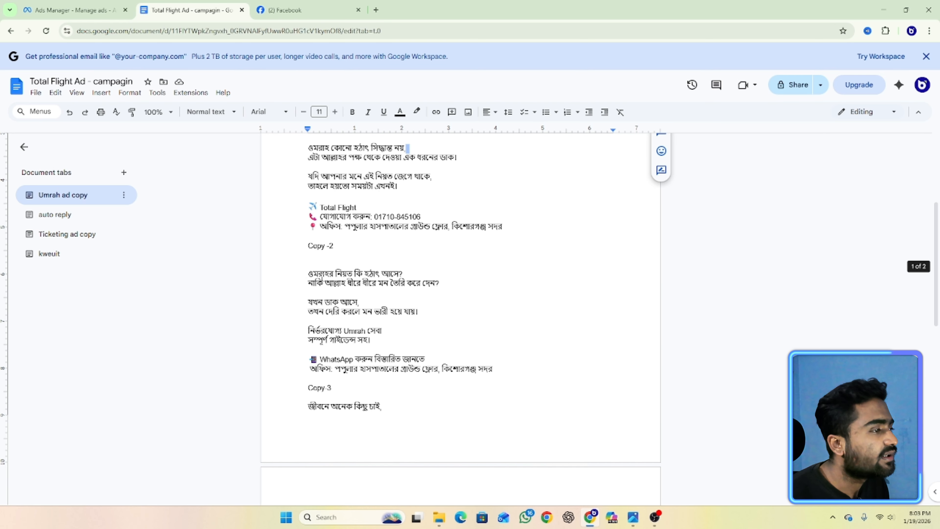
pyautogui.scroll(2, 294, 214)
pyautogui.moveTo(308, 217); pyautogui.dragTo(513, 330)
pyautogui.hotkey('ctrl', 'c')
pyautogui.click(74, 10)
pyautogui.click(445, 193)
pyautogui.hotkey('ctrl', 'v')
# Turn off Multi-advertiser ads for the umrah ad and look over the completed ad texts.
pyautogui.scroll(5, 463, 260)
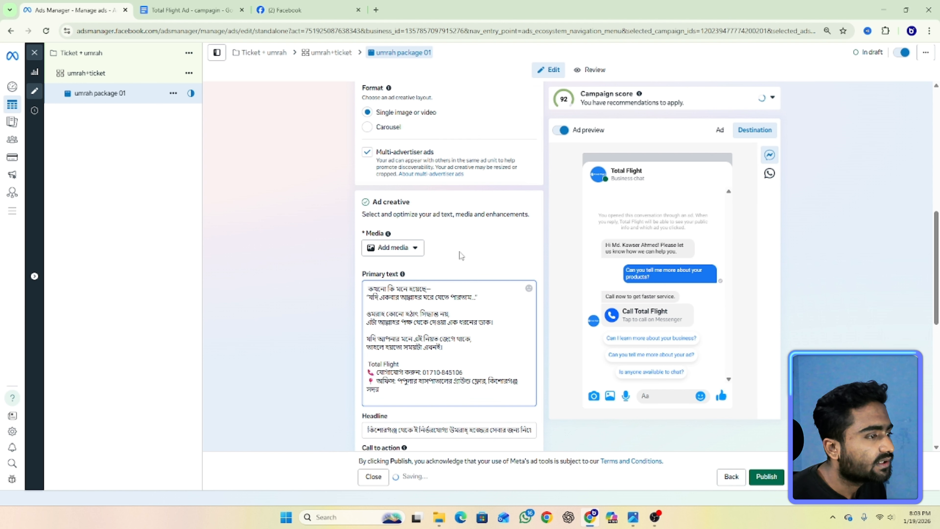
pyautogui.scroll(-2, 460, 254)
pyautogui.scroll(5, 444, 248)
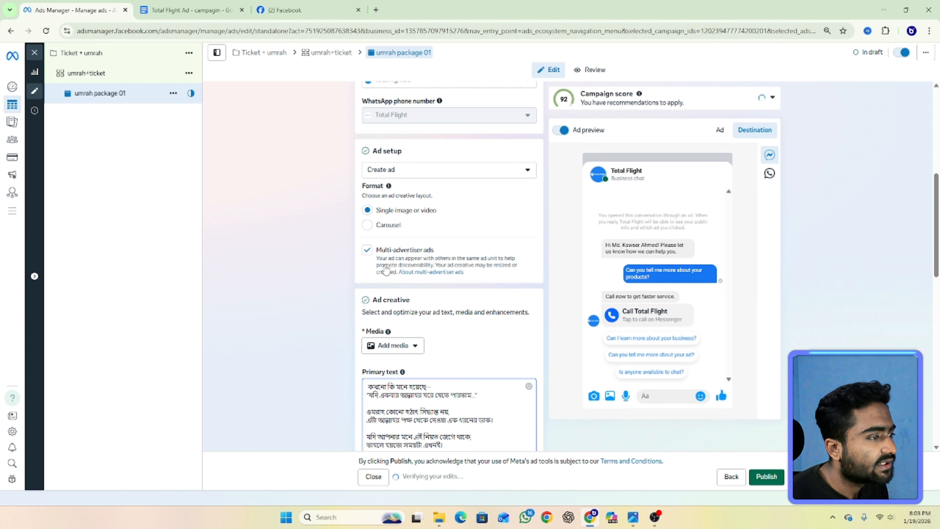
pyautogui.click(367, 251)
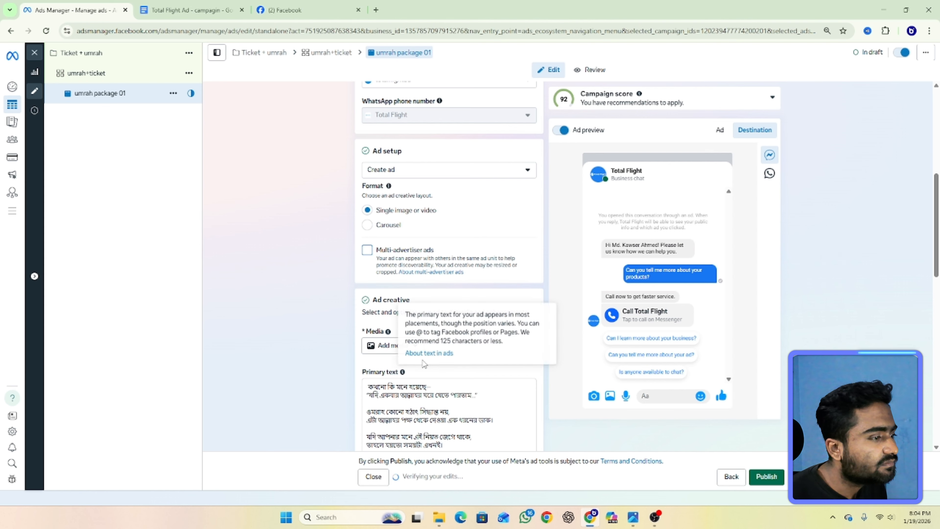
pyautogui.scroll(-10, 485, 283)
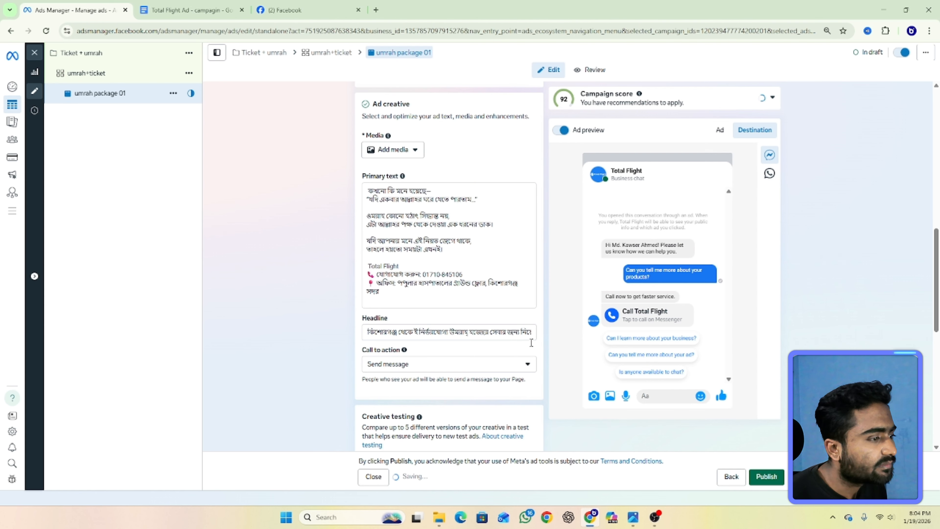
pyautogui.scroll(8, 490, 378)
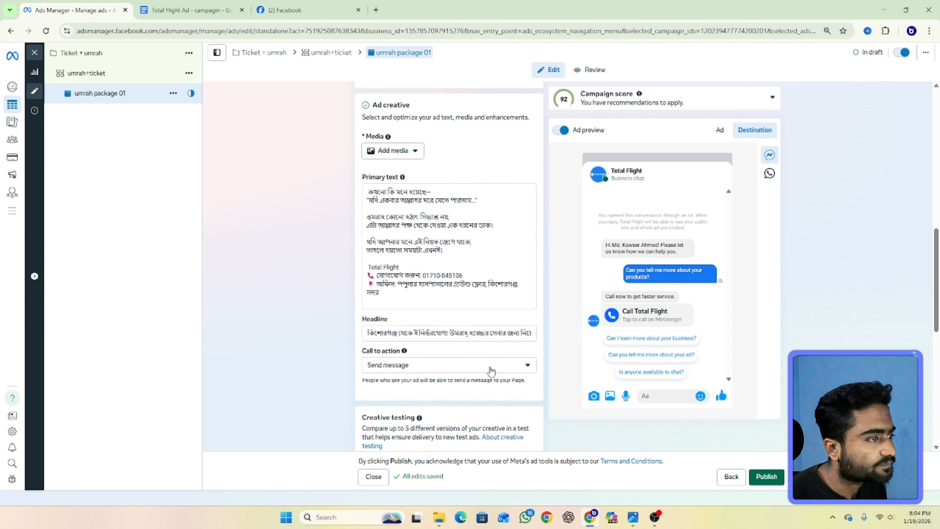
# Look at the emoji choices for the ad's primary text without inserting any.
pyautogui.click(484, 294)
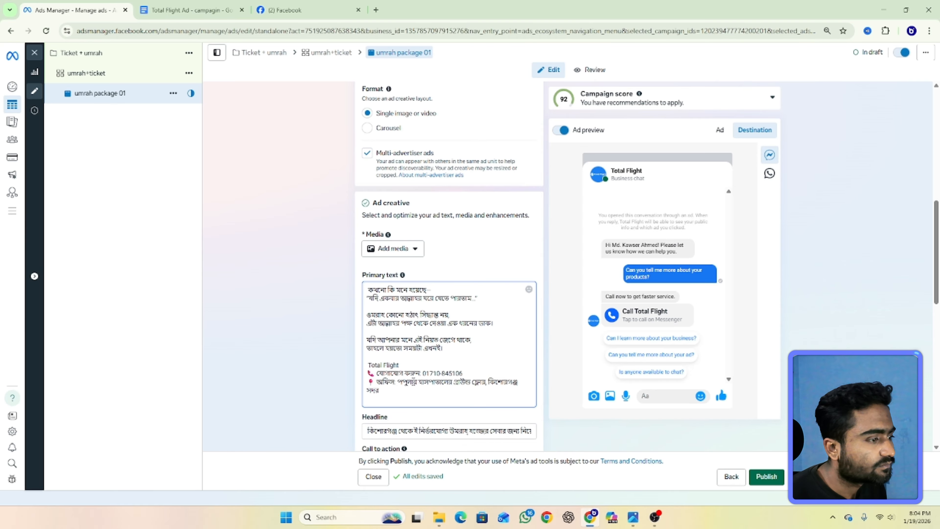
pyautogui.click(529, 290)
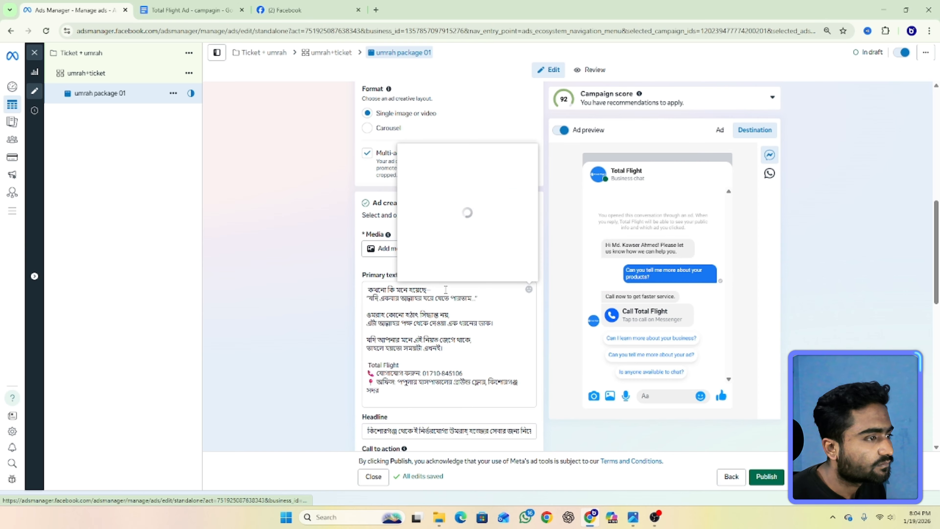
pyautogui.click(452, 315)
pyautogui.click(409, 291)
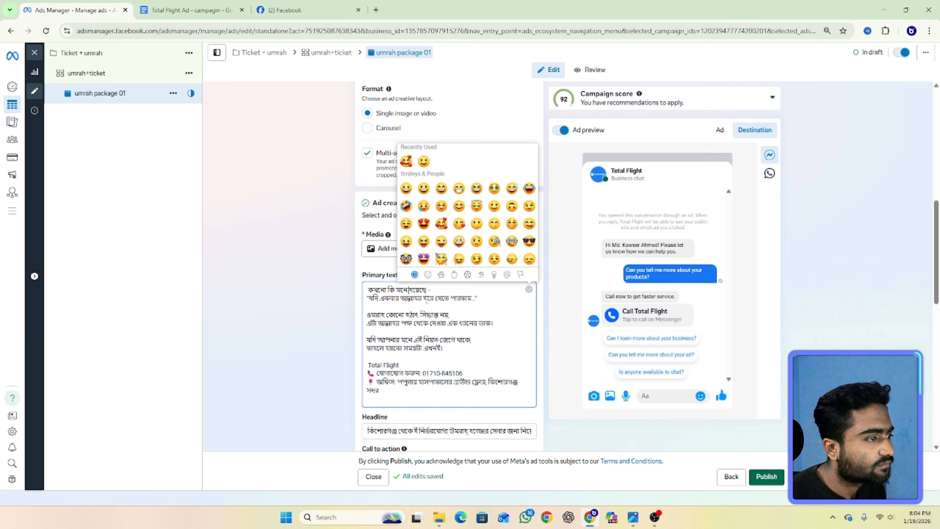
pyautogui.click(480, 325)
# Try the Carousel format for the ad and return to Single image or video.
pyautogui.scroll(5, 462, 321)
pyautogui.click(379, 270)
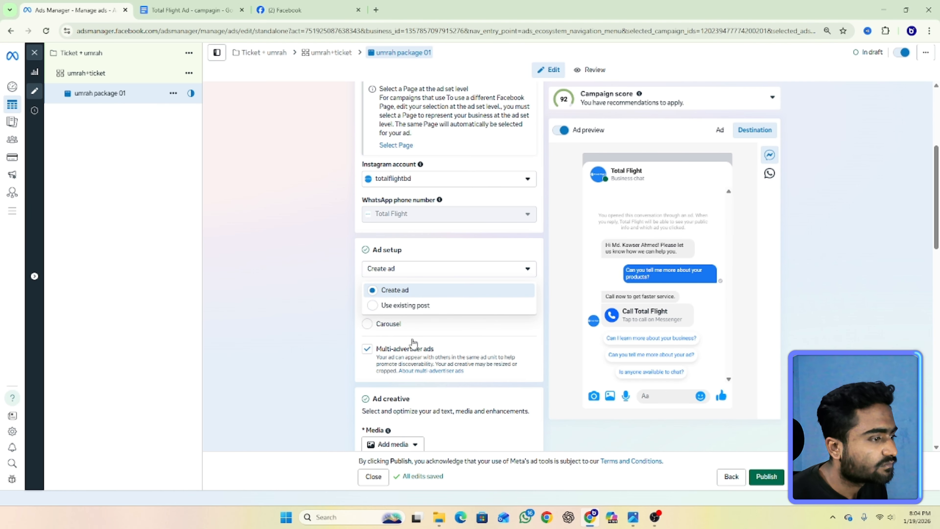
pyautogui.click(389, 325)
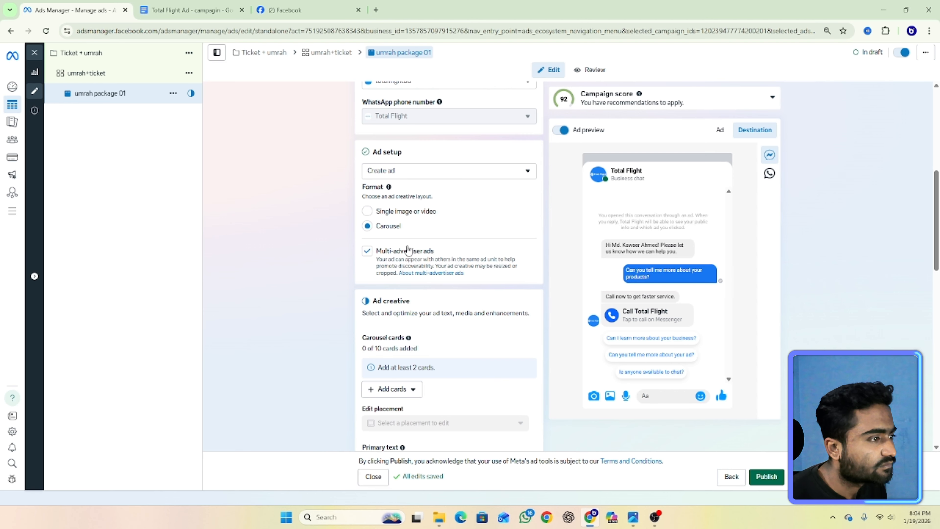
pyautogui.click(370, 213)
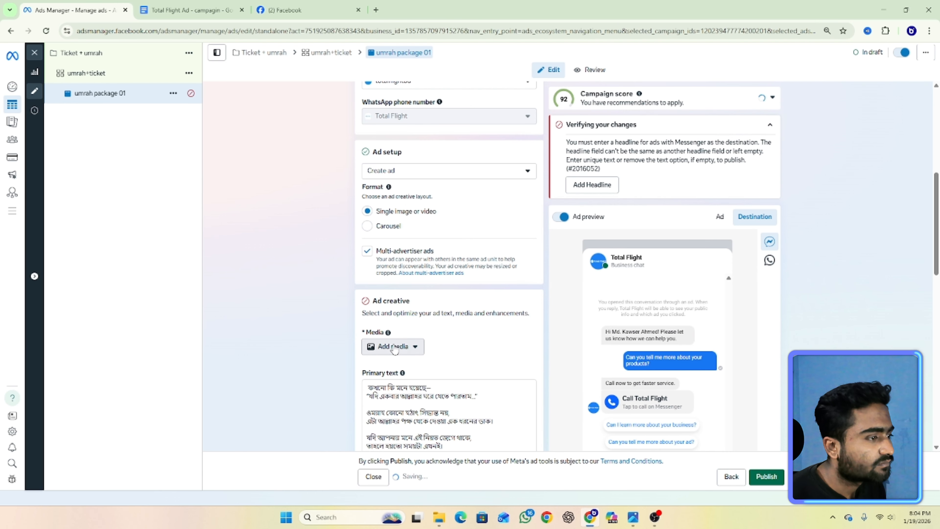
# Add the 2048 × 2048 Kaaba image from the account images as the ad's media and continue to cropping.
pyautogui.click(407, 347)
pyautogui.click(397, 371)
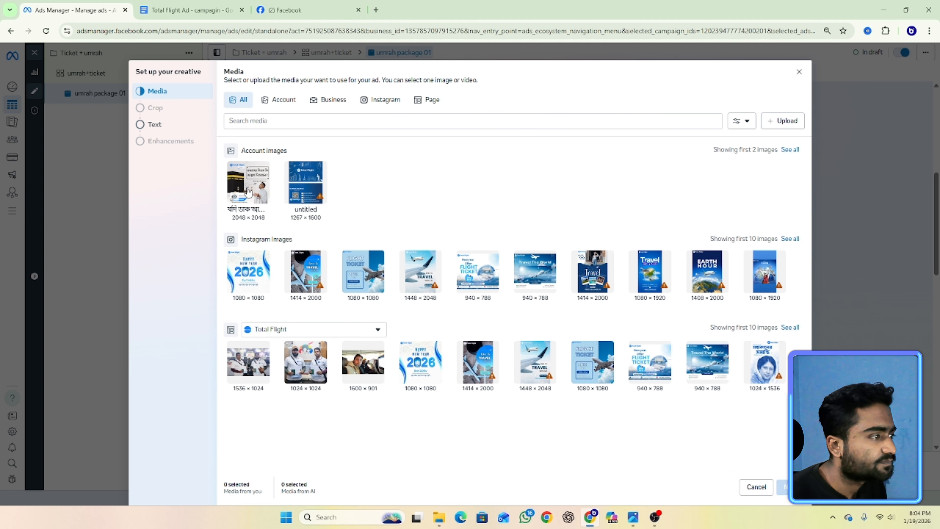
pyautogui.click(252, 192)
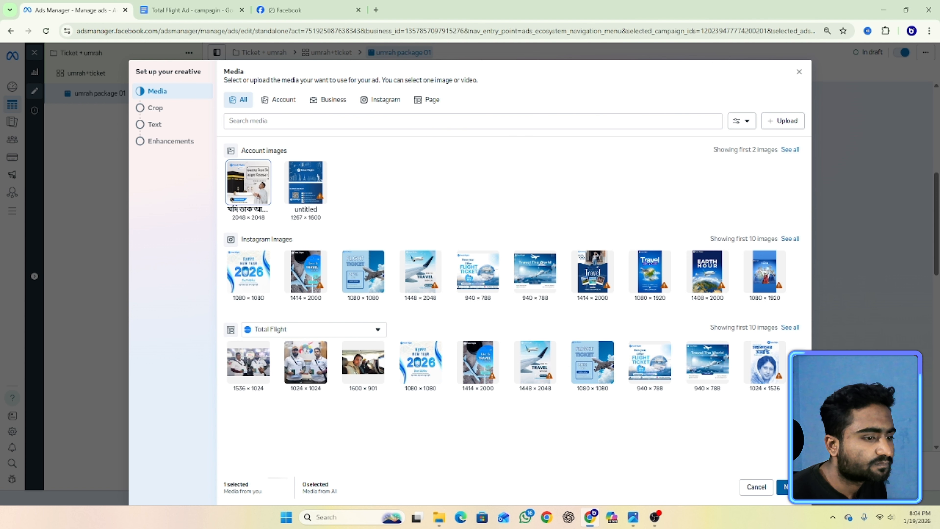
pyautogui.click(793, 488)
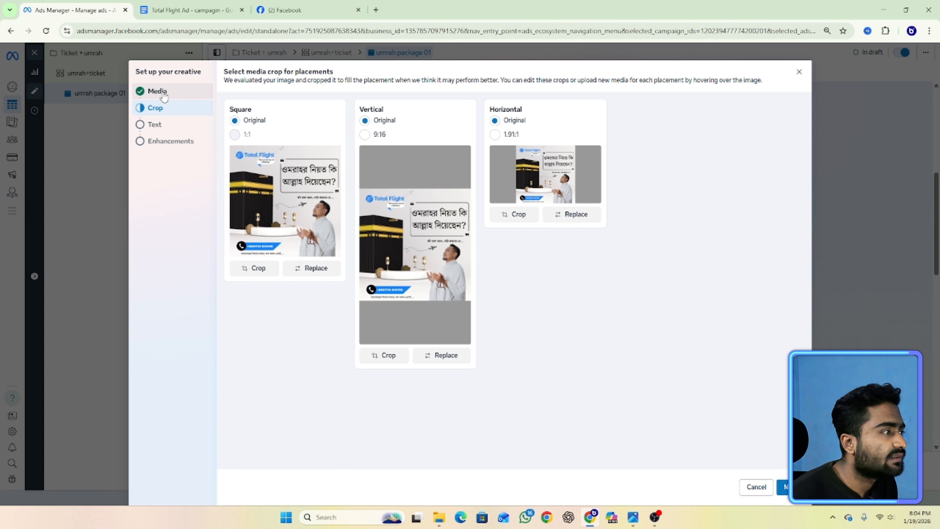
pyautogui.click(164, 98)
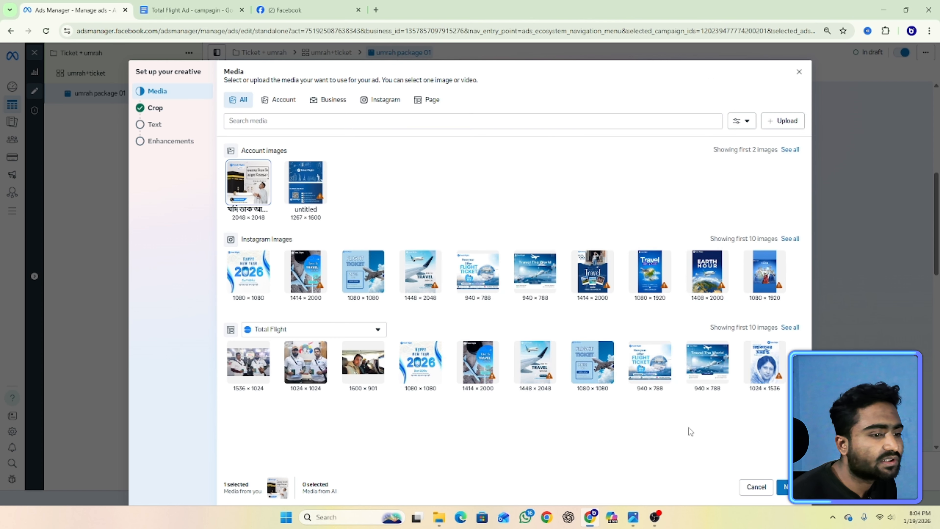
pyautogui.click(786, 497)
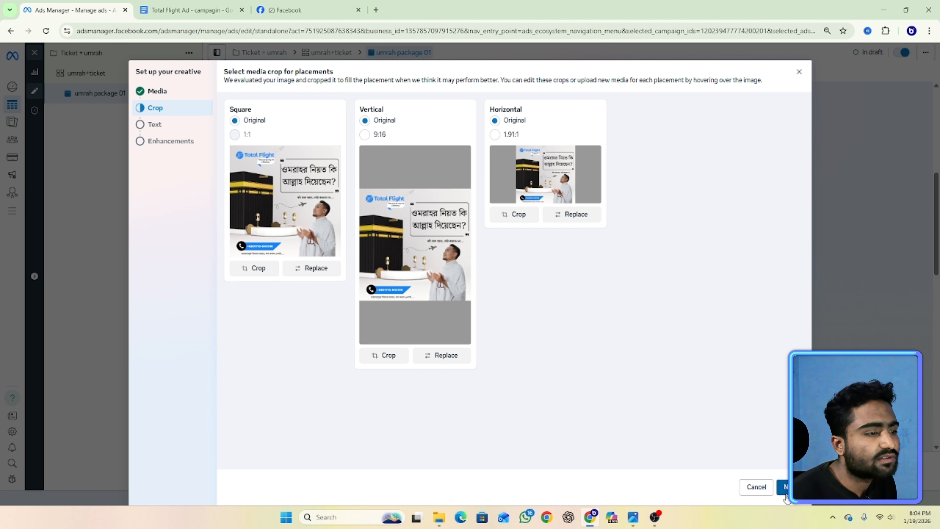
# Try the 9:16 vertical and 1.91:1 horizontal crops of the image and restore Original for both.
pyautogui.click(365, 135)
pyautogui.click(365, 121)
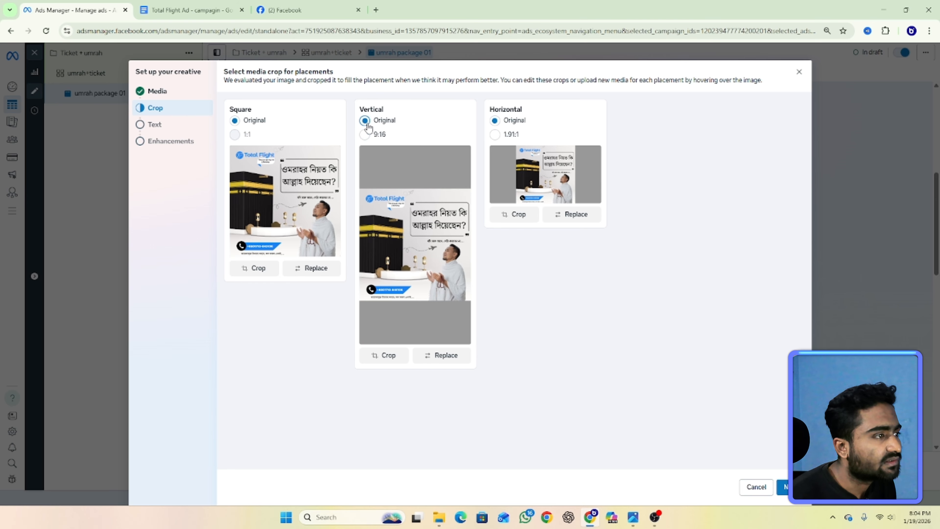
pyautogui.click(387, 356)
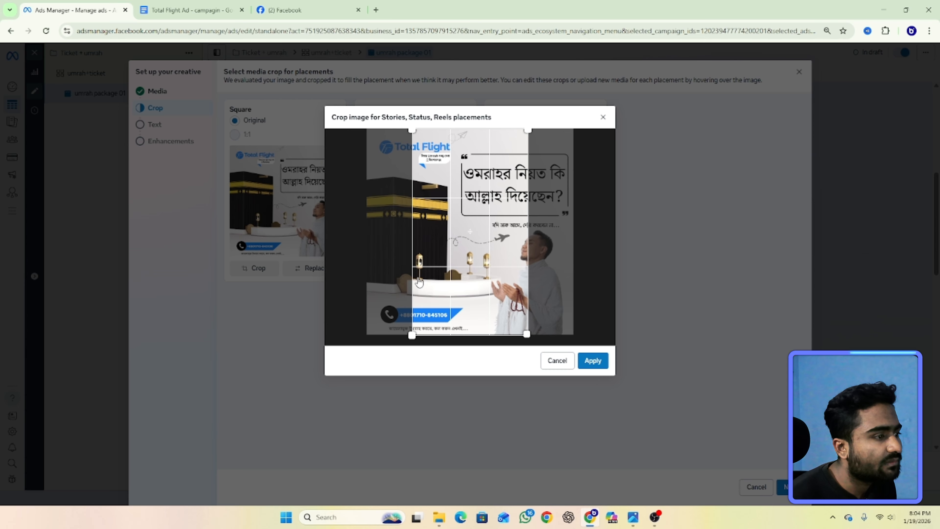
pyautogui.moveTo(419, 282)
pyautogui.mouseDown()
pyautogui.moveTo(385, 281)
pyautogui.moveTo(409, 282)
pyautogui.mouseUp()
pyautogui.click(603, 117)
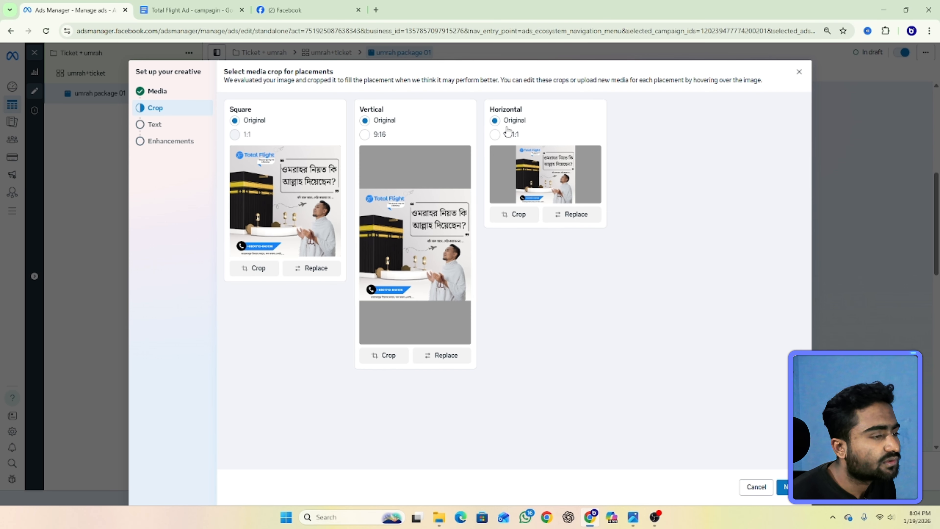
pyautogui.click(496, 135)
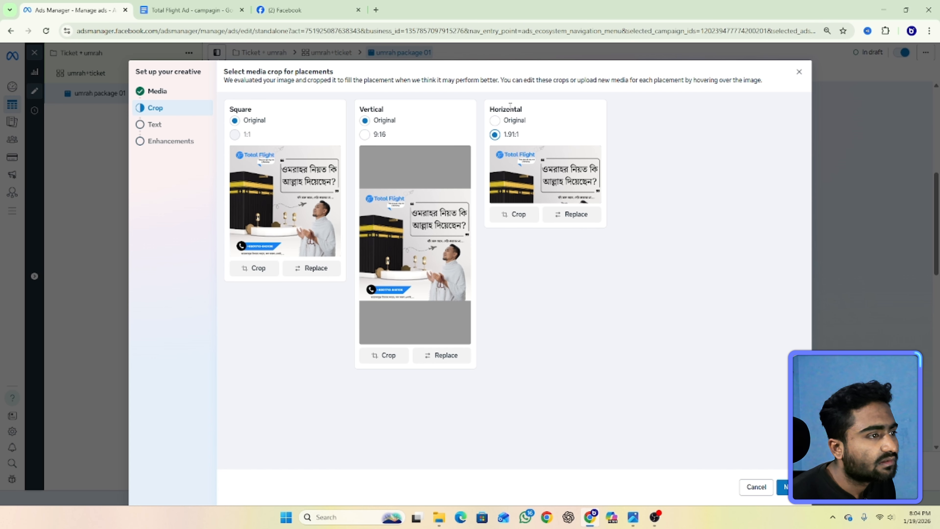
pyautogui.click(500, 121)
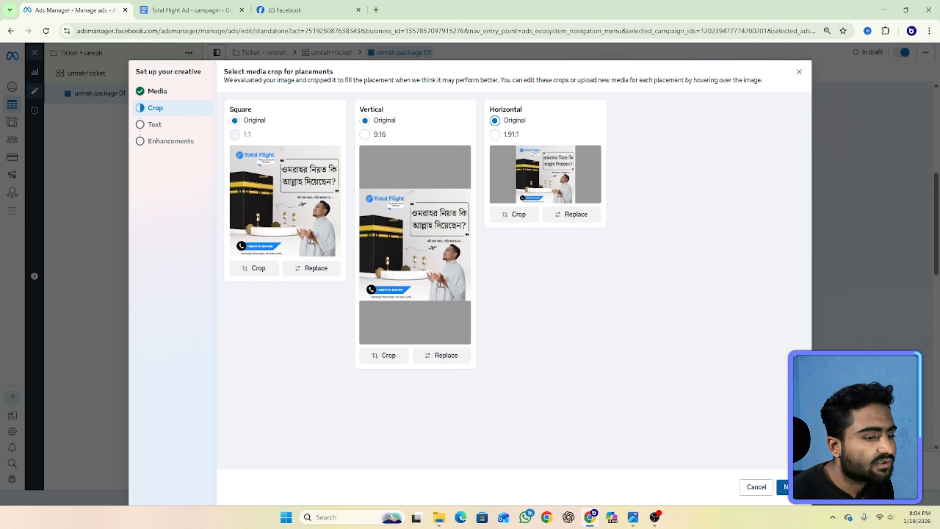
# Continue to the creative's text settings and copy the Headline text from the Umrah ad copy in Google Docs.
pyautogui.click(792, 487)
pyautogui.click(317, 241)
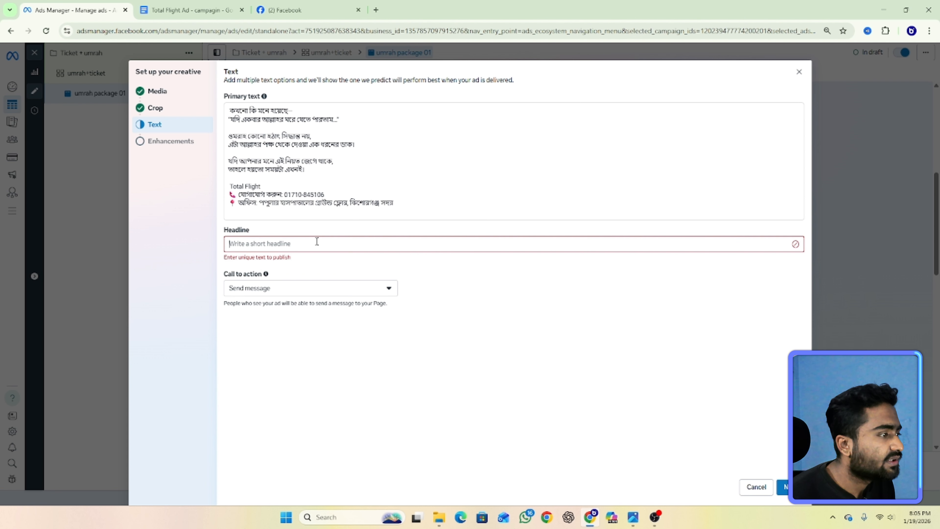
pyautogui.click(479, 135)
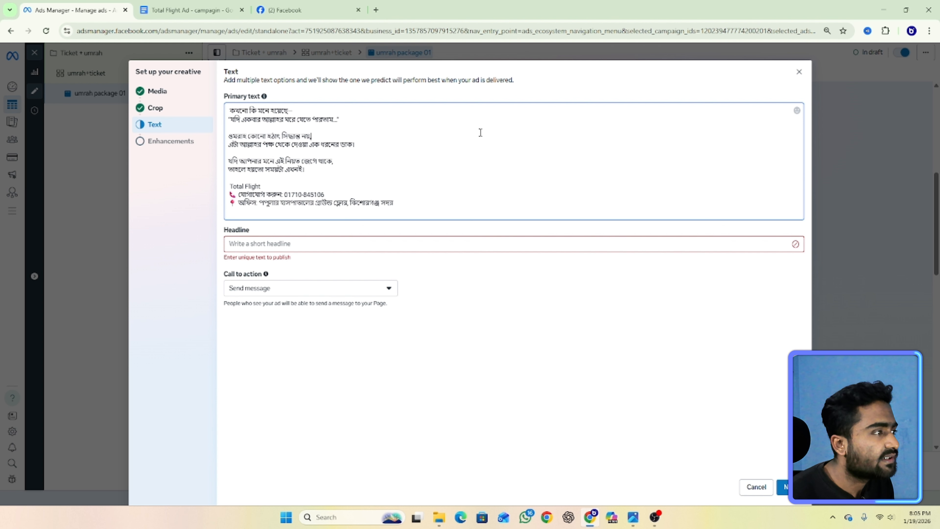
pyautogui.click(209, 7)
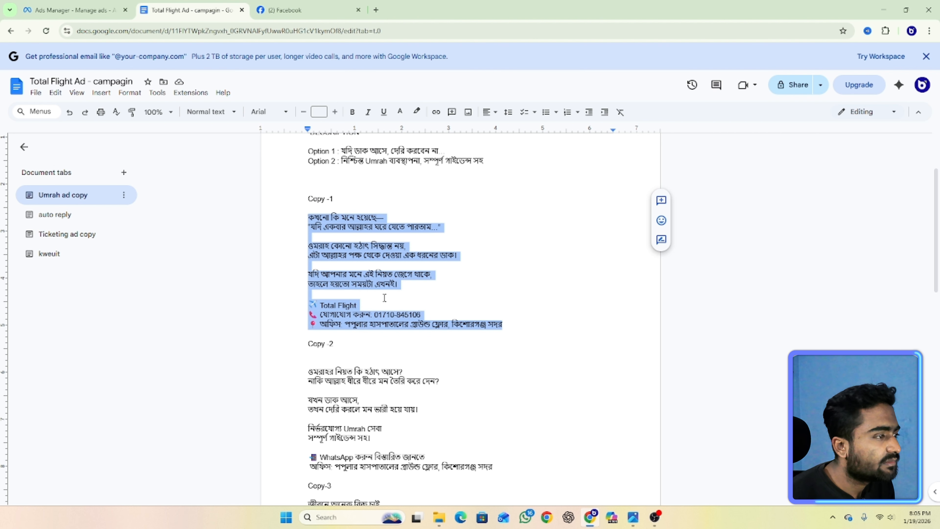
pyautogui.scroll(3, 384, 297)
pyautogui.moveTo(604, 189)
pyautogui.mouseDown()
pyautogui.moveTo(340, 191)
pyautogui.moveTo(613, 182)
pyautogui.mouseUp()
pyautogui.rightClick(355, 200)
pyautogui.rightClick(563, 192)
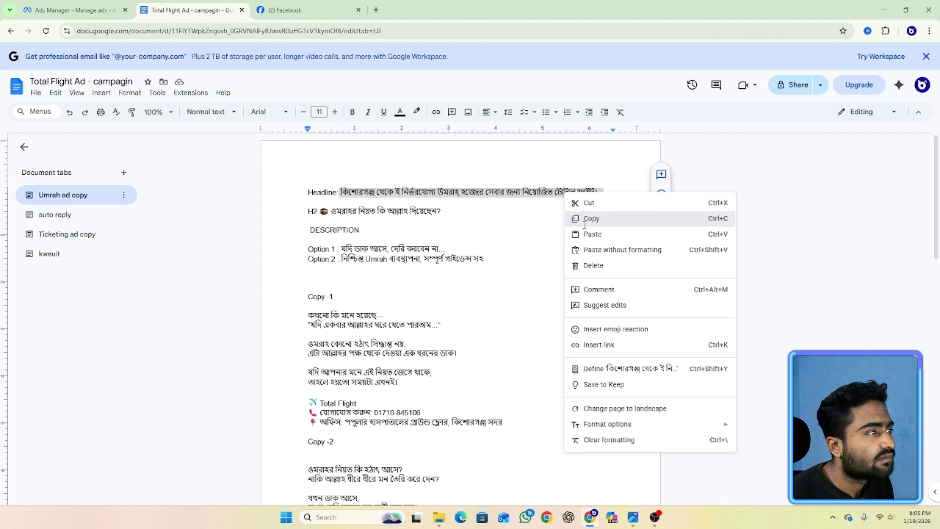
pyautogui.click(578, 217)
# Return to Ads Manager, paste the copied text as the ad's headline and continue to the creative enhancements.
pyautogui.click(74, 10)
pyautogui.click(327, 243)
pyautogui.rightClick(328, 243)
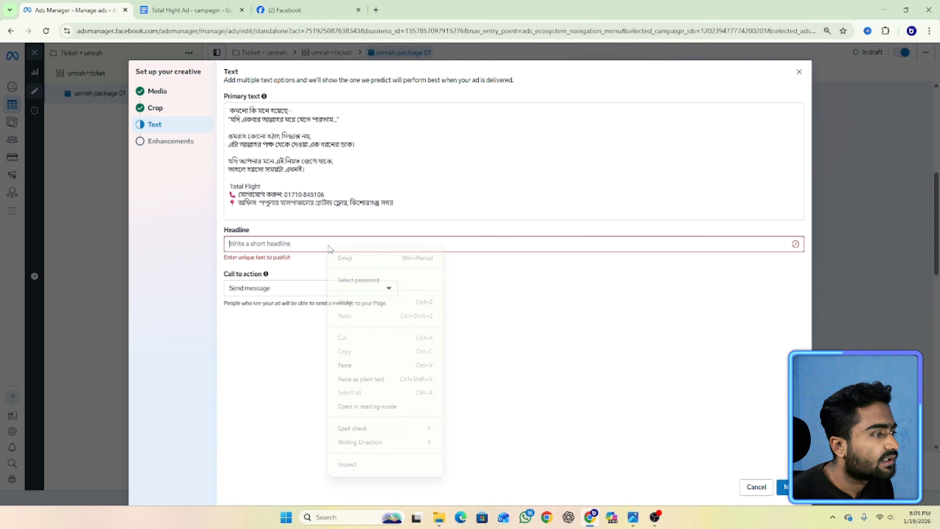
pyautogui.click(368, 363)
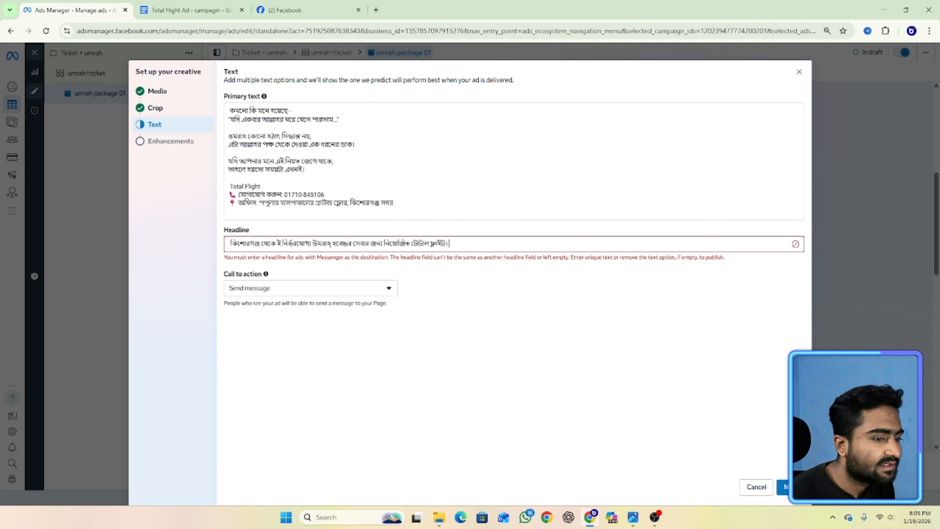
pyautogui.click(784, 487)
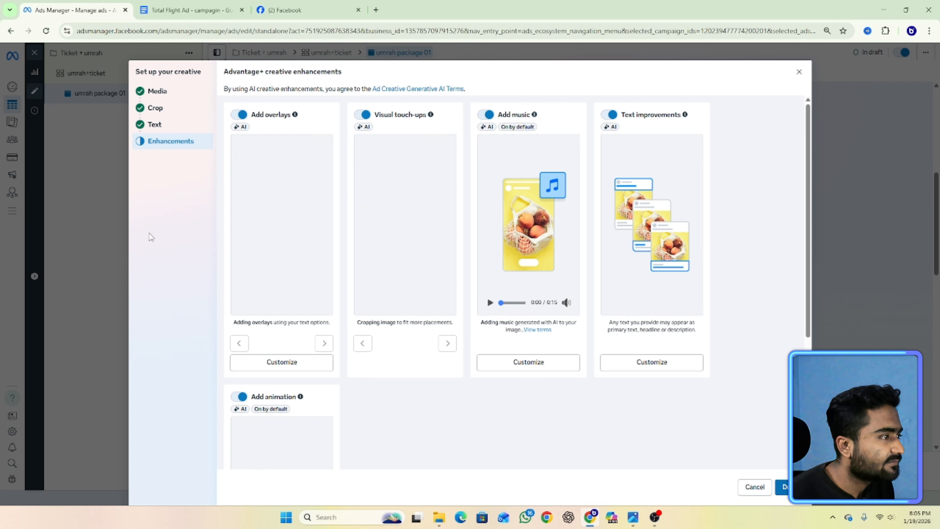
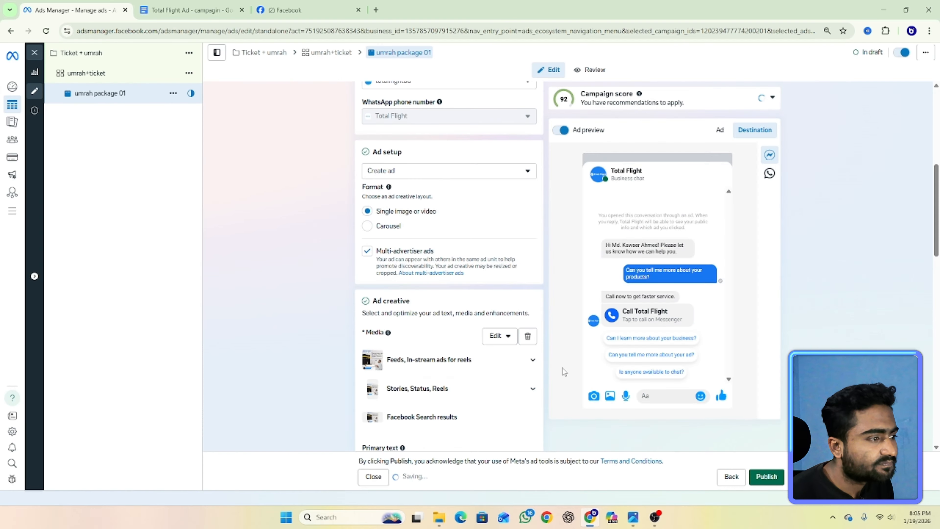
# Examine the ad's media per placement, its texts, and the chat builder and tracking settings.
pyautogui.scroll(-15, 507, 297)
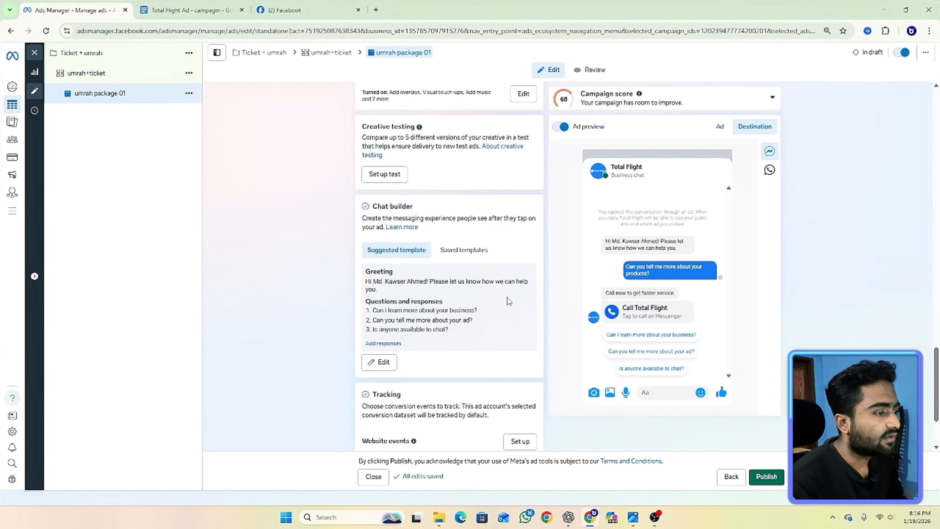
pyautogui.scroll(10, 507, 300)
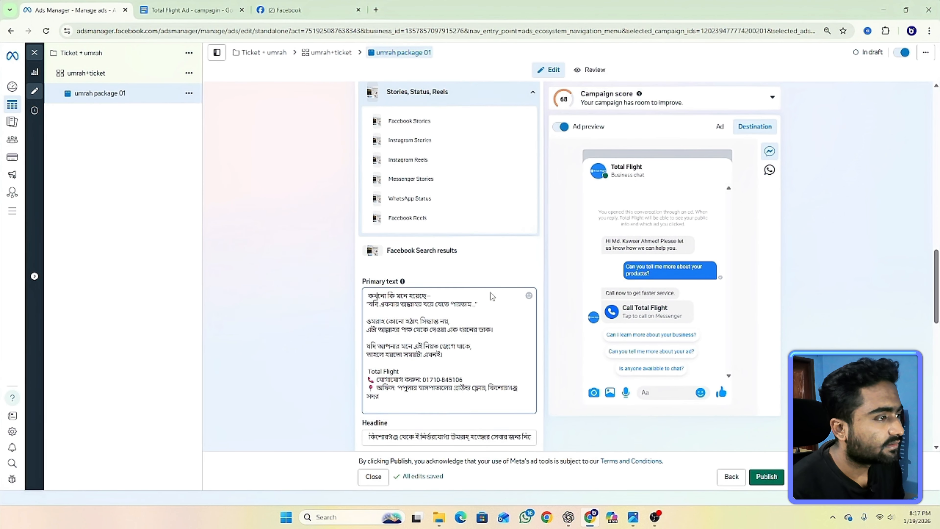
pyautogui.scroll(-5, 427, 293)
pyautogui.scroll(10, 484, 273)
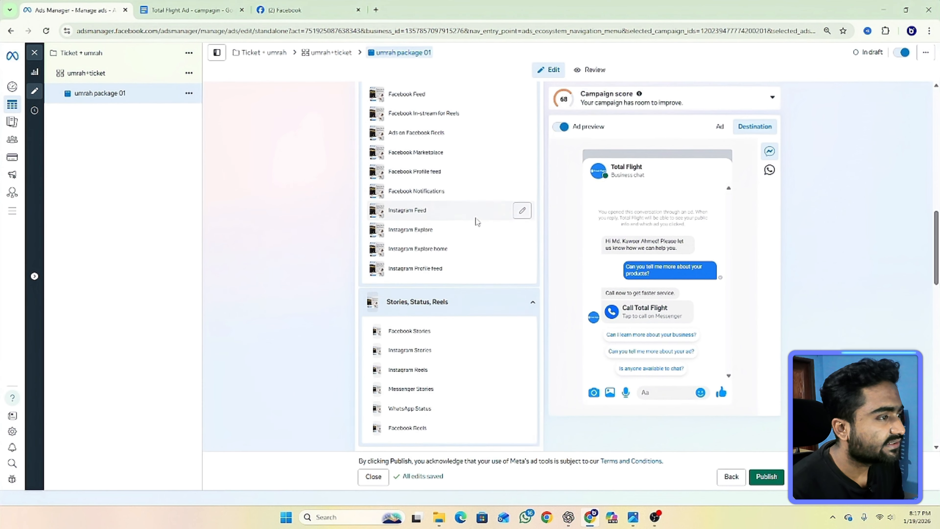
pyautogui.scroll(-5, 475, 223)
pyautogui.scroll(-10, 477, 233)
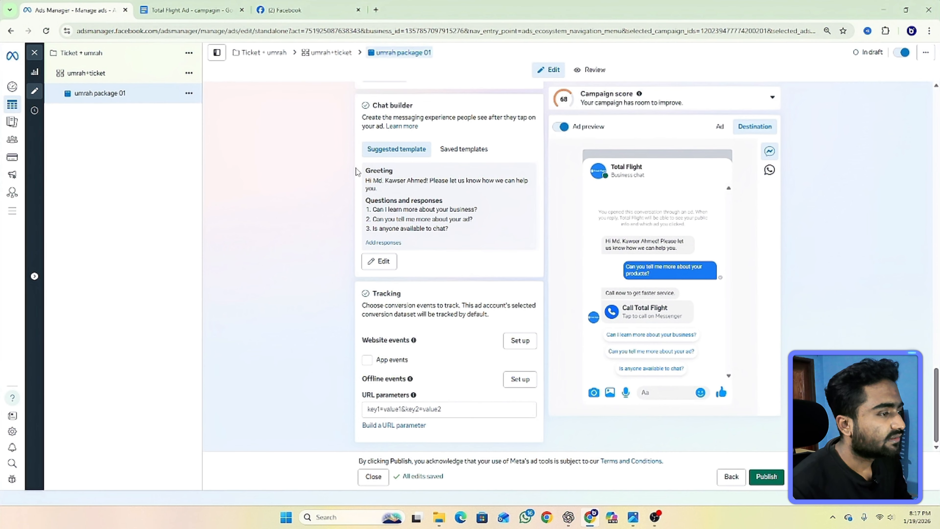
pyautogui.scroll(7, 503, 300)
pyautogui.scroll(-4, 493, 264)
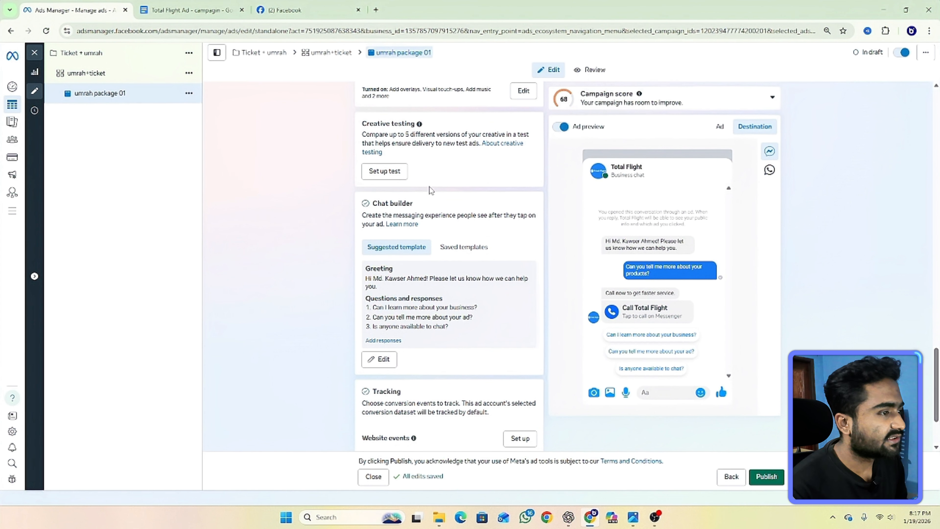
# Show the saved chat template Start conversations 26/11/2025 and read its greeting, questions and responses.
pyautogui.click(406, 248)
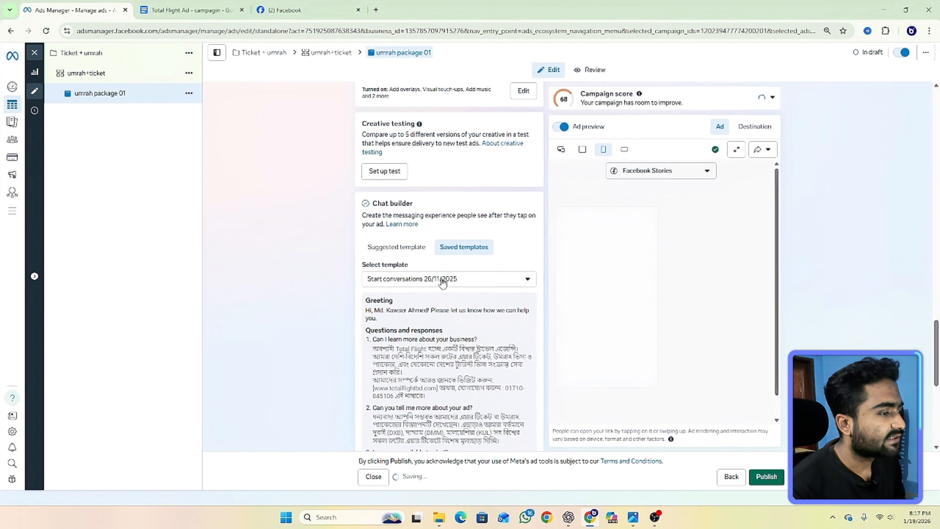
pyautogui.scroll(-4, 425, 349)
pyautogui.scroll(-2, 458, 308)
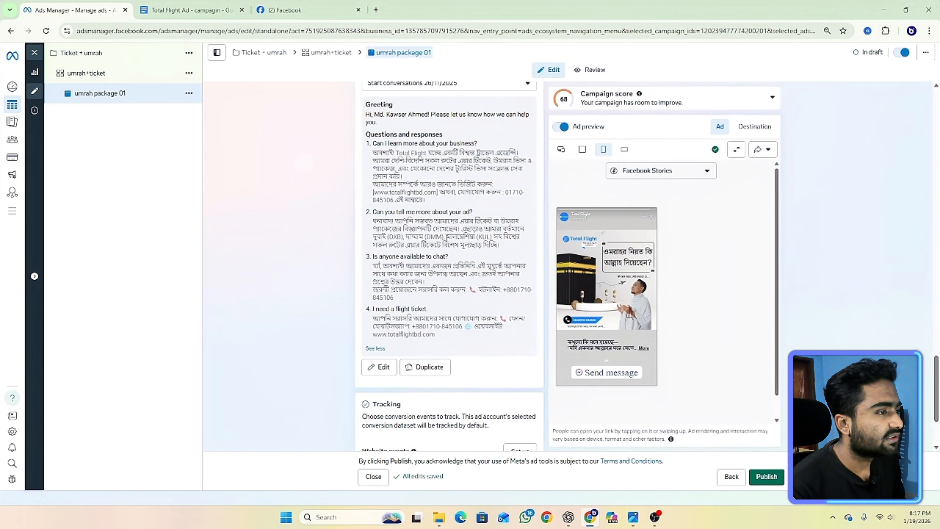
pyautogui.scroll(3, 447, 237)
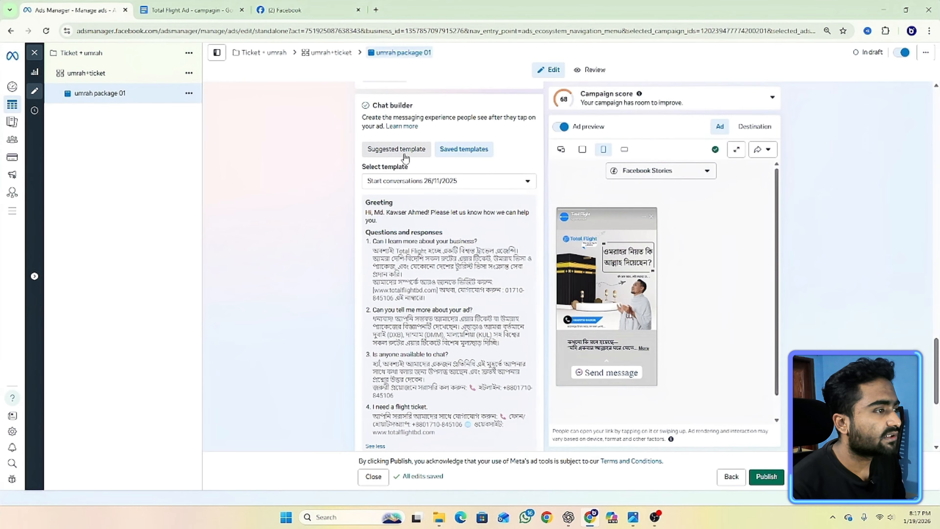
# Switch the ad's chat builder to the suggested template and open it for editing.
pyautogui.click(406, 152)
pyautogui.click(388, 261)
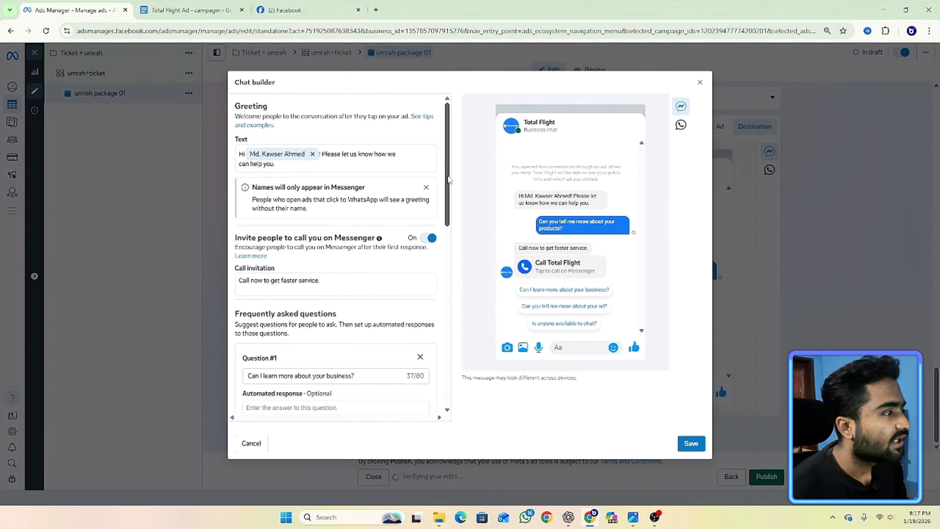
# Switch to the Total Flight document in Google Docs and examine its auto reply questions and the Umrah and ticketing ad copies.
pyautogui.click(167, 8)
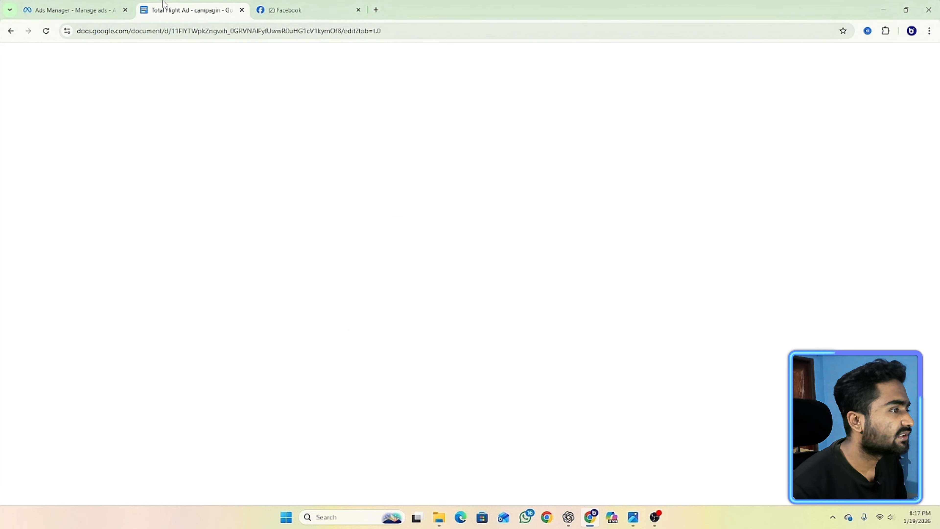
pyautogui.click(480, 237)
pyautogui.scroll(-5, 496, 301)
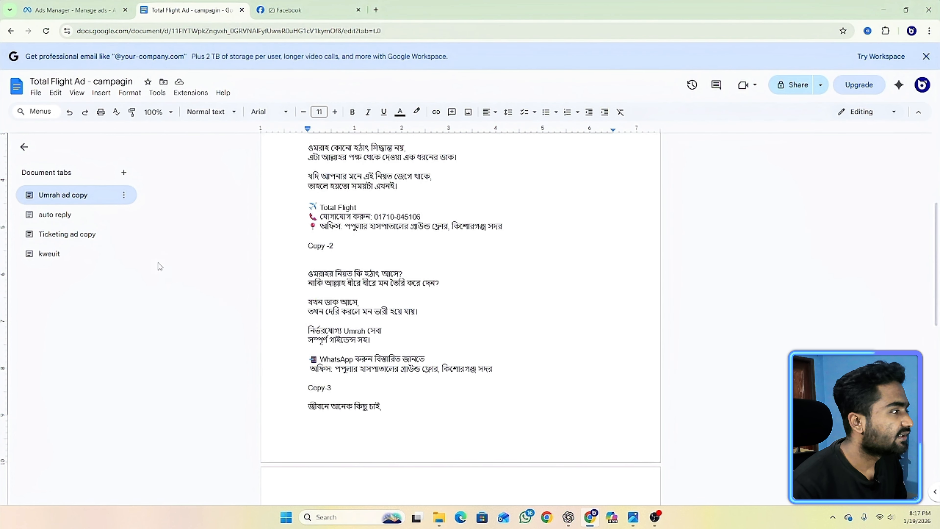
pyautogui.click(63, 214)
pyautogui.scroll(15, 518, 237)
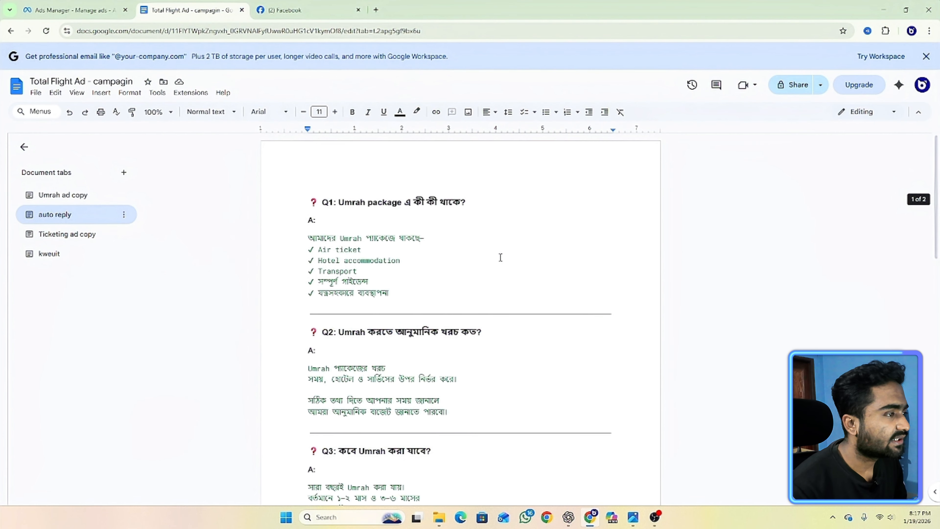
pyautogui.scroll(-15, 606, 355)
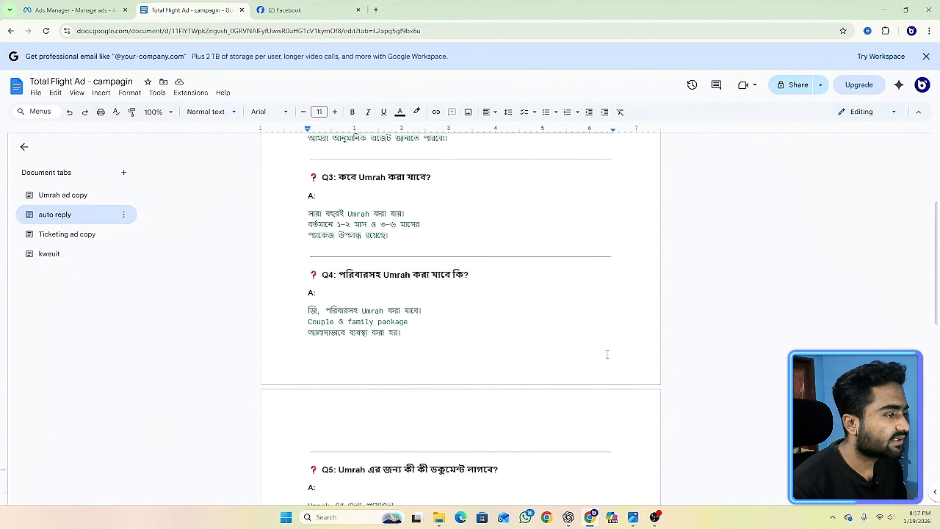
pyautogui.scroll(15, 548, 347)
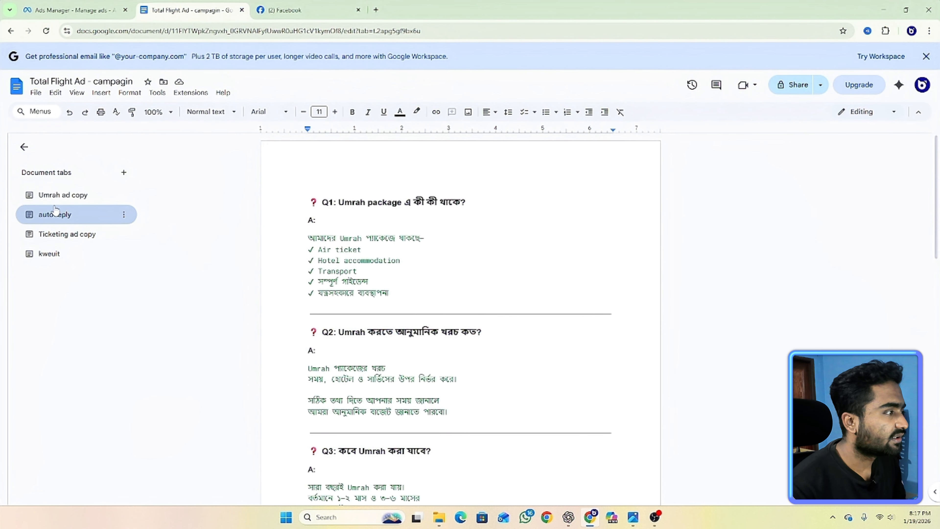
pyautogui.click(52, 214)
pyautogui.click(57, 200)
pyautogui.scroll(-10, 499, 302)
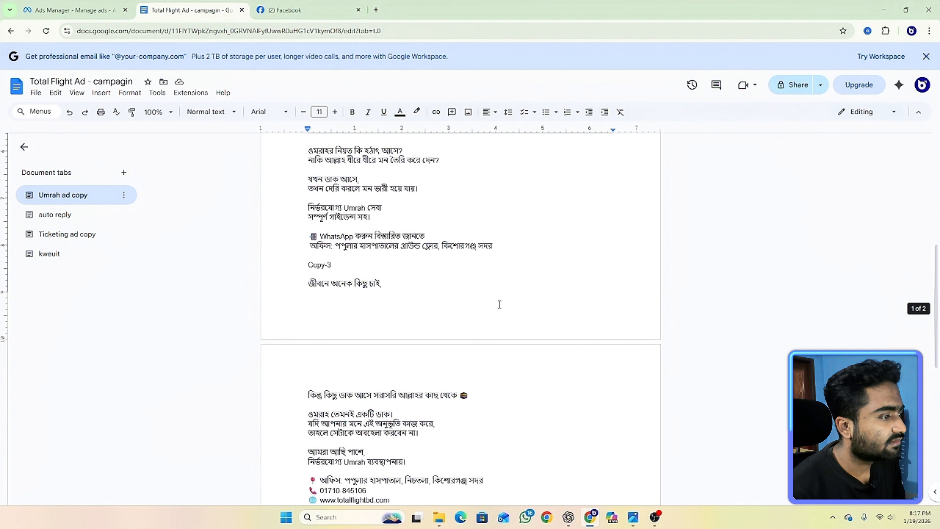
pyautogui.scroll(-5, 500, 304)
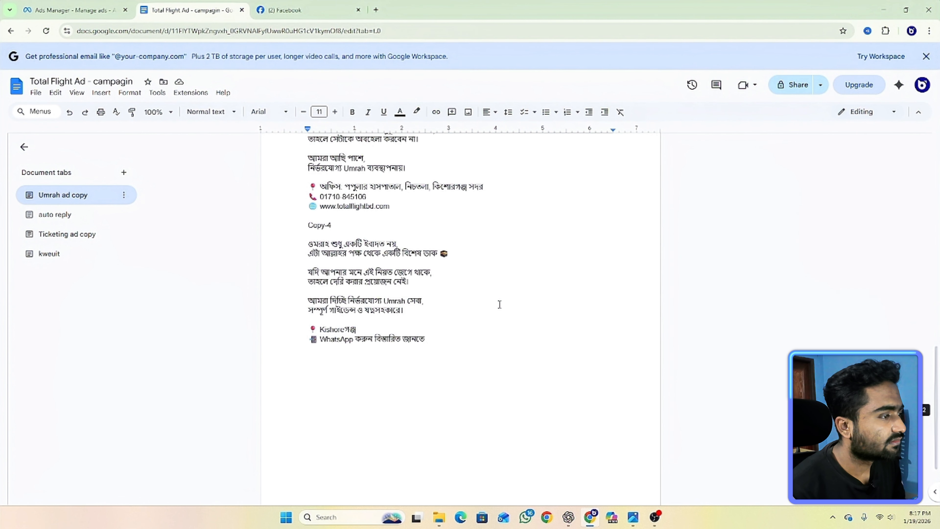
pyautogui.click(63, 234)
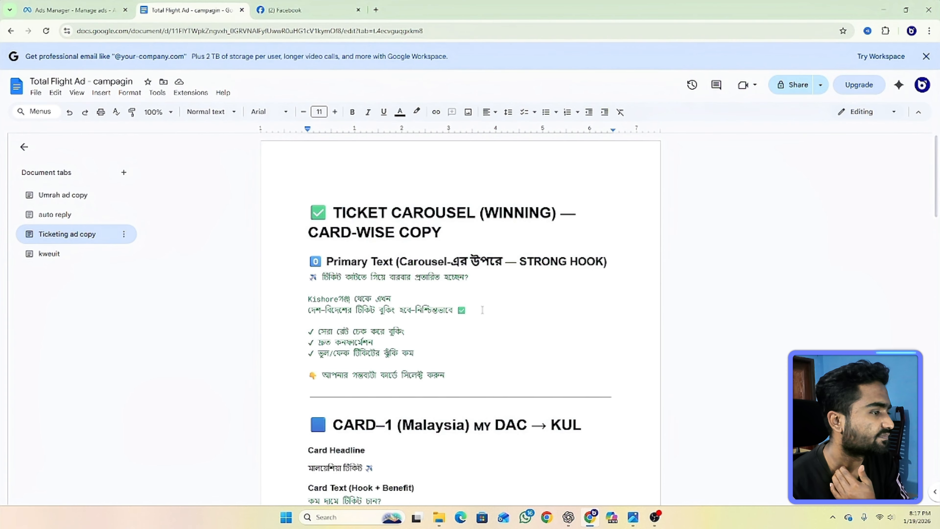
pyautogui.click(76, 214)
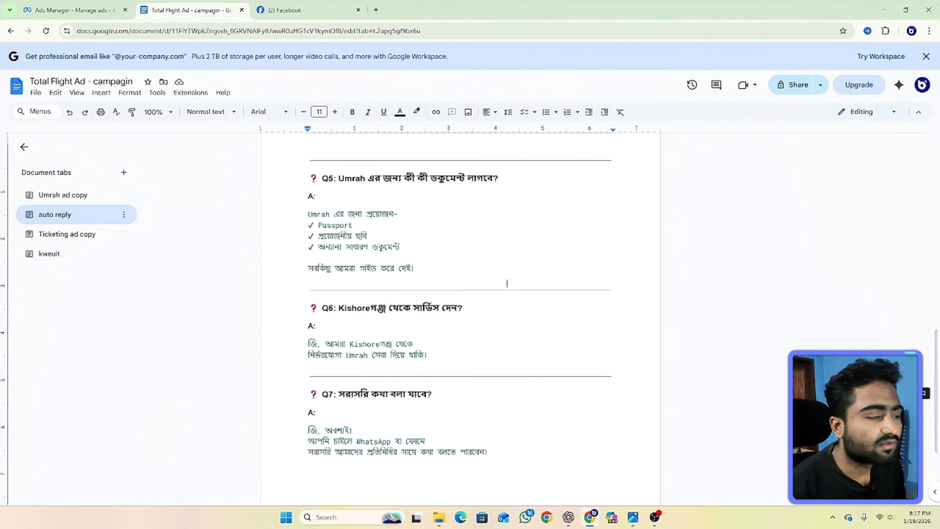
pyautogui.scroll(-3, 506, 284)
pyautogui.scroll(10, 492, 328)
pyautogui.scroll(-10, 498, 324)
pyautogui.scroll(15, 498, 324)
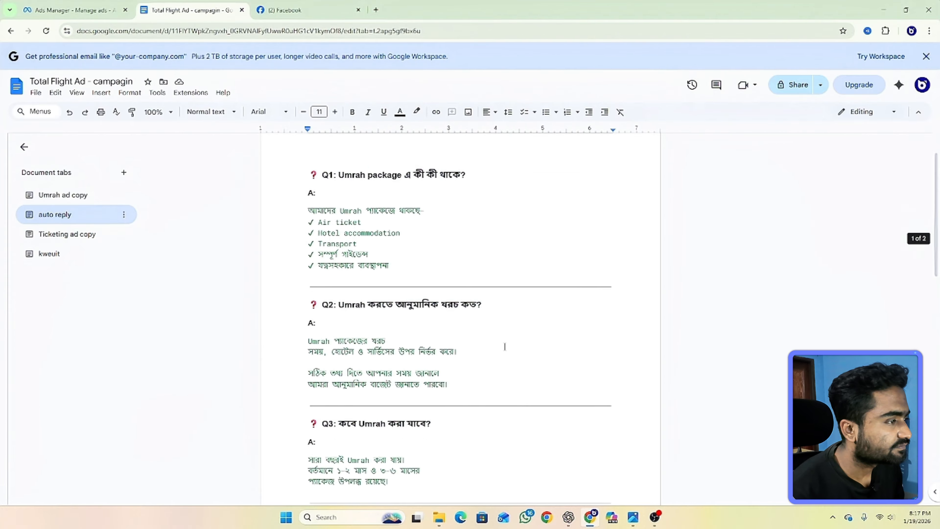
# Copy the Q1 question "Umrah package এ কী কী থাকে?" from the document and paste it as Question #1 in Ads Manager's chat builder.
pyautogui.moveTo(484, 203); pyautogui.dragTo(340, 198)
pyautogui.rightClick(340, 199)
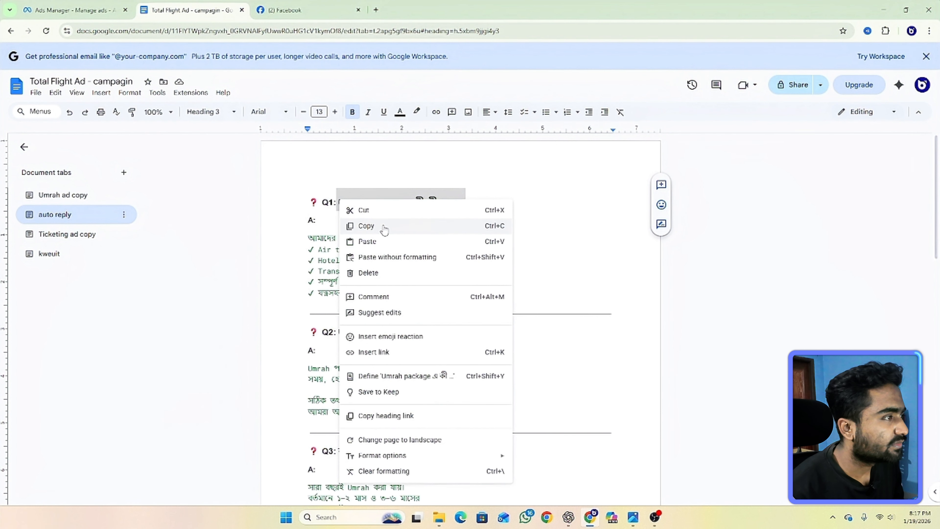
pyautogui.click(384, 226)
pyautogui.click(293, 10)
pyautogui.click(72, 6)
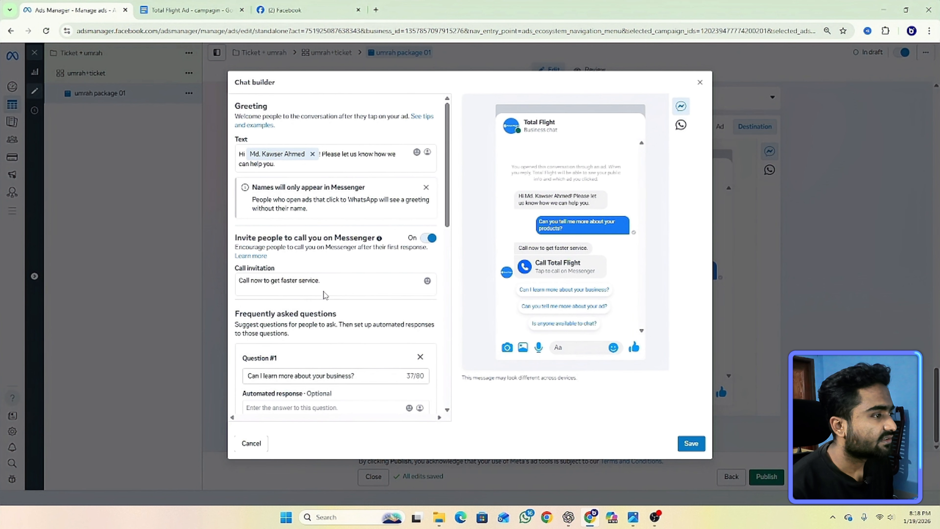
pyautogui.click(331, 284)
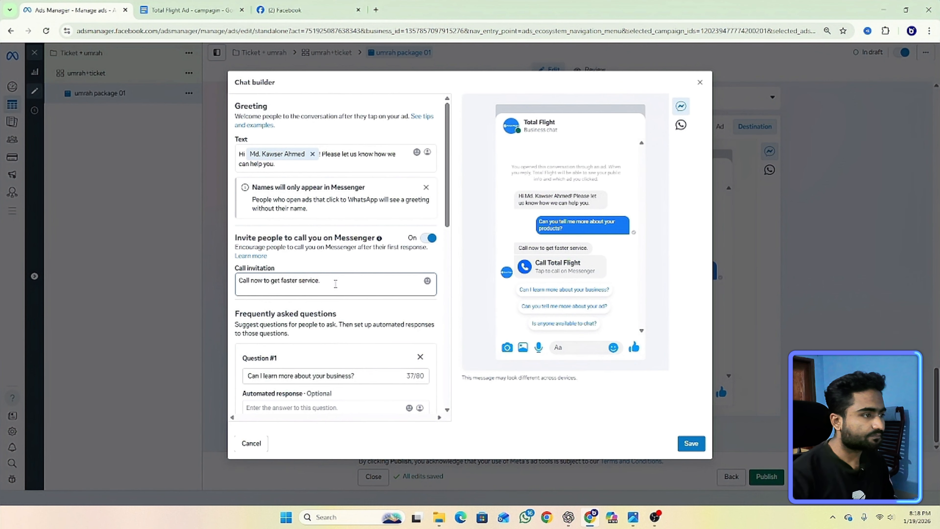
pyautogui.scroll(-3, 361, 274)
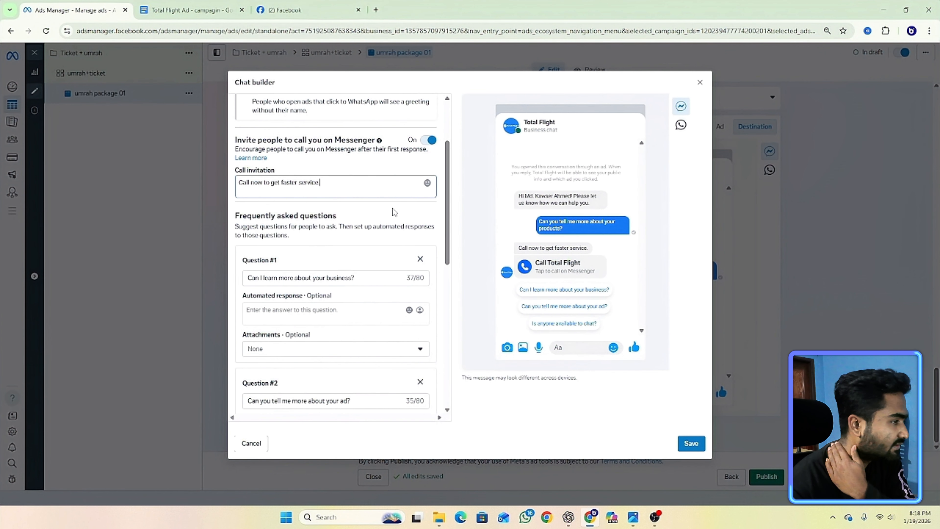
pyautogui.moveTo(368, 277); pyautogui.dragTo(237, 282)
pyautogui.hotkey('ctrl', 'v')
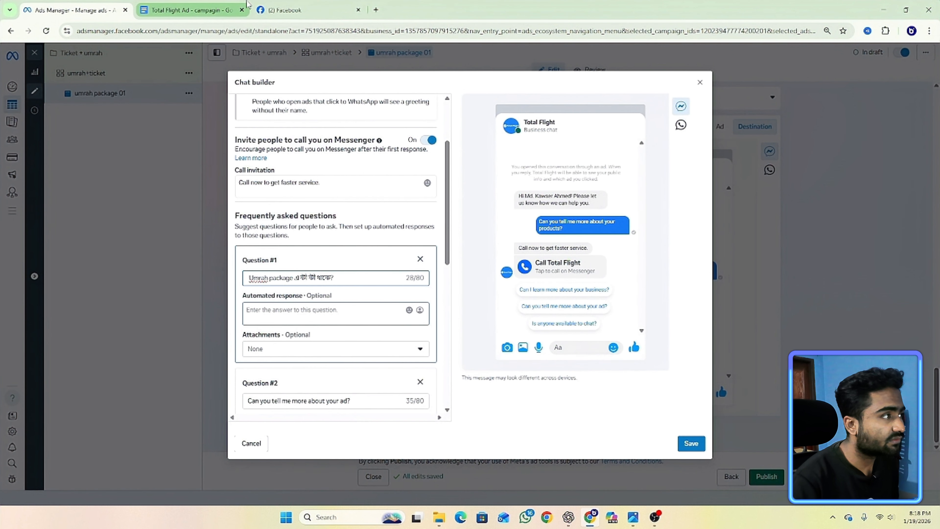
# Copy the Q1 answer listing the Umrah package contents from Google Docs into the automated response of Question #1 in Ads Manager.
pyautogui.click(191, 10)
pyautogui.moveTo(309, 231); pyautogui.dragTo(312, 304)
pyautogui.rightClick(420, 246)
pyautogui.click(441, 274)
pyautogui.click(97, 8)
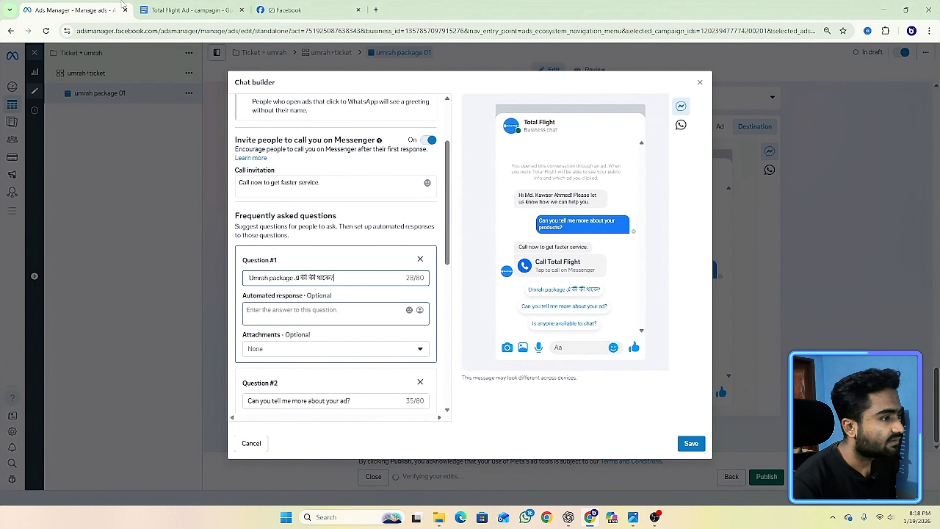
pyautogui.click(264, 312)
pyautogui.hotkey('ctrl', 'v')
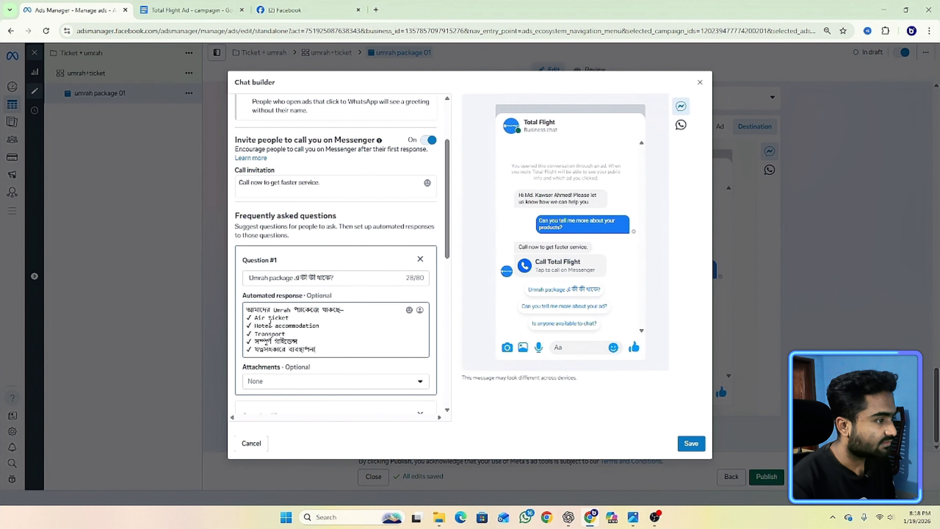
# Replace the text of Question #2 with the Q2 question "Umrah করতে আনুমানিক খরচ কত?" copied from the auto reply document.
pyautogui.scroll(-3, 297, 315)
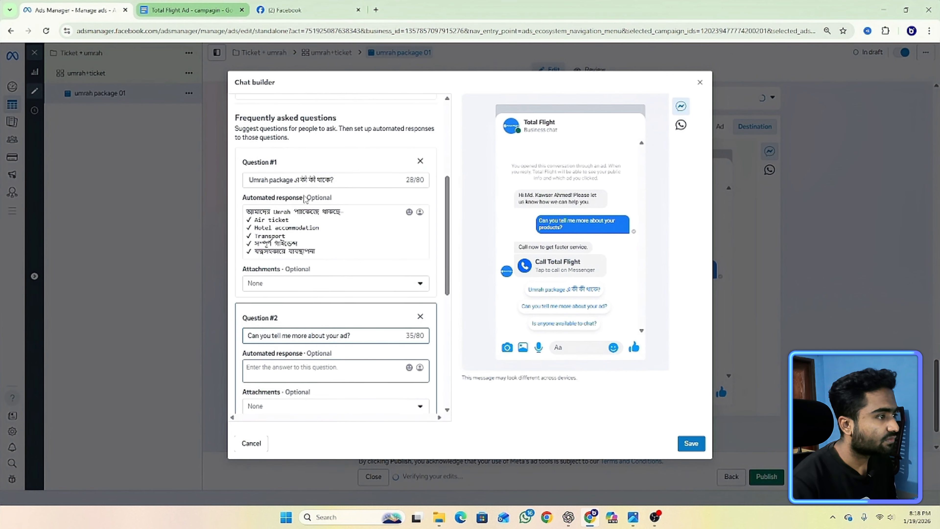
pyautogui.click(191, 10)
pyautogui.scroll(-3, 480, 218)
pyautogui.moveTo(493, 234); pyautogui.dragTo(276, 234)
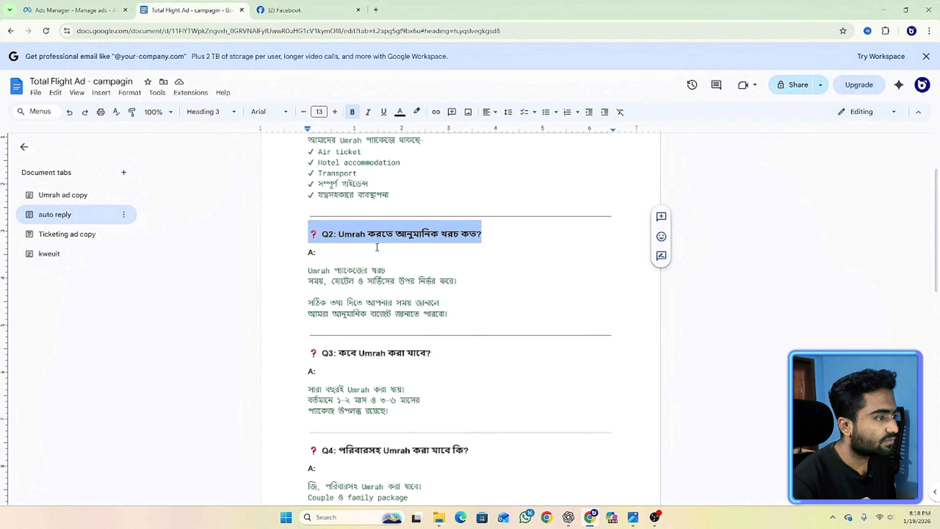
pyautogui.click(481, 234)
pyautogui.moveTo(482, 233); pyautogui.dragTo(339, 233)
pyautogui.rightClick(341, 233)
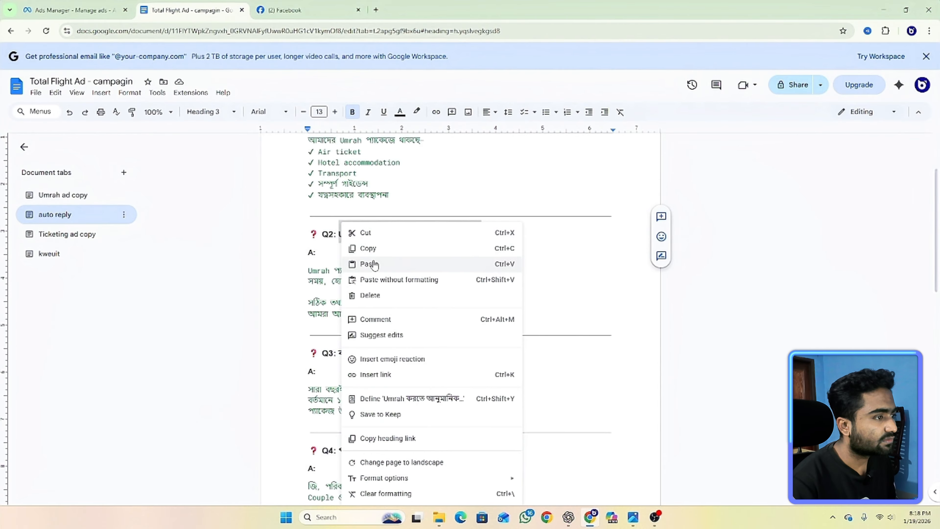
pyautogui.click(366, 246)
pyautogui.click(74, 10)
pyautogui.scroll(-3, 308, 332)
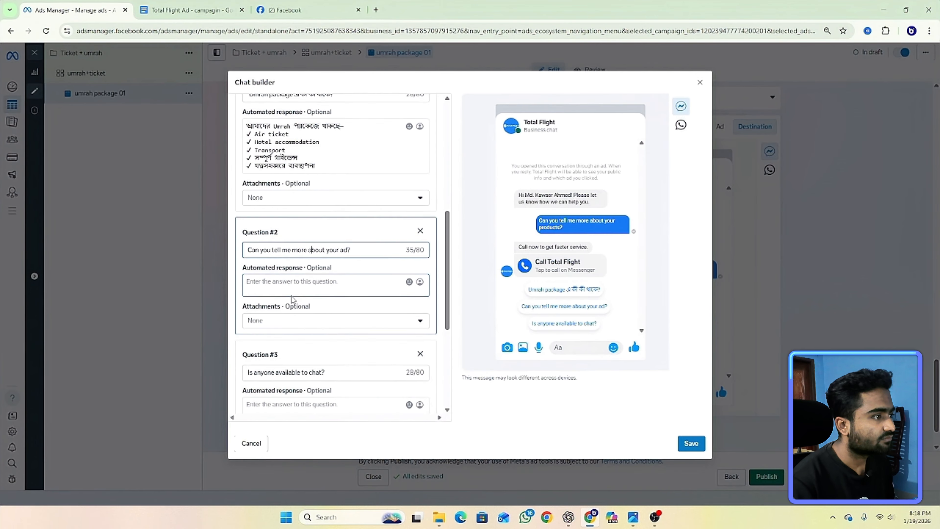
pyautogui.tripleClick(299, 237)
pyautogui.hotkey('ctrl', 'v')
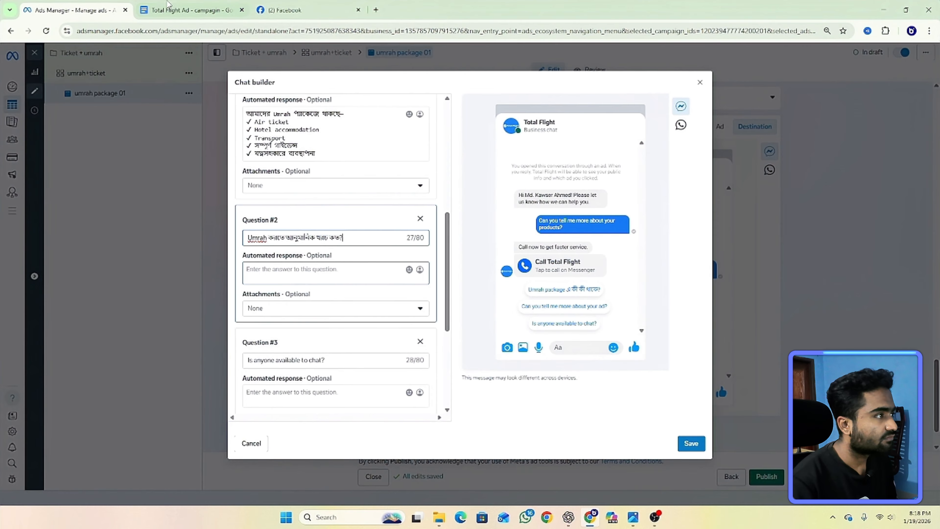
# Copy the Q2 answer about Umrah package costs from Google Docs into the automated response of Question #2.
pyautogui.hotkey('ctrl', 'Tab')
pyautogui.moveTo(451, 315); pyautogui.dragTo(308, 269)
pyautogui.rightClick(350, 249)
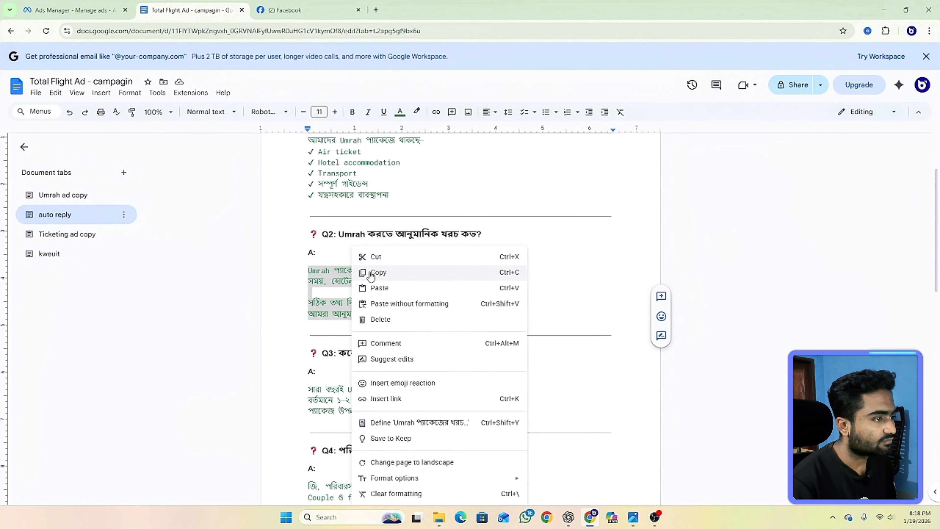
pyautogui.click(370, 271)
pyautogui.hotkey('ctrl', 'shift', 'Tab')
pyautogui.click(273, 270)
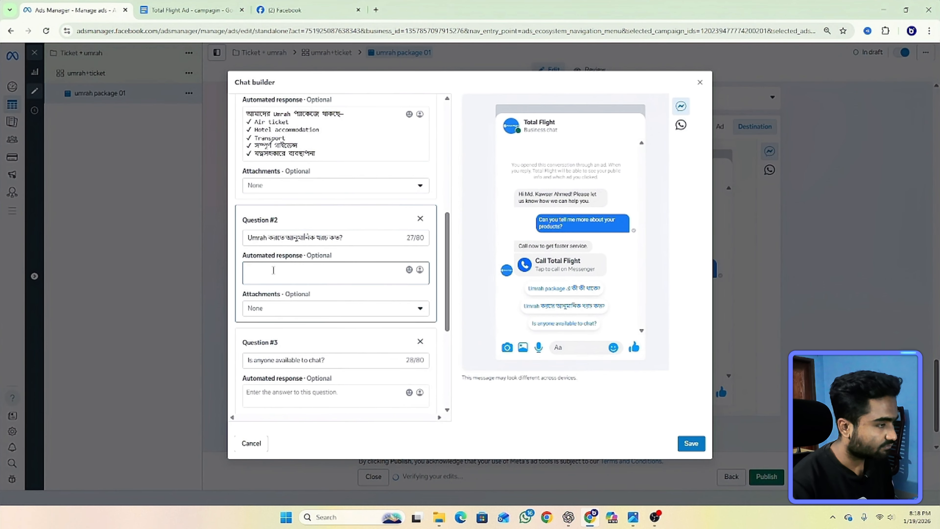
pyautogui.hotkey('ctrl', 'v')
# Replace the text of Question #3 with the Q3 question "কবে Umrah করা যাবে?" copied from the auto reply document.
pyautogui.scroll(-3, 273, 269)
pyautogui.click(282, 278)
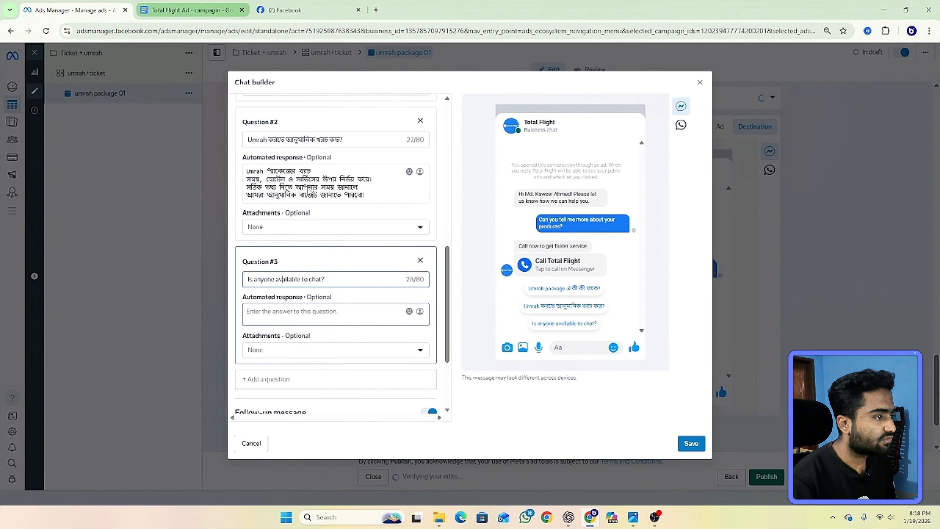
pyautogui.hotkey('ctrl', 'Tab')
pyautogui.click(413, 317)
pyautogui.moveTo(431, 255); pyautogui.dragTo(338, 255)
pyautogui.rightClick(338, 255)
pyautogui.click(463, 212)
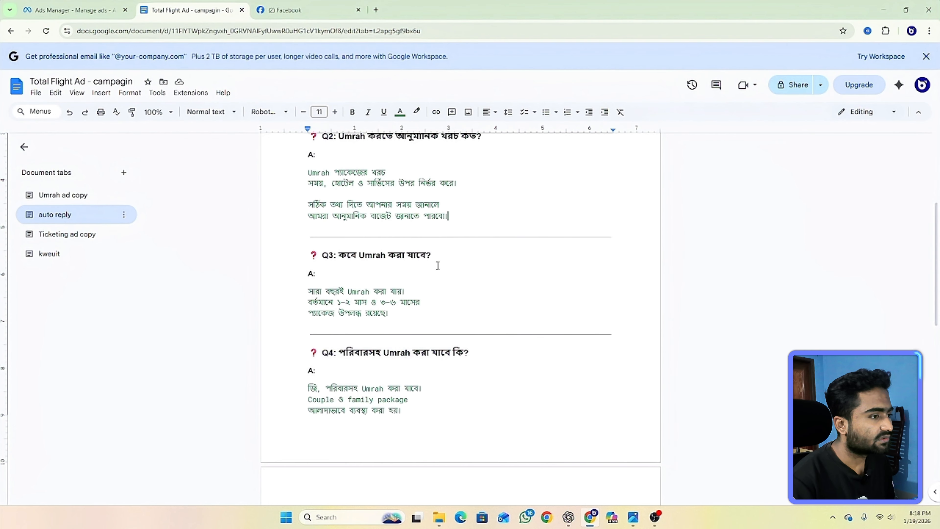
pyautogui.moveTo(433, 255); pyautogui.dragTo(247, 281)
pyautogui.rightClick(350, 255)
pyautogui.click(372, 252)
pyautogui.hotkey('ctrl', 'shift', 'Tab')
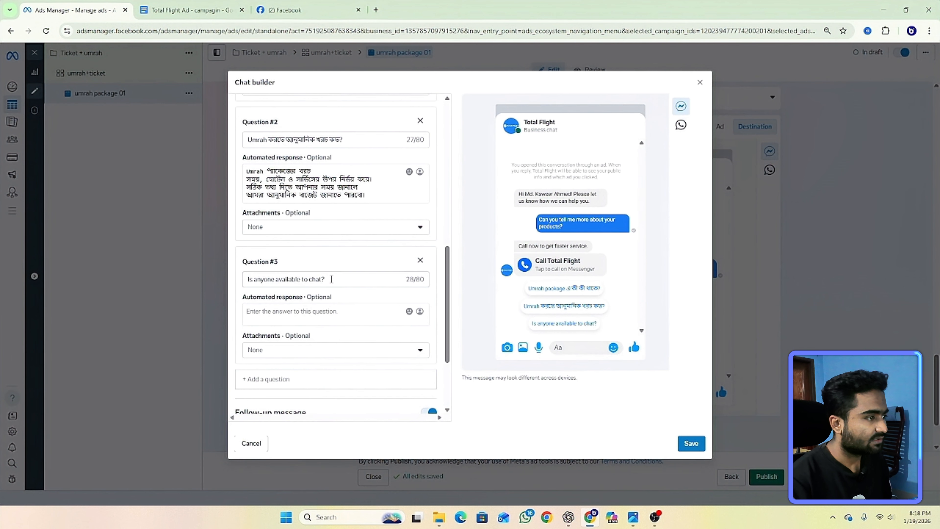
pyautogui.moveTo(332, 279); pyautogui.dragTo(229, 282)
pyautogui.hotkey('ctrl', 'v')
# Copy the Q3 answer about when Umrah is available from Google Docs into the automated response of Question #3.
pyautogui.click(196, 7)
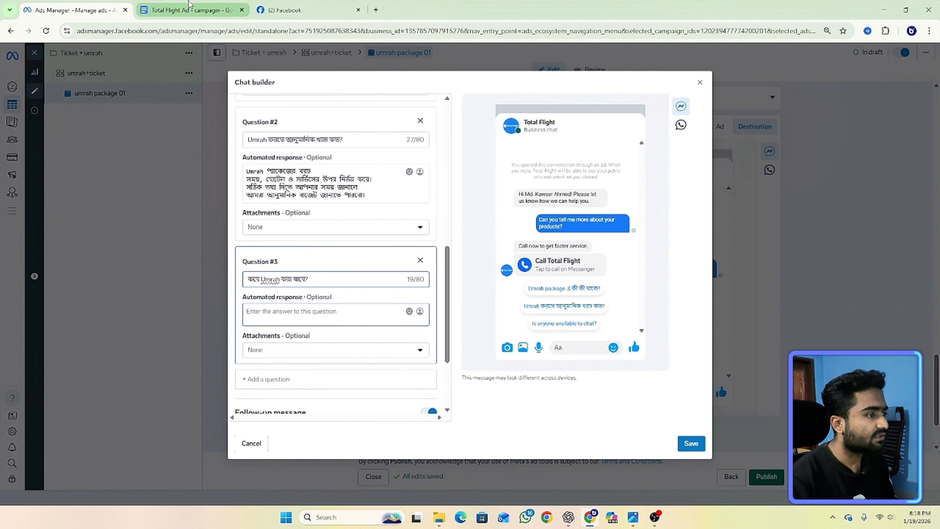
pyautogui.moveTo(392, 314); pyautogui.dragTo(283, 284)
pyautogui.rightClick(311, 298)
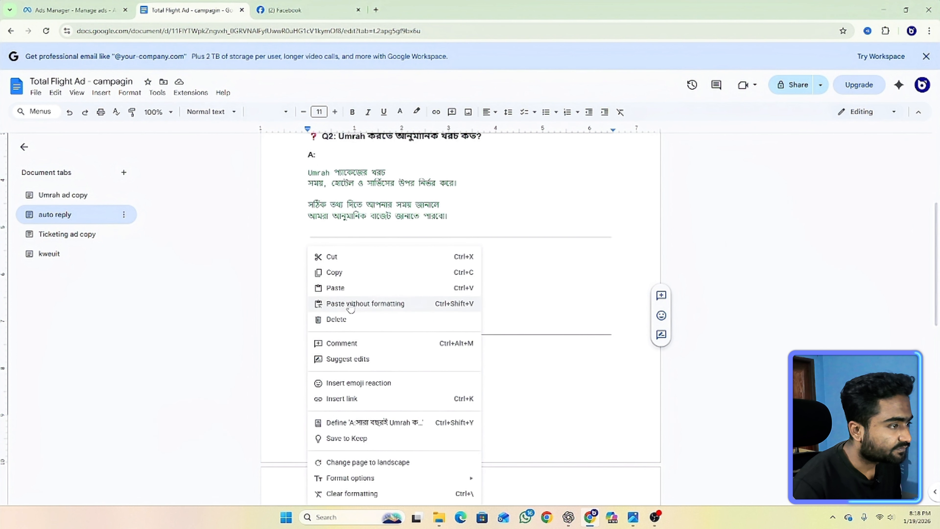
pyautogui.click(523, 278)
pyautogui.moveTo(392, 313); pyautogui.dragTo(310, 296)
pyautogui.rightClick(324, 302)
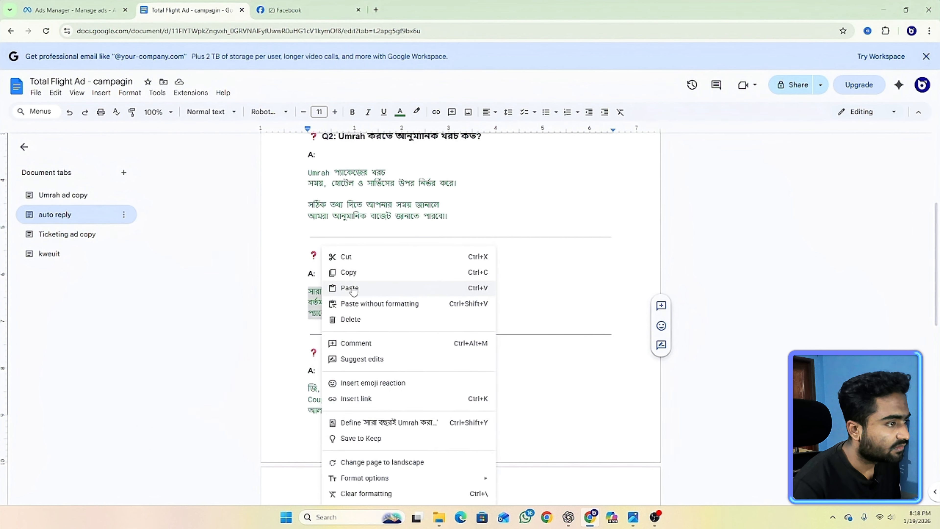
pyautogui.click(348, 271)
pyautogui.click(70, 10)
pyautogui.click(314, 316)
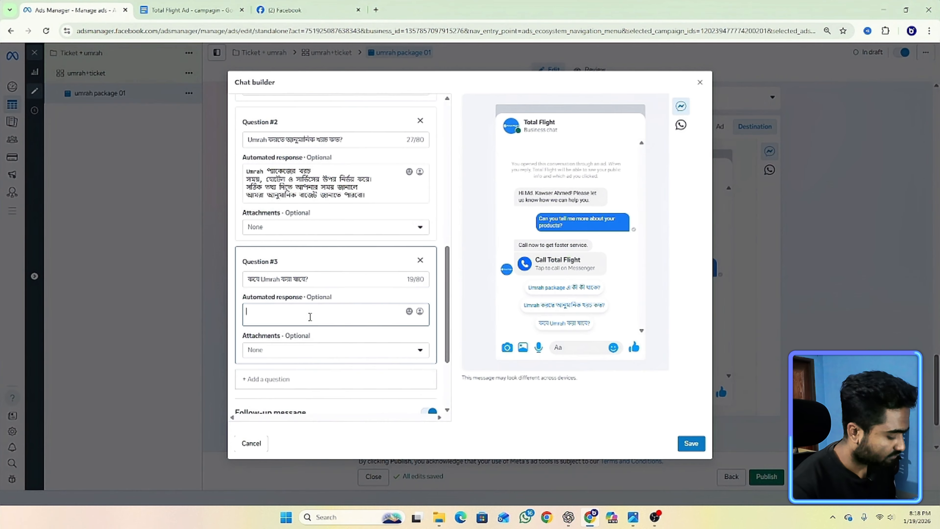
pyautogui.hotkey('ctrl', 'v')
# Add Question #4 with the Q4 question "পরিবারসহ Umrah করা যাবে কি?" copied from the auto reply document.
pyautogui.click(188, 10)
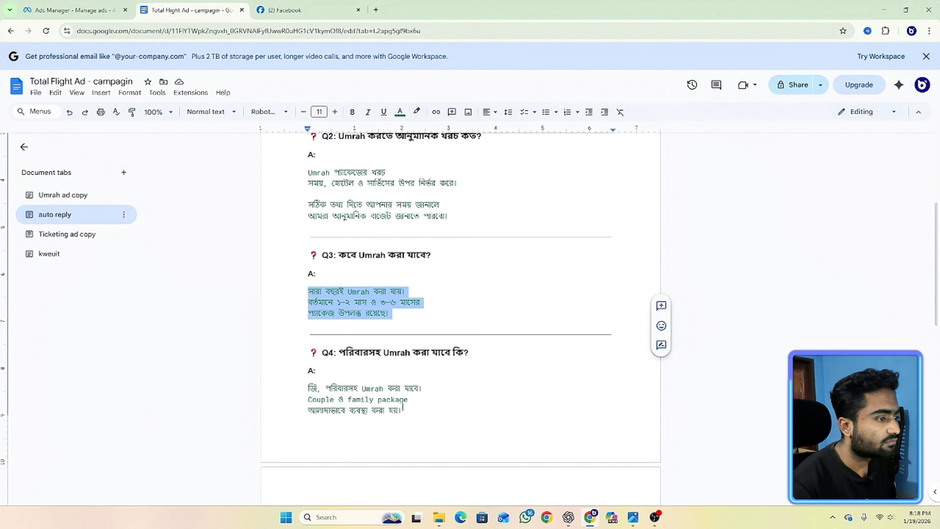
pyautogui.moveTo(469, 355); pyautogui.dragTo(340, 354)
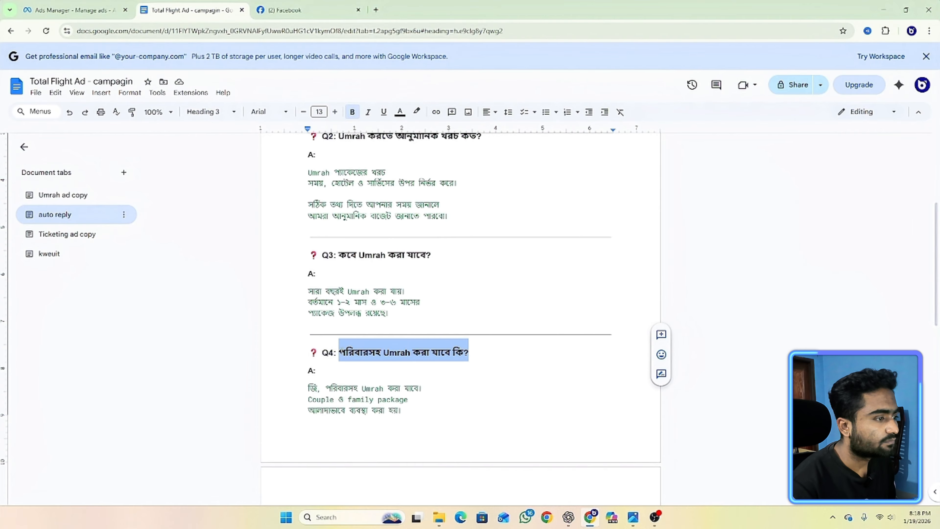
pyautogui.rightClick(341, 352)
pyautogui.click(369, 94)
pyautogui.click(74, 10)
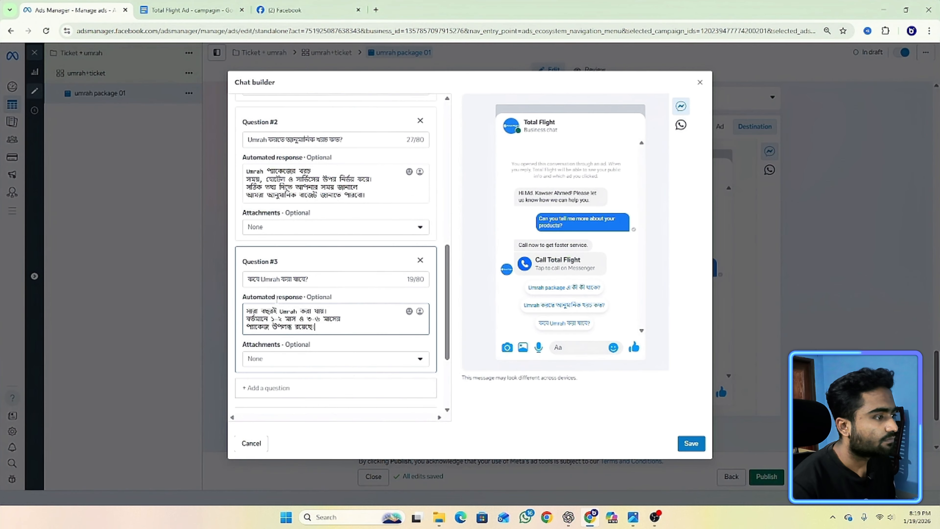
pyautogui.scroll(-1, 281, 359)
pyautogui.scroll(-3, 281, 358)
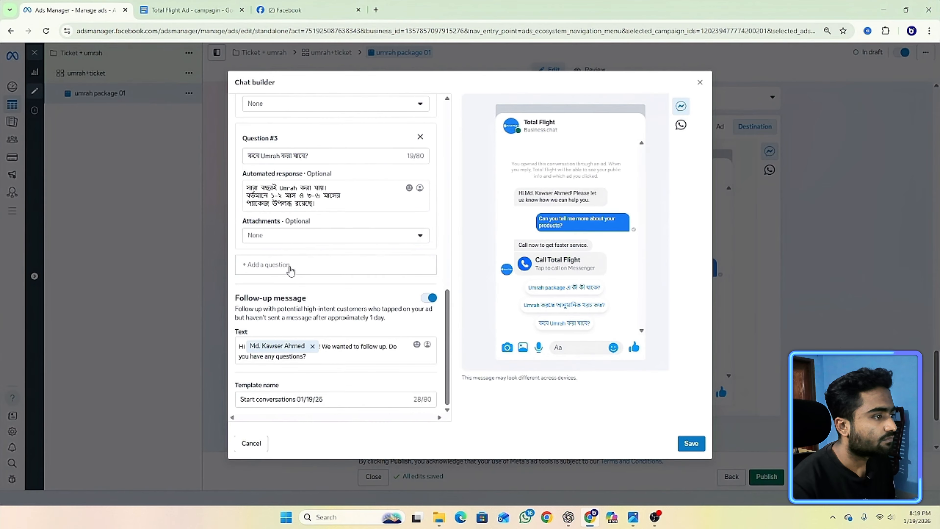
pyautogui.click(288, 269)
pyautogui.click(287, 288)
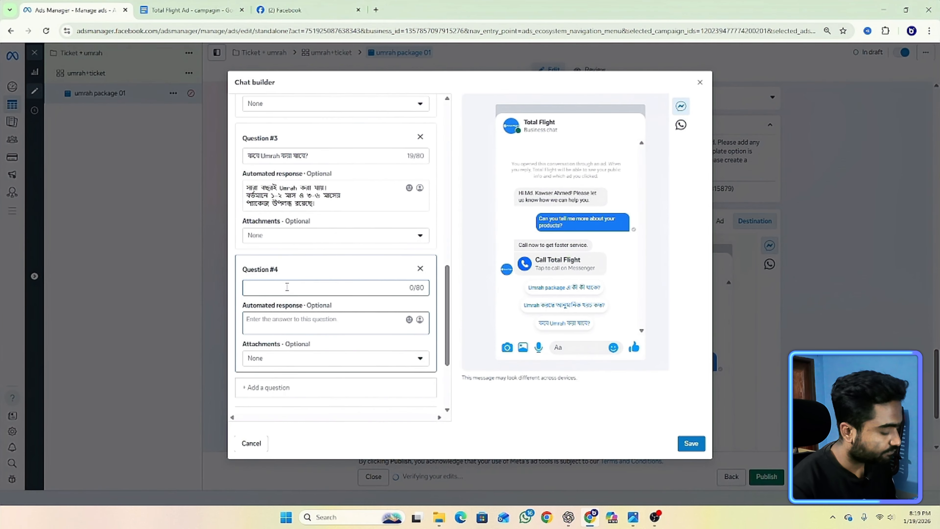
pyautogui.hotkey('ctrl', 'v')
# Copy the Q4 answer about performing Umrah with family from Google Docs into the automated response of Question #4.
pyautogui.click(191, 9)
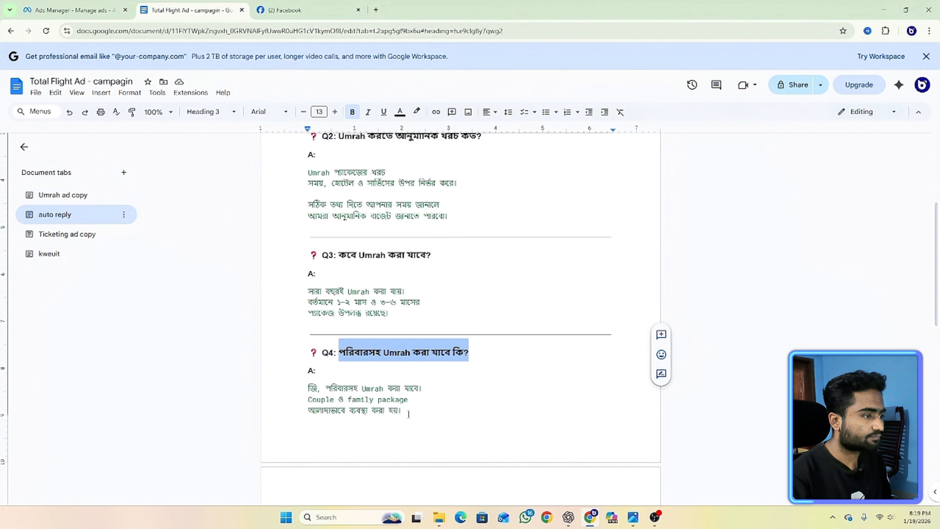
pyautogui.moveTo(409, 414); pyautogui.dragTo(308, 387)
pyautogui.rightClick(319, 389)
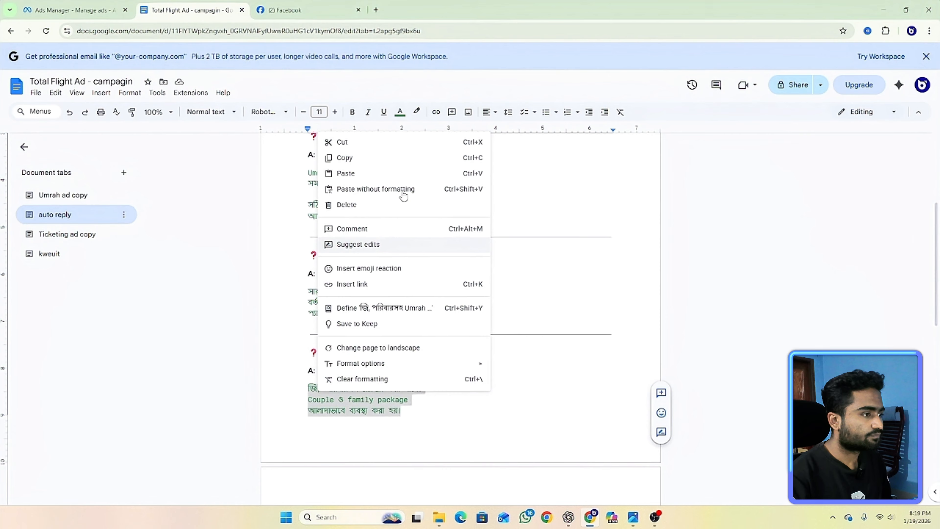
pyautogui.click(347, 157)
pyautogui.click(74, 10)
pyautogui.click(301, 323)
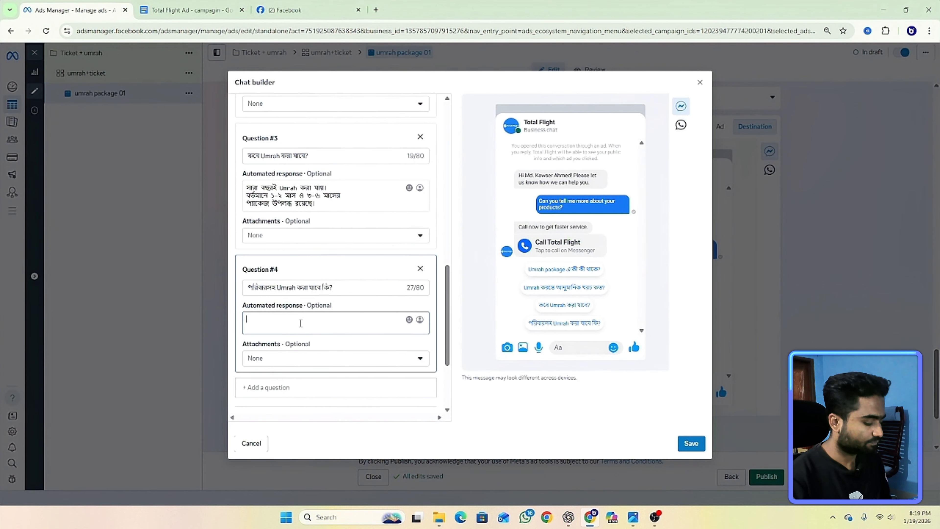
pyautogui.hotkey('ctrl', 'v')
pyautogui.scroll(-3, 302, 326)
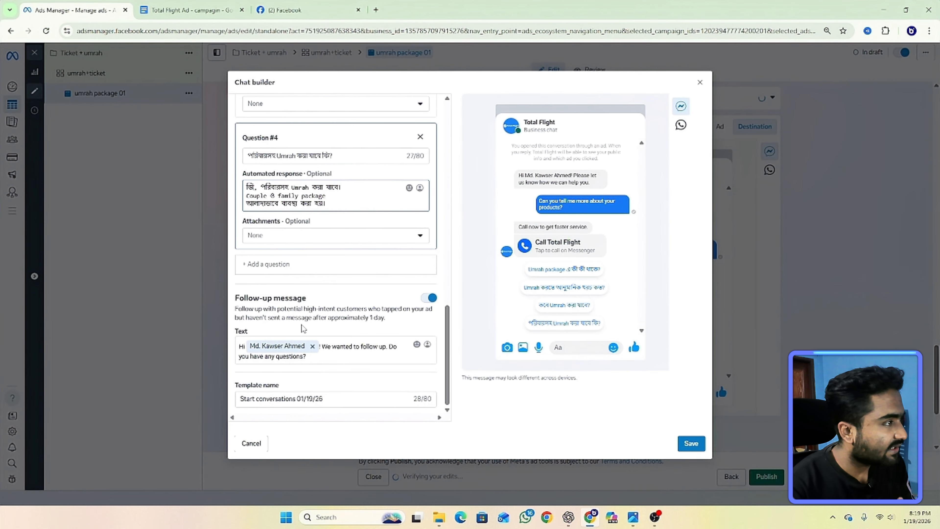
pyautogui.scroll(4, 330, 245)
pyautogui.scroll(-4, 325, 273)
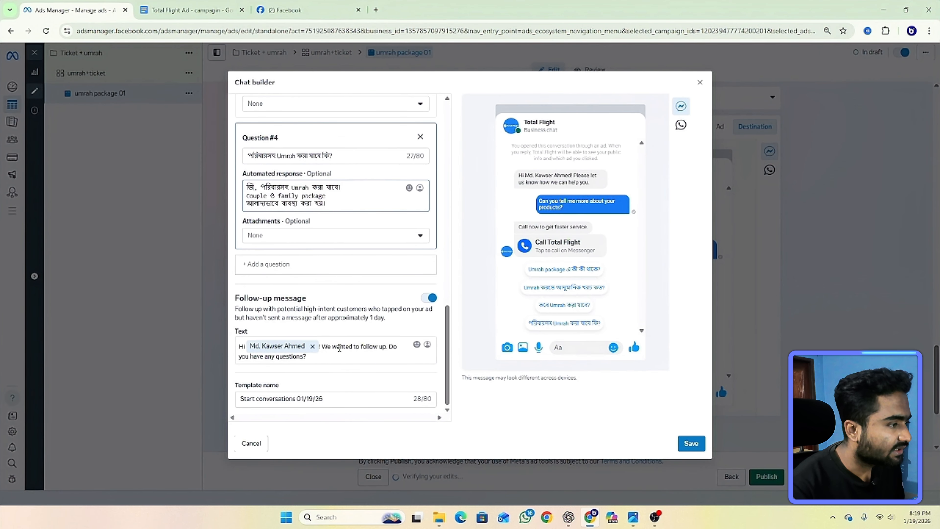
# Switch to ChatGPT and look back through the Ad Campaign Strategy chat for message text.
pyautogui.click(568, 517)
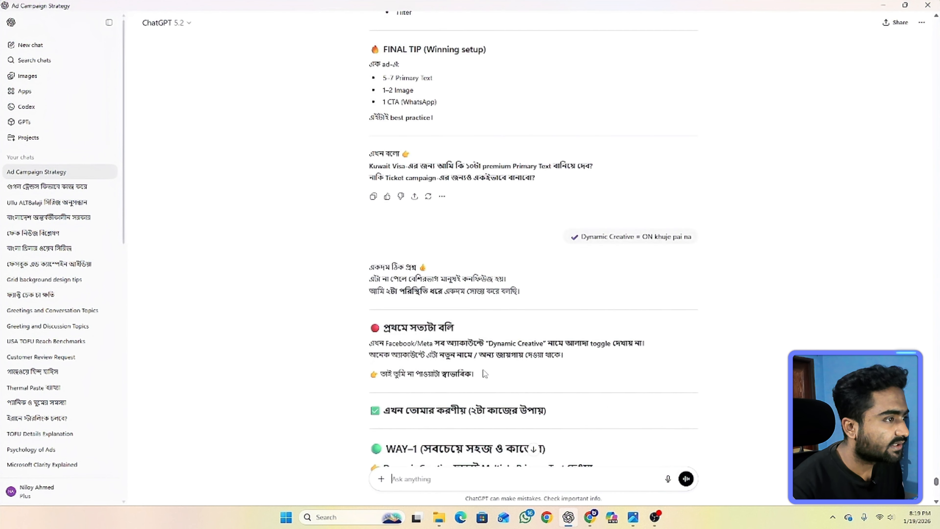
pyautogui.scroll(20, 485, 373)
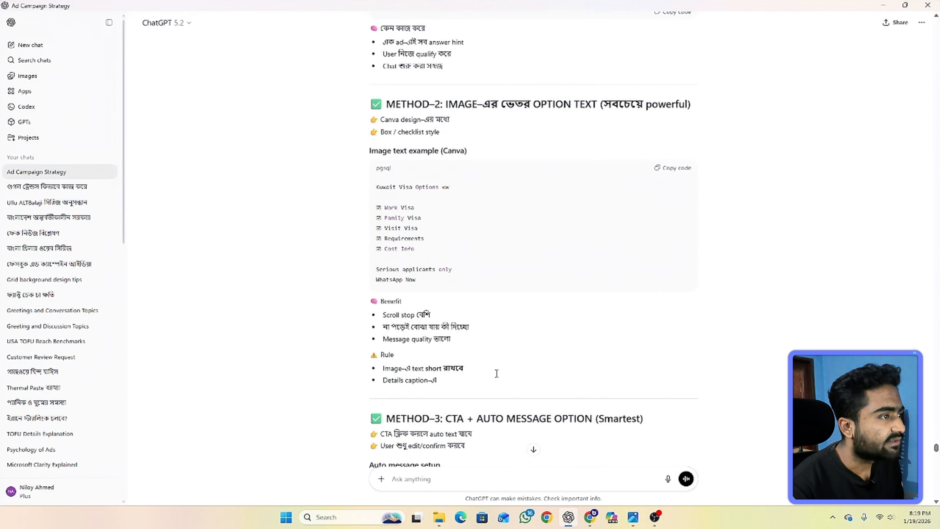
pyautogui.scroll(20, 496, 373)
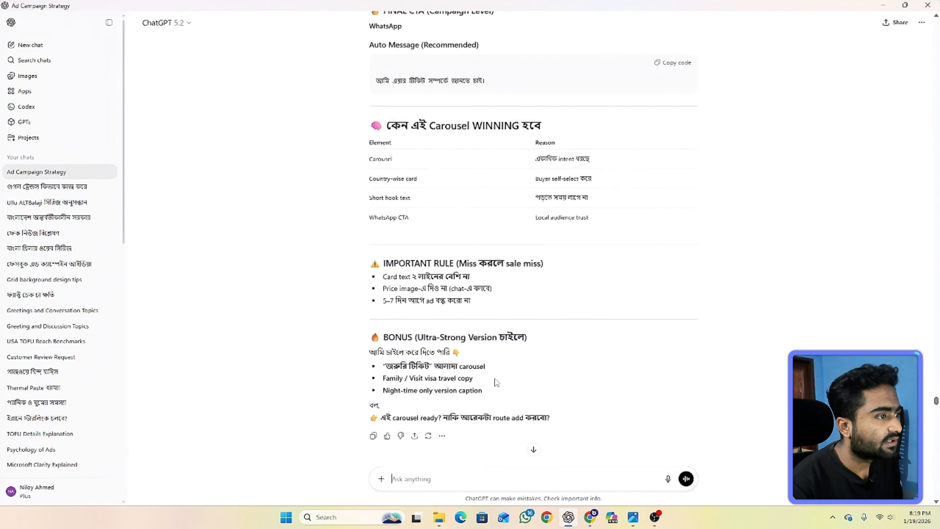
pyautogui.scroll(-8, 497, 383)
# Copy the Total Flight office address message from the self-chat in WhatsApp and return to the chat builder in Chrome.
pyautogui.click(526, 518)
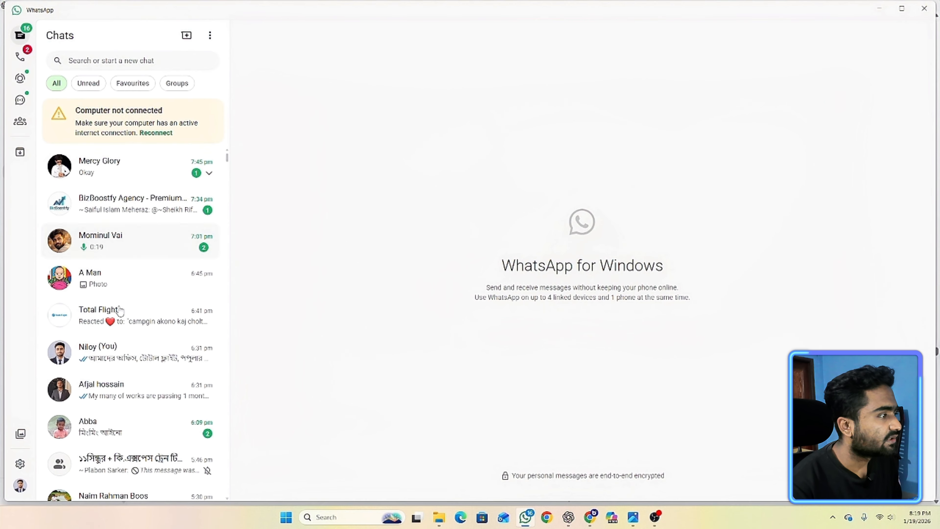
pyautogui.click(183, 298)
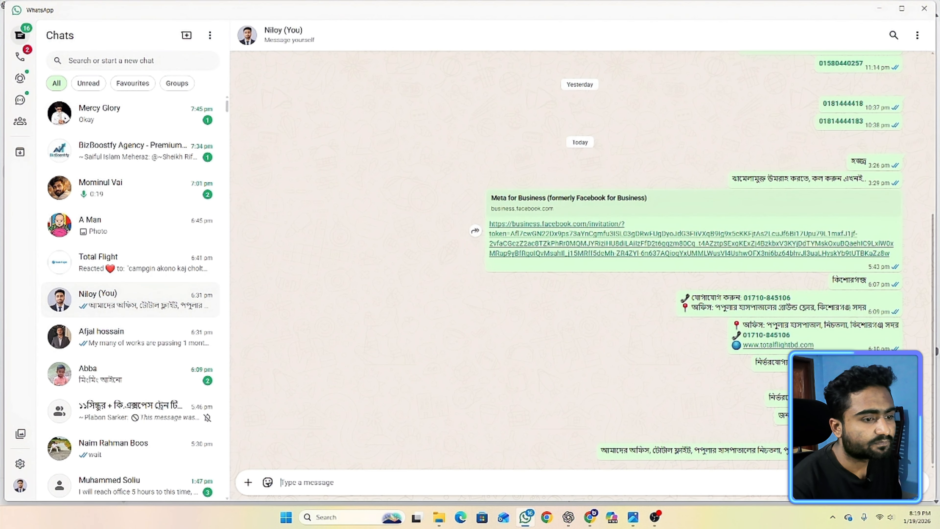
pyautogui.rightClick(732, 248)
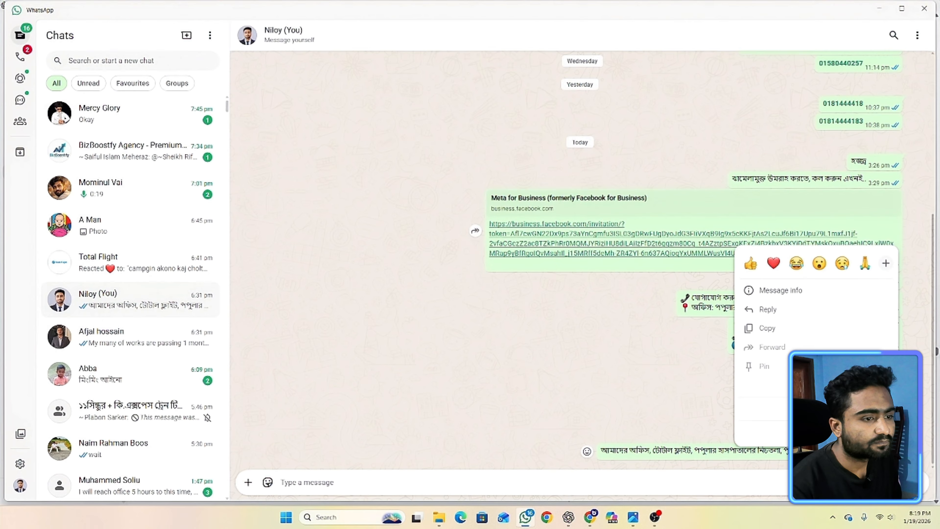
pyautogui.click(783, 328)
pyautogui.click(592, 518)
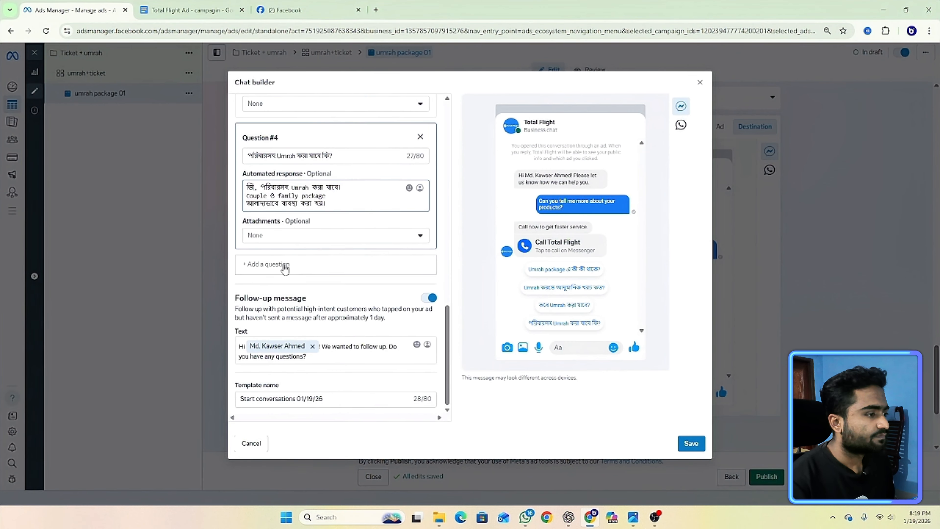
# Replace "We wanted to follow up. Do you have any questions?" in the follow-up message with the Umrah welcome text from the clipboard history.
pyautogui.click(331, 348)
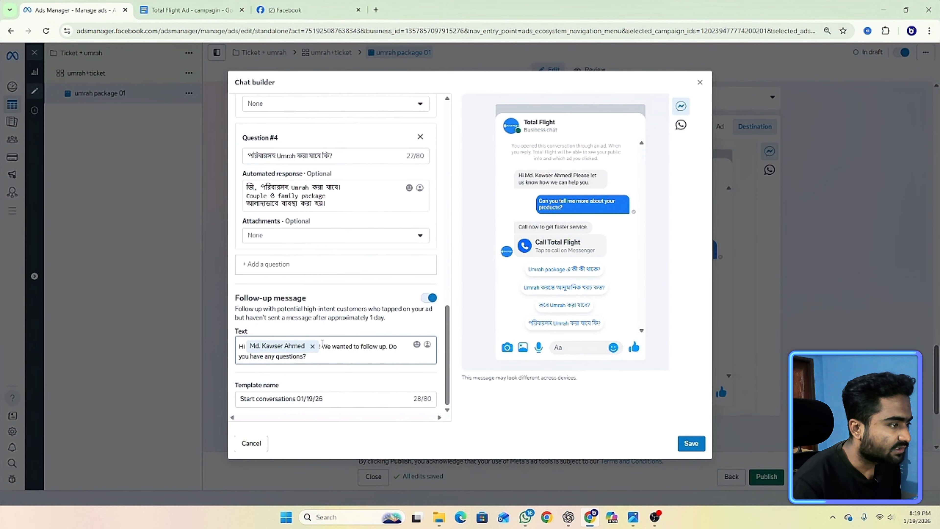
pyautogui.moveTo(321, 346); pyautogui.dragTo(369, 359)
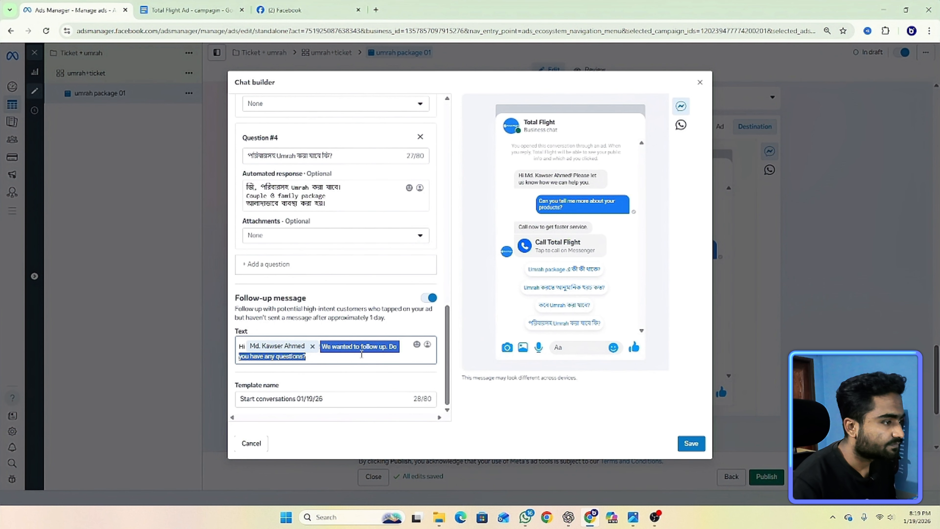
pyautogui.press('super+v')
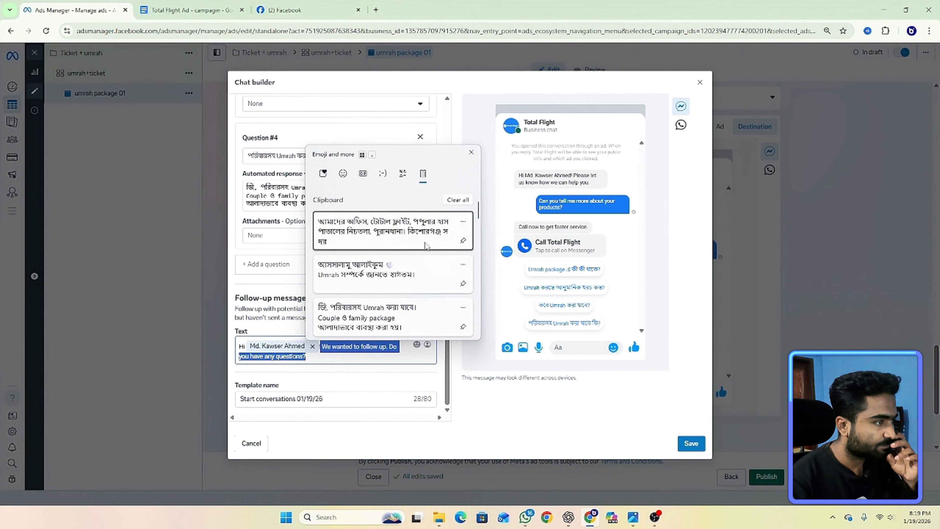
pyautogui.click(391, 266)
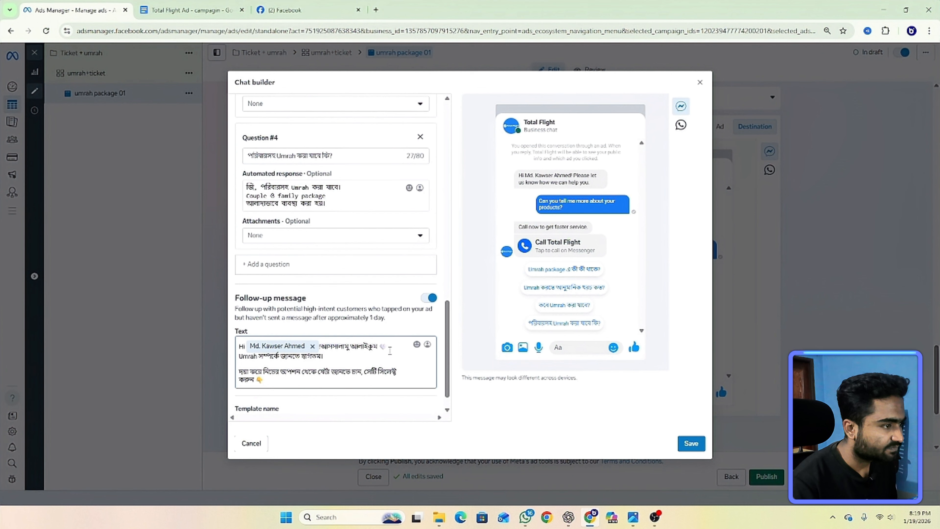
# Move the greeting "আসসালামু আলাইকুম" ahead of the customer name in the follow-up message, replacing "Hi" and removing the stray exclamation mark.
pyautogui.moveTo(389, 347); pyautogui.dragTo(230, 353)
pyautogui.press('BackSpace')
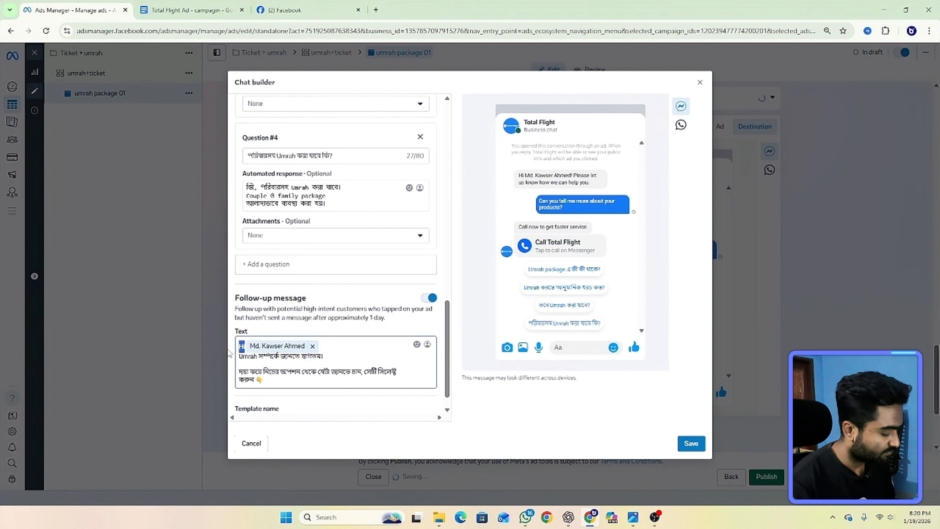
pyautogui.hotkey('ctrl', 'v')
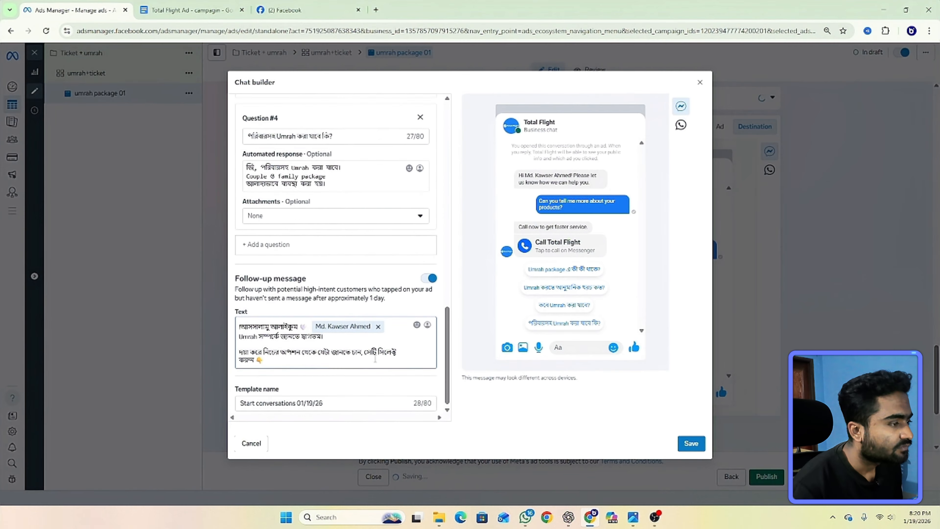
pyautogui.scroll(-1, 371, 362)
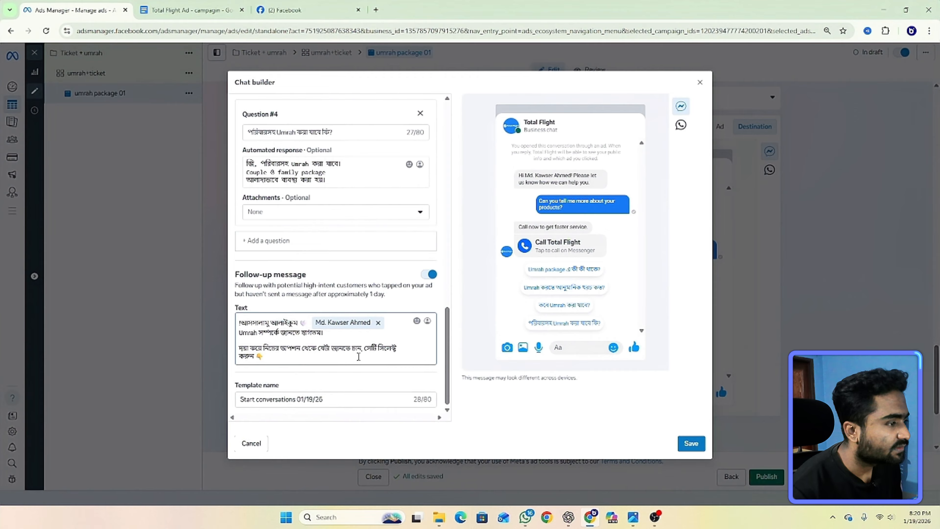
pyautogui.click(239, 321)
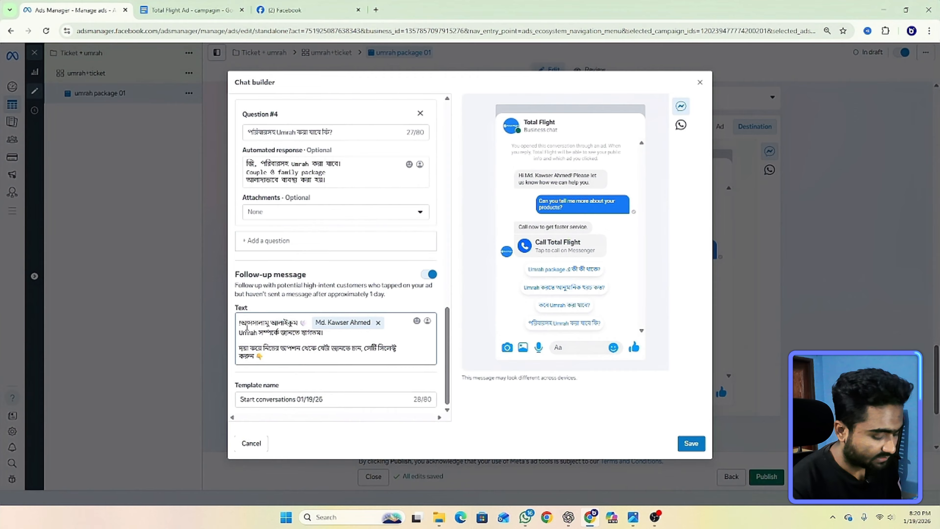
pyautogui.press('BackSpace')
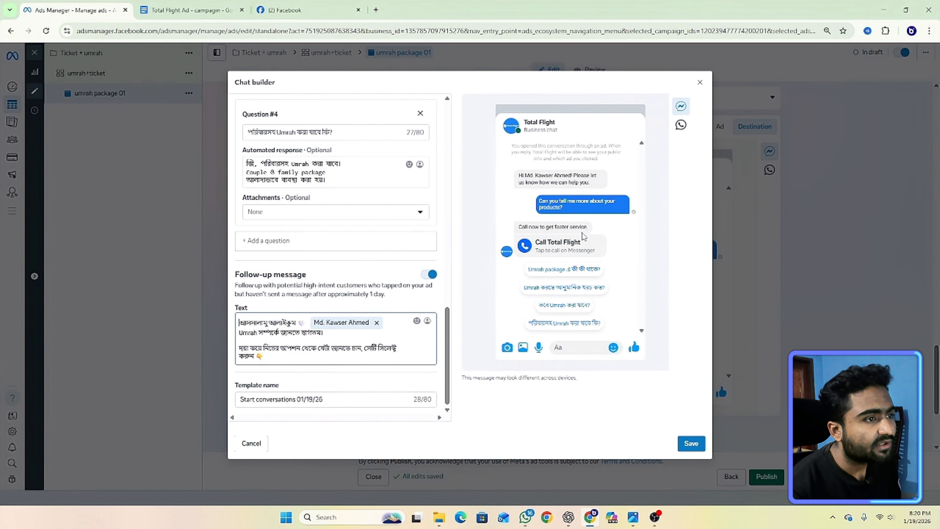
# Preview the chat template as it appears in WhatsApp and save it.
pyautogui.click(681, 125)
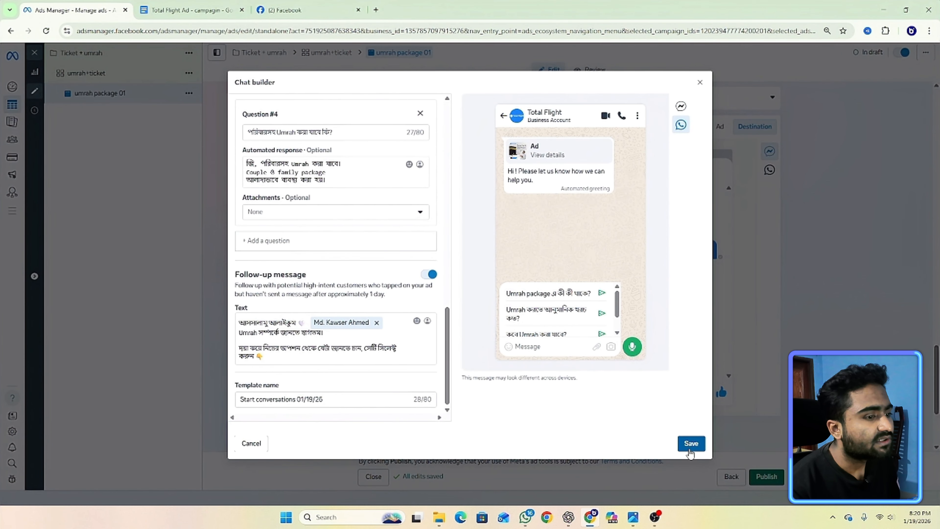
pyautogui.click(691, 444)
pyautogui.scroll(-5, 471, 254)
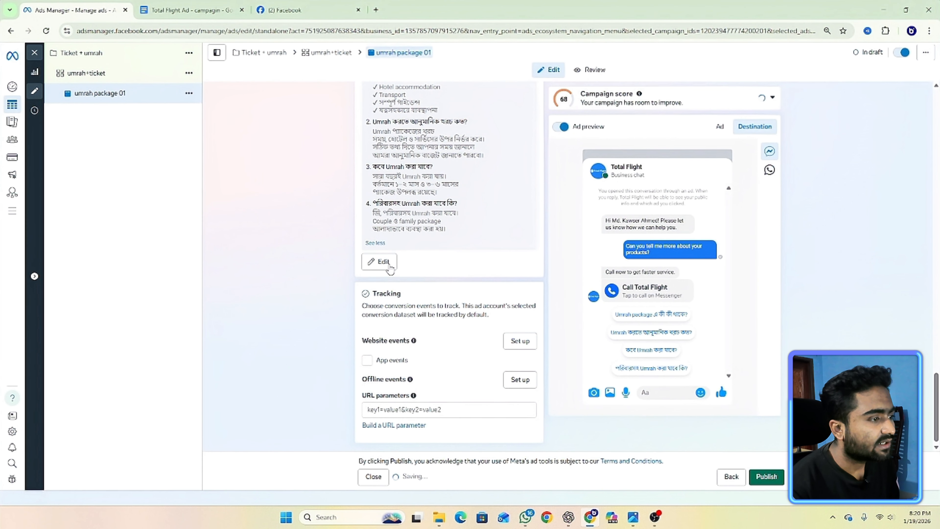
# Duplicate the ad "umrah package 01" once into the existing campaign "Ticket + umrah" and ad set "umrah+ticket".
pyautogui.scroll(15, 500, 235)
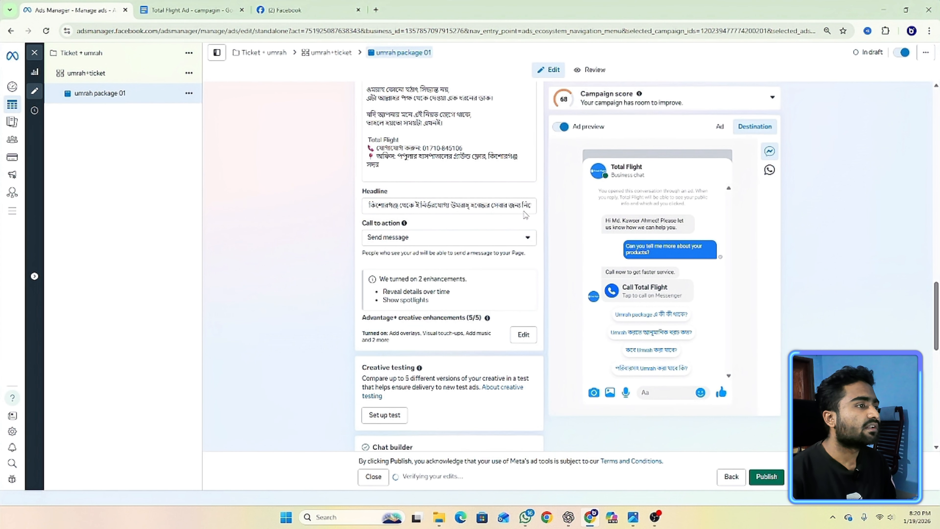
pyautogui.scroll(10, 490, 172)
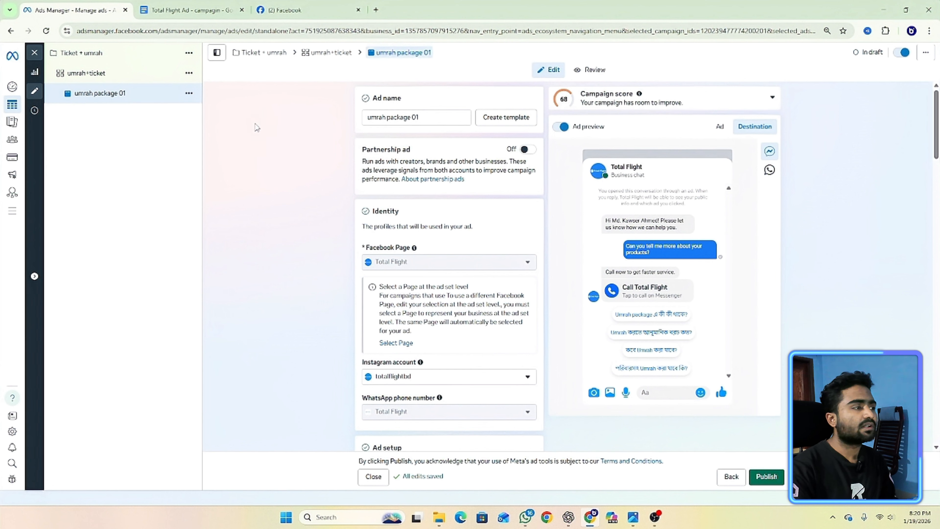
pyautogui.click(189, 95)
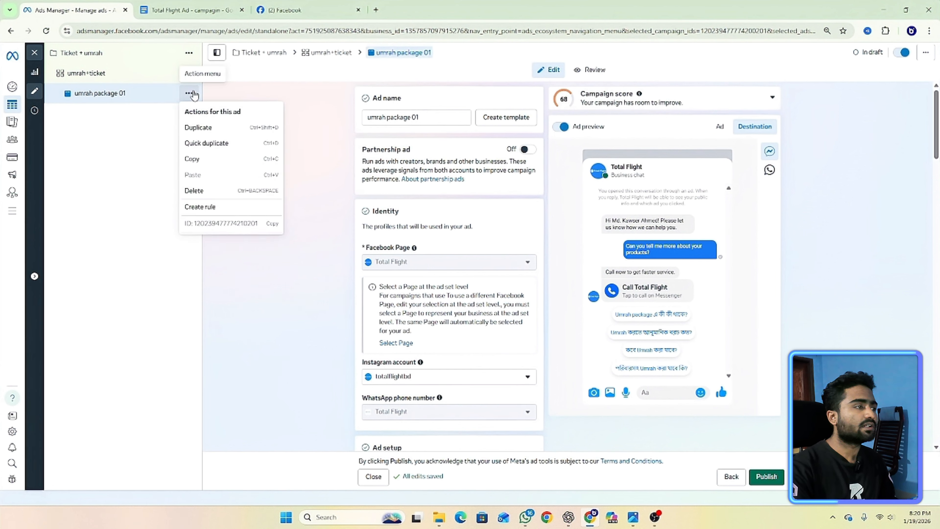
pyautogui.click(210, 128)
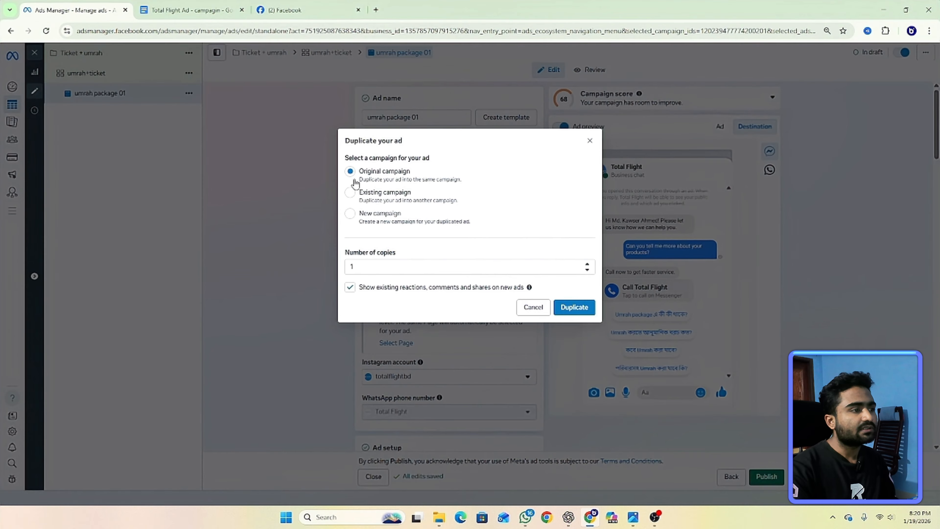
pyautogui.click(368, 196)
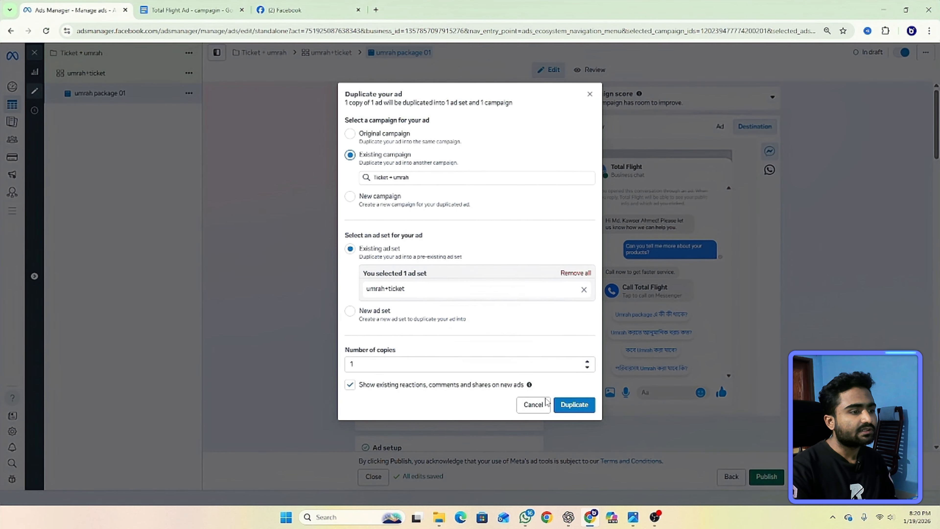
pyautogui.click(575, 406)
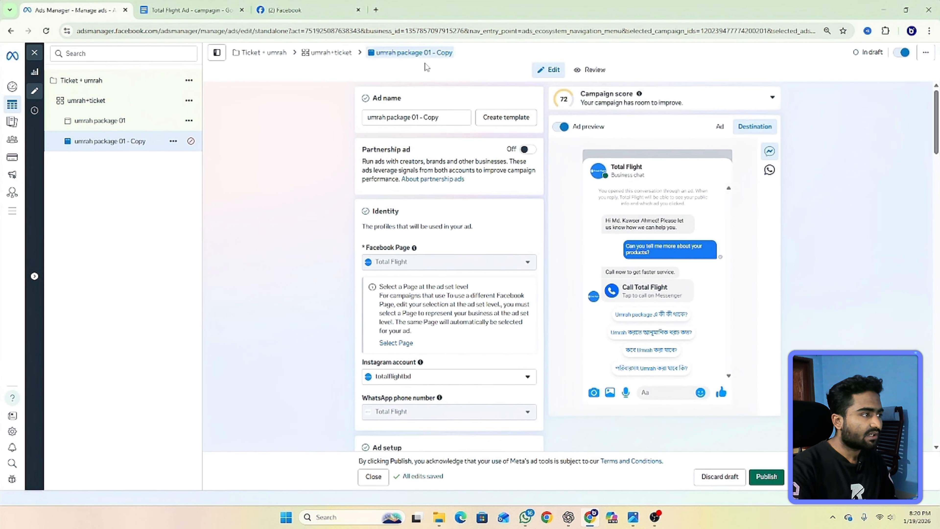
# Open the name of the duplicated ad for editing.
pyautogui.doubleClick(135, 142)
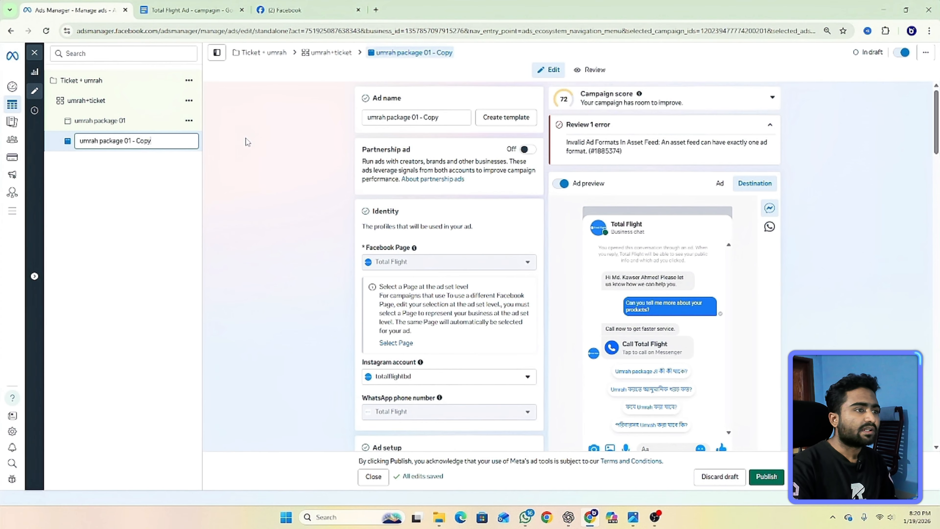
# Rename the duplicated "umrah package 01 - Copy" ad as "ticketing 02".
pyautogui.scroll(-2, 557, 208)
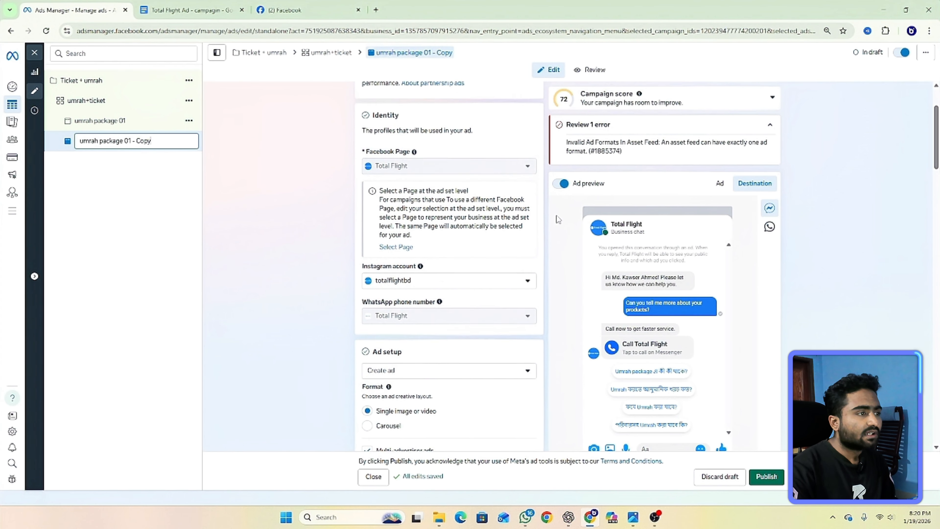
pyautogui.scroll(2, 557, 213)
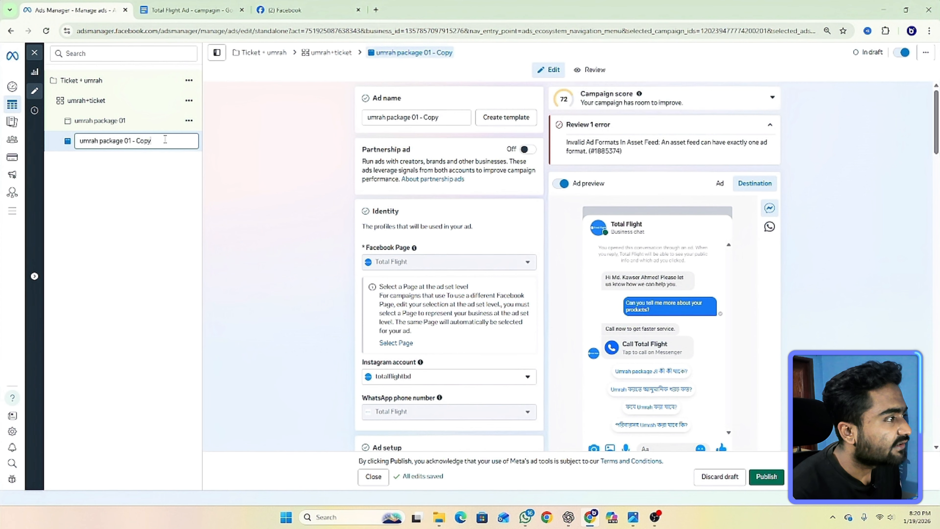
pyautogui.moveTo(165, 139); pyautogui.dragTo(34, 146)
pyautogui.press('BackSpace')
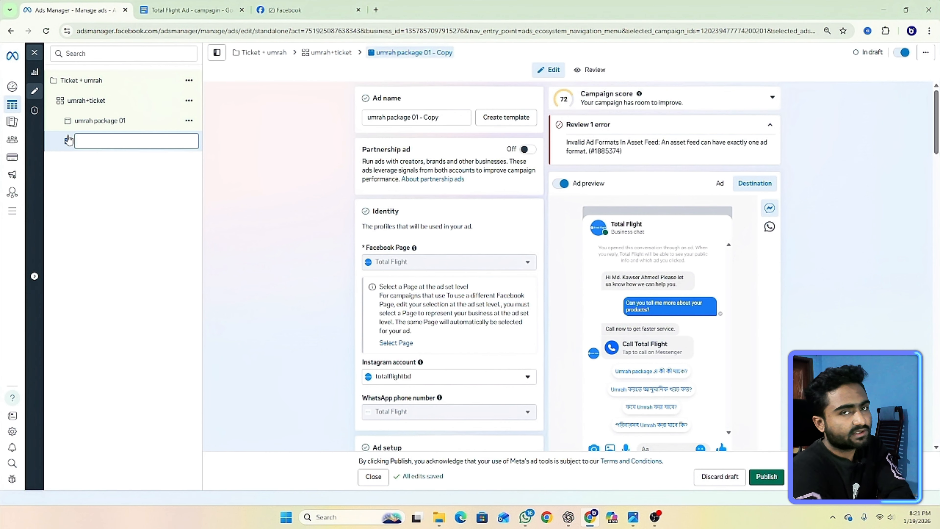
pyautogui.write('t')
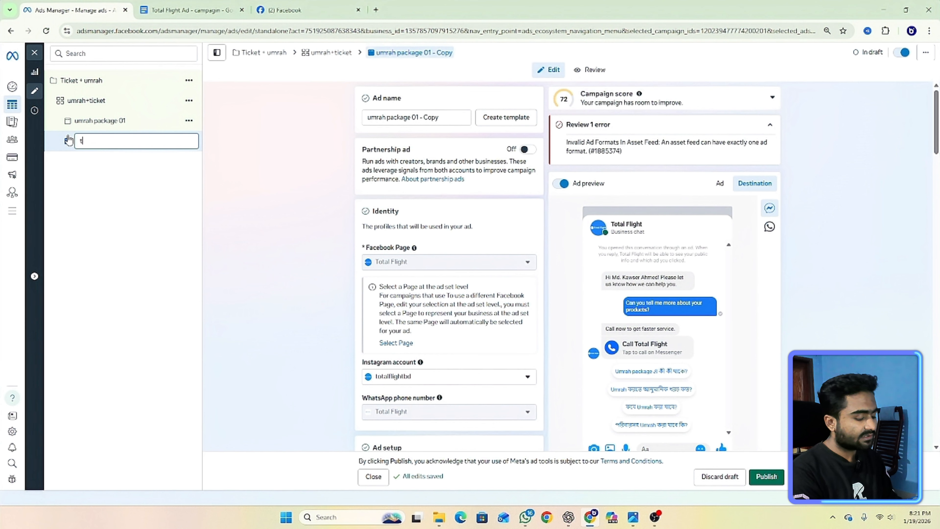
pyautogui.write('icketing 02')
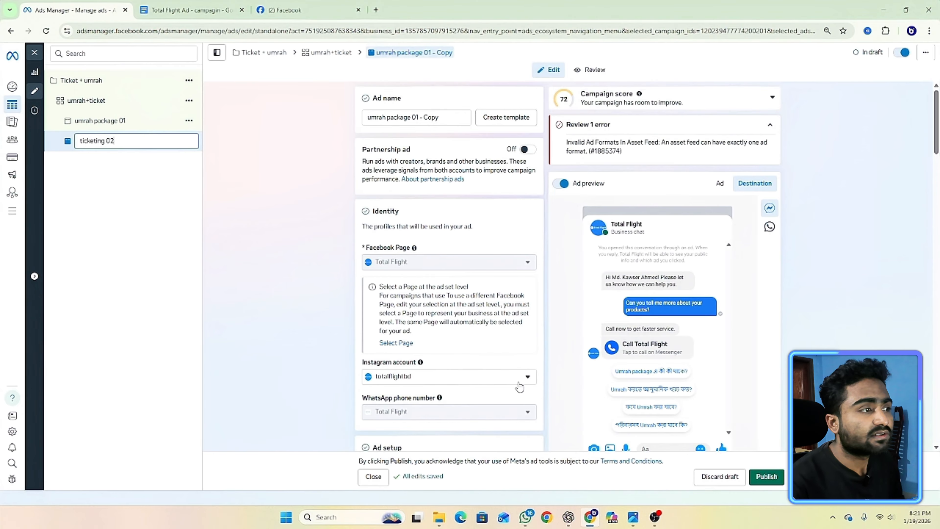
pyautogui.click(770, 124)
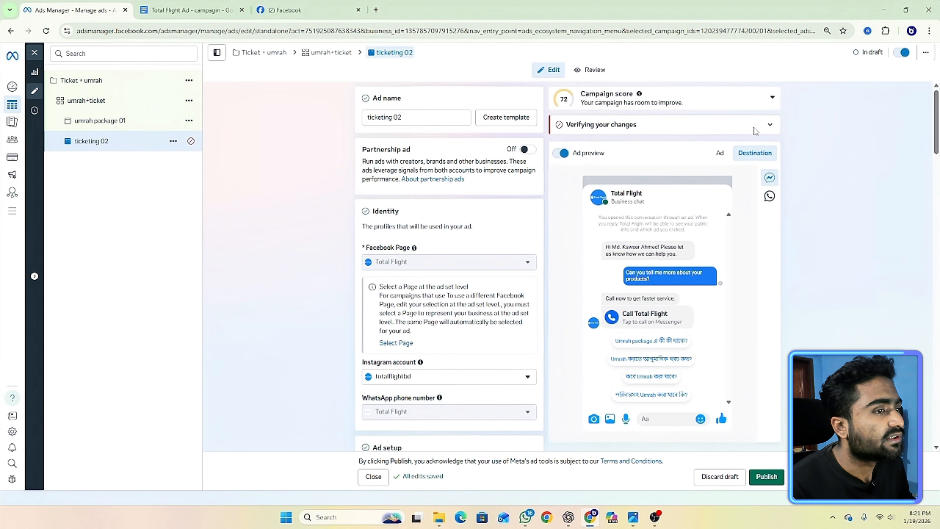
pyautogui.click(770, 125)
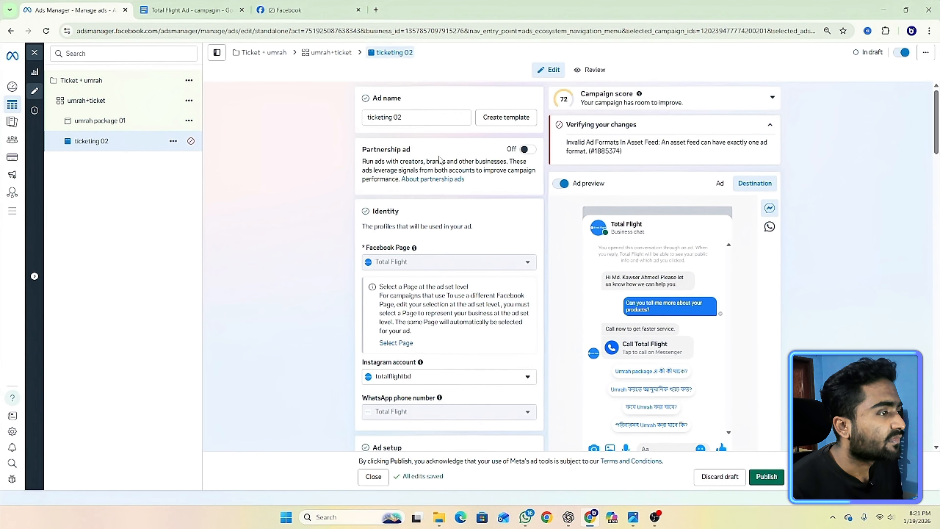
# Set the ticketing 02 ad's format to Carousel in its ad setup.
pyautogui.scroll(-3, 439, 159)
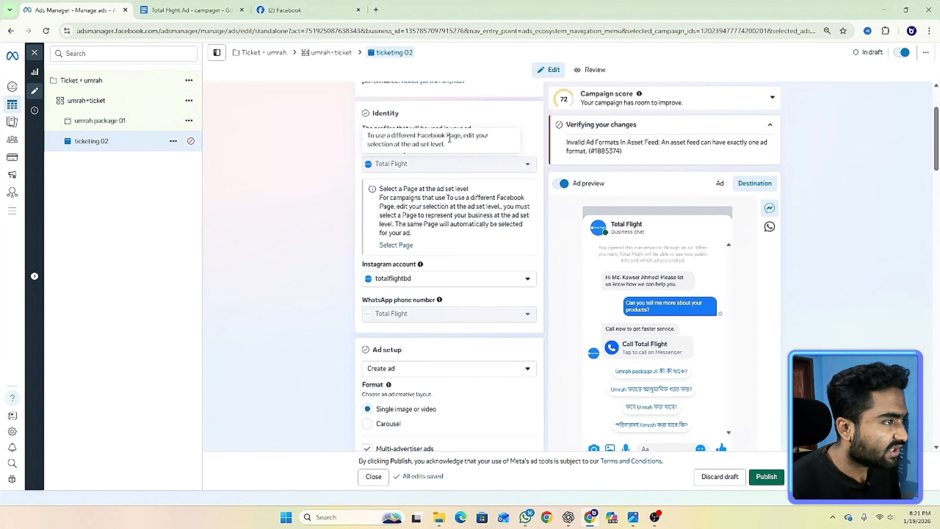
pyautogui.scroll(2, 449, 138)
pyautogui.scroll(-5, 454, 247)
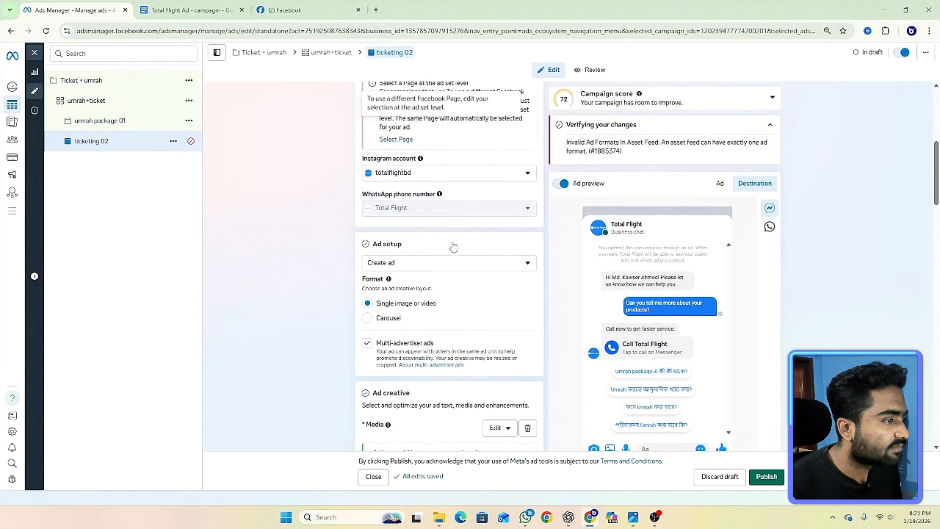
pyautogui.scroll(-2, 453, 247)
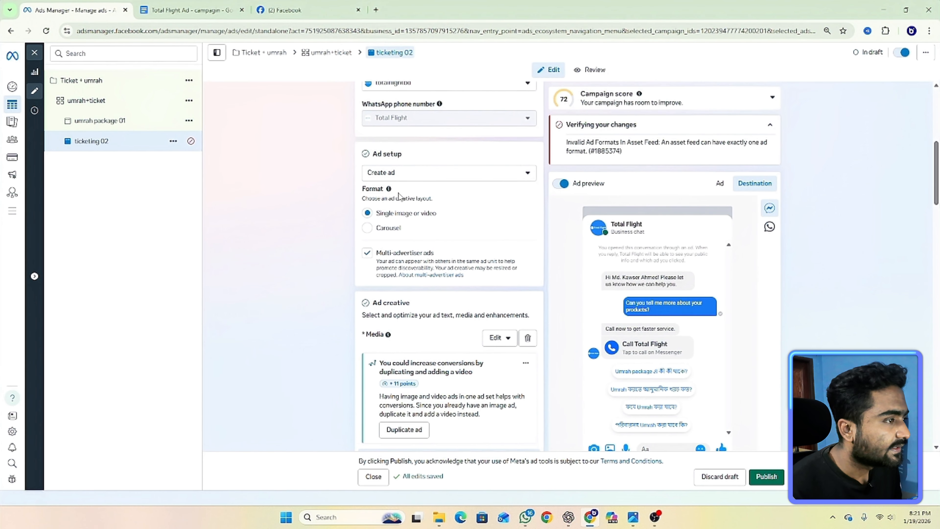
pyautogui.click(368, 229)
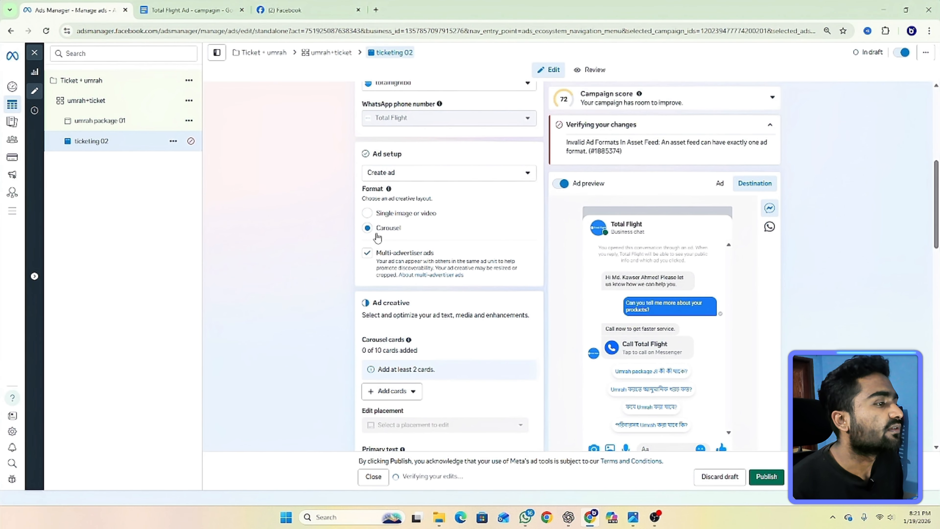
pyautogui.scroll(7, 451, 216)
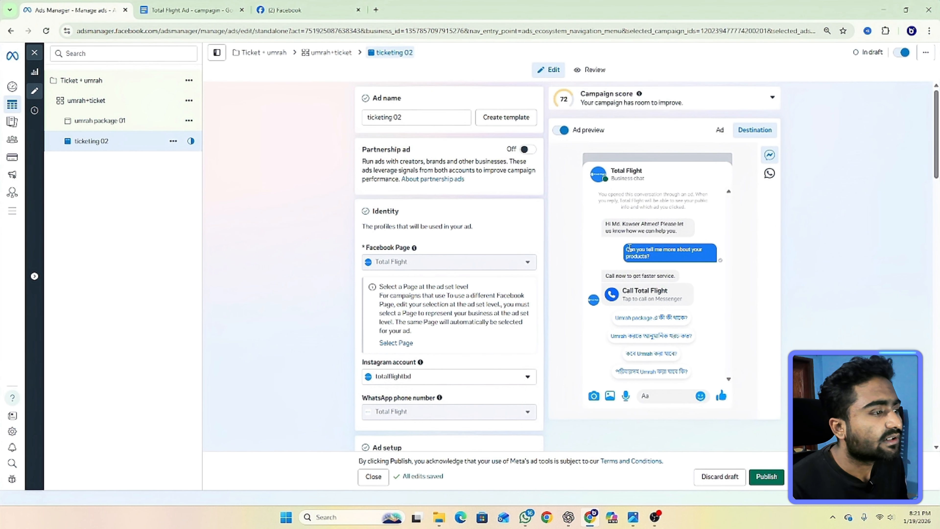
pyautogui.scroll(-6, 461, 206)
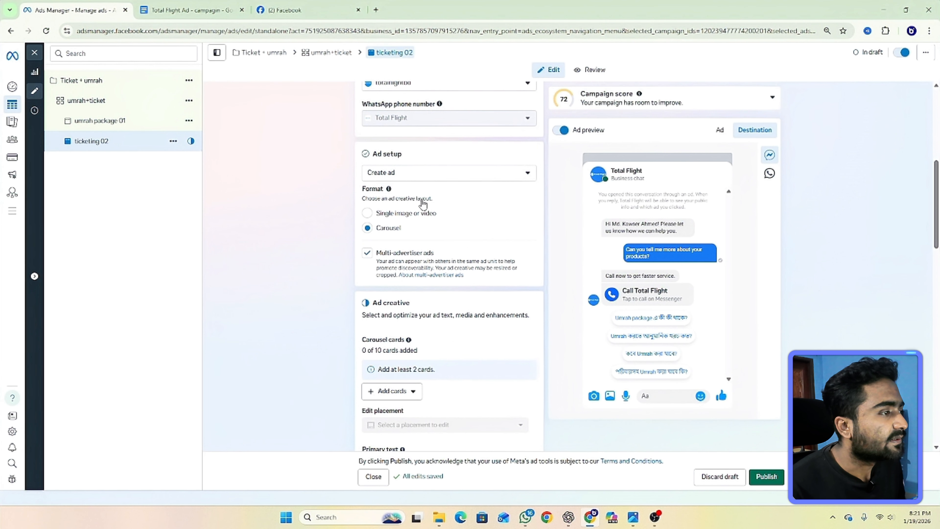
pyautogui.click(408, 179)
pyautogui.click(309, 196)
# Try to add carousel image cards by uploading malaysia, Dubai, saudia arab and Oman_Muscat-ticket-price from Downloads.
pyautogui.scroll(-5, 548, 274)
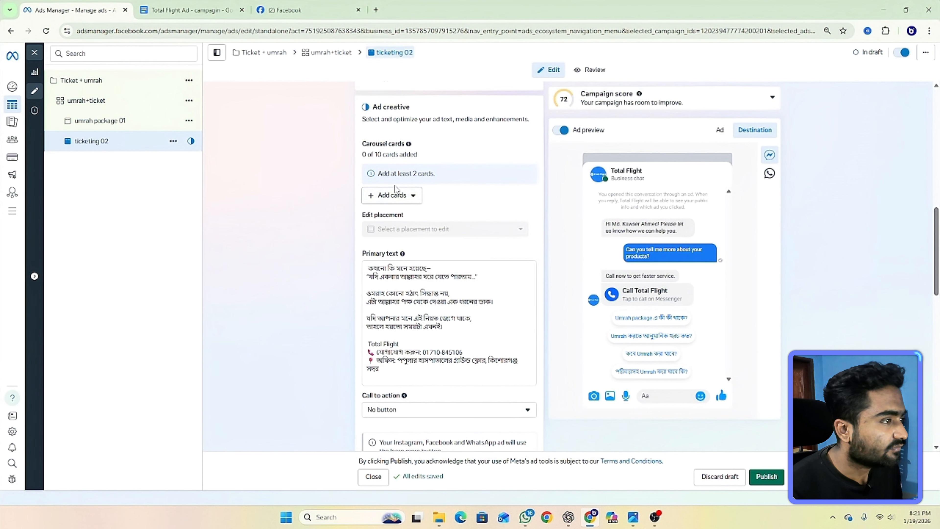
pyautogui.click(395, 195)
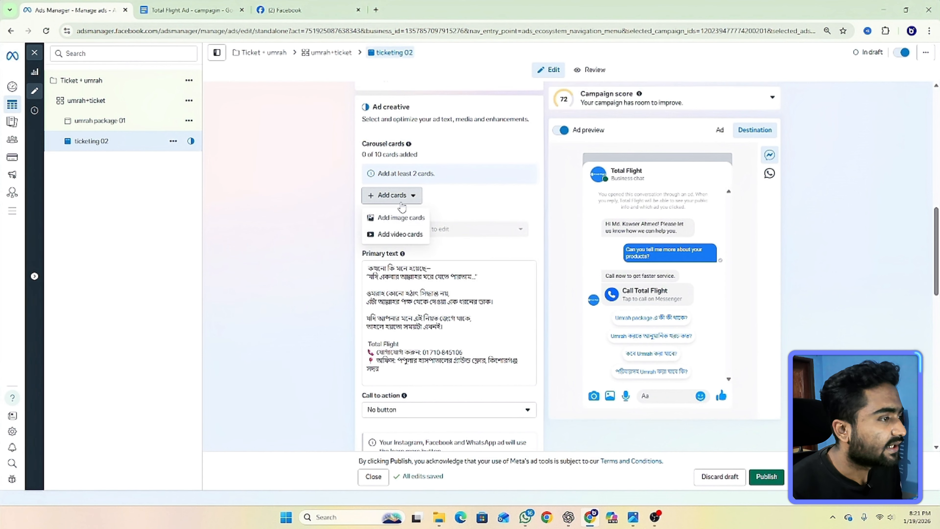
pyautogui.click(400, 218)
pyautogui.click(656, 131)
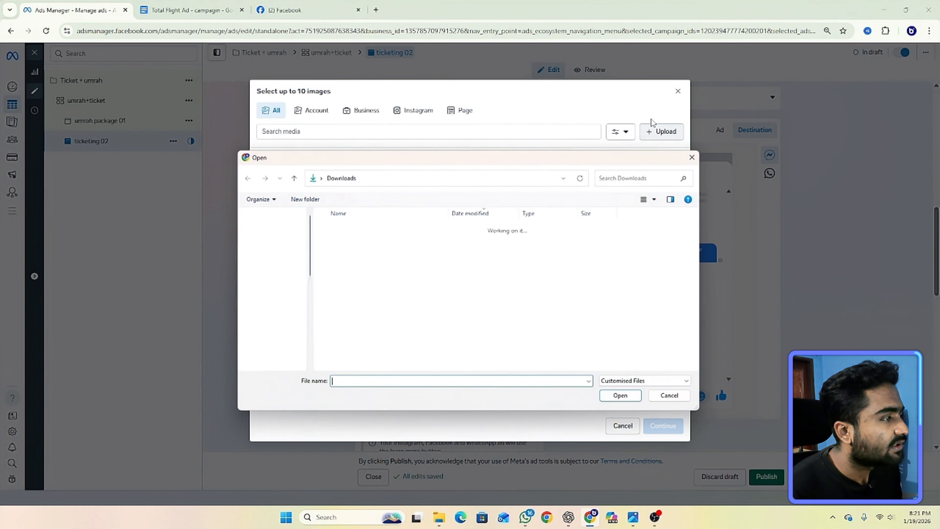
pyautogui.moveTo(324, 259); pyautogui.dragTo(335, 300)
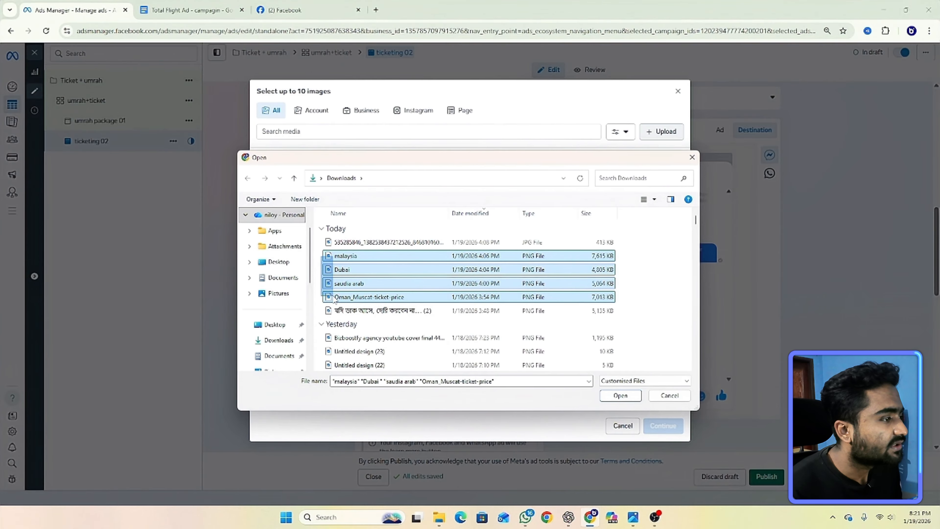
pyautogui.click(636, 398)
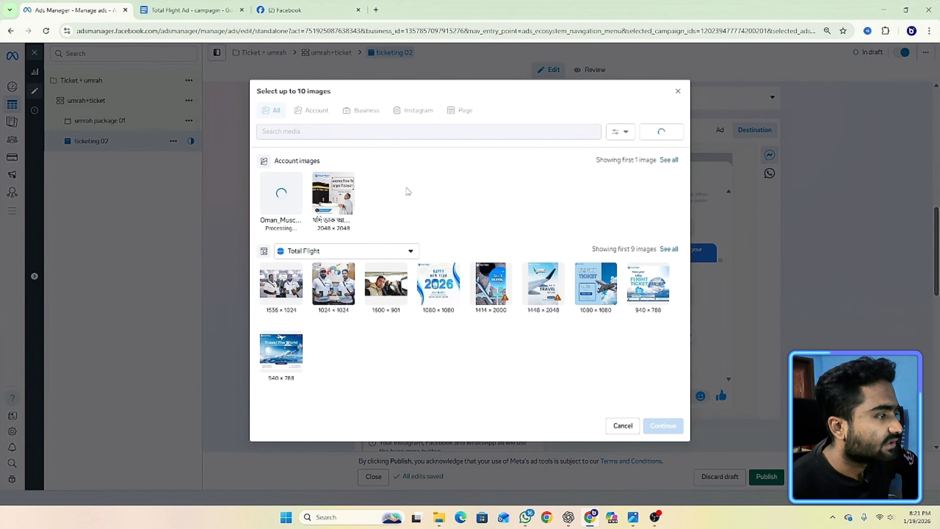
pyautogui.click(678, 91)
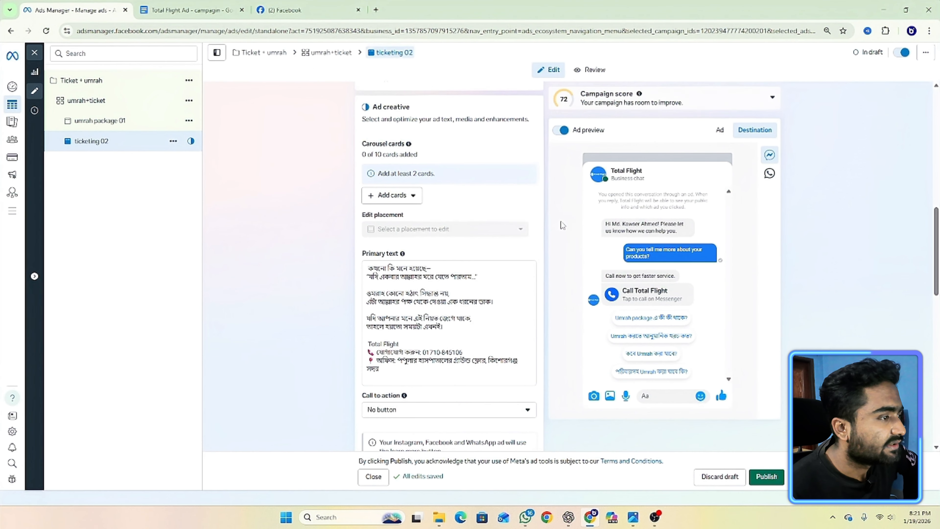
pyautogui.scroll(-3, 467, 257)
pyautogui.click(456, 255)
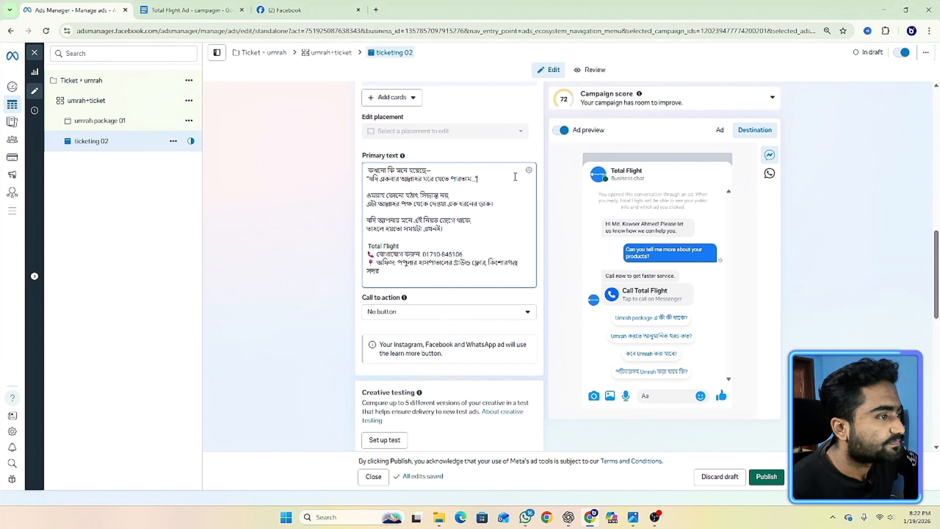
pyautogui.click(414, 139)
pyautogui.scroll(2, 474, 243)
pyautogui.scroll(-4, 448, 247)
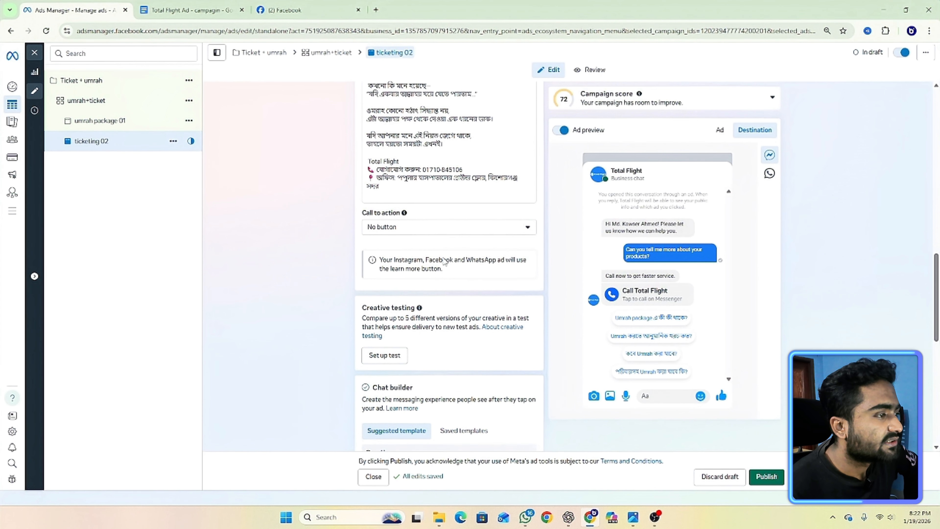
pyautogui.scroll(2, 460, 199)
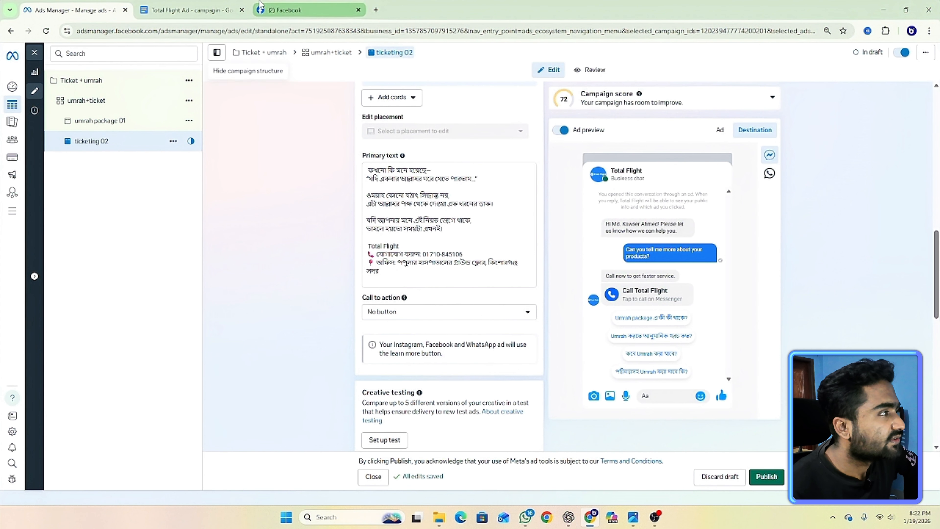
# Switch to the Total Flight Ad document in Google Docs and copy the carousel primary text from its Ticketing ad copy section.
pyautogui.click(169, 8)
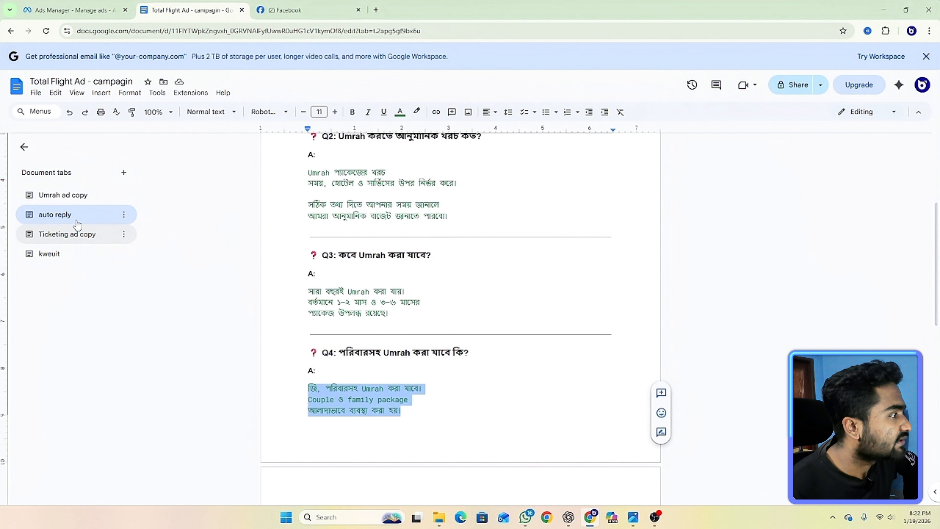
pyautogui.scroll(3, 511, 248)
pyautogui.click(82, 234)
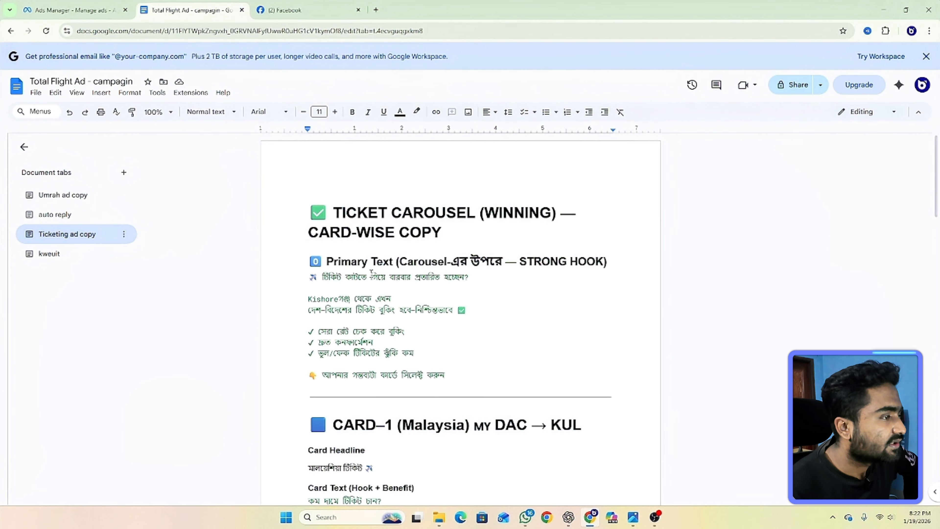
pyautogui.scroll(-3, 371, 272)
pyautogui.moveTo(304, 178); pyautogui.dragTo(448, 282)
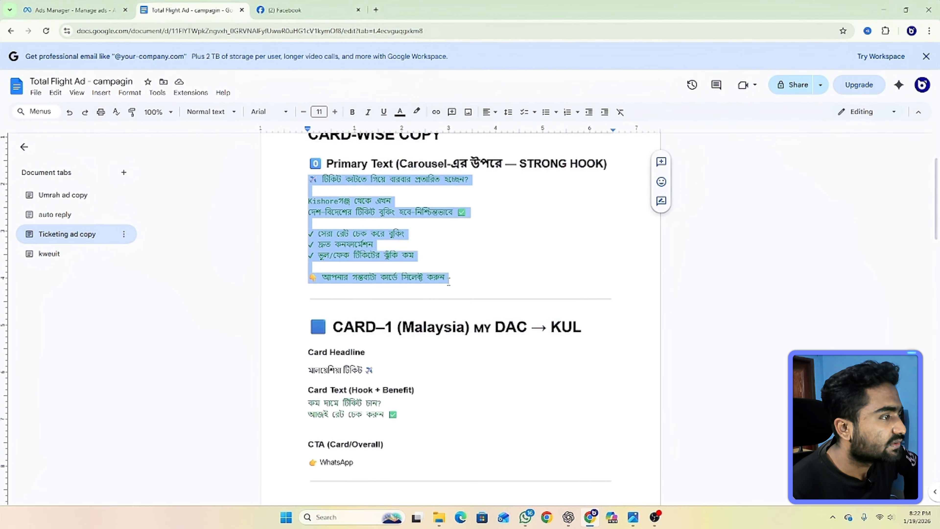
pyautogui.rightClick(375, 224)
pyautogui.click(396, 246)
# Return to Ads Manager and replace the ticketing 02 ad's primary text with the copied ticketing text.
pyautogui.click(298, 10)
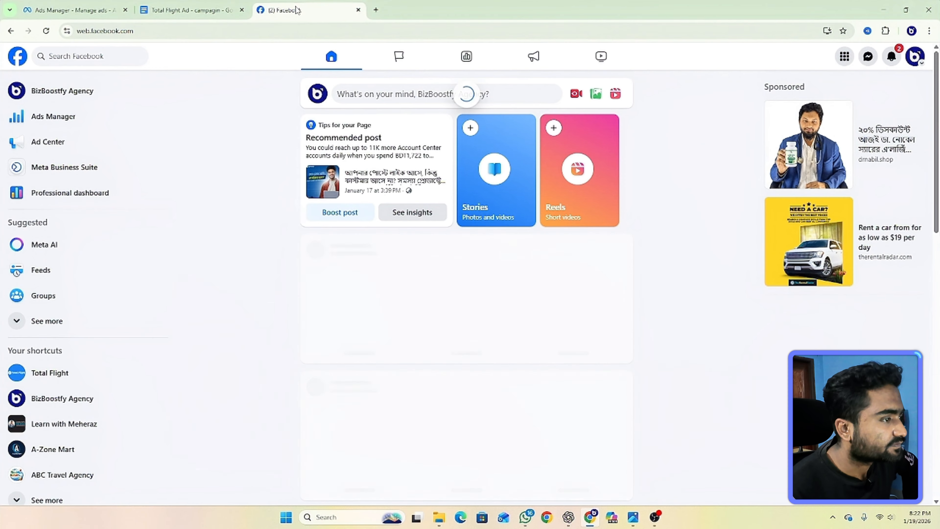
pyautogui.click(189, 10)
pyautogui.click(74, 10)
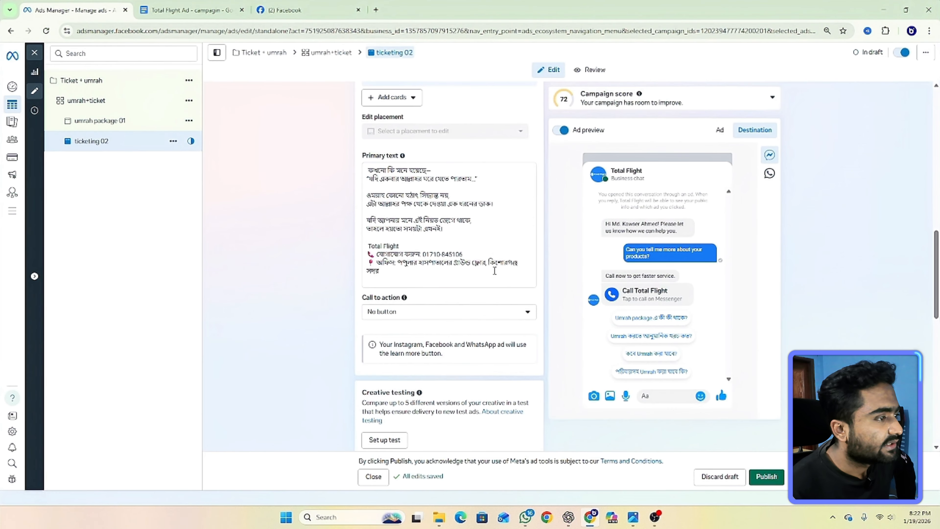
pyautogui.click(462, 250)
pyautogui.moveTo(422, 271); pyautogui.dragTo(363, 174)
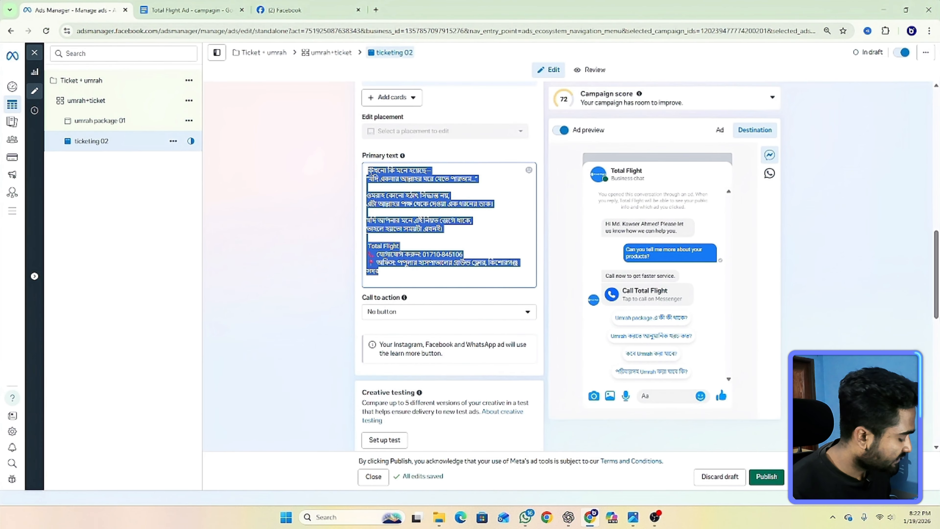
pyautogui.press('super+v')
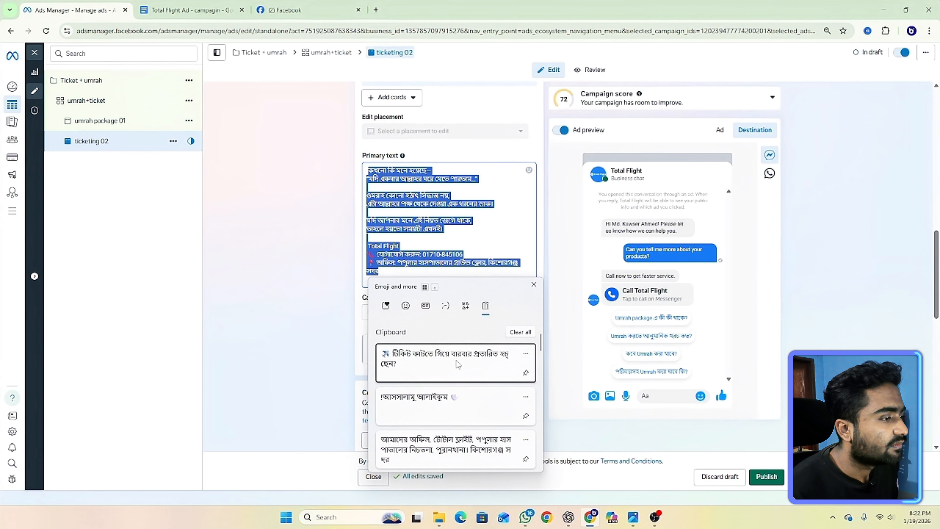
pyautogui.click(458, 365)
pyautogui.scroll(-3, 492, 314)
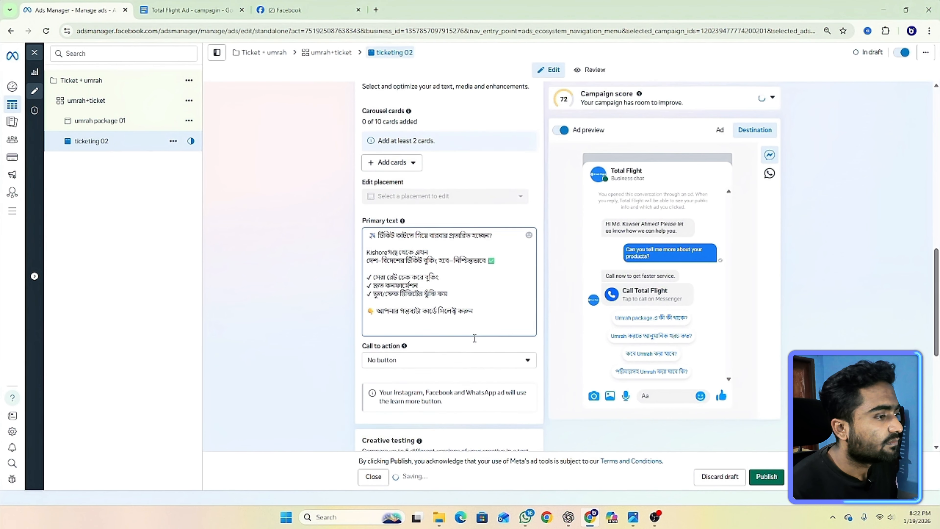
pyautogui.scroll(3, 479, 297)
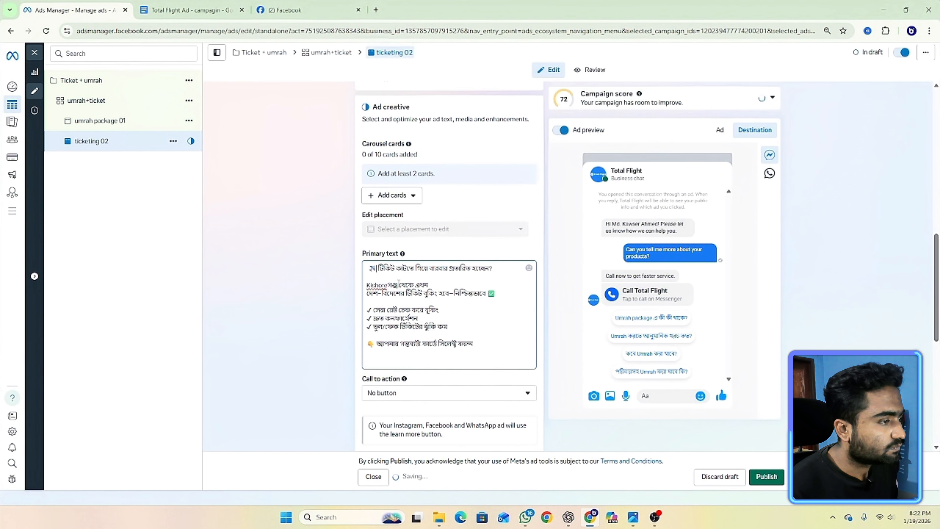
pyautogui.moveTo(398, 285); pyautogui.dragTo(367, 288)
pyautogui.click(465, 315)
pyautogui.scroll(3, 471, 313)
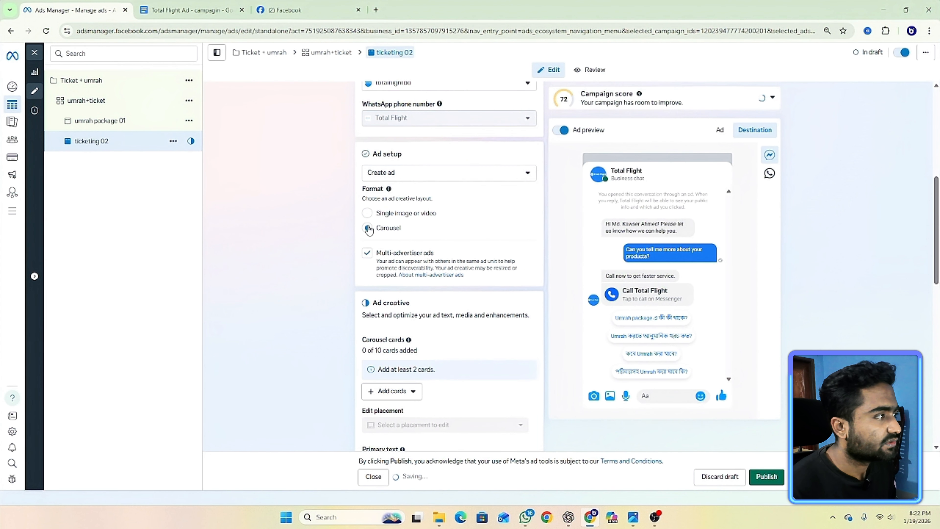
# Open the umrah package 01 ad and copy the word কিশোরগঞ্জ from the office line of its primary text.
pyautogui.click(119, 120)
pyautogui.scroll(-5, 437, 329)
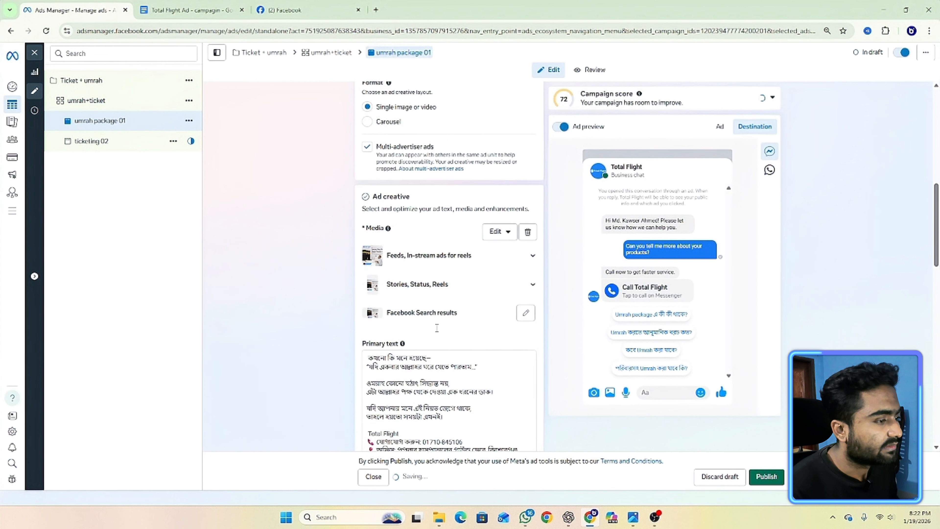
pyautogui.click(526, 360)
pyautogui.hotkey('ctrl', 'a')
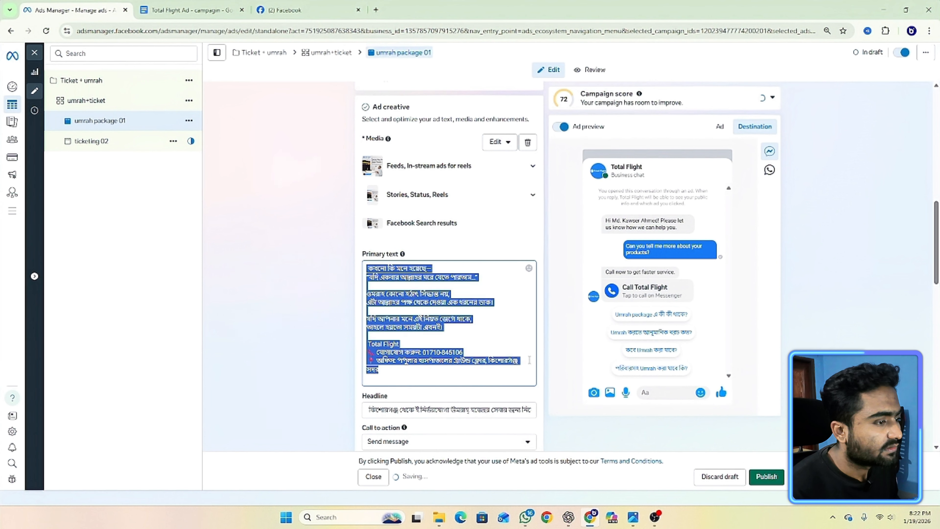
pyautogui.click(526, 360)
pyautogui.hotkey('ctrl', 'a')
pyautogui.click(526, 359)
pyautogui.moveTo(526, 359); pyautogui.dragTo(526, 372)
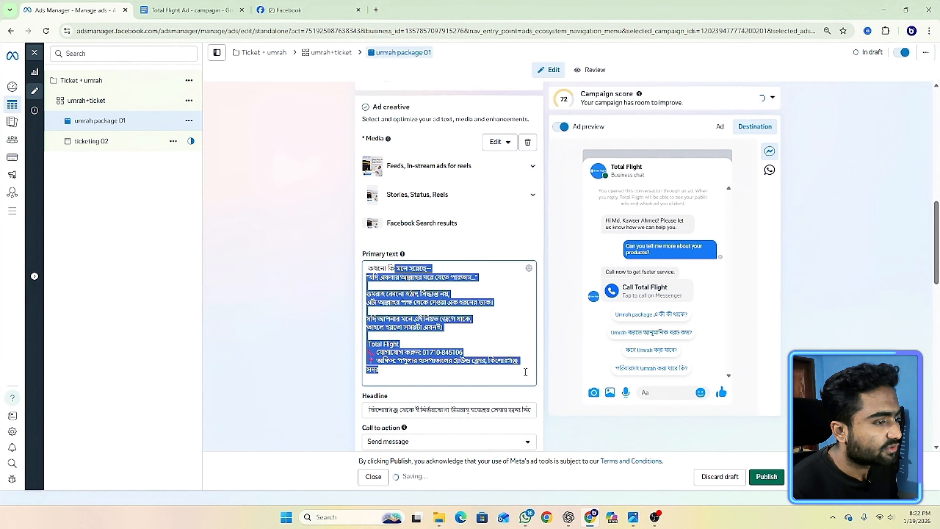
pyautogui.click(524, 359)
pyautogui.doubleClick(524, 359)
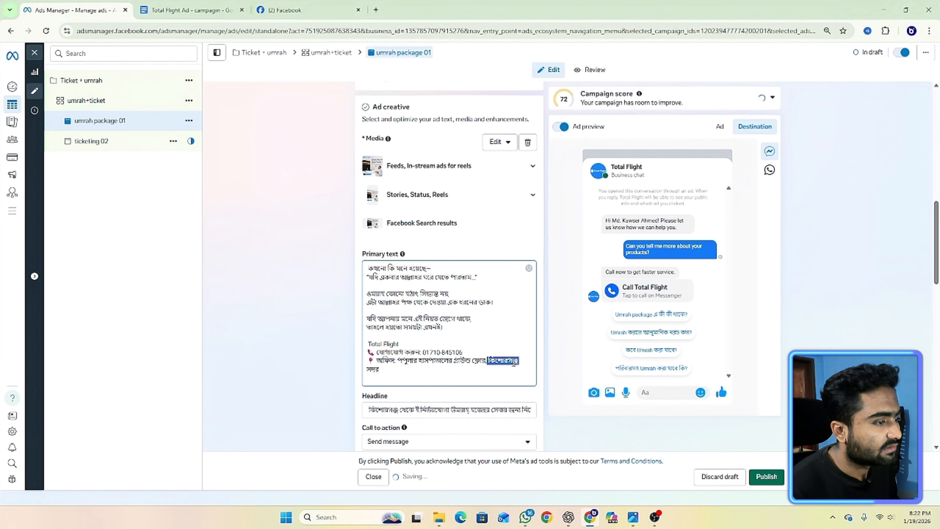
pyautogui.rightClick(514, 361)
pyautogui.click(557, 170)
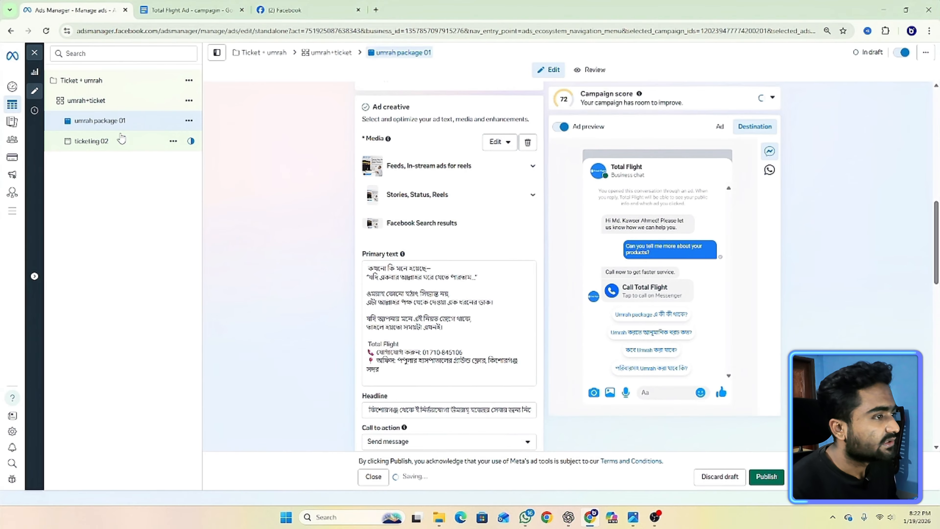
# Return to the ticketing 02 ad and replace the mixed-script Kishoreগঞ্জ in its primary text with the copied কিশোরগঞ্জ.
pyautogui.click(122, 140)
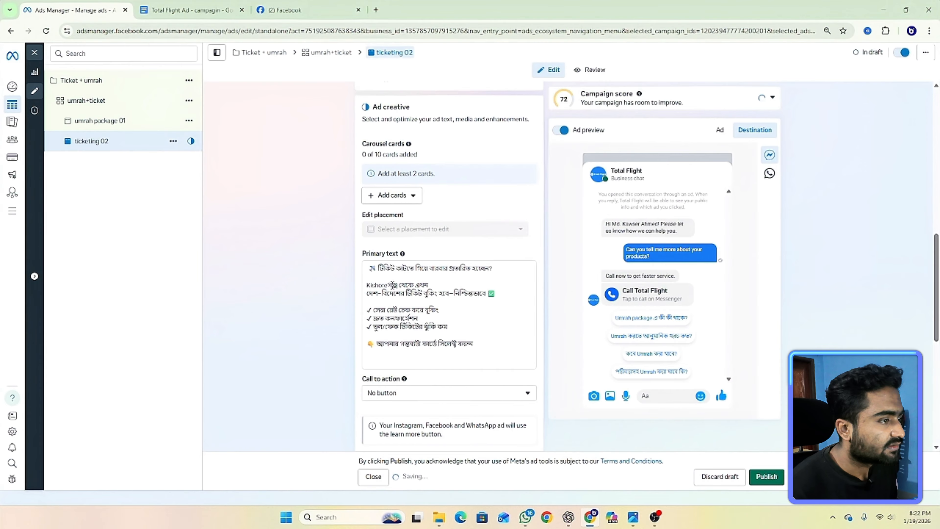
pyautogui.moveTo(401, 284); pyautogui.dragTo(363, 293)
pyautogui.hotkey('ctrl', 'v')
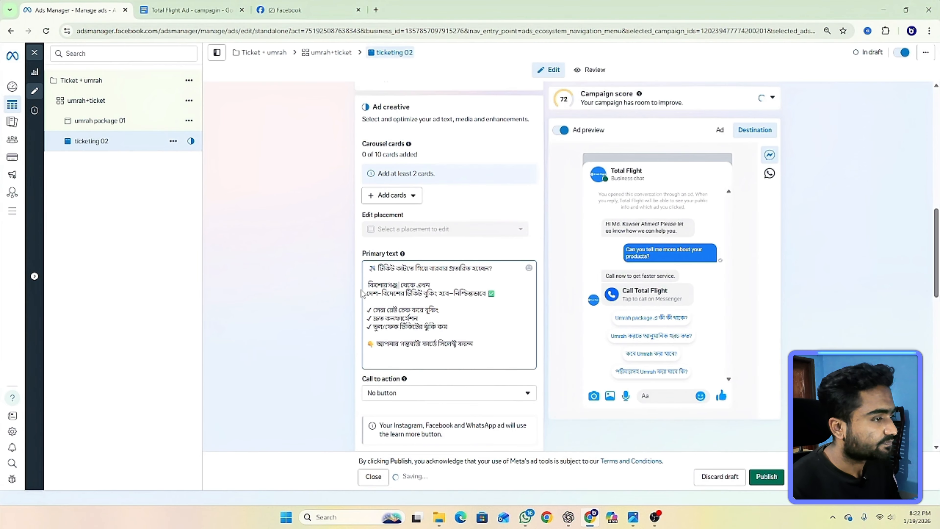
pyautogui.scroll(-5, 456, 289)
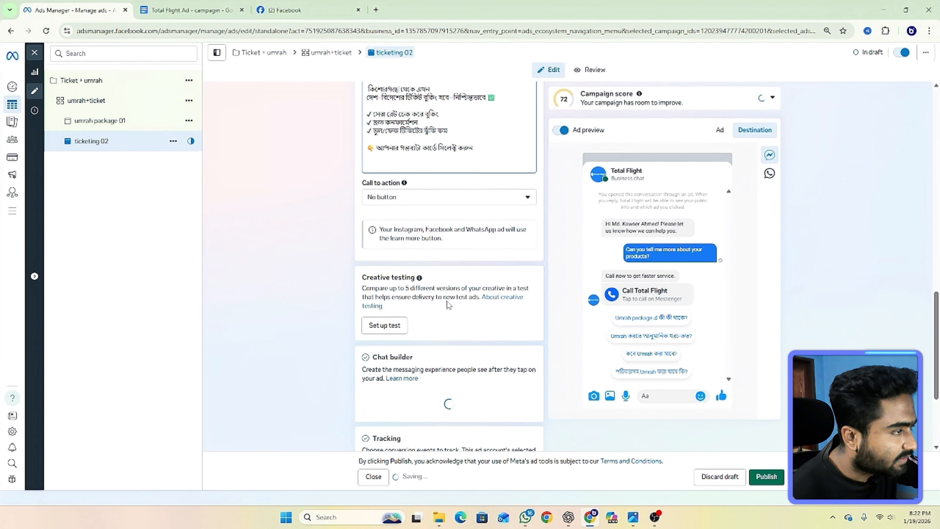
pyautogui.scroll(3, 467, 168)
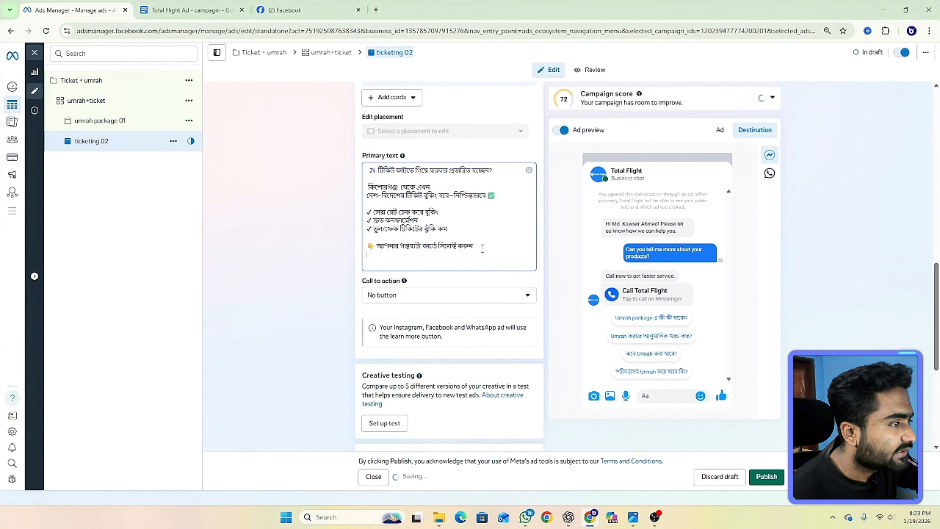
# Add an image card to the ticketing 02 carousel using the saudia arab image from the account images.
pyautogui.scroll(9, 432, 216)
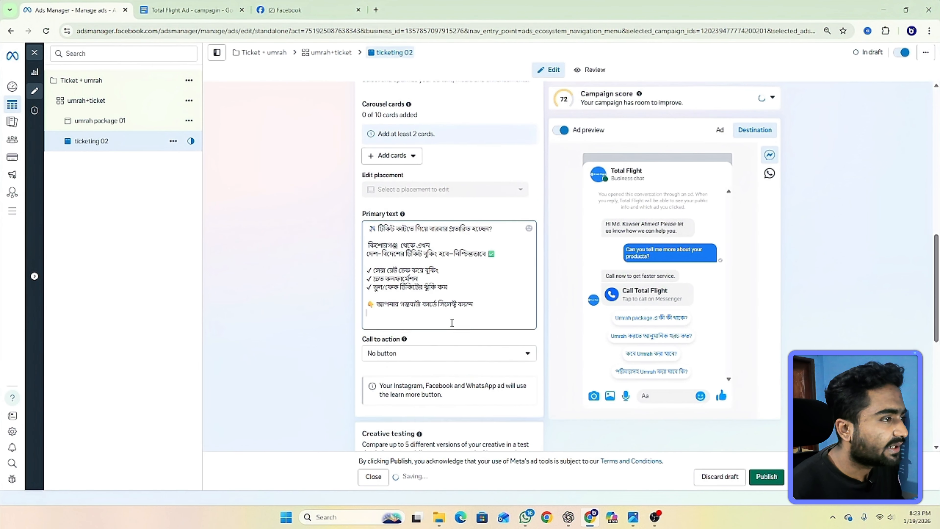
pyautogui.click(392, 391)
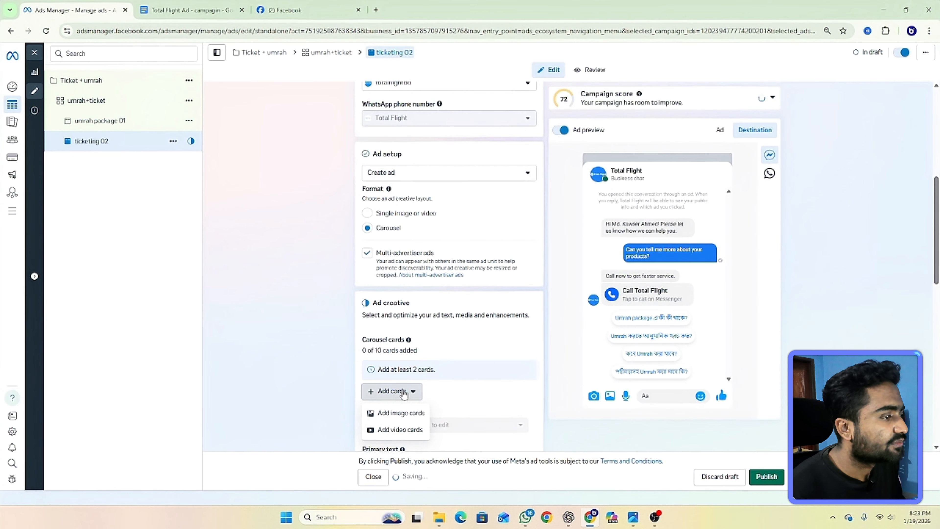
pyautogui.click(403, 410)
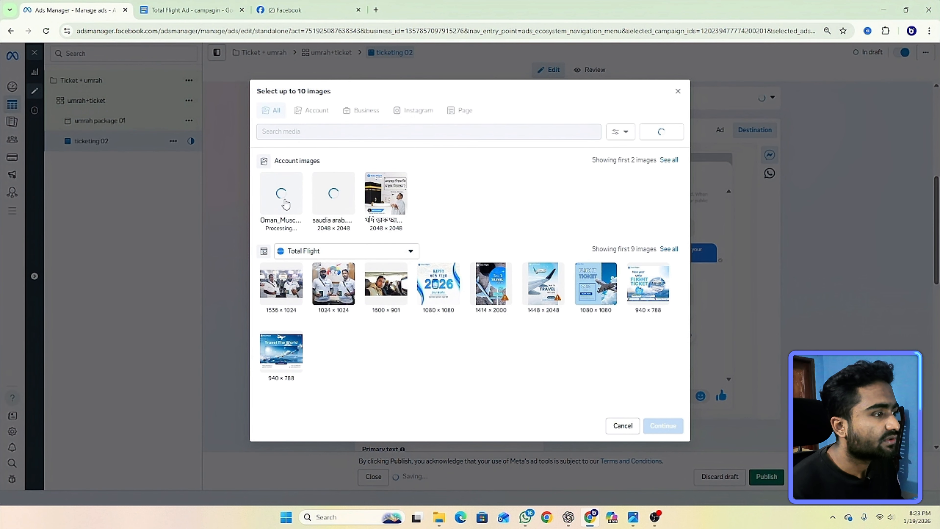
pyautogui.click(335, 206)
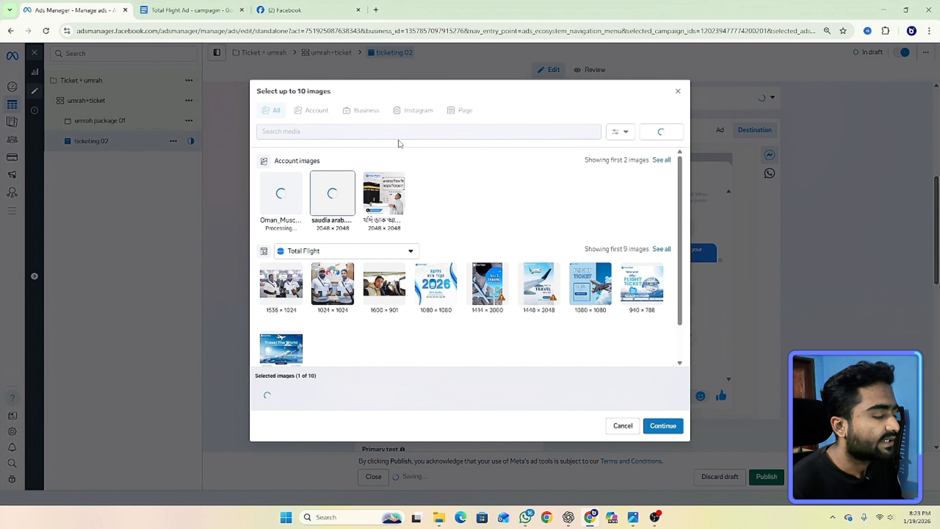
pyautogui.click(674, 426)
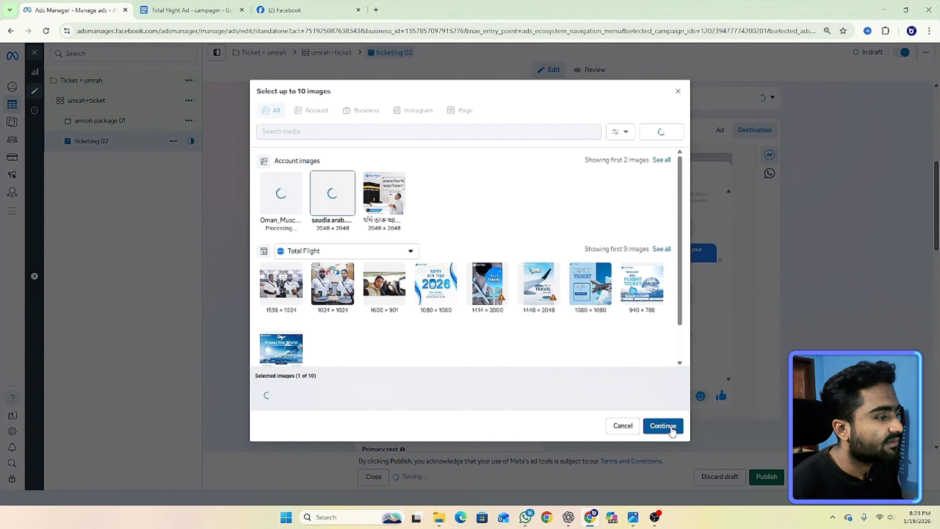
# Switch to the Total Flight Ad document in Google Docs and copy the CARD–3 (Saudi) card headline from Ticketing ad copy.
pyautogui.scroll(-5, 464, 311)
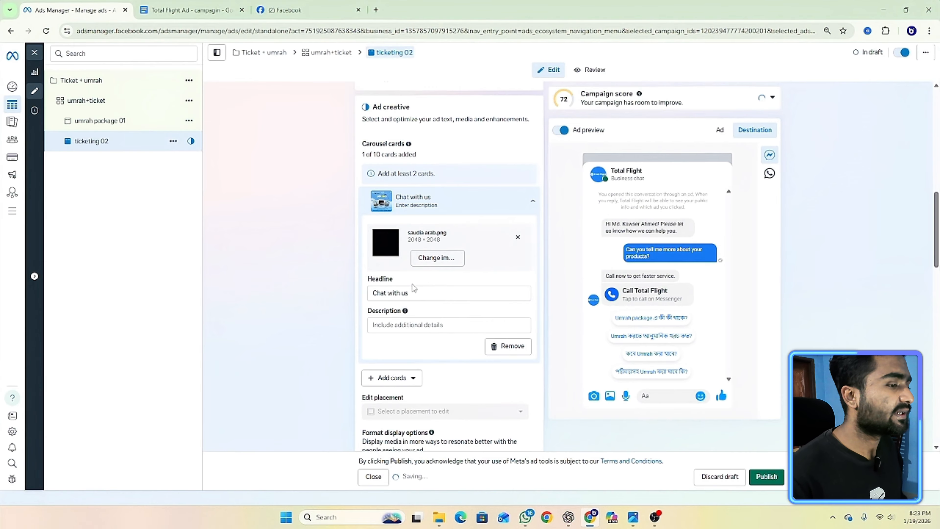
pyautogui.click(569, 517)
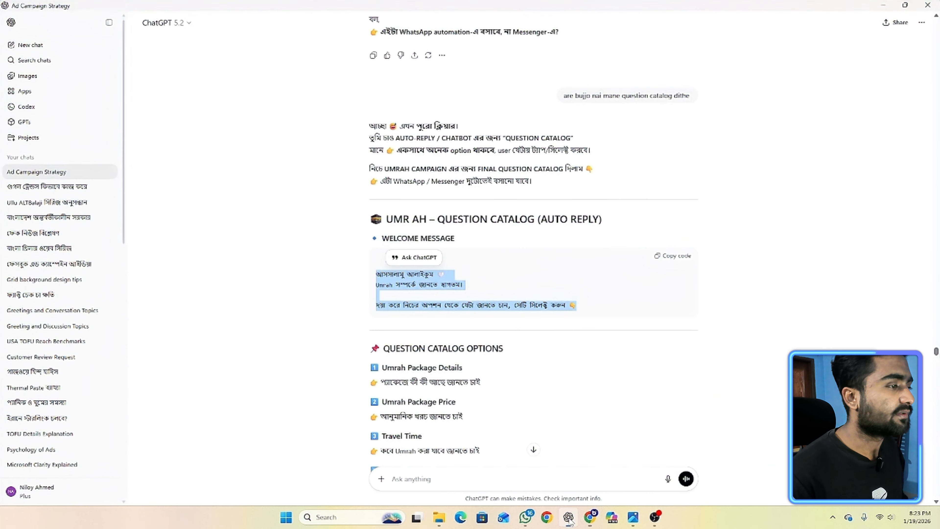
pyautogui.click(591, 518)
pyautogui.click(189, 10)
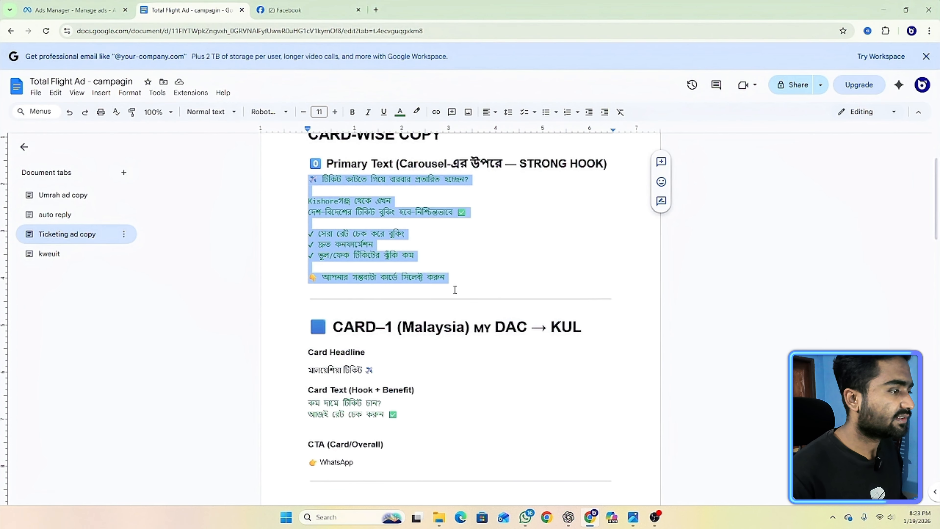
pyautogui.scroll(-3, 455, 290)
pyautogui.click(433, 277)
pyautogui.scroll(-6, 433, 277)
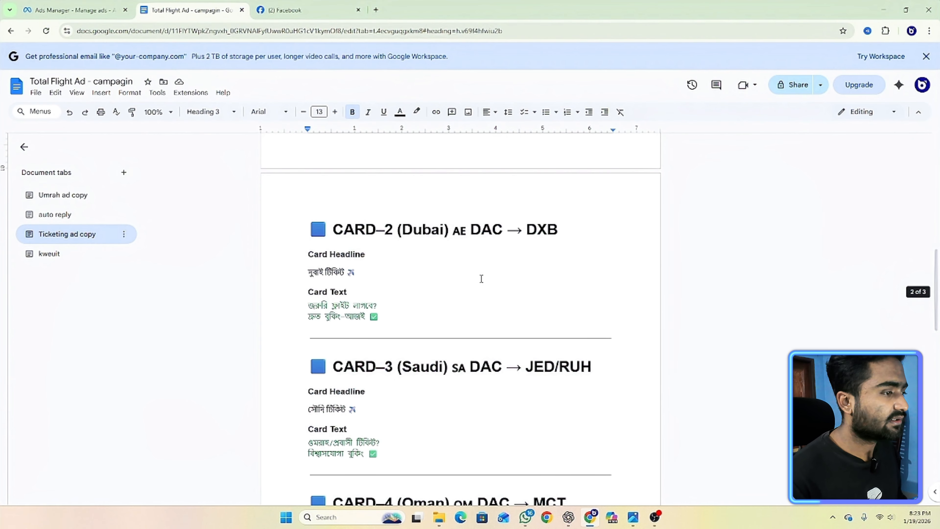
pyautogui.scroll(-3, 481, 278)
pyautogui.scroll(-3, 392, 316)
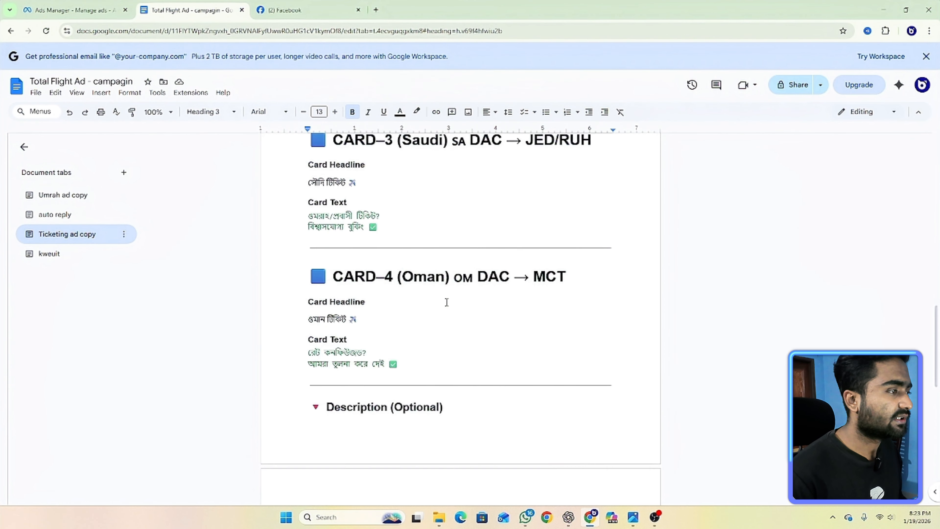
pyautogui.moveTo(373, 215); pyautogui.dragTo(309, 214)
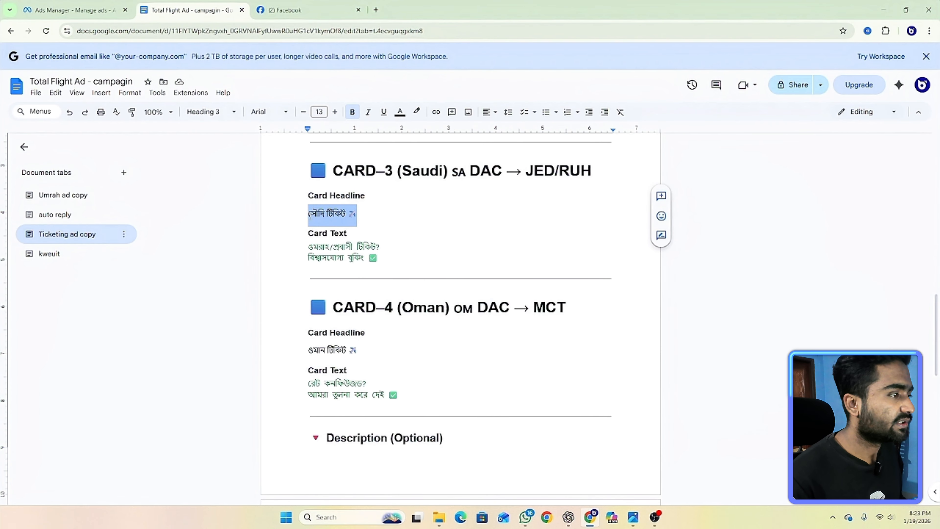
pyautogui.rightClick(312, 215)
pyautogui.click(336, 243)
# Return to Ads Manager and replace the saudia arab card's headline with the copied সৌদি টিকিট text.
pyautogui.click(49, 8)
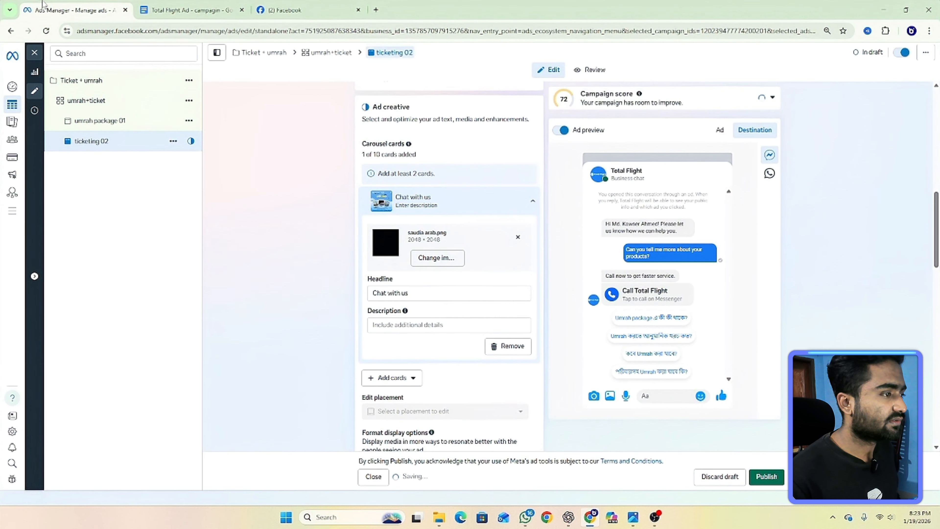
pyautogui.click(419, 292)
pyautogui.hotkey('ctrl', 'a')
pyautogui.hotkey('ctrl', 'v')
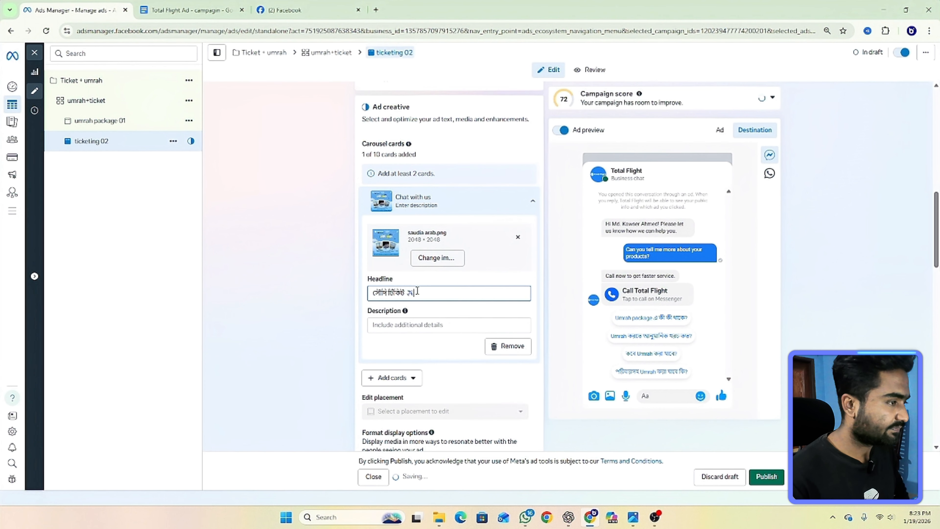
# Switch back to the Google Docs document and copy the two-line card text under CARD–4 (Oman).
pyautogui.click(189, 10)
pyautogui.scroll(-3, 394, 377)
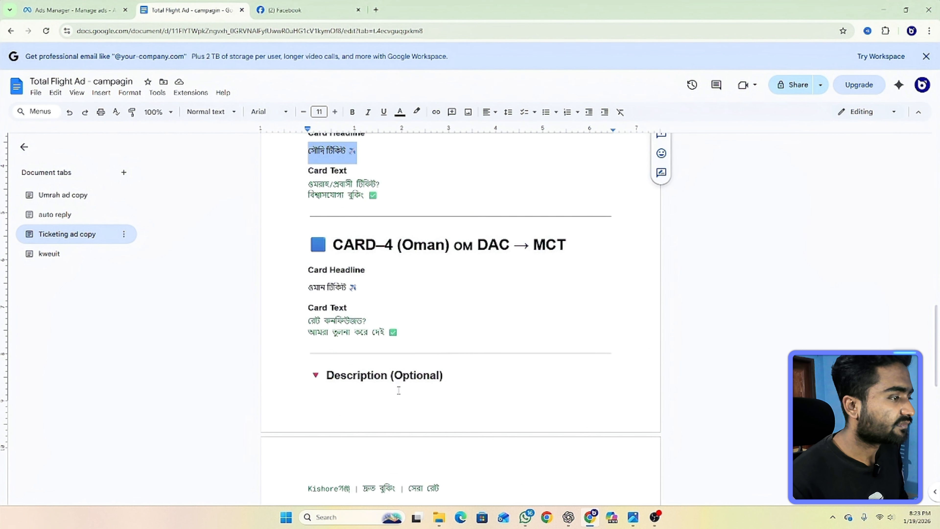
pyautogui.moveTo(410, 297); pyautogui.dragTo(308, 286)
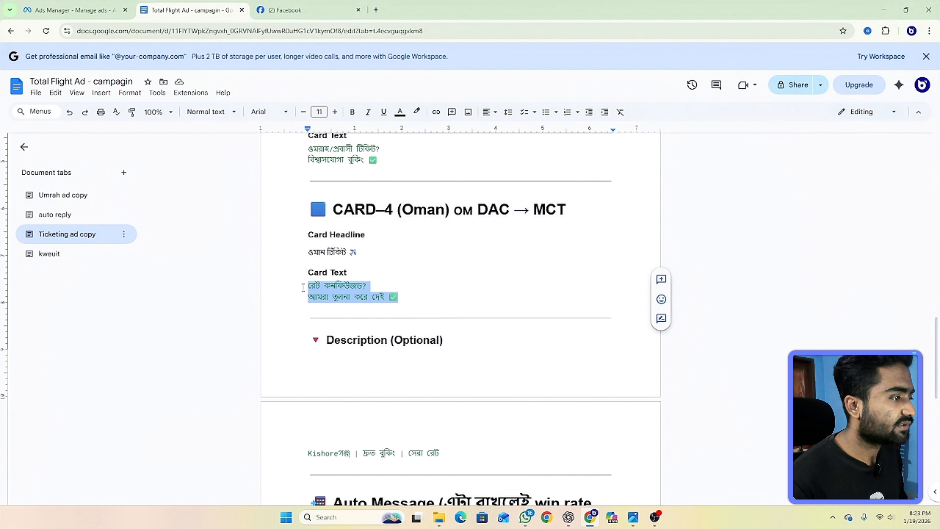
pyautogui.rightClick(319, 289)
pyautogui.click(355, 272)
# Return to Ads Manager and paste the copied card text as the saudia arab card's description.
pyautogui.click(118, 7)
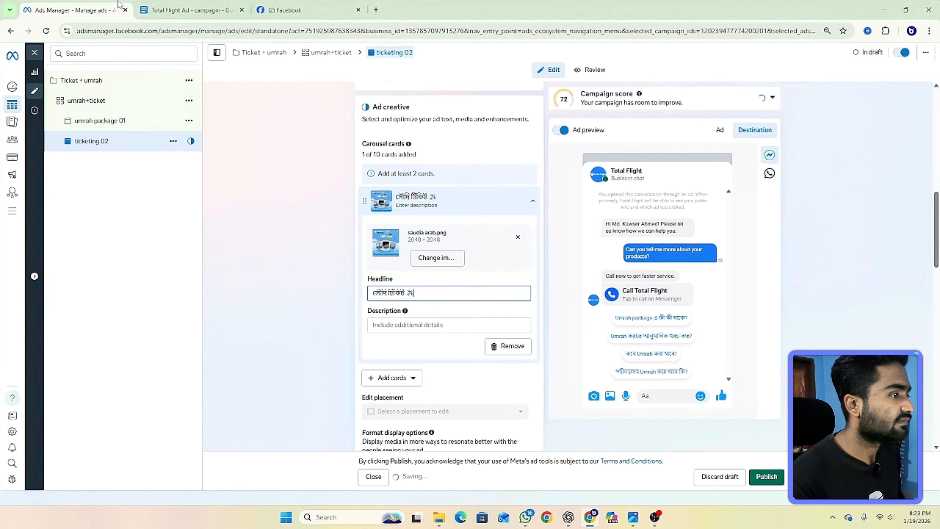
pyautogui.click(426, 324)
pyautogui.hotkey('ctrl', 'v')
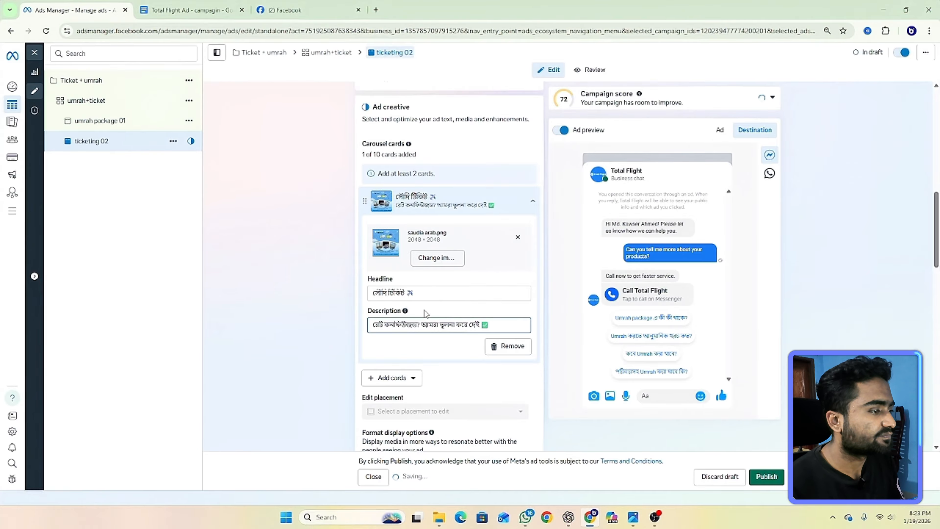
pyautogui.scroll(-3, 425, 313)
pyautogui.click(393, 280)
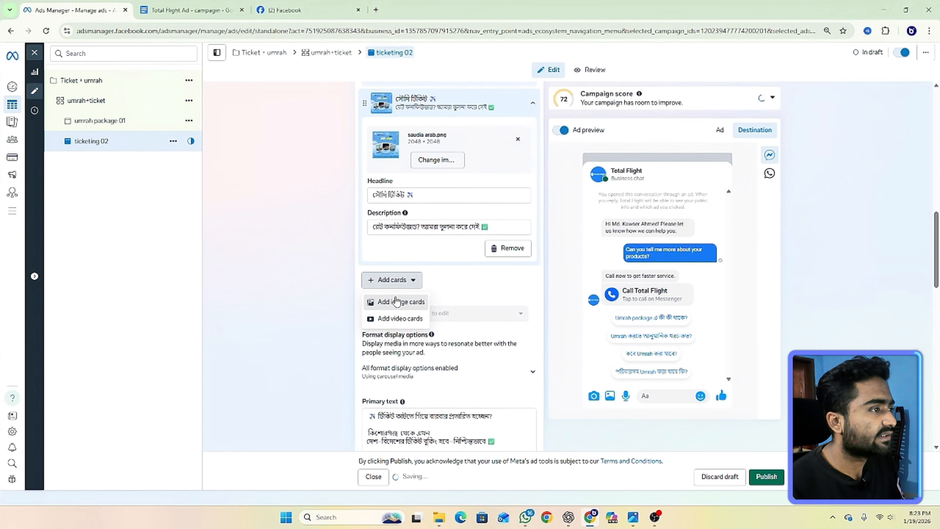
pyautogui.click(396, 302)
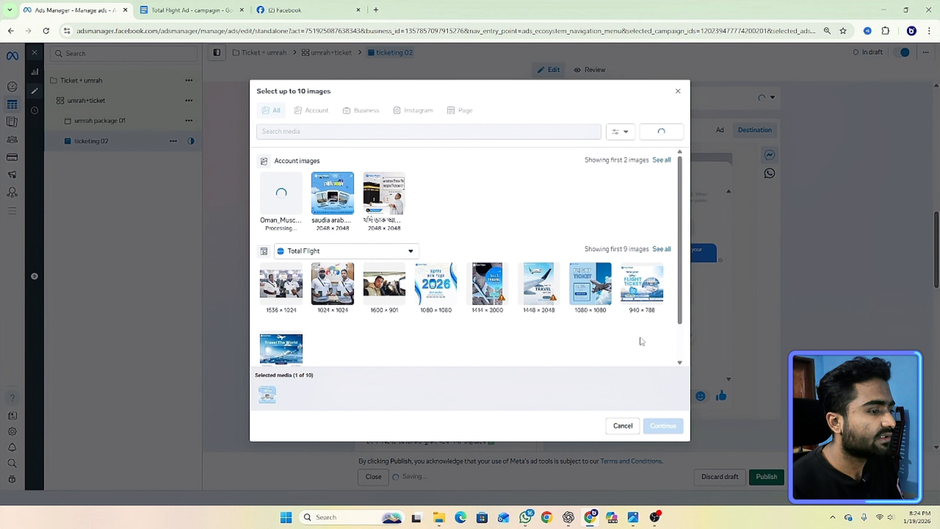
pyautogui.click(679, 92)
# Set the ticketing 02 ad's call to action to Send message.
pyautogui.scroll(-5, 387, 270)
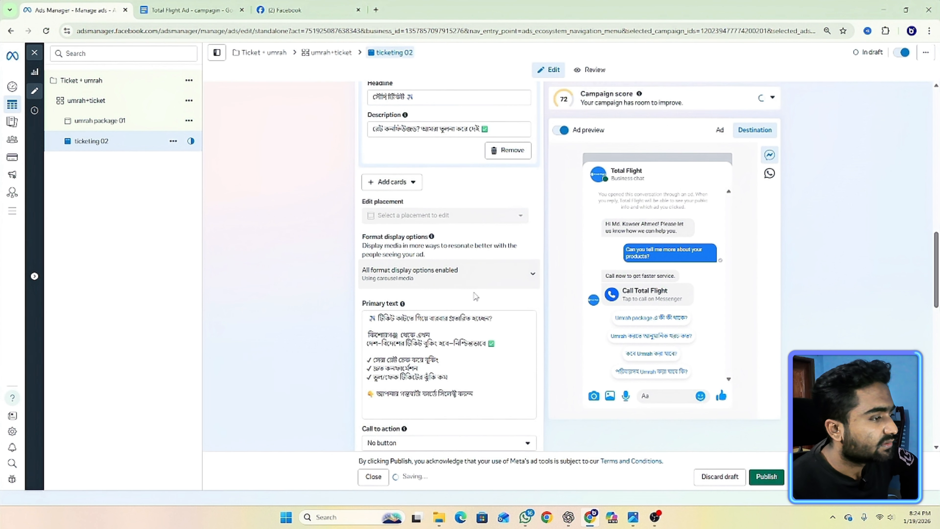
pyautogui.scroll(-5, 475, 290)
pyautogui.click(455, 149)
pyautogui.click(452, 188)
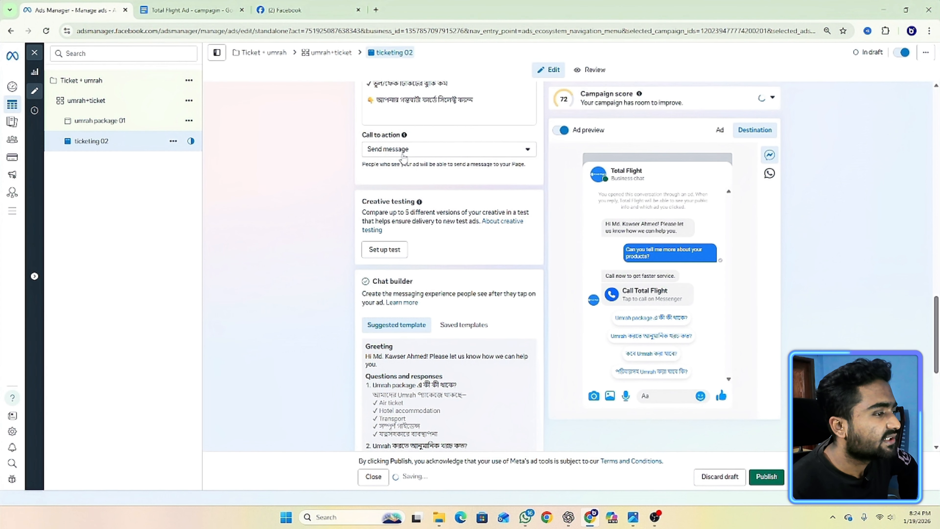
# Switch the ticketing 02 ad's chat builder to saved templates and review the Start conversations 26/11/2025 template's questions and responses.
pyautogui.scroll(-3, 418, 185)
pyautogui.scroll(-3, 387, 188)
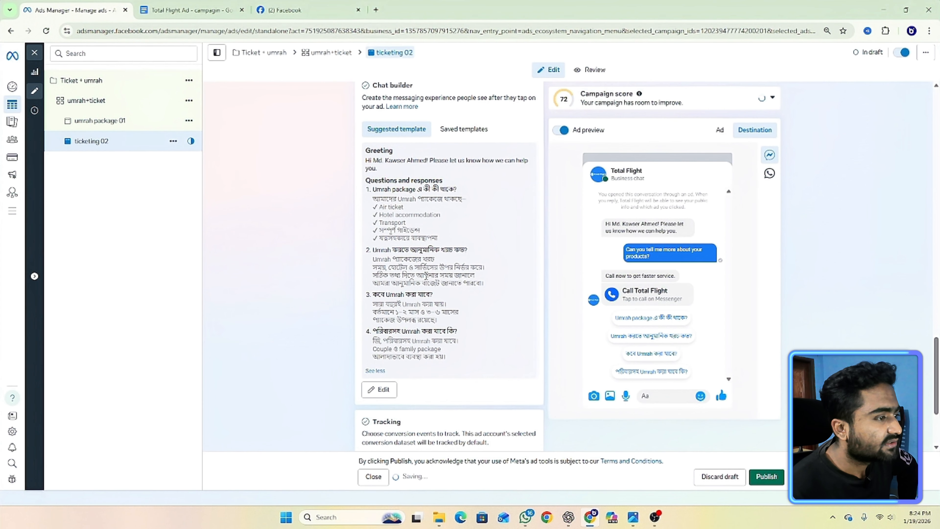
pyautogui.click(461, 134)
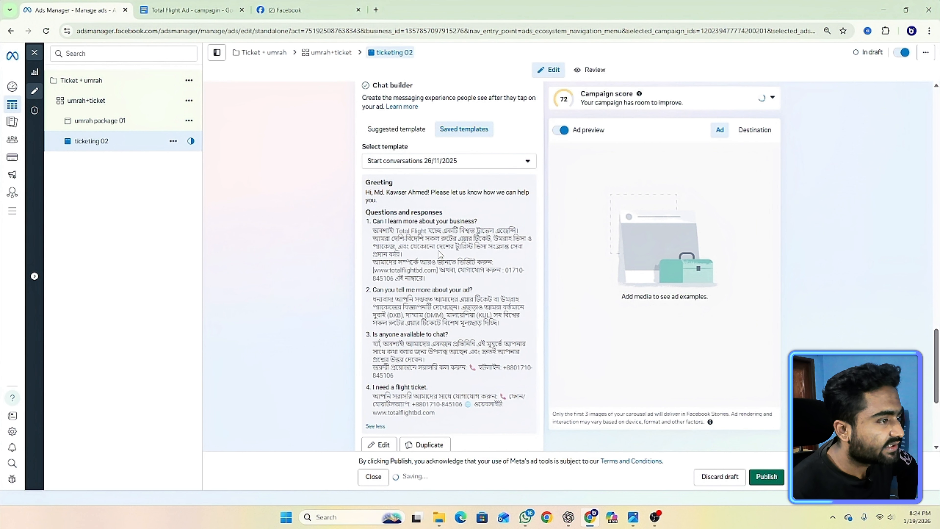
pyautogui.scroll(-3, 438, 256)
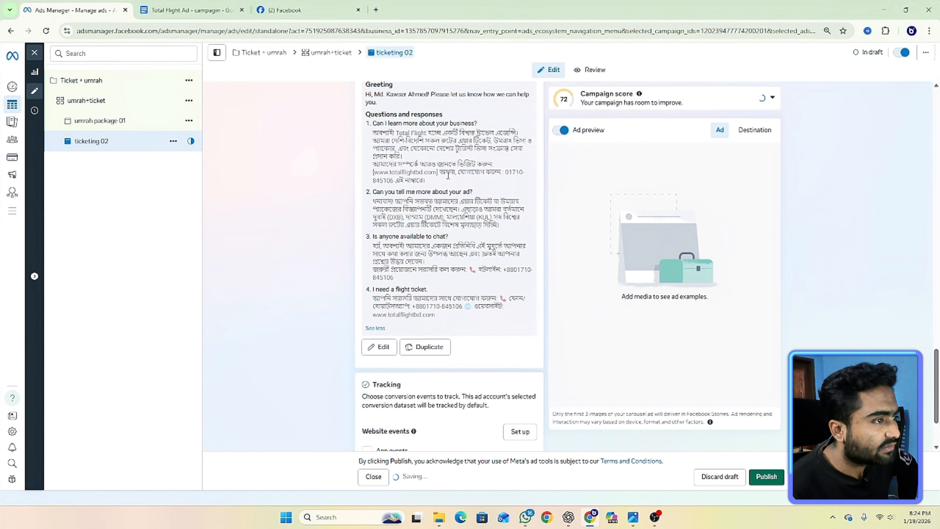
pyautogui.scroll(3, 438, 247)
pyautogui.scroll(15, 401, 328)
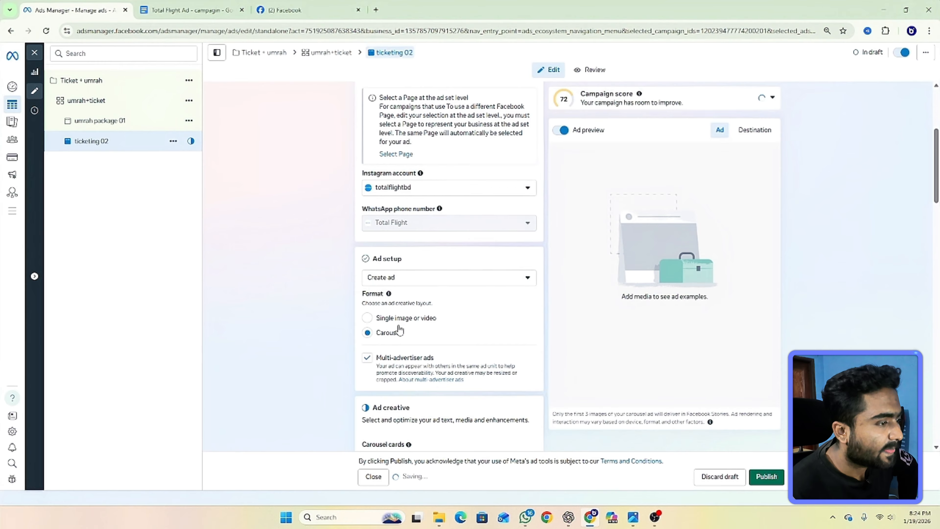
pyautogui.scroll(-5, 400, 330)
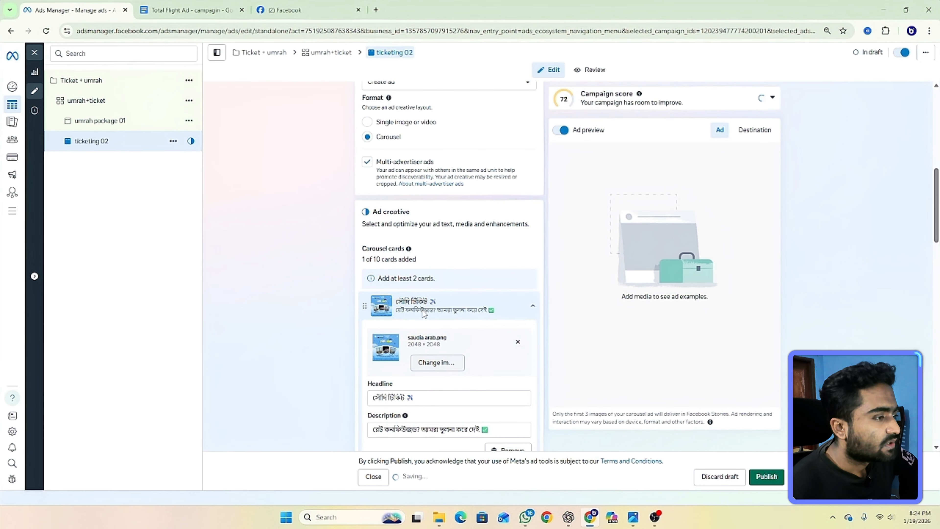
pyautogui.scroll(-3, 451, 360)
pyautogui.click(408, 385)
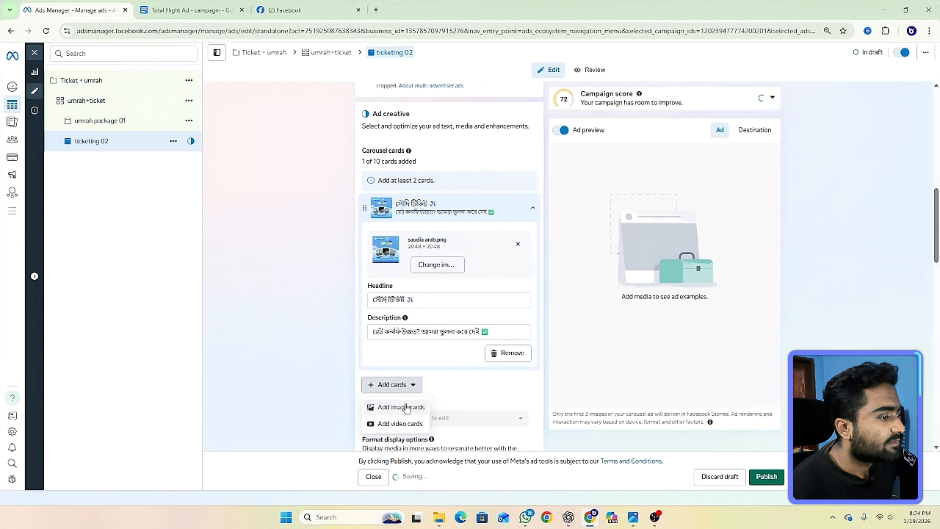
pyautogui.click(404, 408)
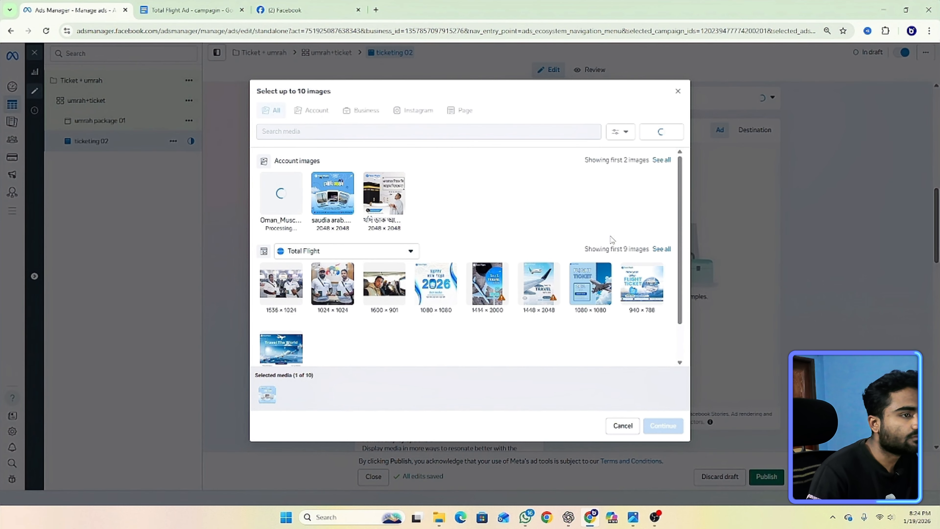
pyautogui.click(678, 92)
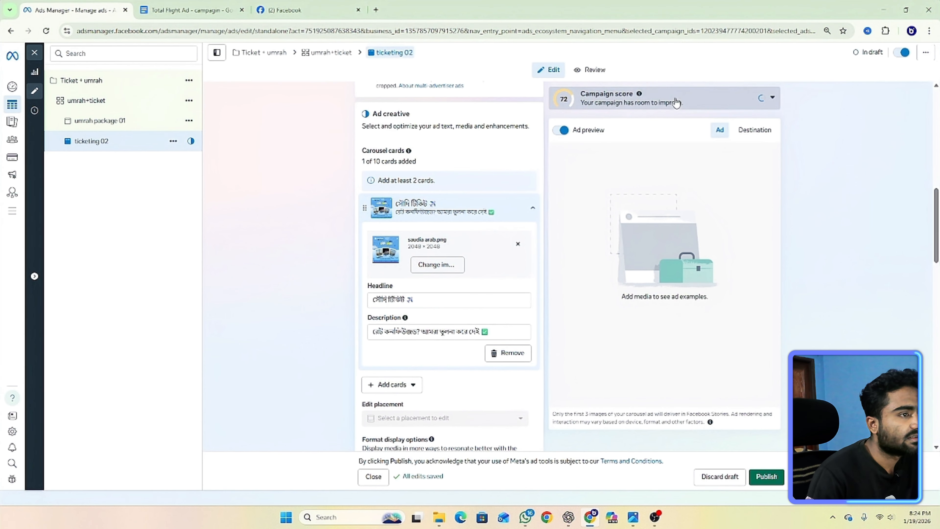
# Reload the Ads Manager page and, while it loads, check the Description and Auto Message sections of the Google Docs ticketing copy.
pyautogui.click(46, 31)
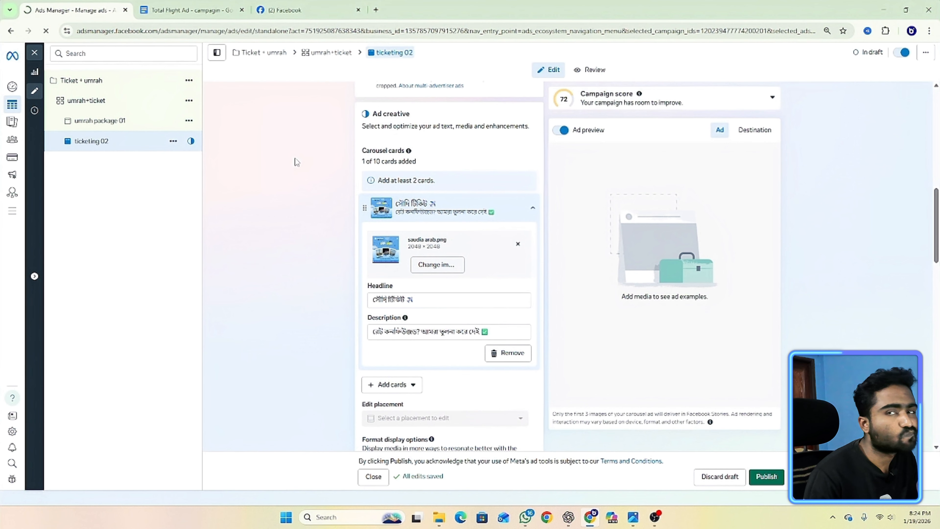
pyautogui.click(191, 10)
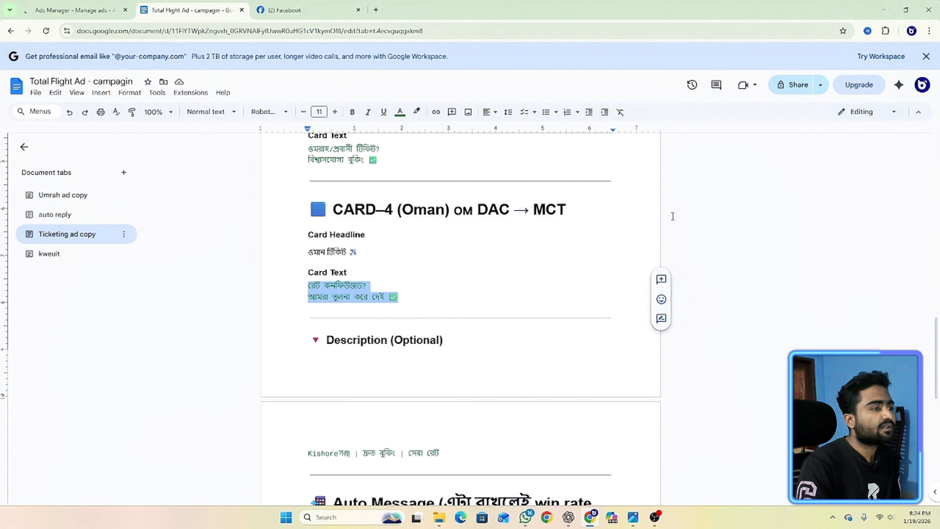
pyautogui.scroll(-3, 518, 248)
pyautogui.scroll(-3, 444, 281)
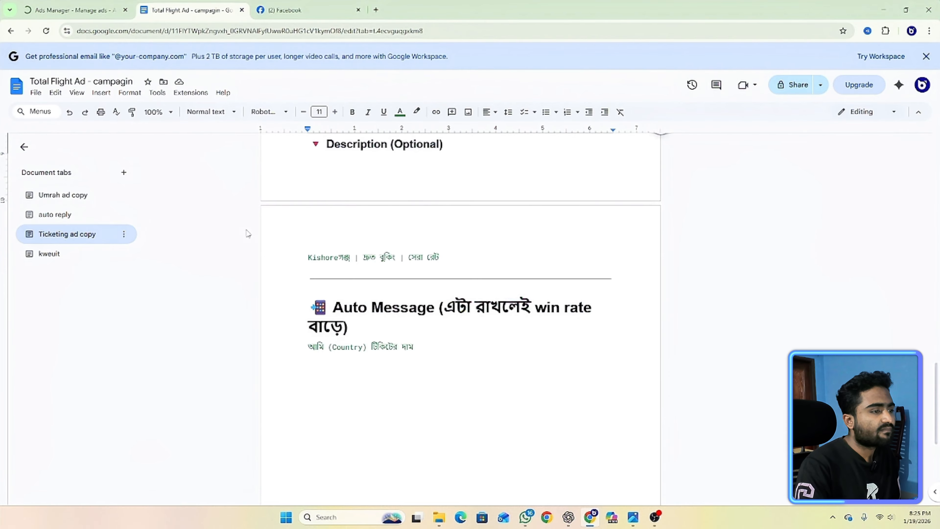
pyautogui.click(47, 4)
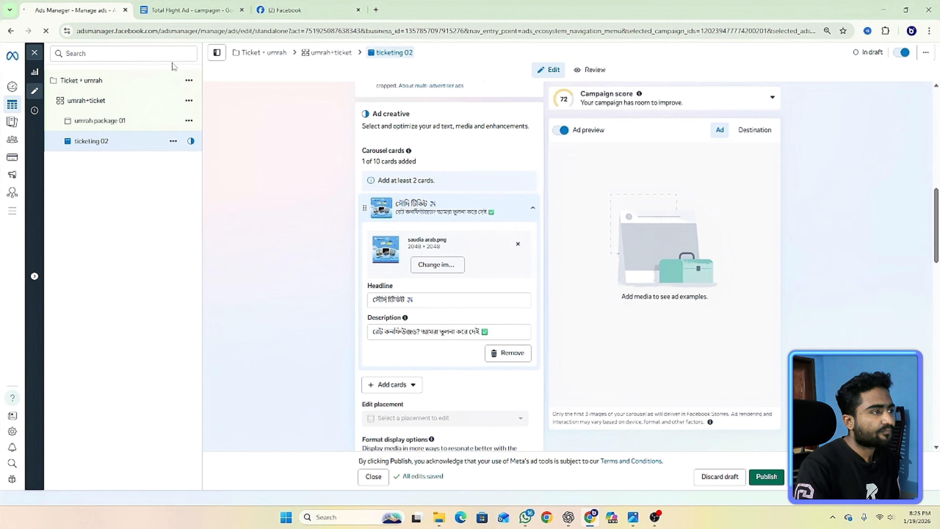
# Try to add Dubai.png from the account images as a second image card in the ticketing 02 carousel.
pyautogui.scroll(-3, 280, 221)
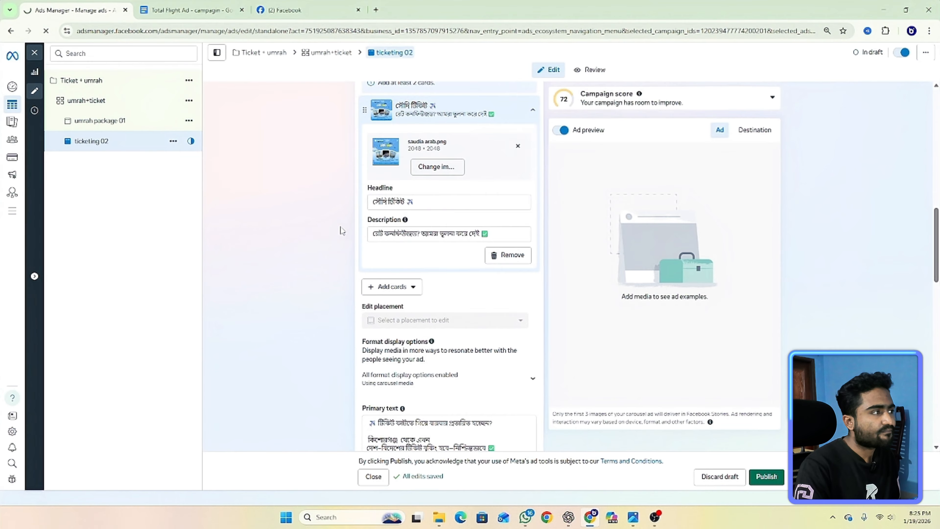
pyautogui.scroll(3, 341, 231)
pyautogui.click(393, 385)
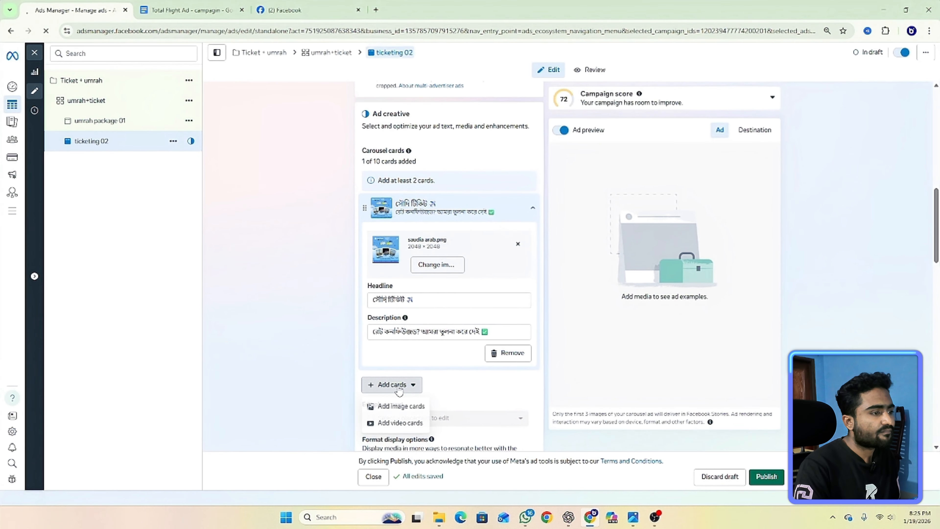
pyautogui.click(409, 414)
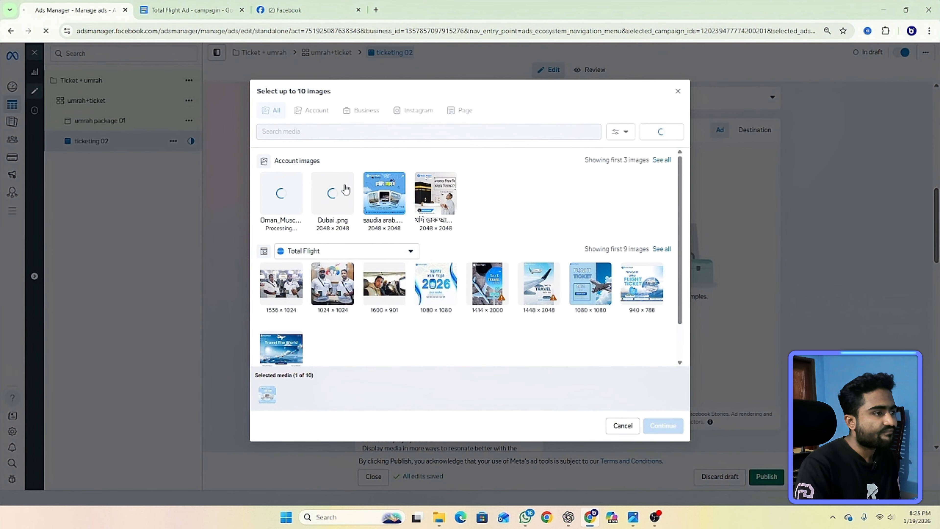
pyautogui.click(333, 203)
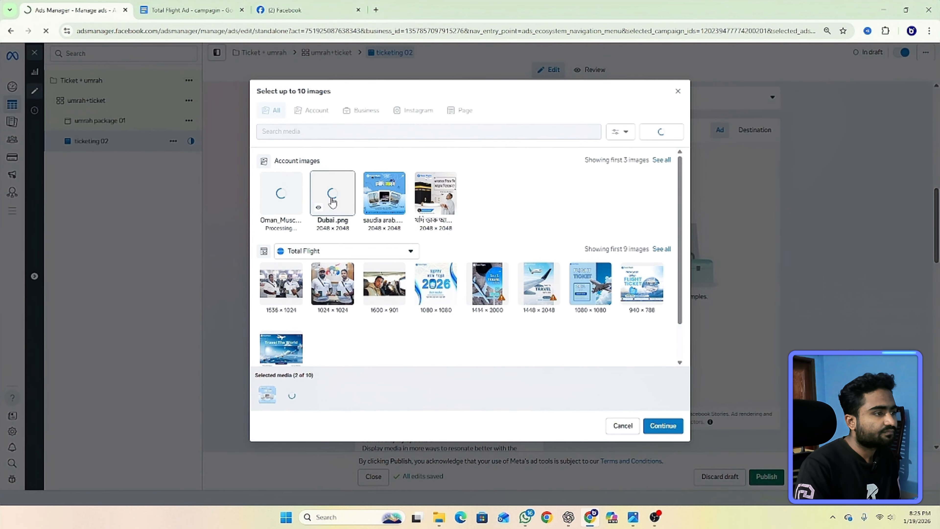
pyautogui.click(670, 427)
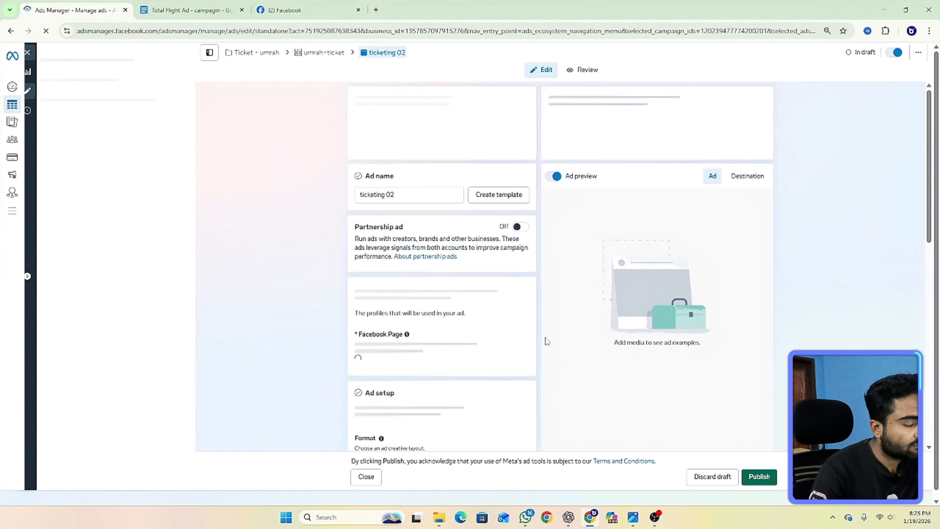
pyautogui.click(208, 5)
pyautogui.click(80, 5)
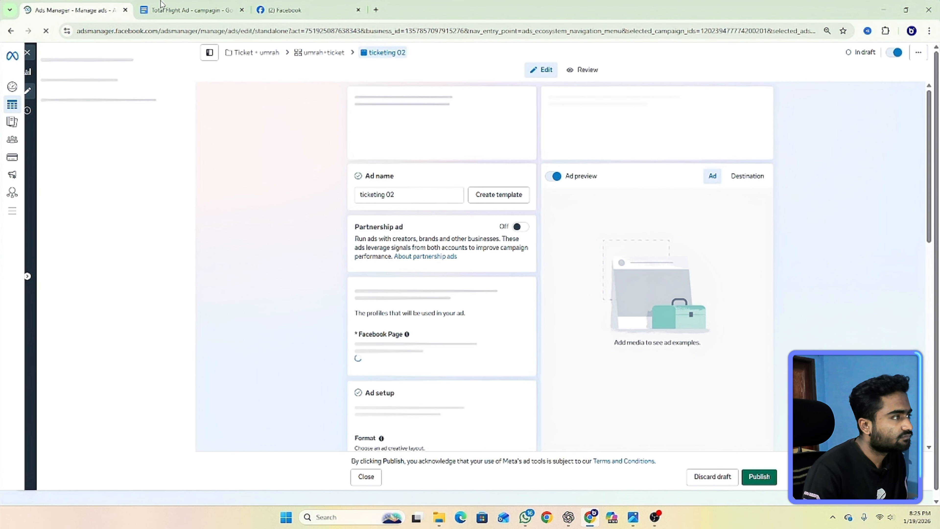
pyautogui.click(161, 5)
pyautogui.click(90, 5)
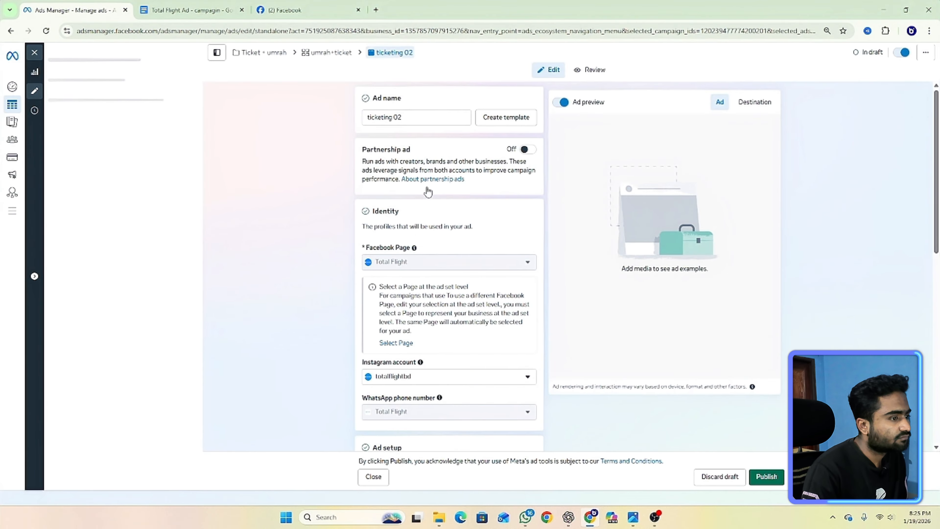
# Remove the saudia arab.png image from the first carousel card of the ticketing 02 ad, keeping its headline and description.
pyautogui.scroll(-5, 488, 319)
pyautogui.scroll(-5, 463, 311)
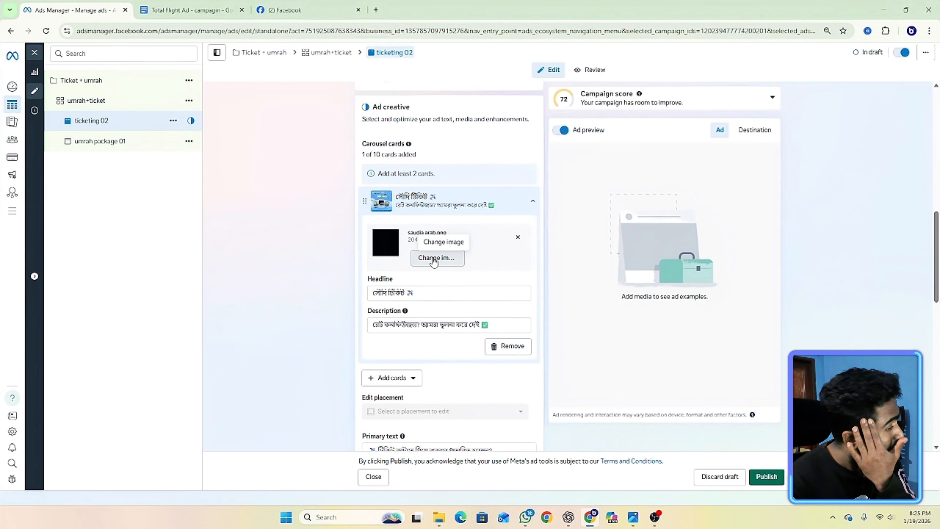
pyautogui.click(518, 237)
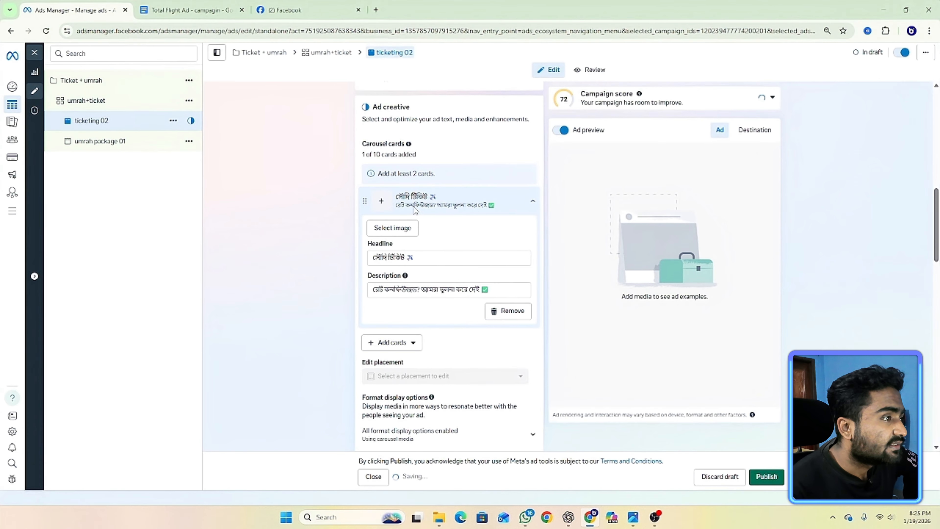
pyautogui.click(385, 197)
pyautogui.click(405, 230)
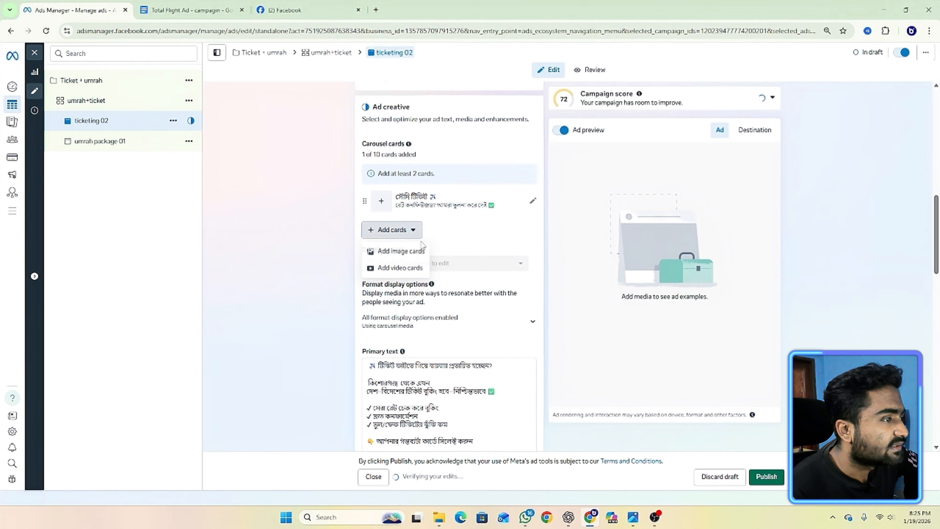
pyautogui.click(402, 251)
pyautogui.click(676, 93)
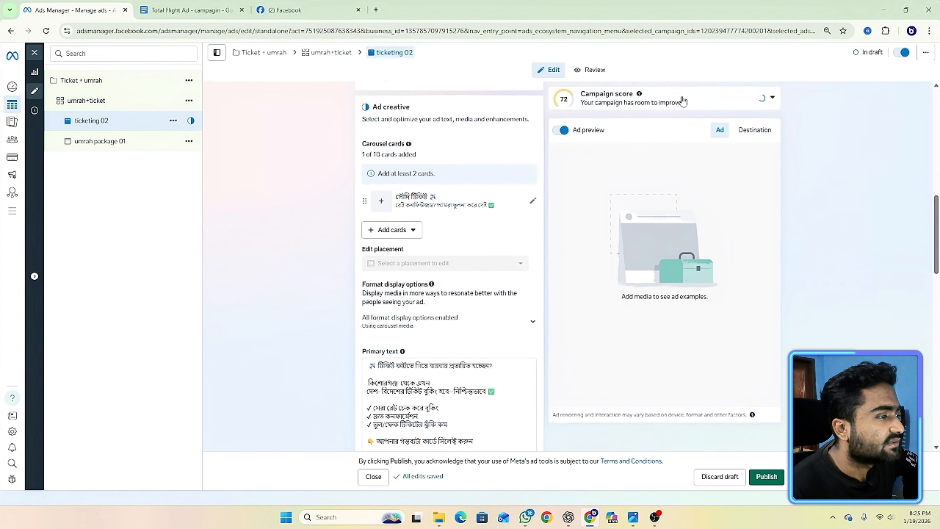
# Set the first carousel card's image to the Umrah picture with the Kaaba from the account images.
pyautogui.click(381, 203)
pyautogui.click(394, 228)
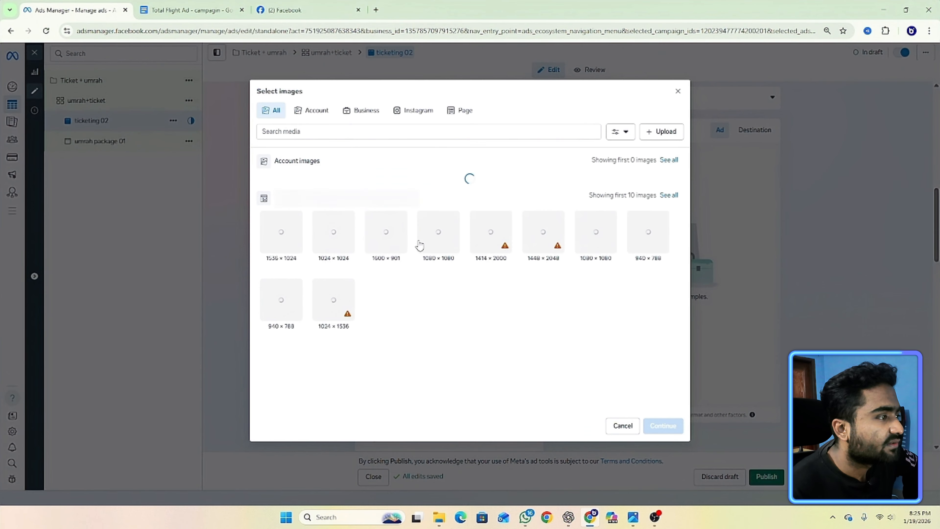
pyautogui.click(479, 217)
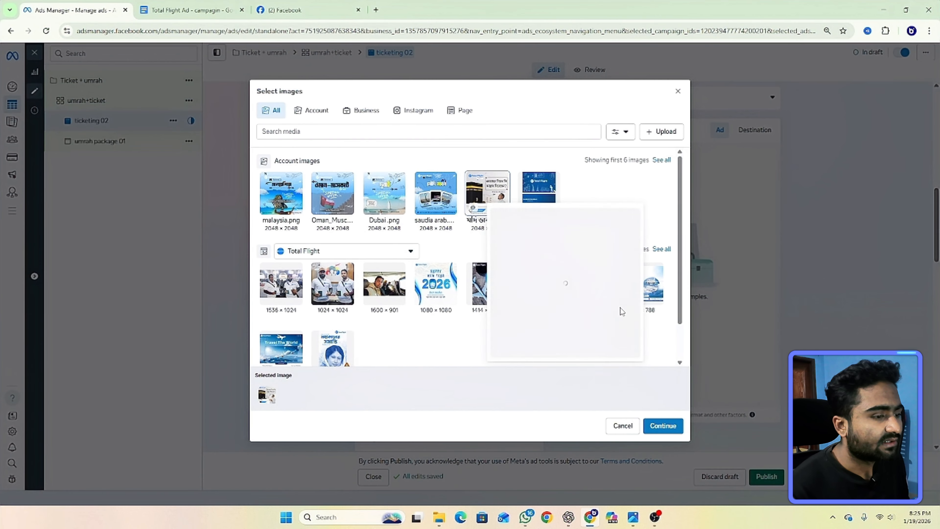
pyautogui.click(662, 426)
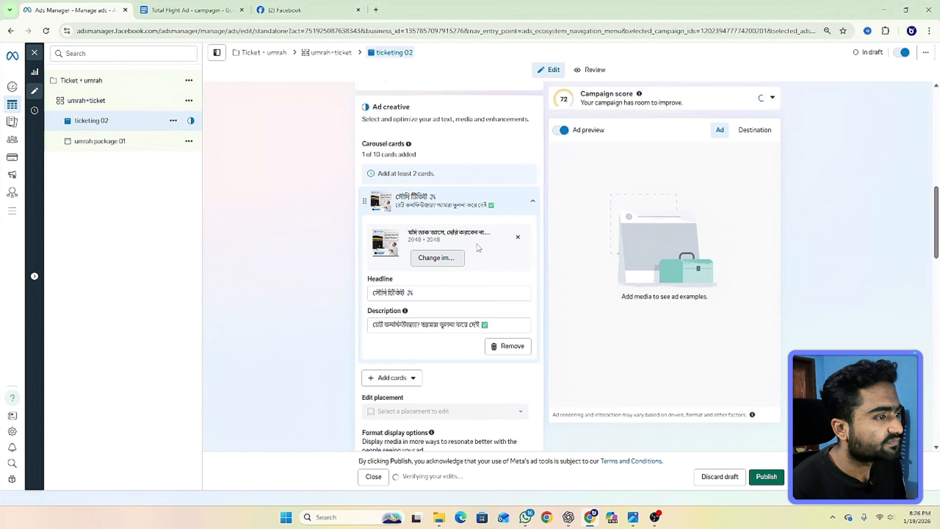
# Replace the first carousel card's image with saudia arab.png from the account images.
pyautogui.click(520, 240)
pyautogui.click(397, 227)
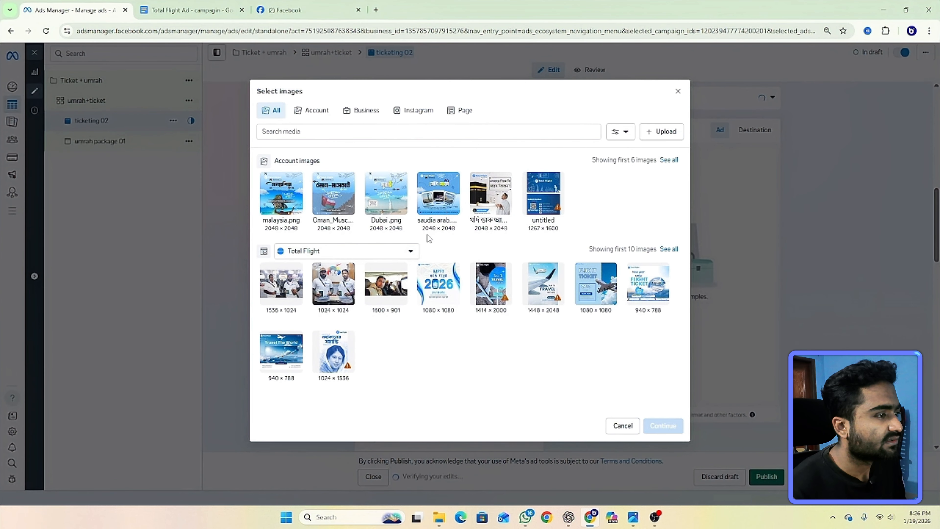
pyautogui.click(440, 198)
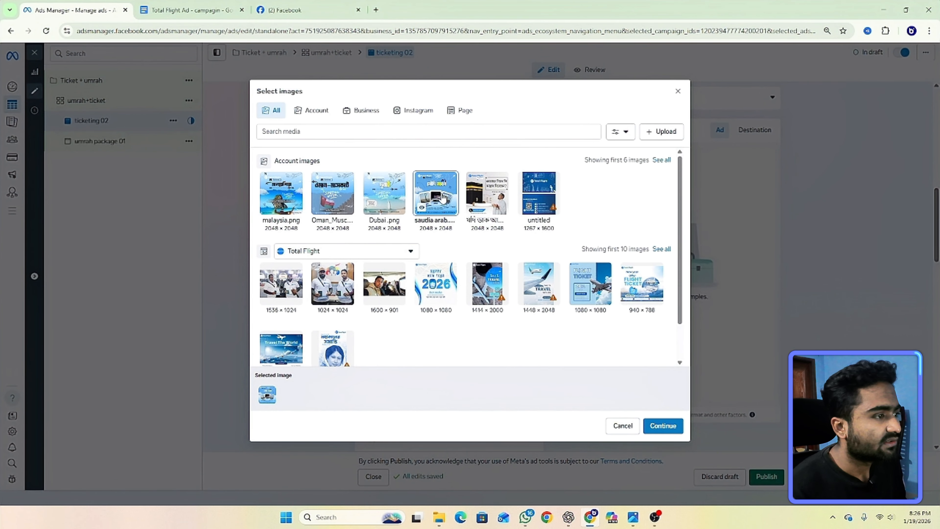
pyautogui.click(663, 426)
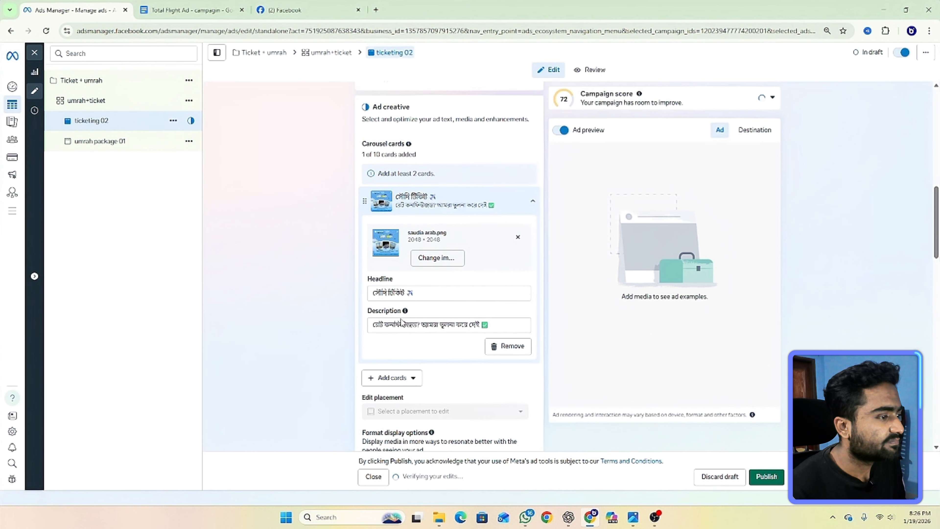
# Add a second image card to the carousel using malaysia.png from the account images.
pyautogui.scroll(-3, 470, 311)
pyautogui.click(403, 280)
pyautogui.click(401, 302)
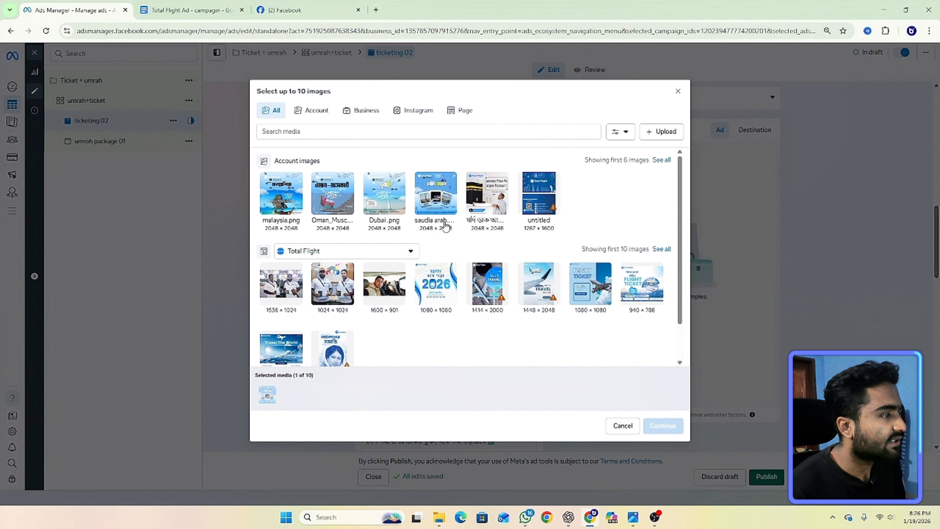
pyautogui.click(267, 208)
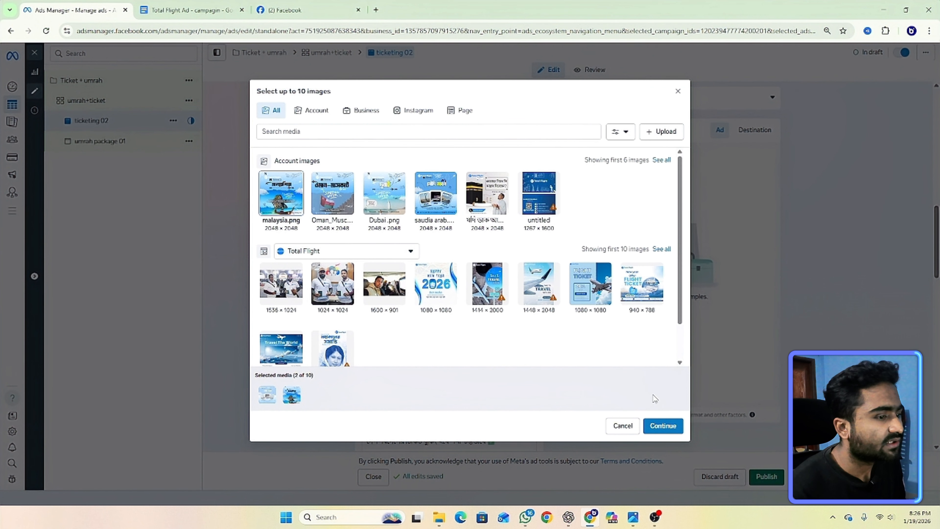
pyautogui.click(663, 426)
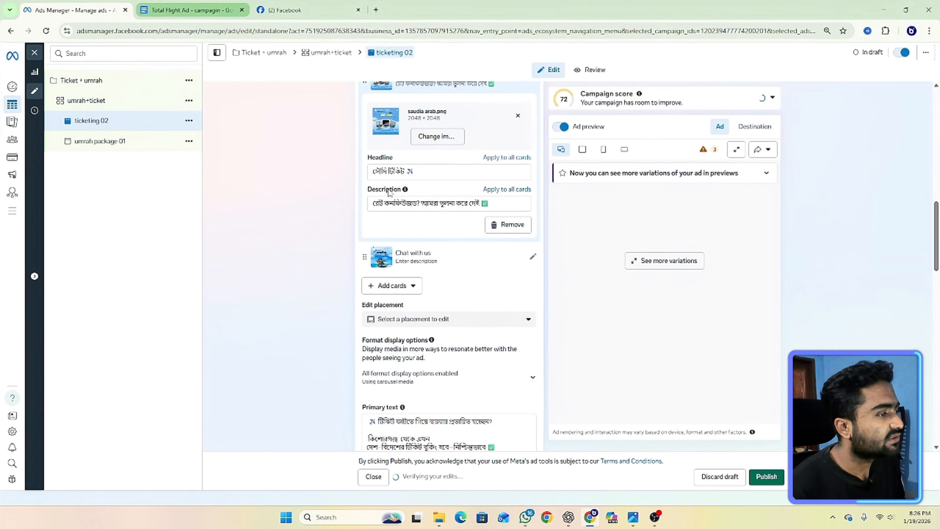
# Switch to the Google Docs document and copy the card headline under CARD–1 (Malaysia).
pyautogui.click(189, 10)
pyautogui.scroll(20, 453, 322)
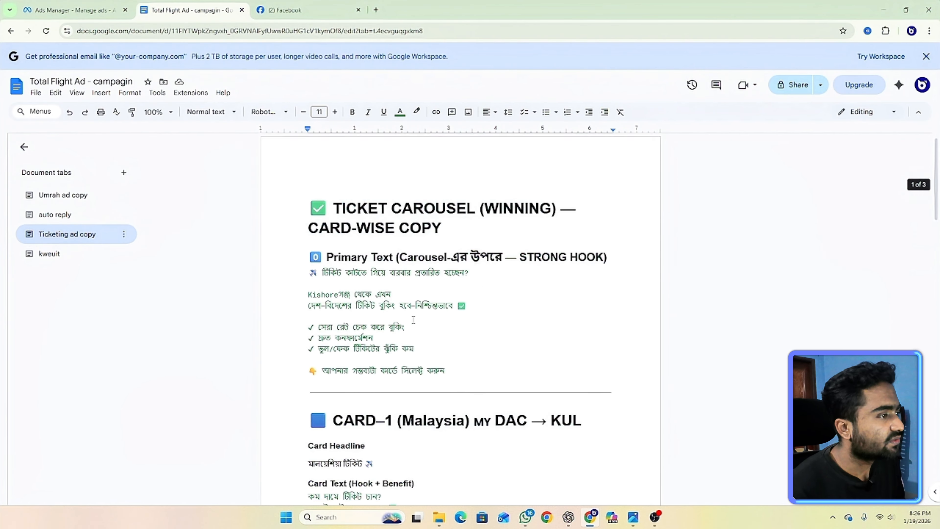
pyautogui.scroll(-5, 461, 340)
pyautogui.moveTo(375, 273); pyautogui.dragTo(297, 272)
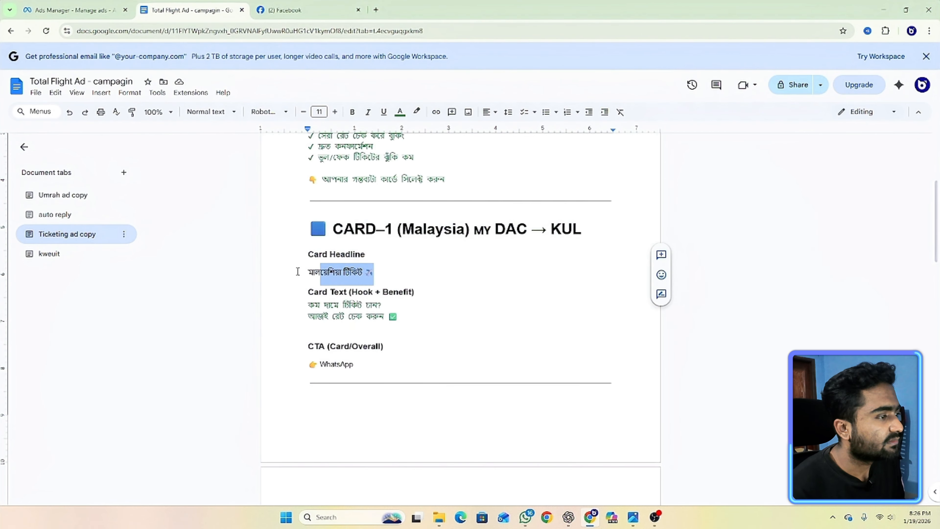
pyautogui.rightClick(338, 273)
pyautogui.click(381, 275)
# Return to Ads Manager and replace the malaysia.png card's headline with the copied Malaysia ticket headline.
pyautogui.click(62, 4)
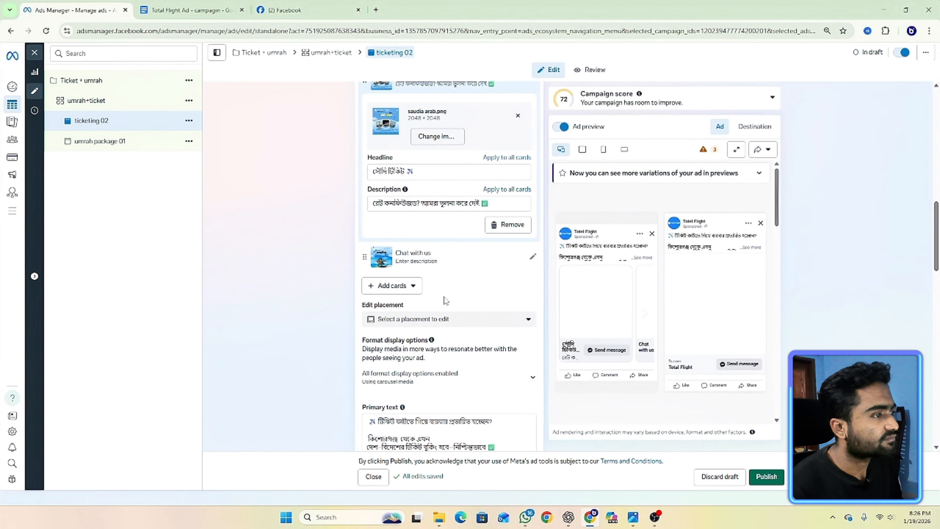
pyautogui.scroll(-3, 437, 275)
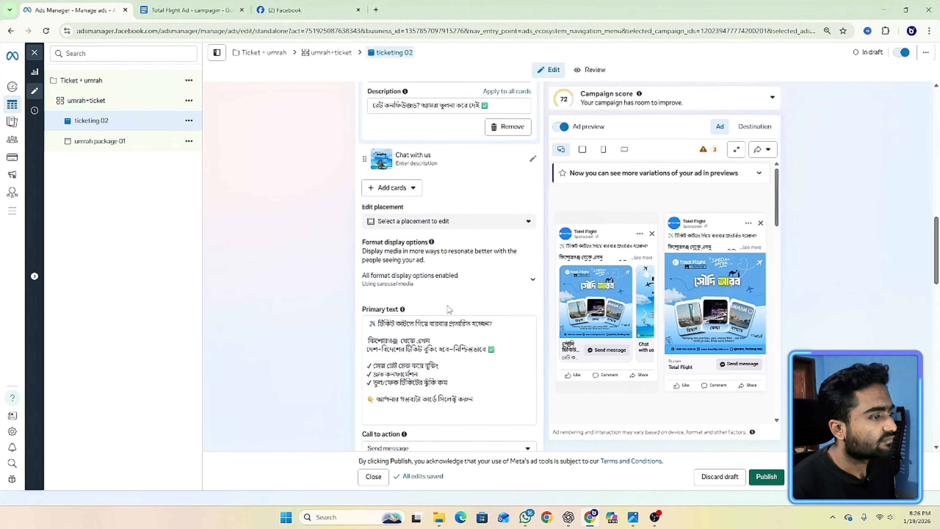
pyautogui.scroll(5, 450, 312)
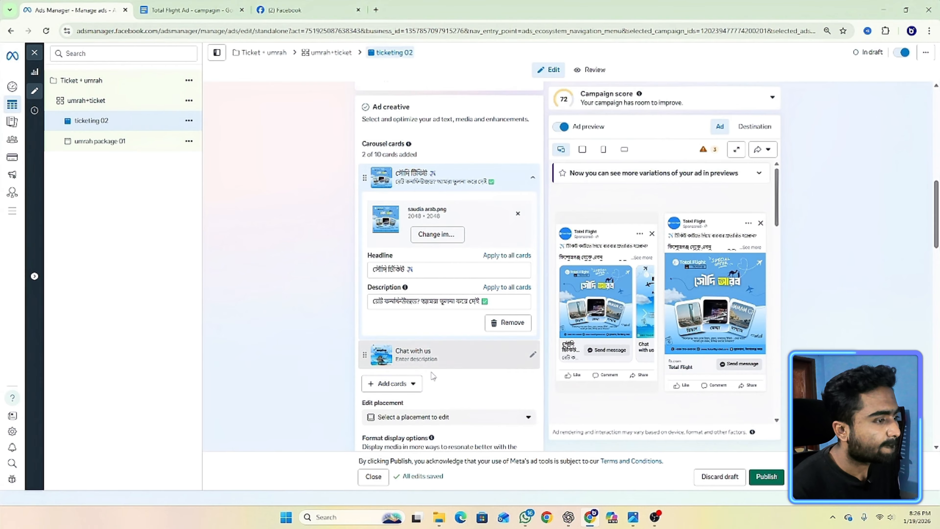
pyautogui.click(532, 354)
pyautogui.moveTo(432, 203); pyautogui.dragTo(339, 205)
pyautogui.hotkey('ctrl', 'v')
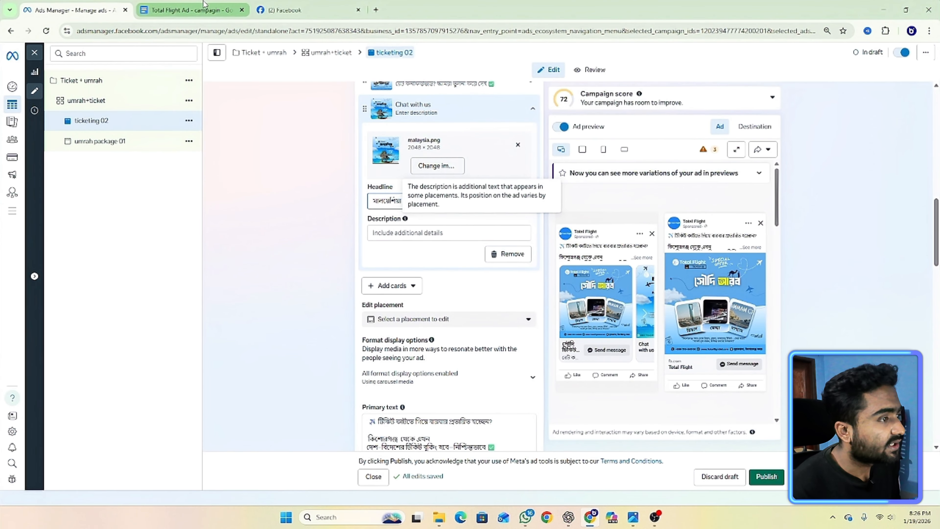
# Copy the two-line card text under CARD–1 (Malaysia) in the Google Docs document and return to Ads Manager.
pyautogui.hotkey('ctrl', 'Tab')
pyautogui.moveTo(398, 325); pyautogui.dragTo(308, 304)
pyautogui.rightClick(310, 303)
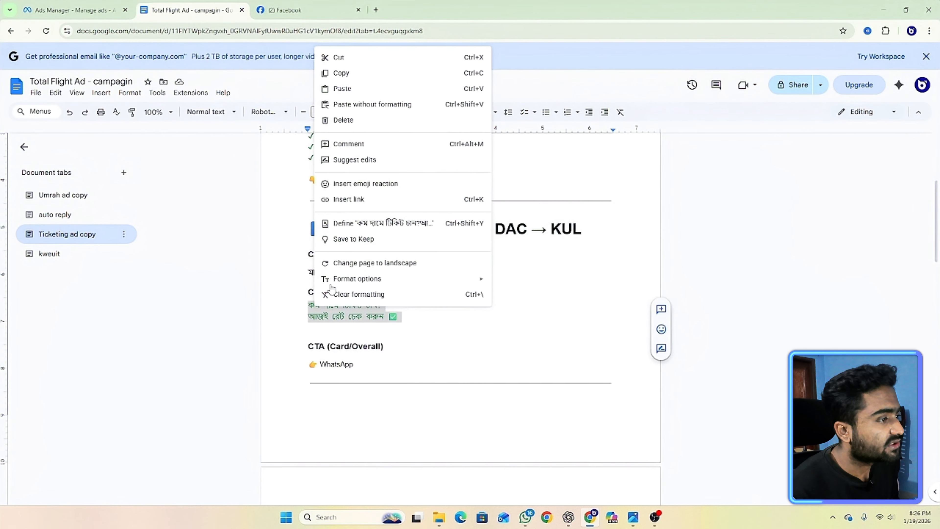
pyautogui.click(326, 73)
pyautogui.click(70, 10)
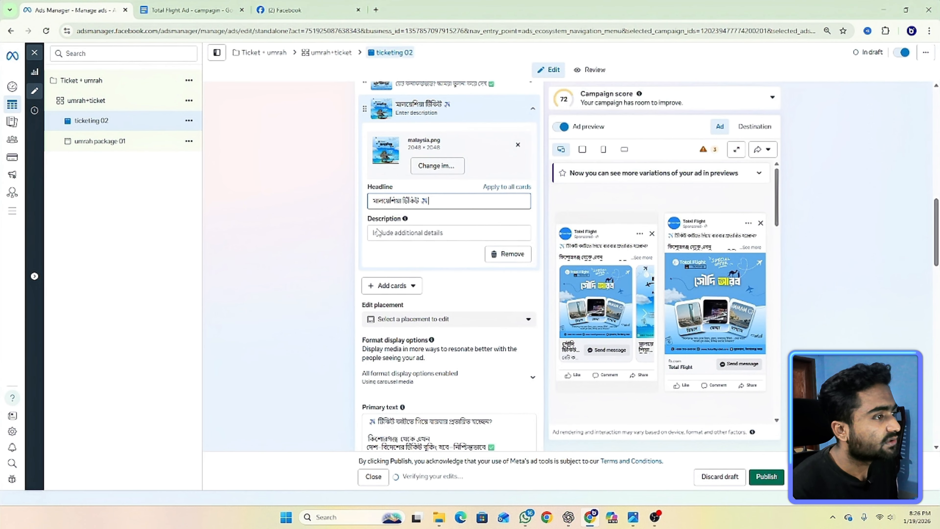
# Paste the copied text as the malaysia.png card's description, and add an image card using Dubai.png from the account images.
pyautogui.click(396, 231)
pyautogui.hotkey('ctrl', 'v')
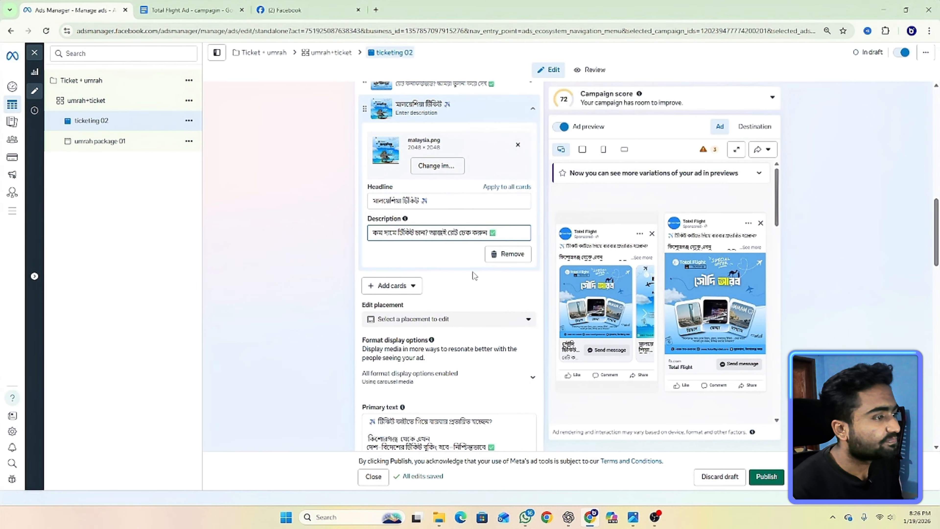
pyautogui.click(411, 285)
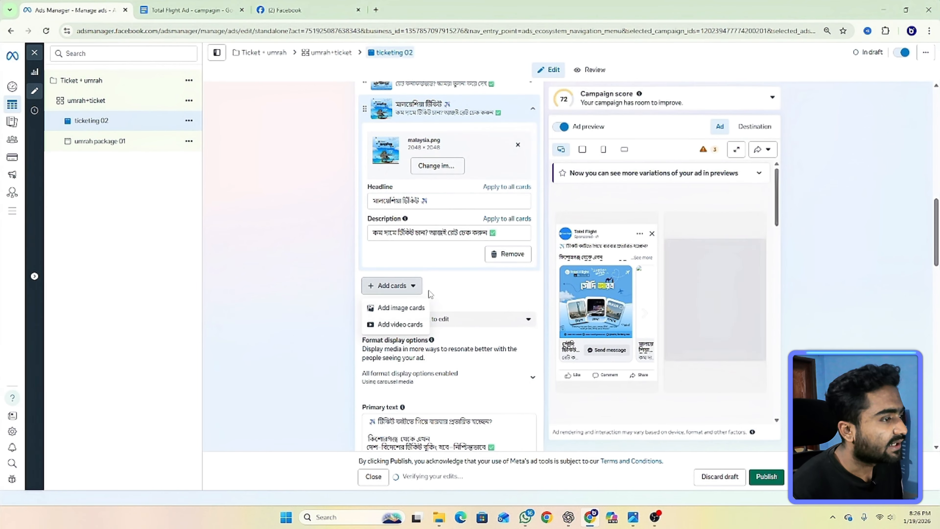
pyautogui.click(405, 308)
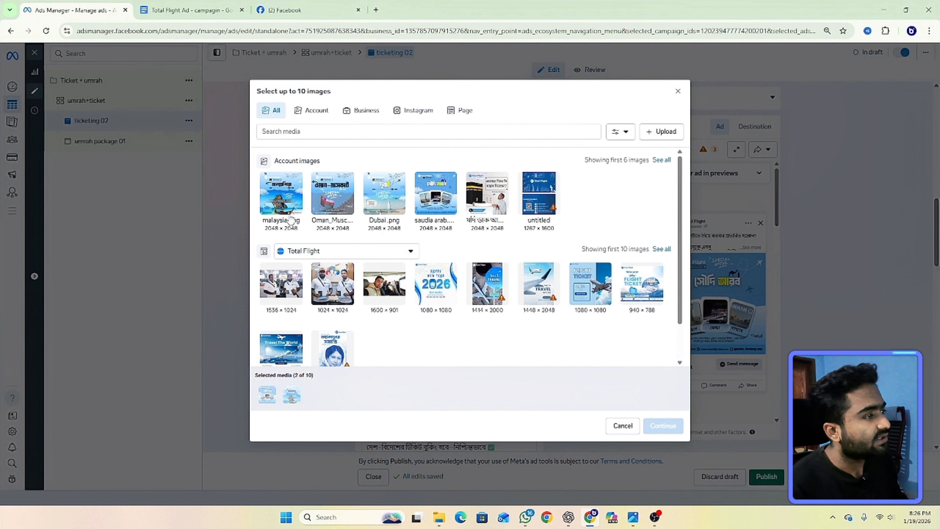
pyautogui.click(384, 204)
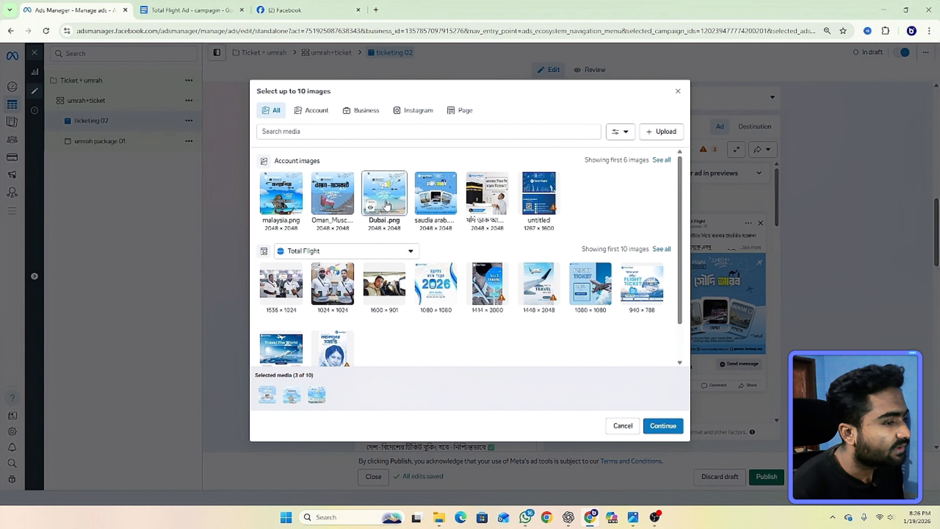
pyautogui.click(664, 426)
# Switch to the Google Docs document and copy the card headline under CARD–2 (Dubai).
pyautogui.click(202, 9)
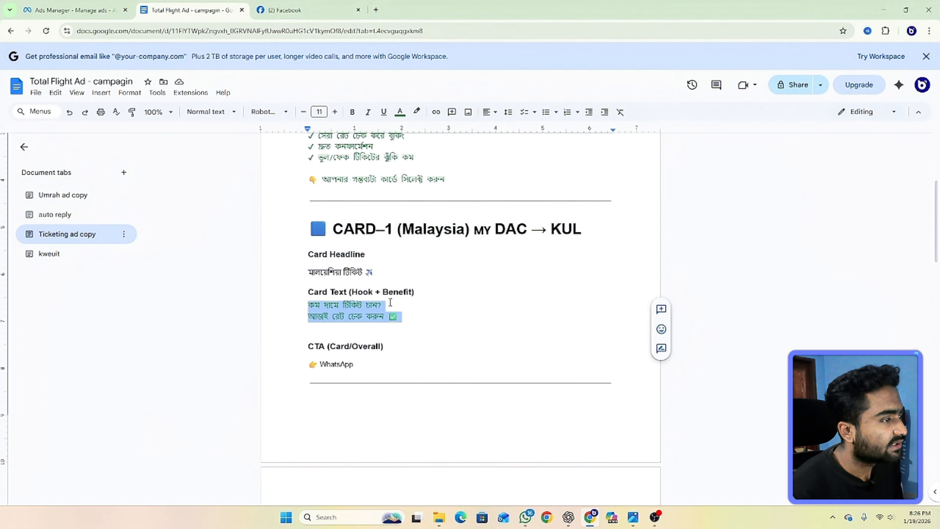
pyautogui.scroll(-10, 388, 302)
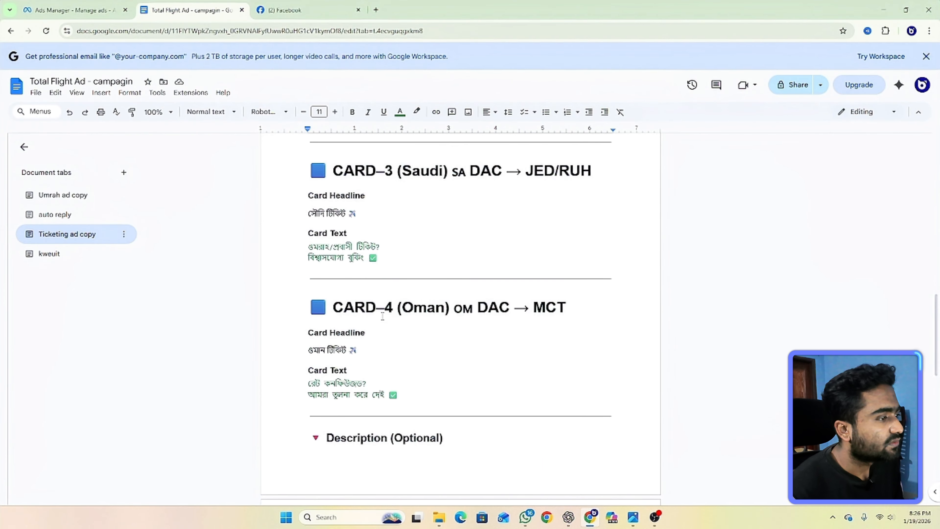
pyautogui.scroll(-5, 382, 316)
pyautogui.scroll(15, 380, 314)
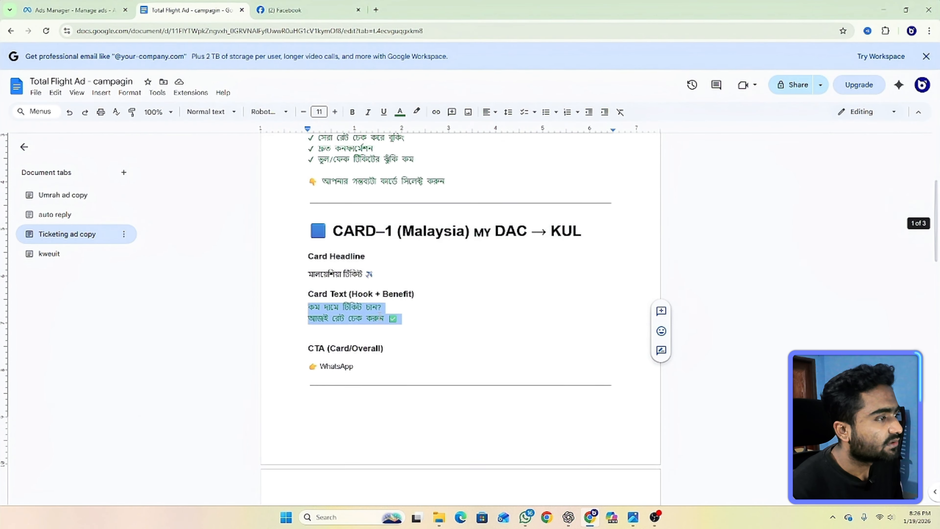
pyautogui.scroll(5, 380, 318)
pyautogui.scroll(-13, 380, 317)
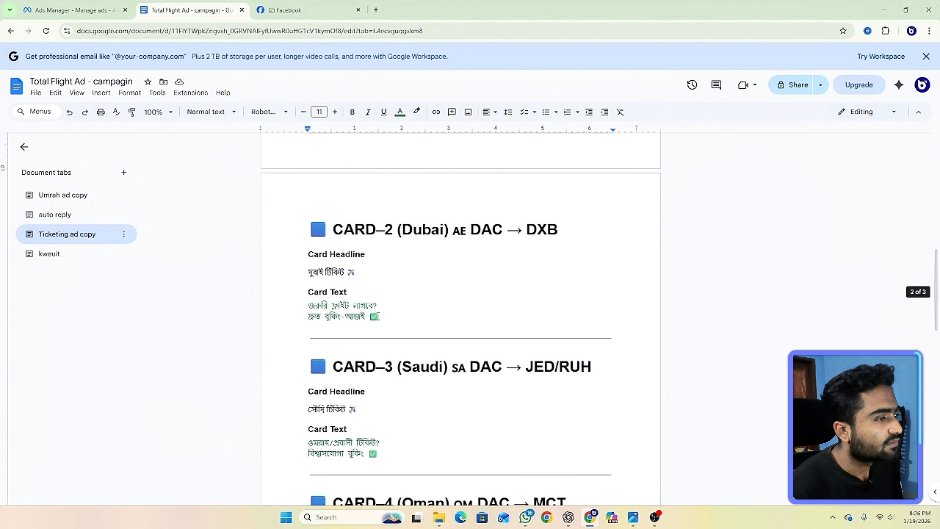
pyautogui.tripleClick(355, 271)
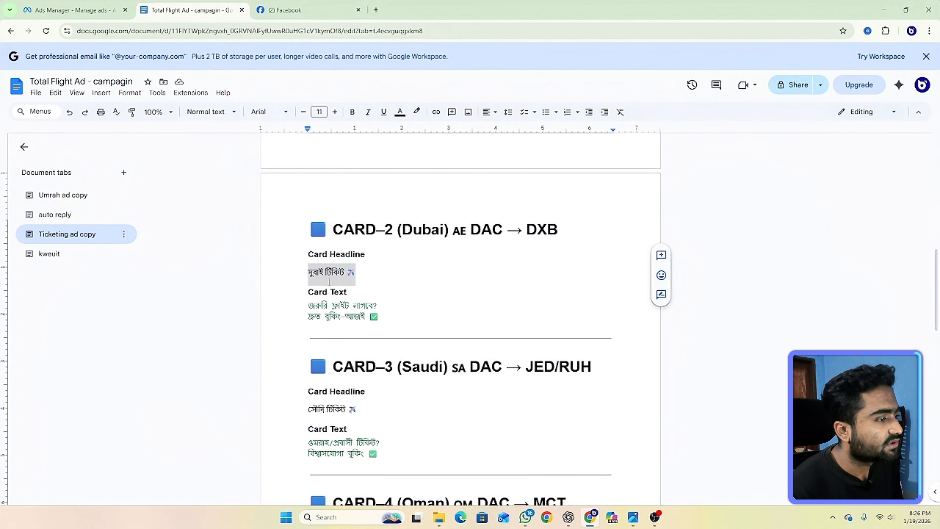
pyautogui.rightClick(330, 272)
pyautogui.click(355, 276)
# Return to Ads Manager and replace the Dubai.png card's headline with the copied "দুবাই টিকিট ✈️".
pyautogui.click(74, 10)
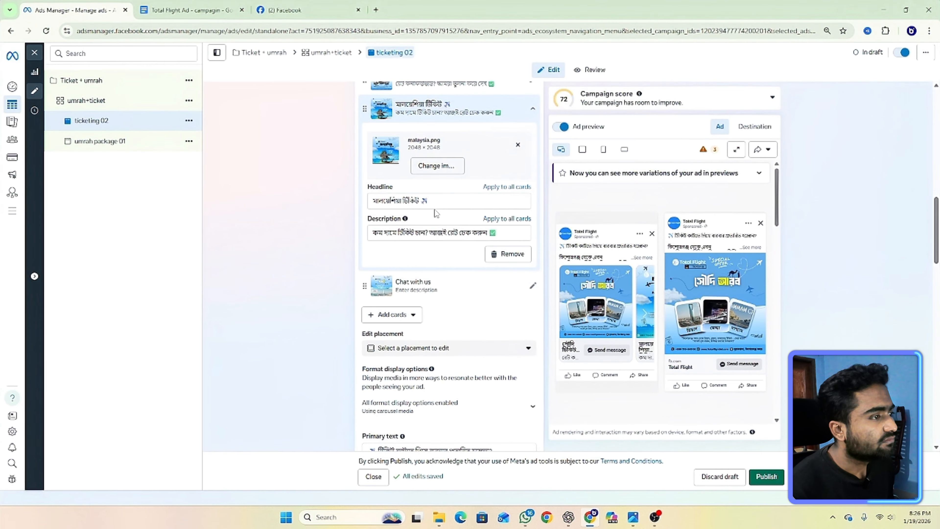
pyautogui.click(534, 288)
pyautogui.click(411, 230)
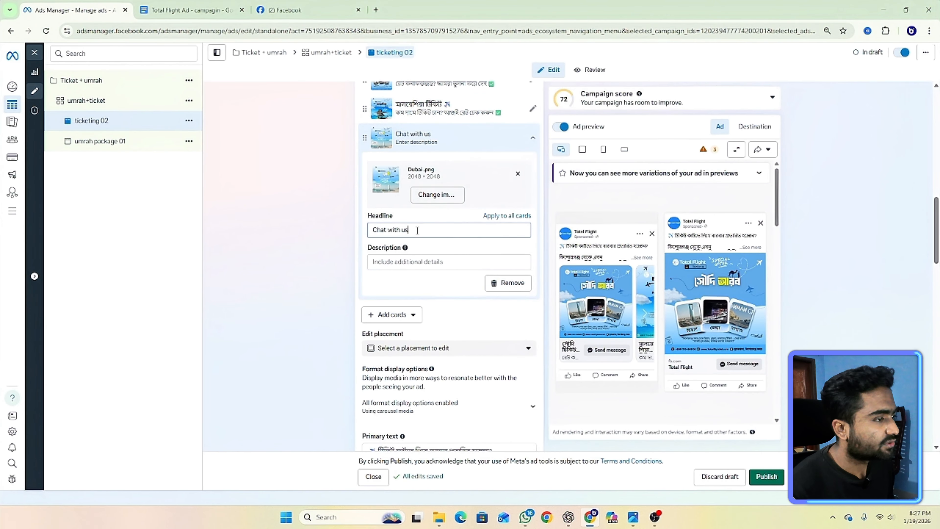
pyautogui.hotkey('ctrl', 'a')
pyautogui.hotkey('ctrl', 'v')
# Copy the two-line card text under CARD–2 (Dubai) in Google Docs and paste it as the Dubai.png card's description in Ads Manager.
pyautogui.click(159, 8)
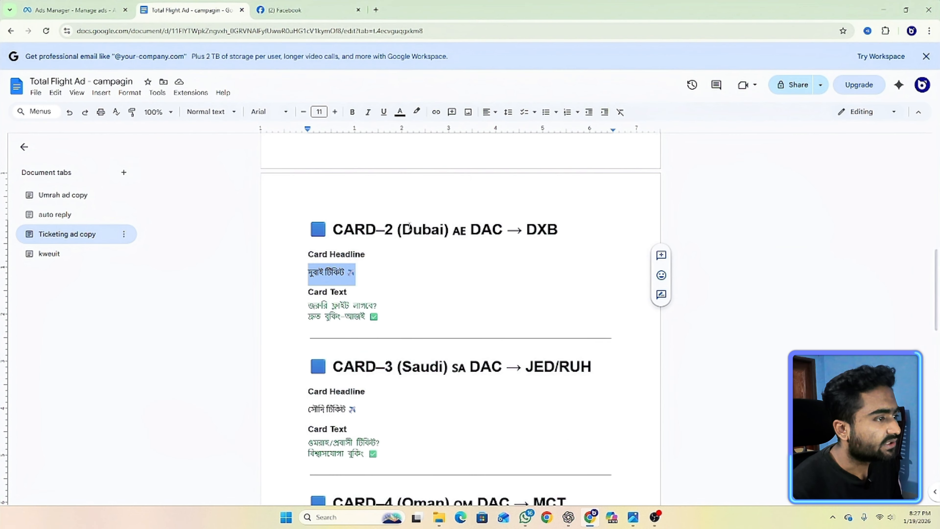
pyautogui.moveTo(379, 320); pyautogui.dragTo(308, 305)
pyautogui.rightClick(313, 309)
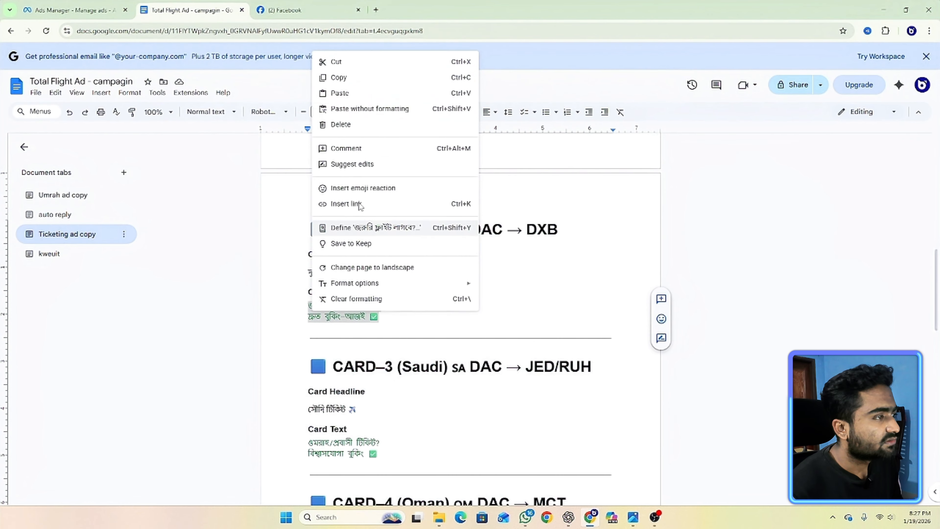
pyautogui.click(336, 78)
pyautogui.click(74, 10)
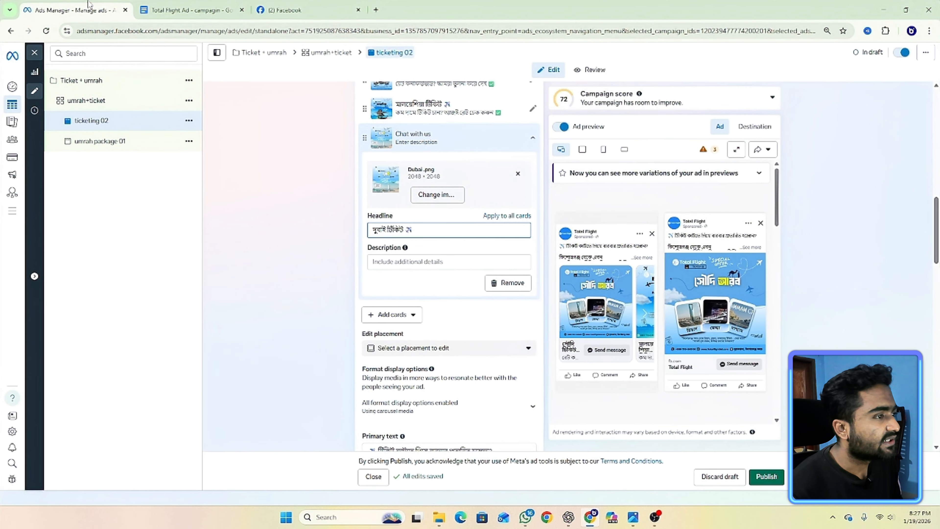
pyautogui.click(415, 261)
pyautogui.hotkey('ctrl', 'v')
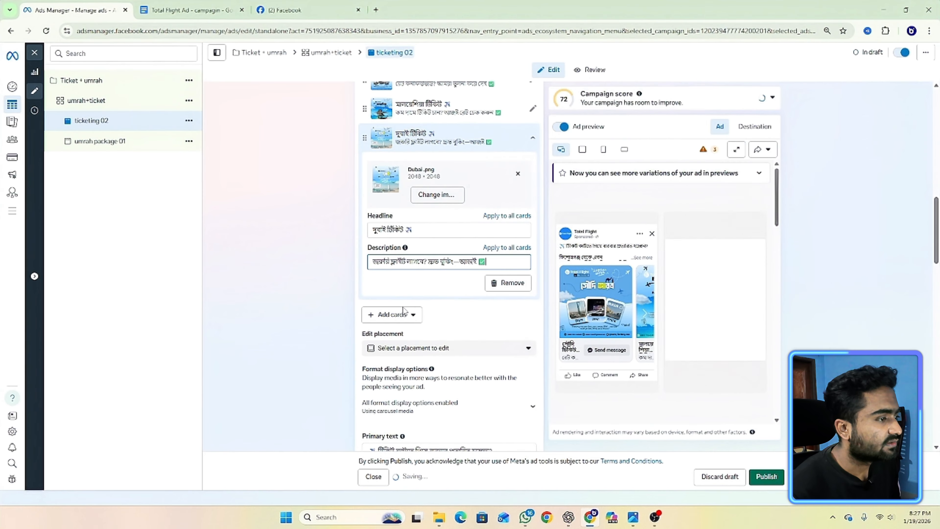
# Add a fourth image card using Oman_Muscat-ticket-price.png from the account images and open it for editing.
pyautogui.click(412, 315)
pyautogui.click(405, 337)
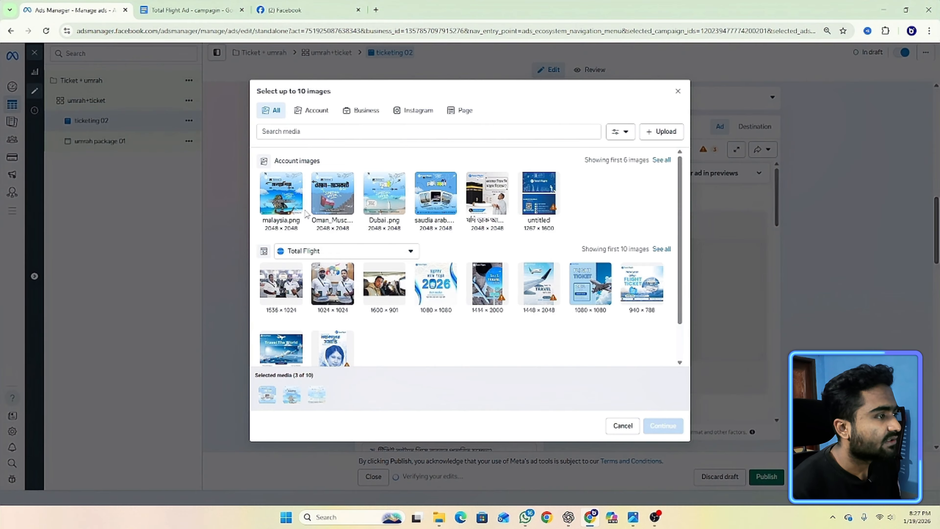
pyautogui.click(321, 200)
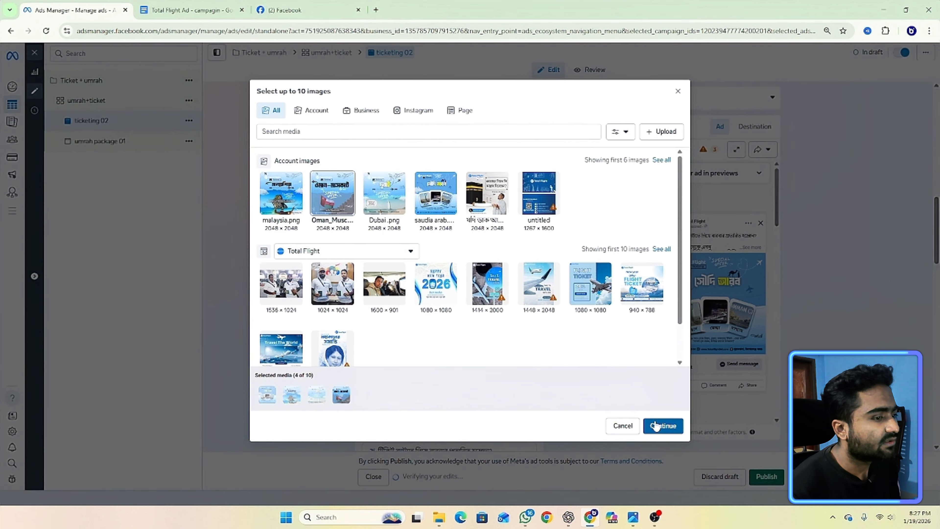
pyautogui.click(656, 423)
pyautogui.click(500, 319)
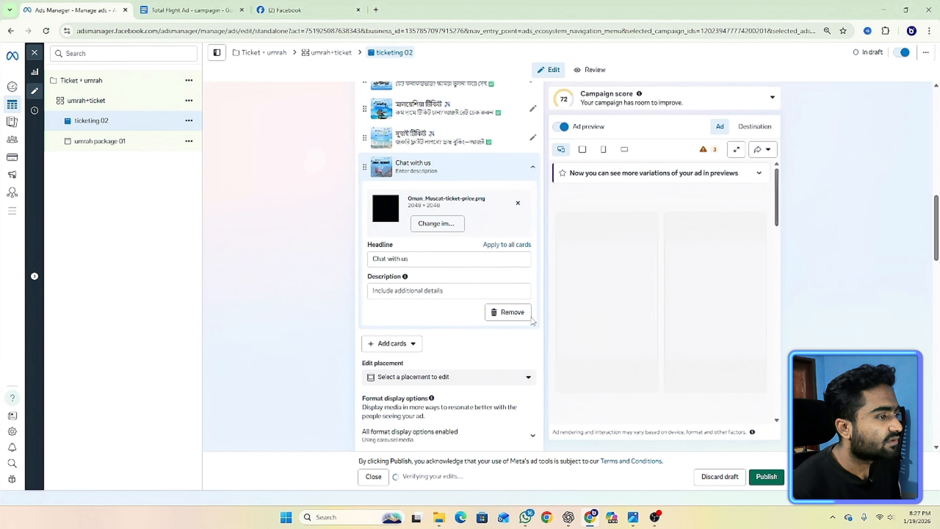
# Switch to the Google Docs document and copy the card headline under CARD–4 (Oman).
pyautogui.click(190, 10)
pyautogui.scroll(-5, 370, 296)
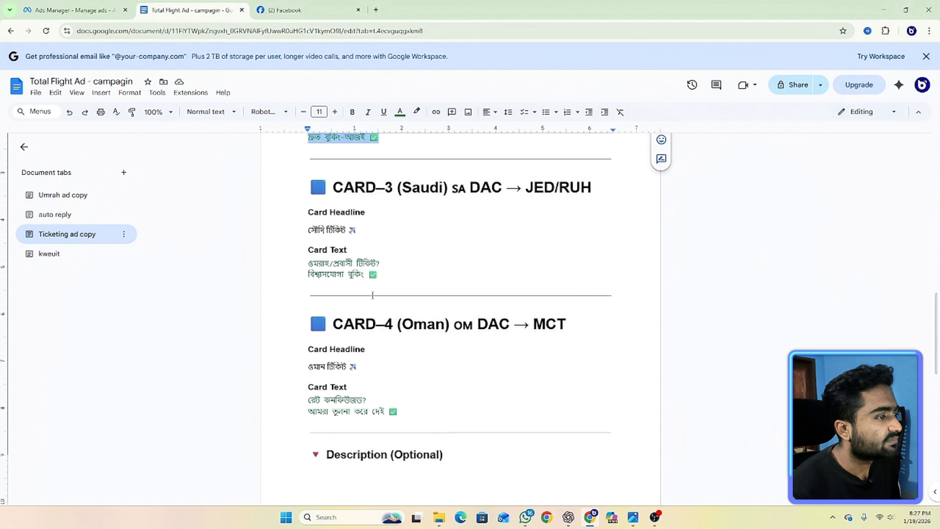
pyautogui.scroll(2, 373, 290)
pyautogui.scroll(-3, 375, 288)
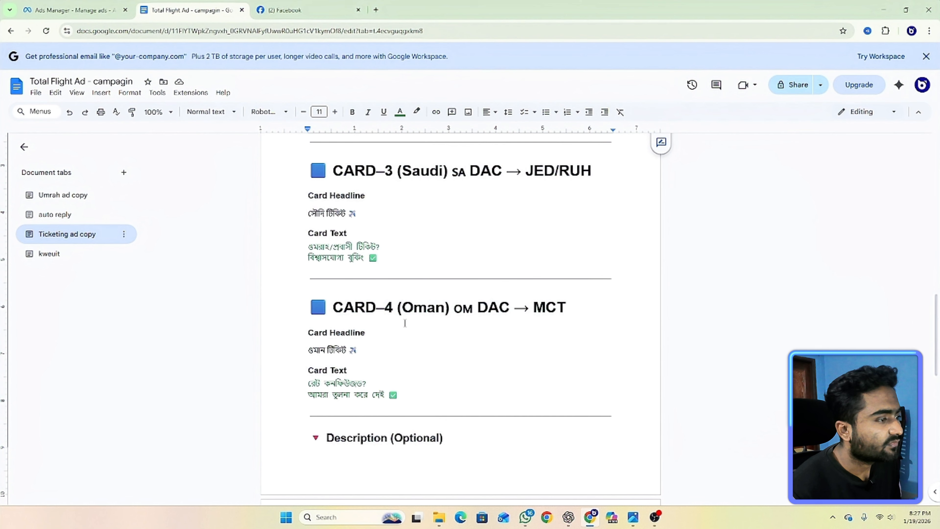
pyautogui.tripleClick(371, 349)
pyautogui.rightClick(318, 349)
pyautogui.click(333, 112)
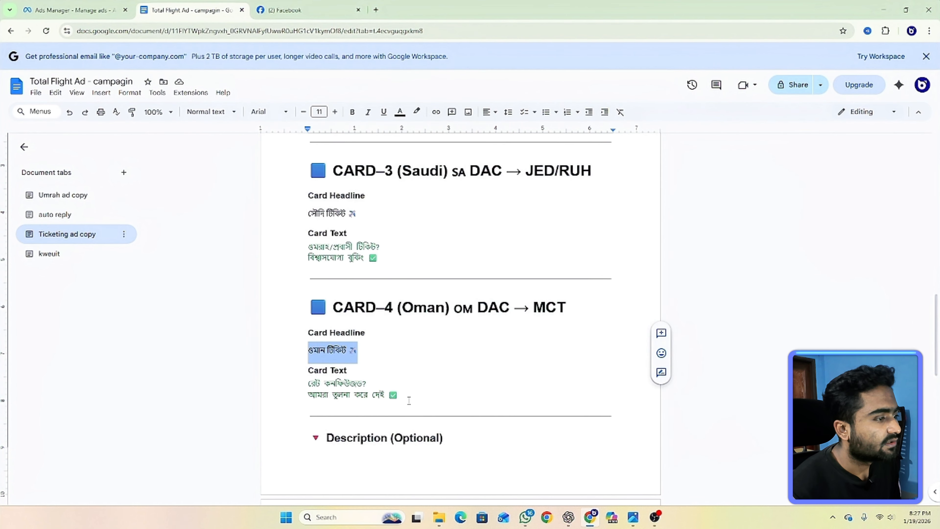
# Also copy the two-line card text under CARD–4 (Oman), keeping the headline in the clipboard history.
pyautogui.moveTo(409, 401); pyautogui.dragTo(308, 383)
pyautogui.rightClick(334, 387)
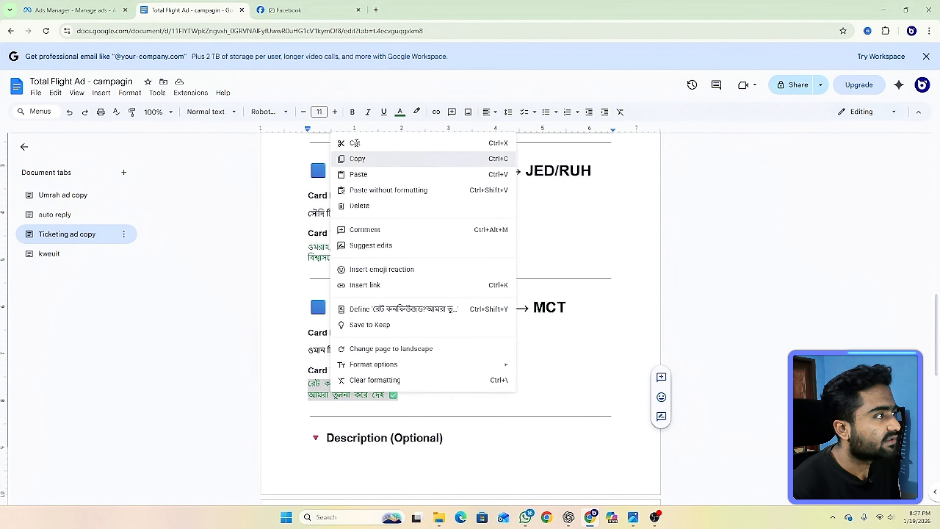
pyautogui.click(357, 157)
# Return to Ads Manager and replace the Oman card's headline with the copied "ওমান টিকিট ✈️" from the clipboard history.
pyautogui.click(76, 11)
pyautogui.tripleClick(412, 256)
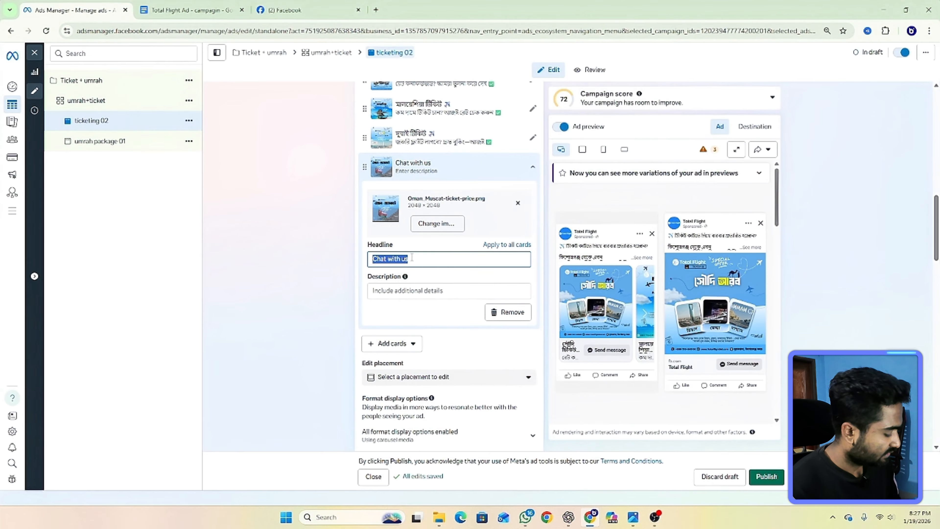
pyautogui.hotkey('ctrl', 'v')
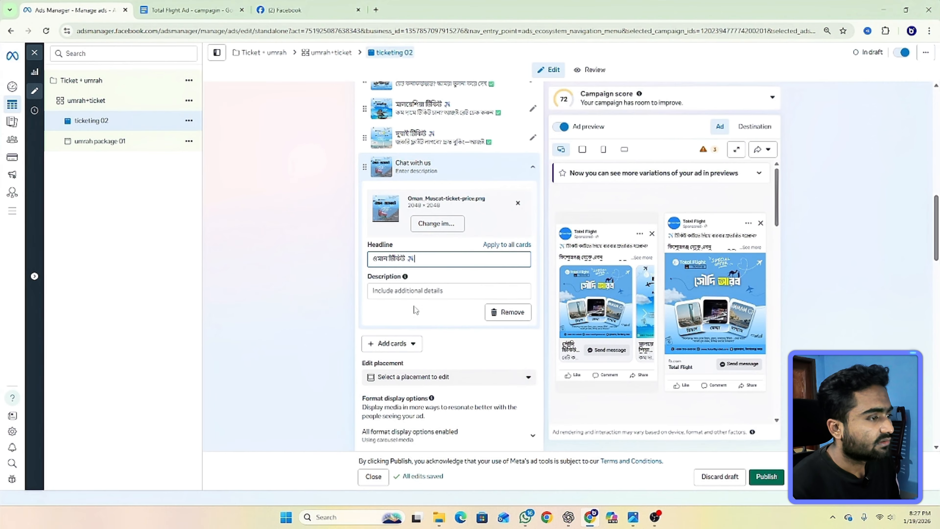
# Fill the Oman card's description with the copied two-line card text from the clipboard history.
pyautogui.click(406, 290)
pyautogui.press('super+v')
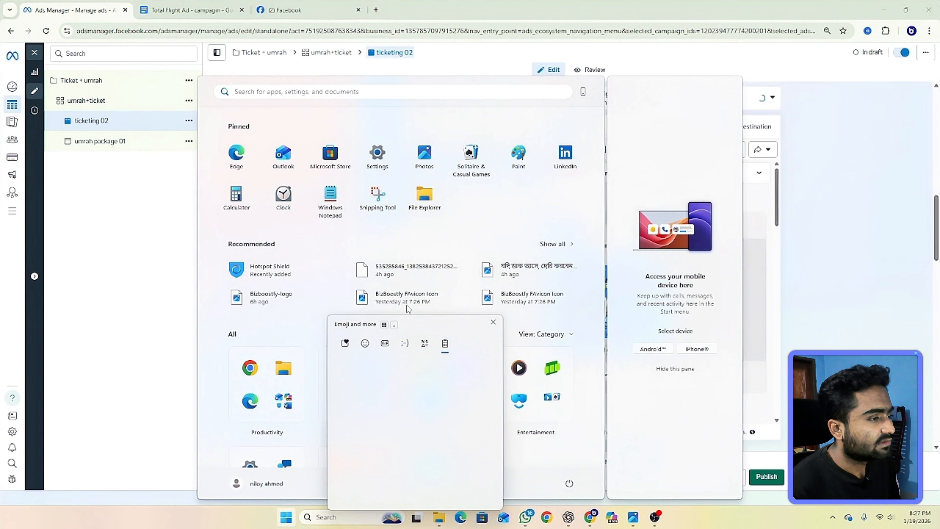
pyautogui.click(153, 193)
pyautogui.click(152, 277)
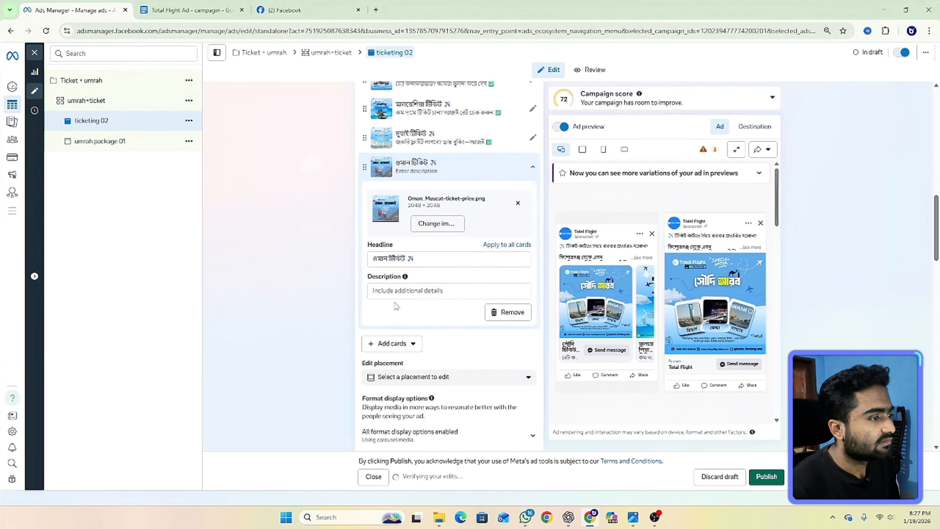
pyautogui.click(395, 293)
pyautogui.press('super+v')
pyautogui.click(448, 387)
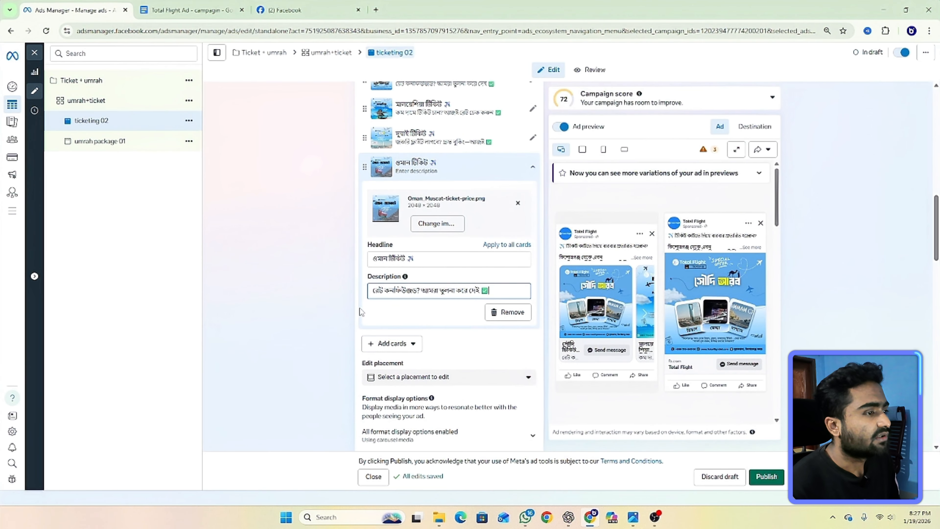
pyautogui.scroll(-2, 444, 316)
pyautogui.scroll(2, 466, 316)
pyautogui.click(507, 365)
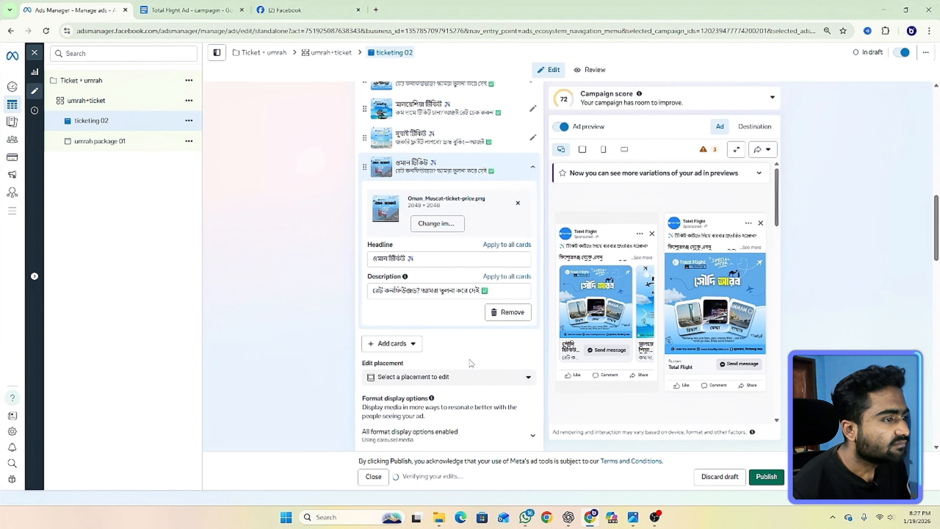
# Review the ticketing 02 ad's carousel card list, primary text and available placements for editing.
pyautogui.scroll(3, 471, 356)
pyautogui.scroll(3, 433, 339)
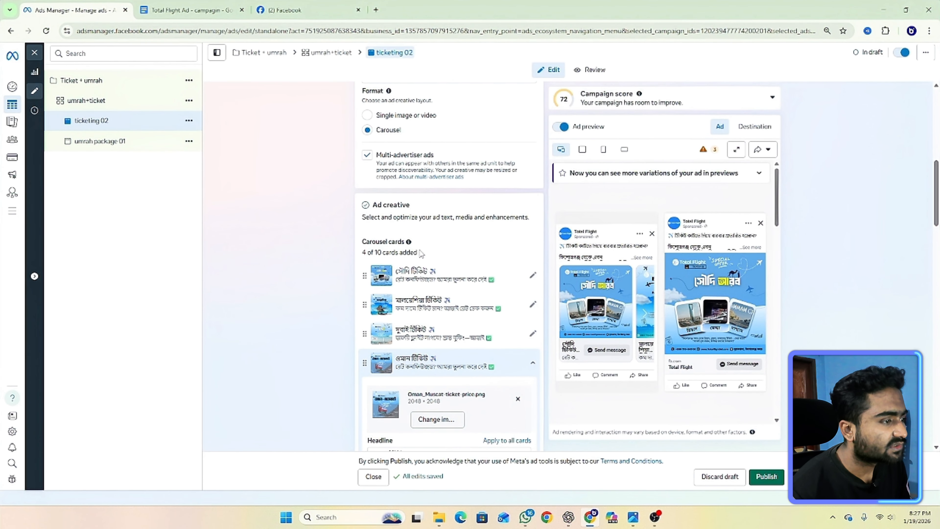
pyautogui.scroll(-3, 445, 259)
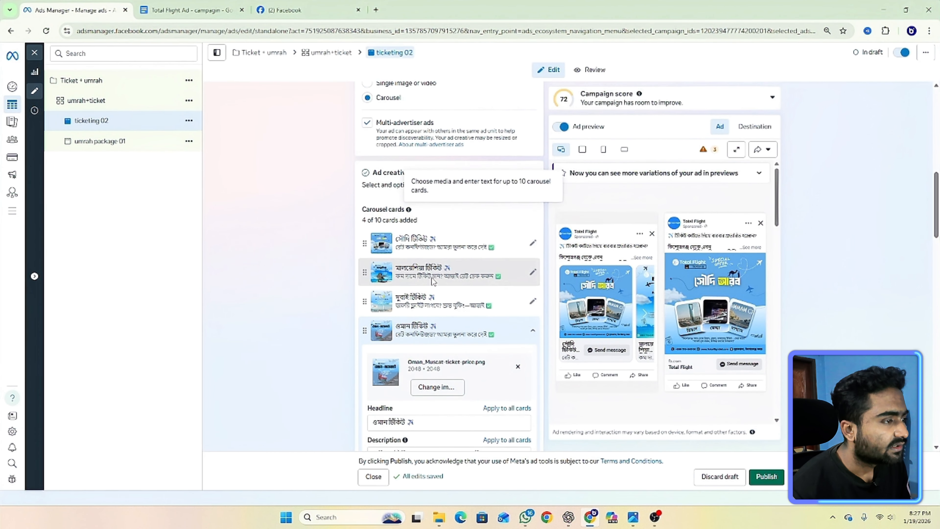
pyautogui.scroll(-9, 441, 259)
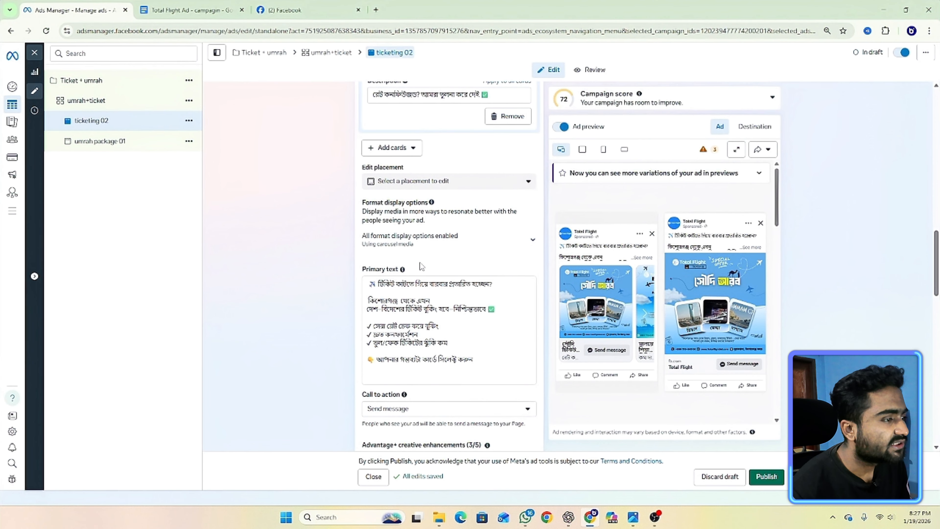
pyautogui.click(505, 294)
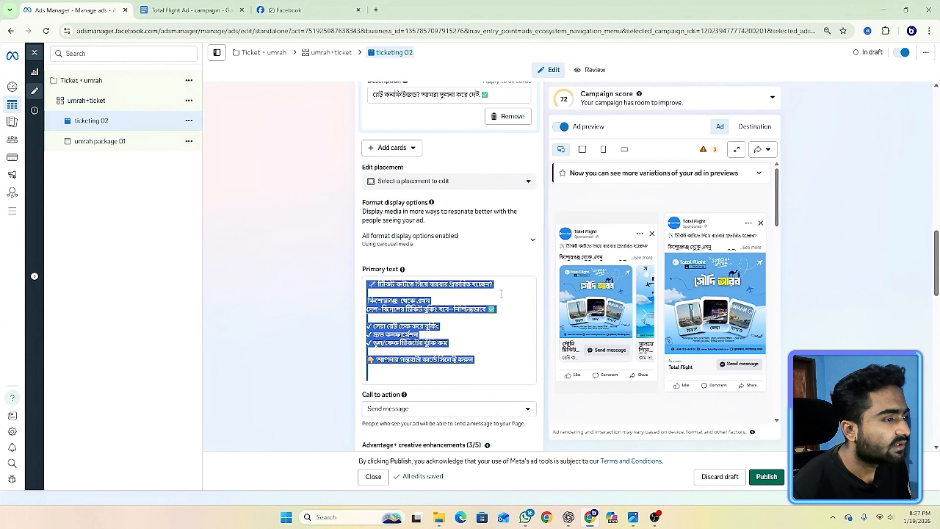
pyautogui.click(526, 181)
pyautogui.scroll(-3, 455, 248)
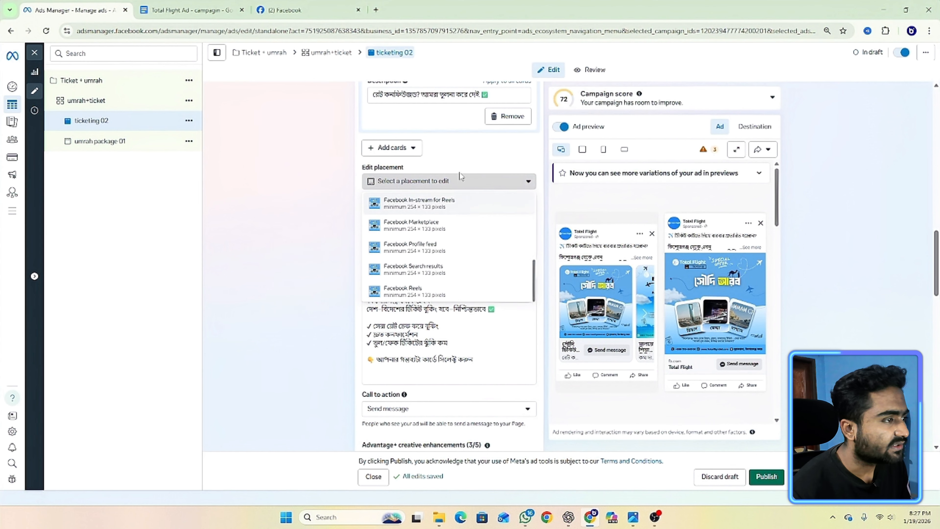
pyautogui.click(464, 160)
pyautogui.scroll(-4, 470, 278)
pyautogui.scroll(2, 472, 283)
pyautogui.scroll(4, 472, 282)
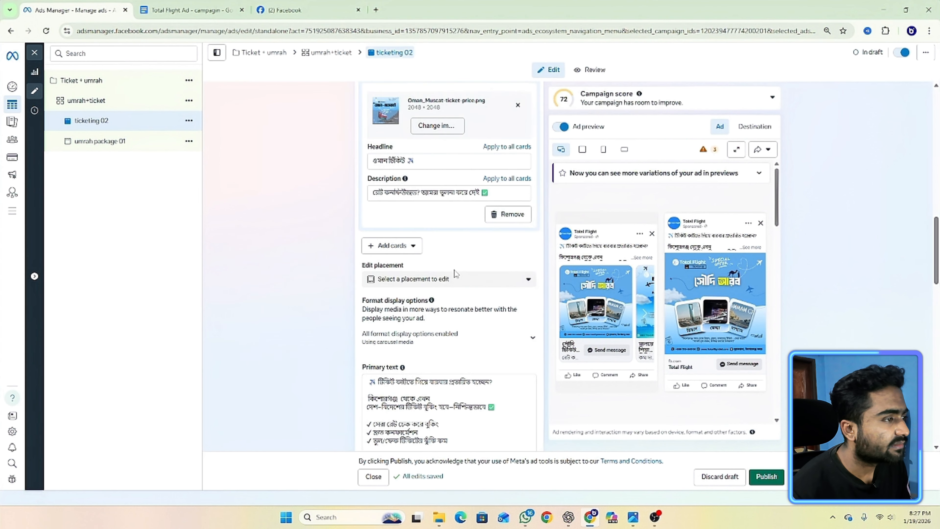
# Add a fifth carousel card using the 1080 × 1080 ticket image from the Total Flight page images.
pyautogui.click(398, 246)
pyautogui.click(398, 267)
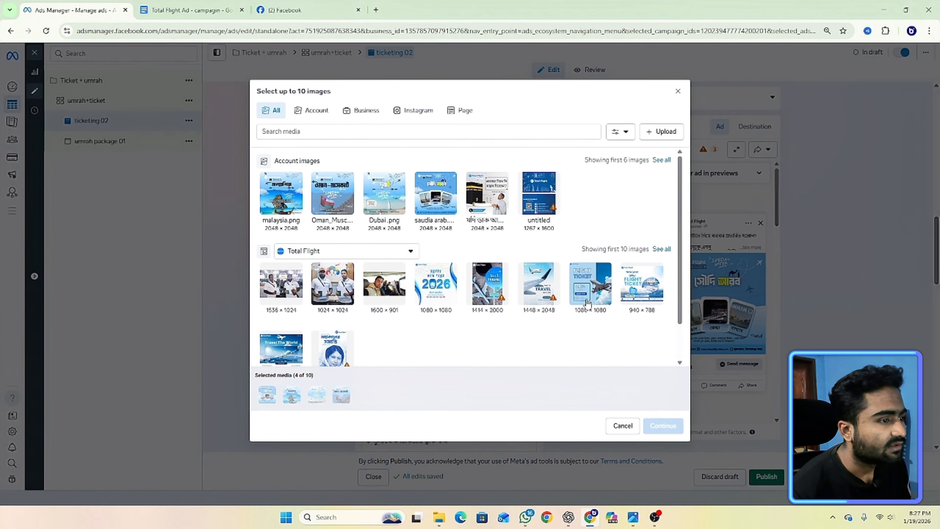
pyautogui.click(589, 284)
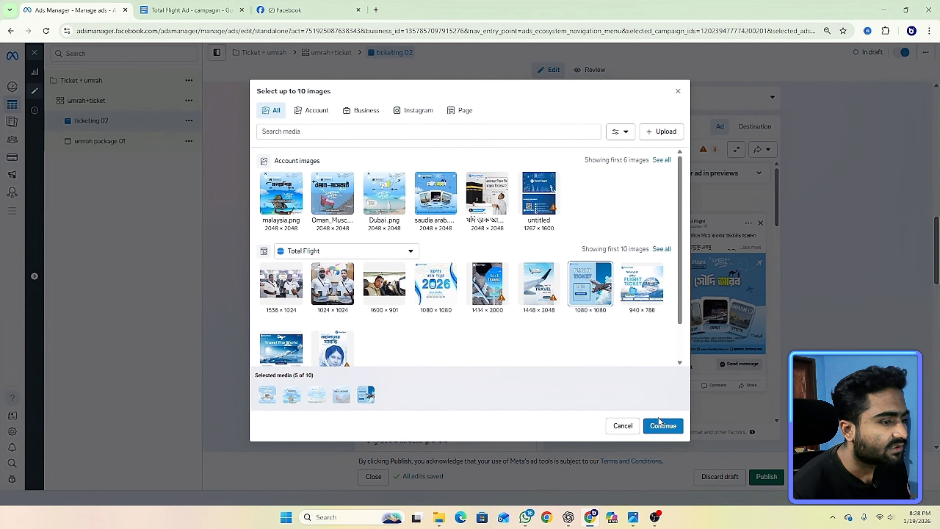
pyautogui.click(661, 426)
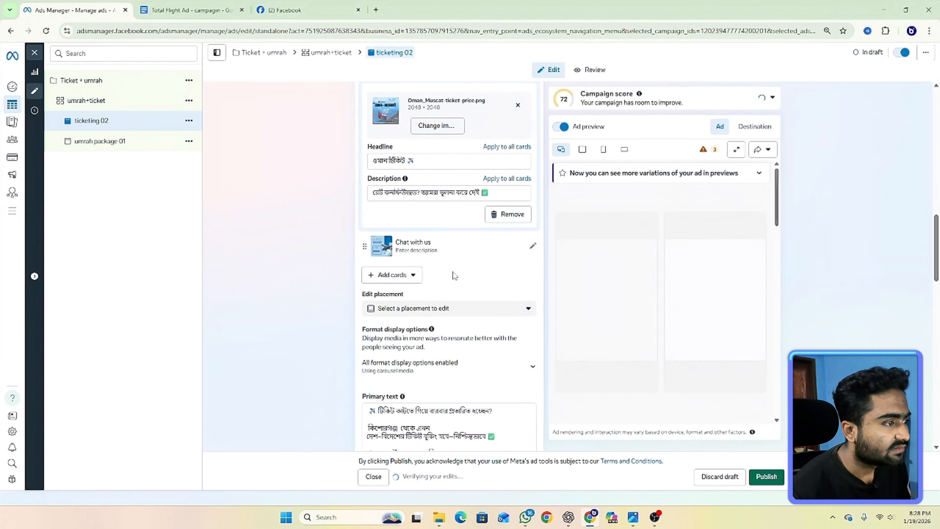
# Add two more carousel cards using the 1024 × 1024 and 1536 × 1024 client photos from the Total Flight page images.
pyautogui.click(393, 275)
pyautogui.click(393, 297)
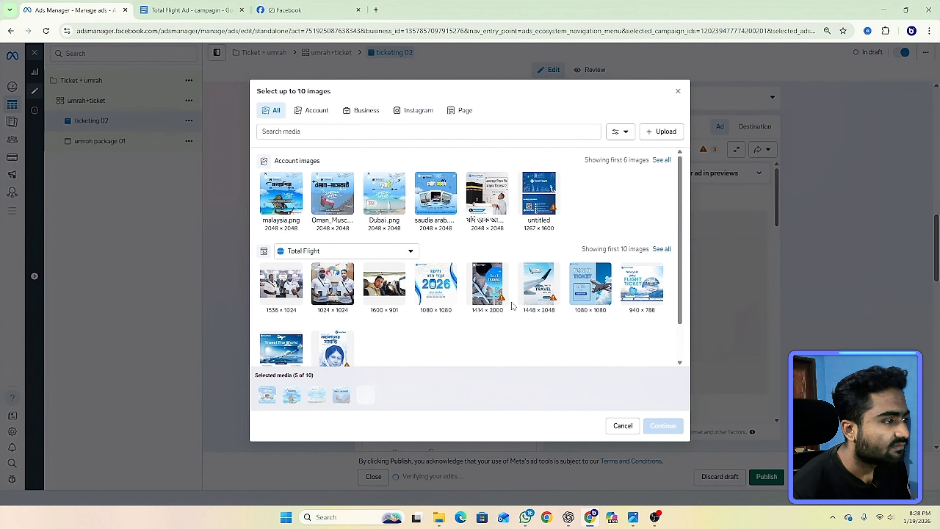
pyautogui.scroll(-1, 686, 330)
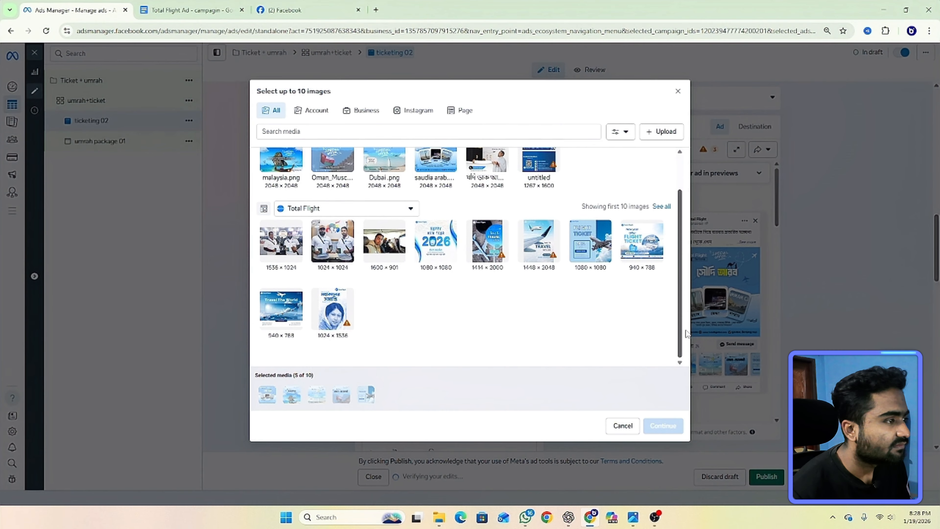
pyautogui.scroll(1, 680, 282)
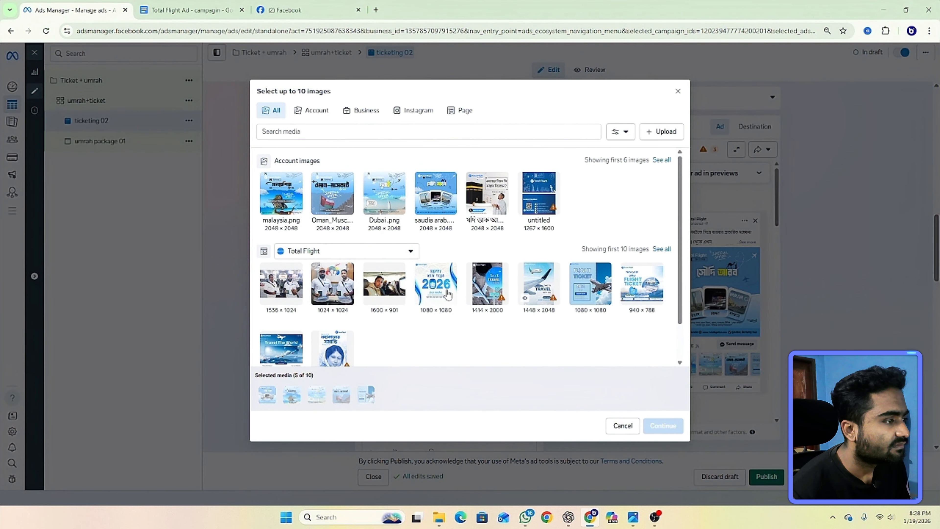
pyautogui.click(319, 296)
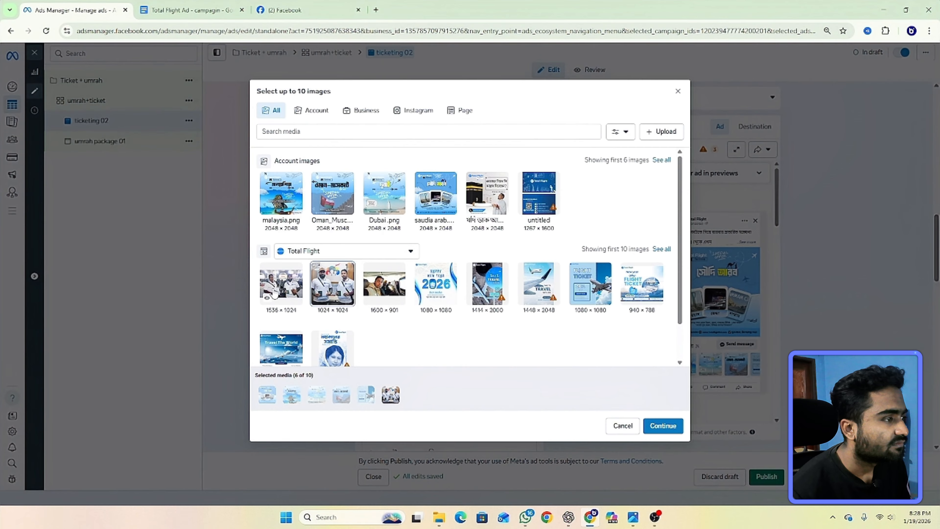
pyautogui.click(274, 295)
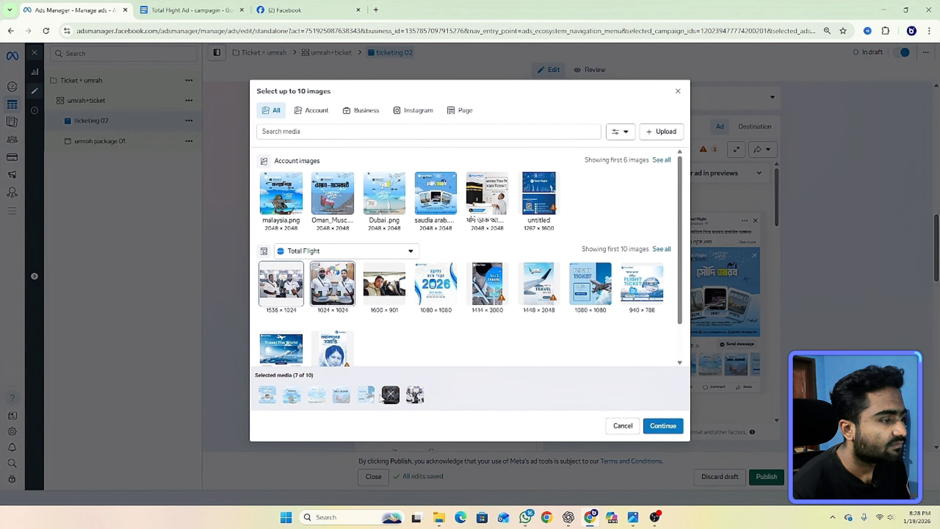
pyautogui.click(665, 426)
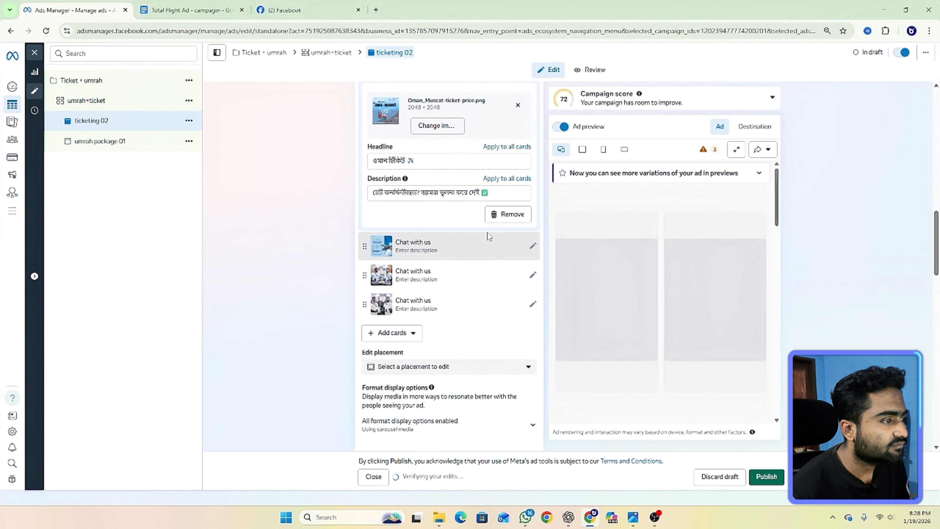
# Remove the ticket image card and the 1536 × 1024 client photo card from the carousel.
pyautogui.scroll(3, 488, 232)
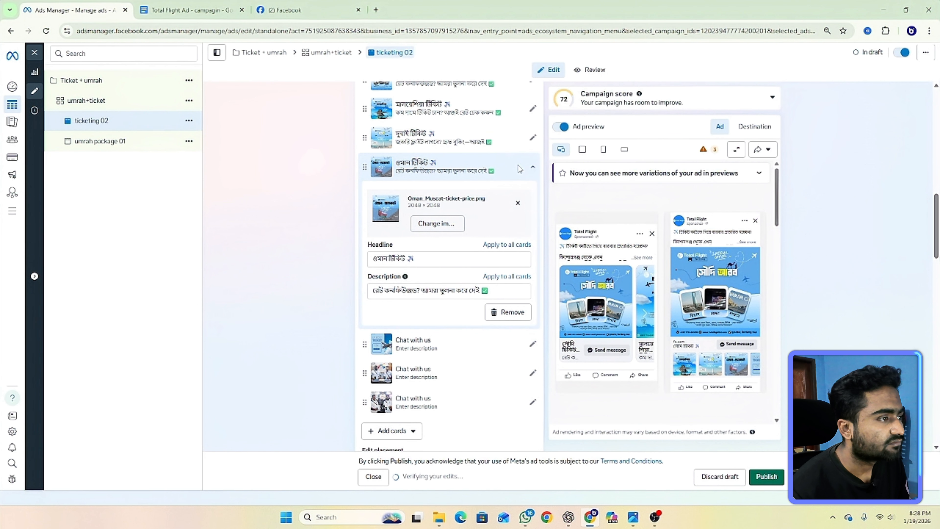
pyautogui.scroll(3, 488, 216)
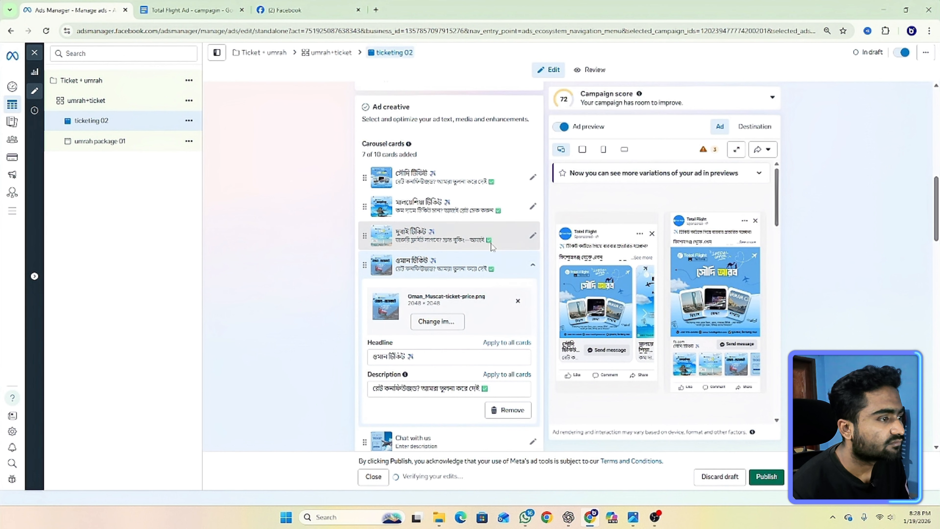
pyautogui.scroll(-3, 509, 282)
pyautogui.click(492, 328)
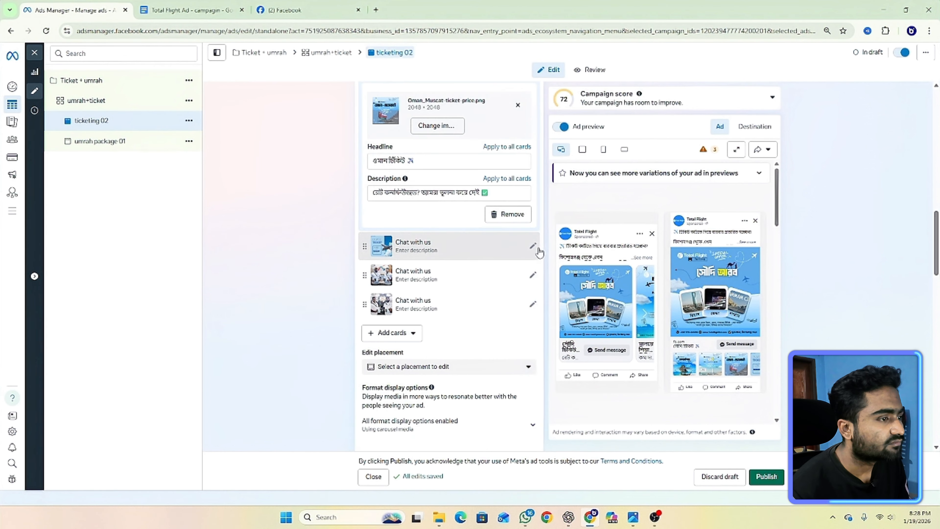
pyautogui.click(512, 244)
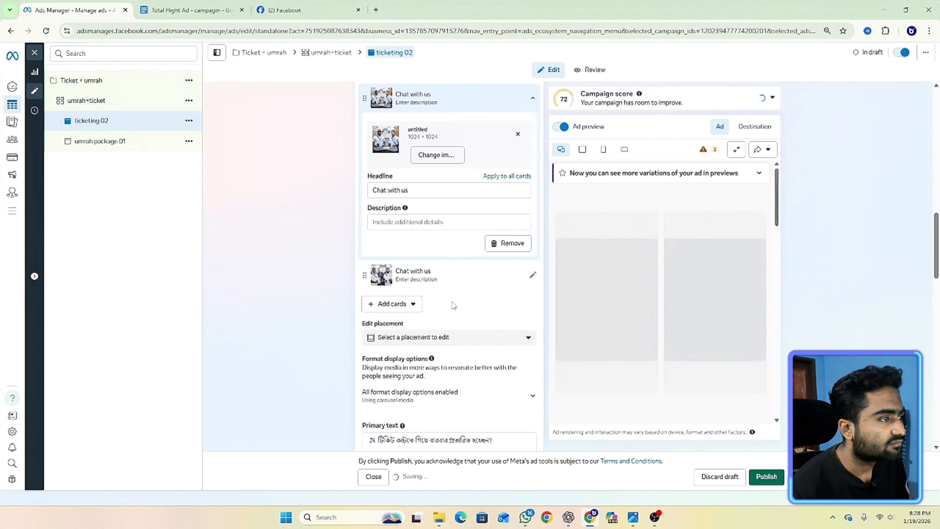
pyautogui.click(509, 284)
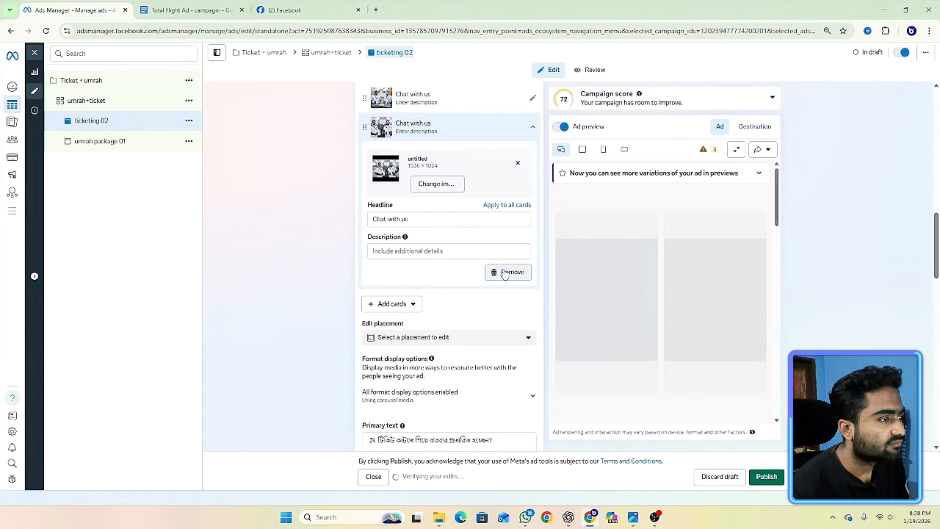
# Replace the 1024 × 1024 client photo card's headline with "our happy Client".
pyautogui.scroll(3, 455, 277)
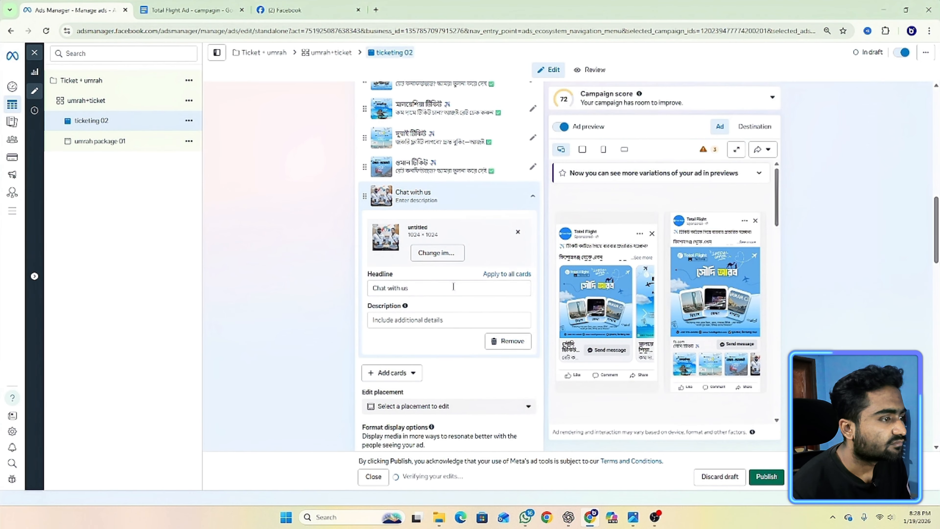
pyautogui.moveTo(454, 288); pyautogui.dragTo(323, 283)
pyautogui.write('ou')
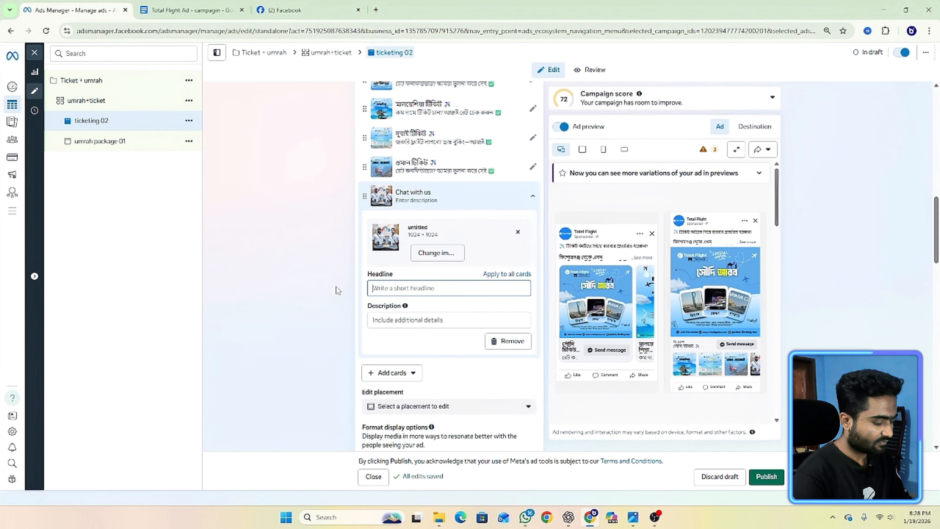
pyautogui.write('r happy')
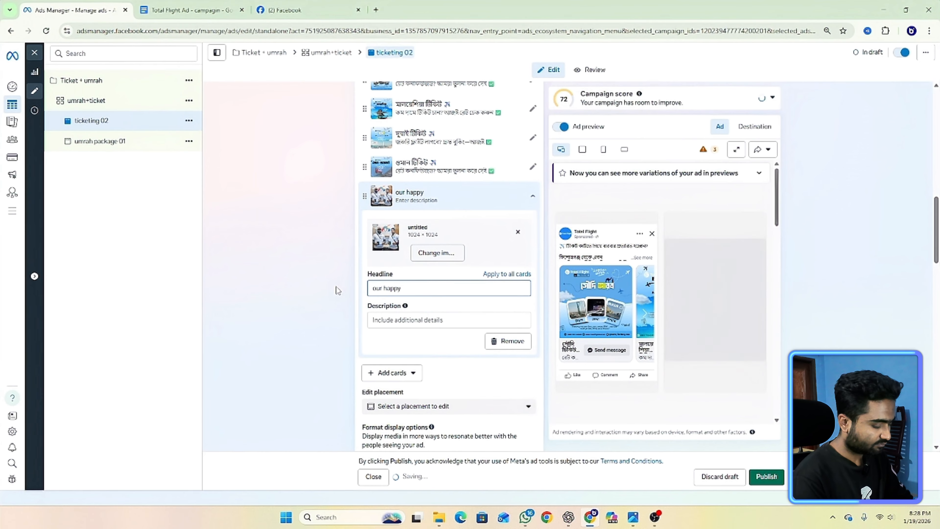
pyautogui.write(' Client')
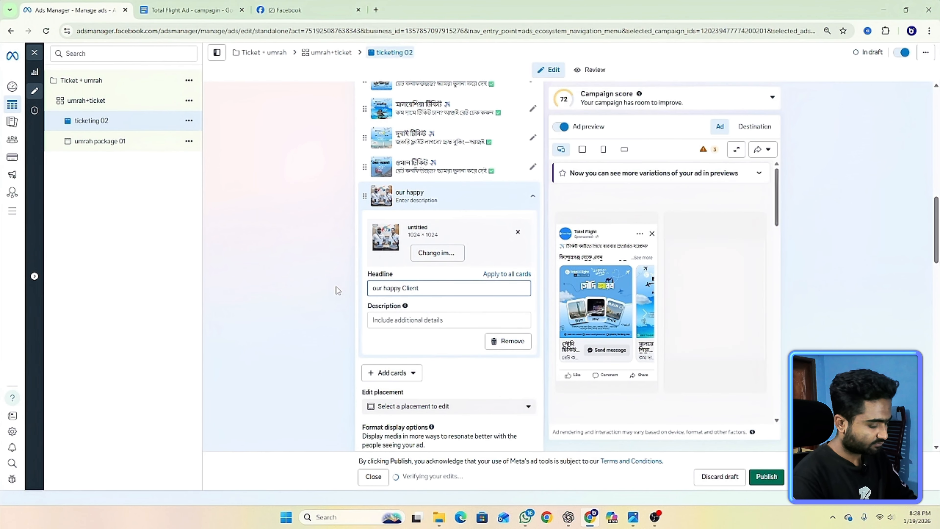
pyautogui.write(' r')
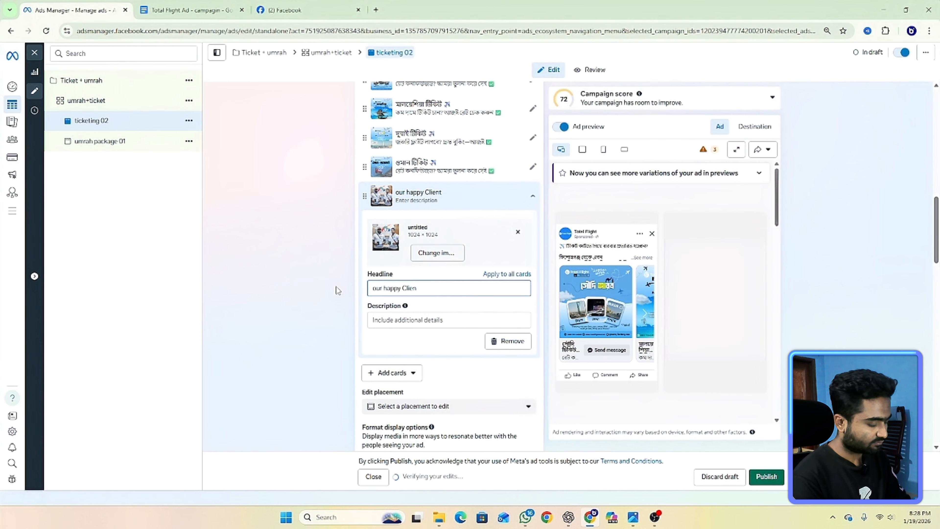
# Fill the client photo card's description with "Happy ticketing with aTotal flight".
pyautogui.click(396, 325)
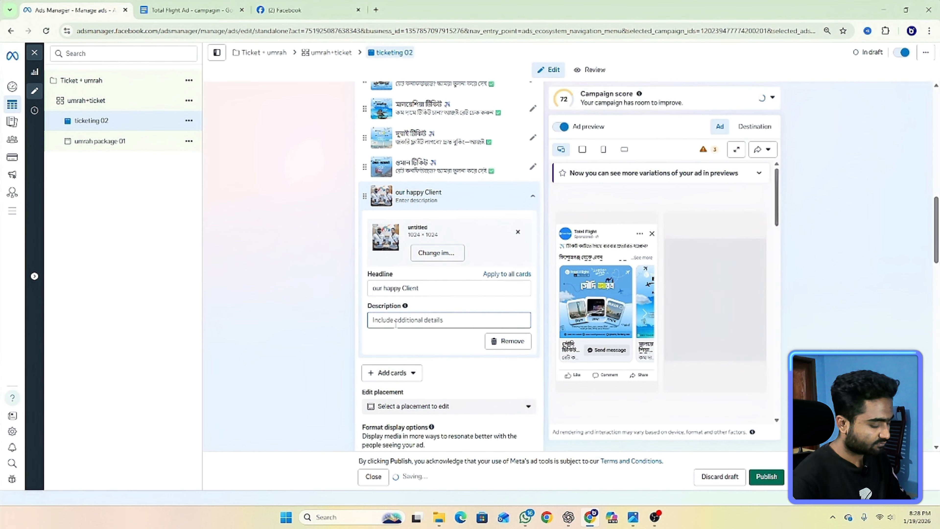
pyautogui.write('Happy')
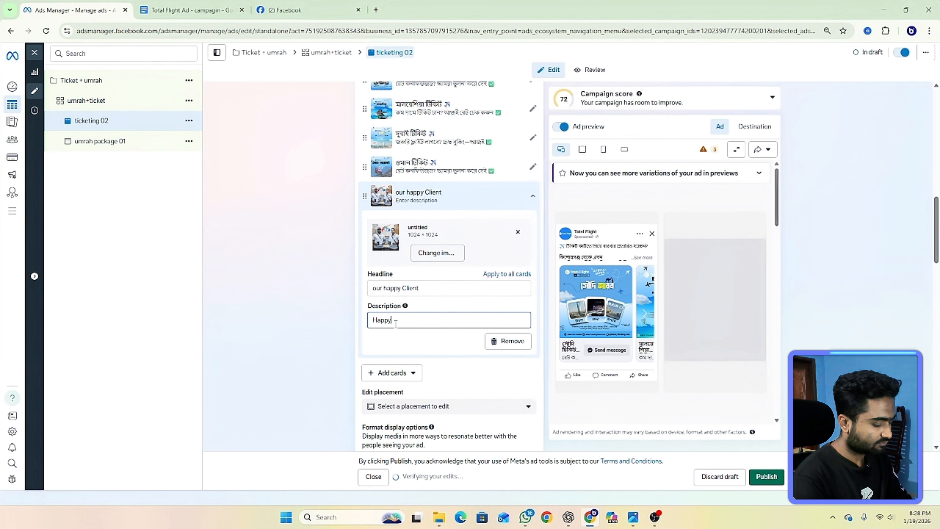
pyautogui.write(' ticket')
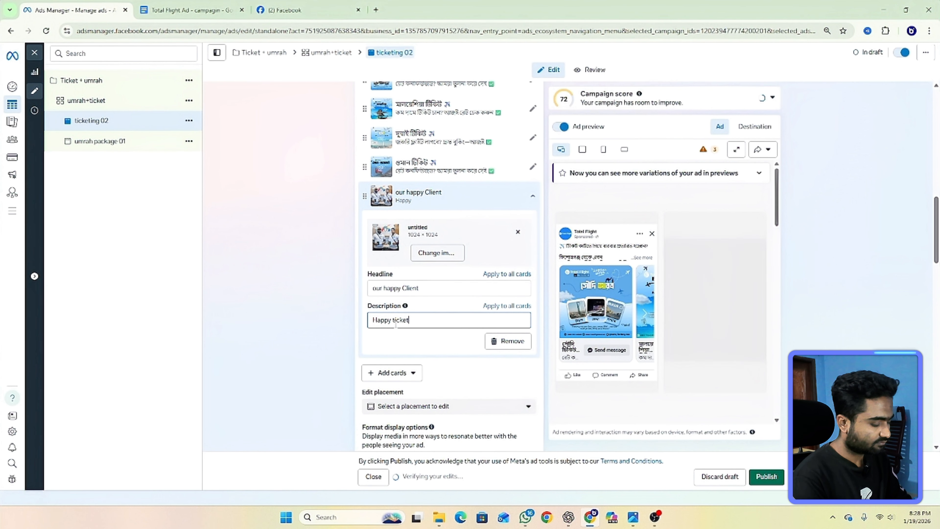
pyautogui.write('ing with a')
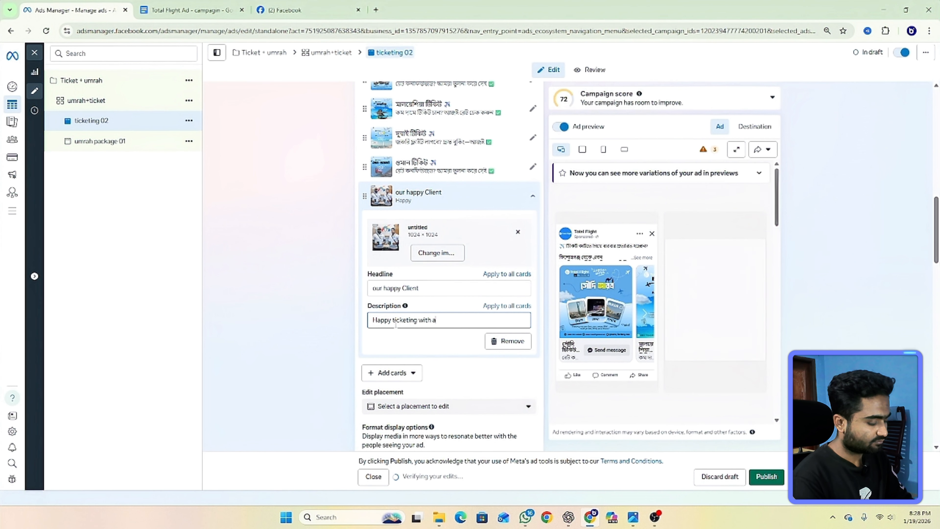
pyautogui.write('Toa')
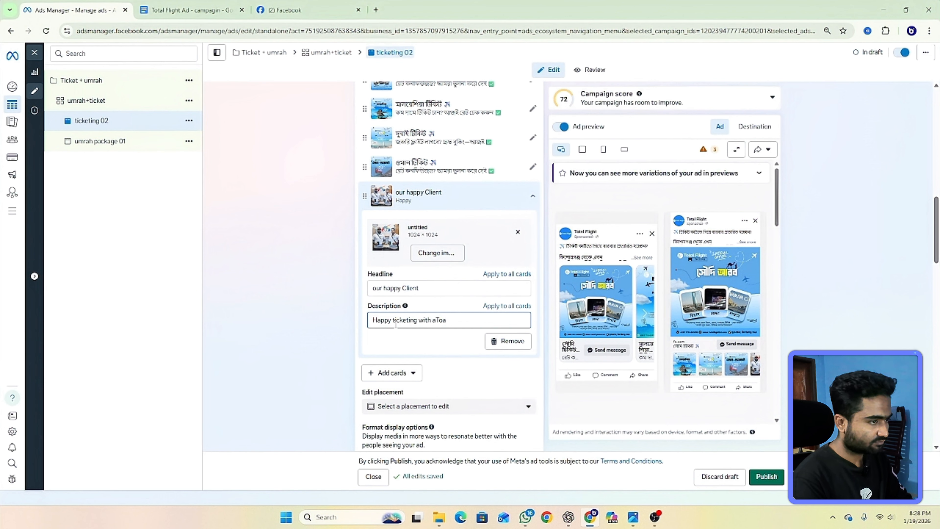
pyautogui.press('BackSpace')
pyautogui.press('BackSpace')
pyautogui.write('t')
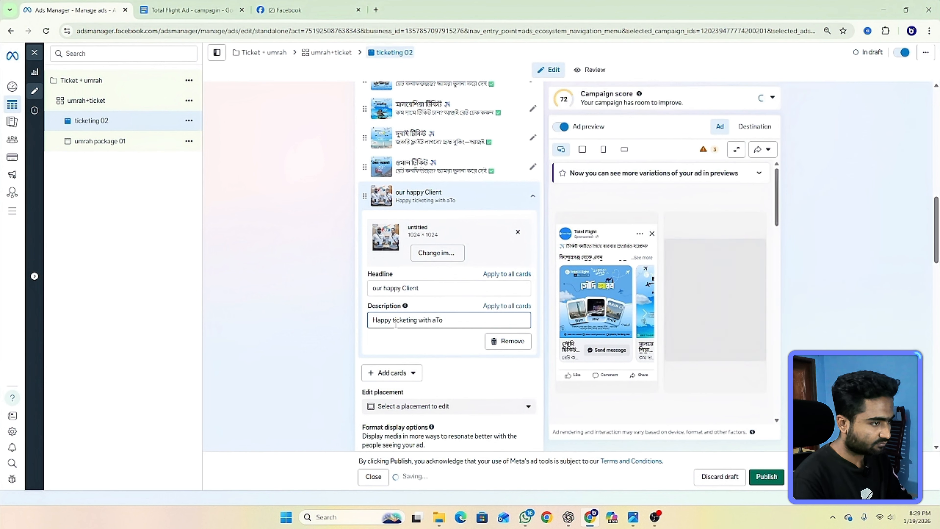
pyautogui.write('a')
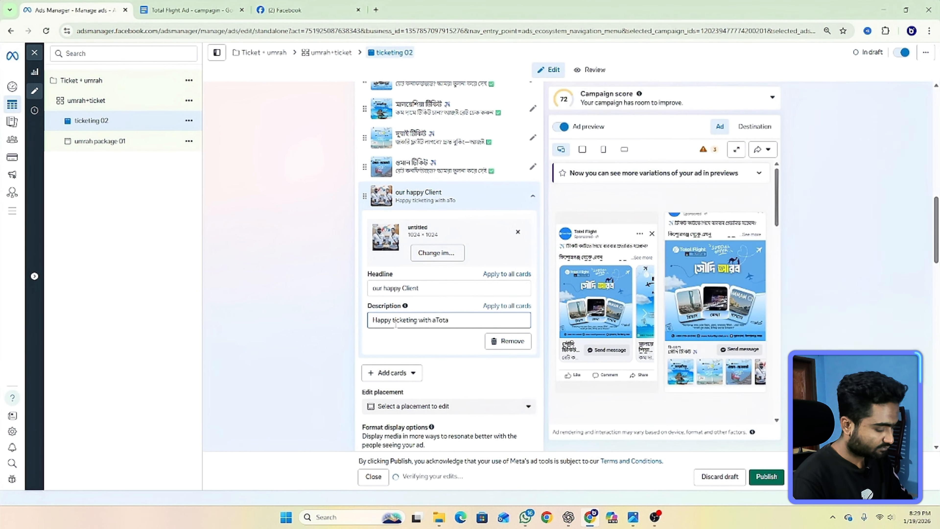
pyautogui.write('l flight')
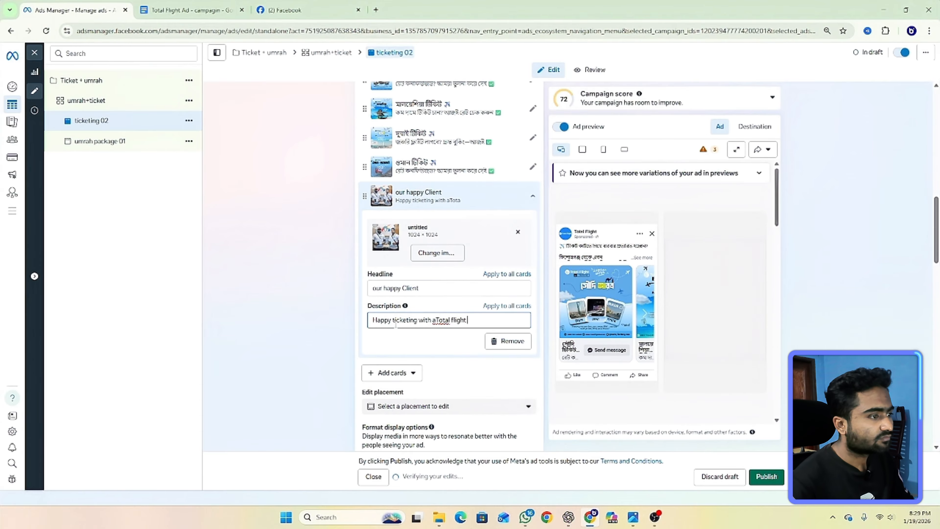
# Review the ad's remaining settings, from primary text and call to action through the chat builder template to tracking.
pyautogui.scroll(-3, 469, 262)
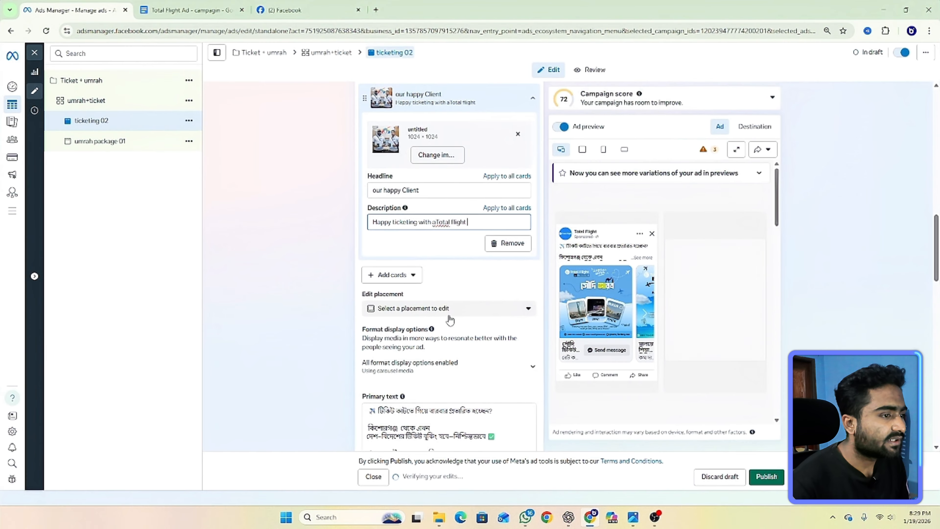
pyautogui.scroll(-5, 450, 319)
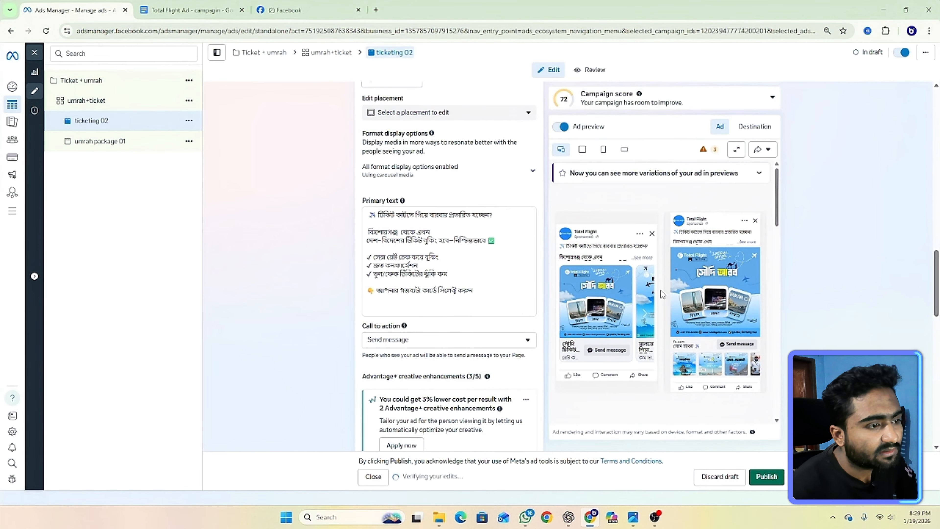
pyautogui.scroll(-3, 689, 326)
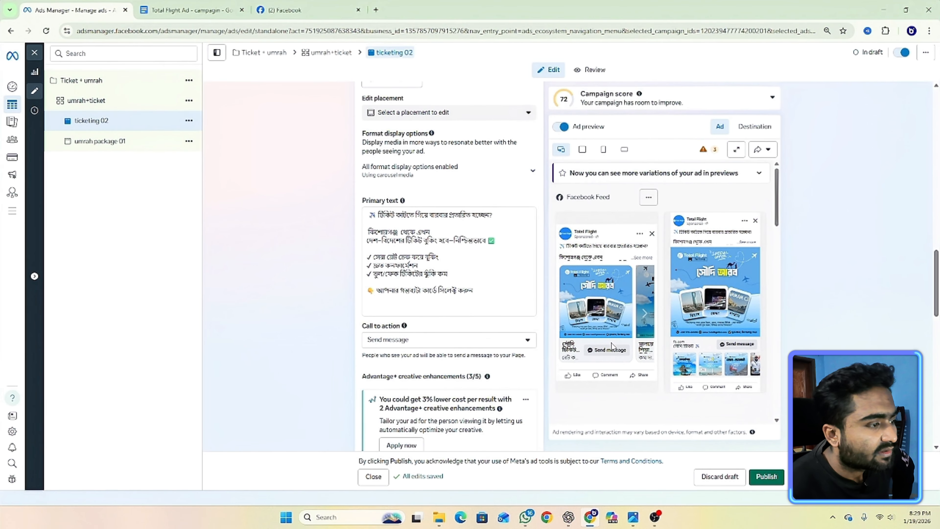
pyautogui.scroll(-3, 631, 279)
pyautogui.scroll(-5, 631, 280)
pyautogui.scroll(-15, 461, 286)
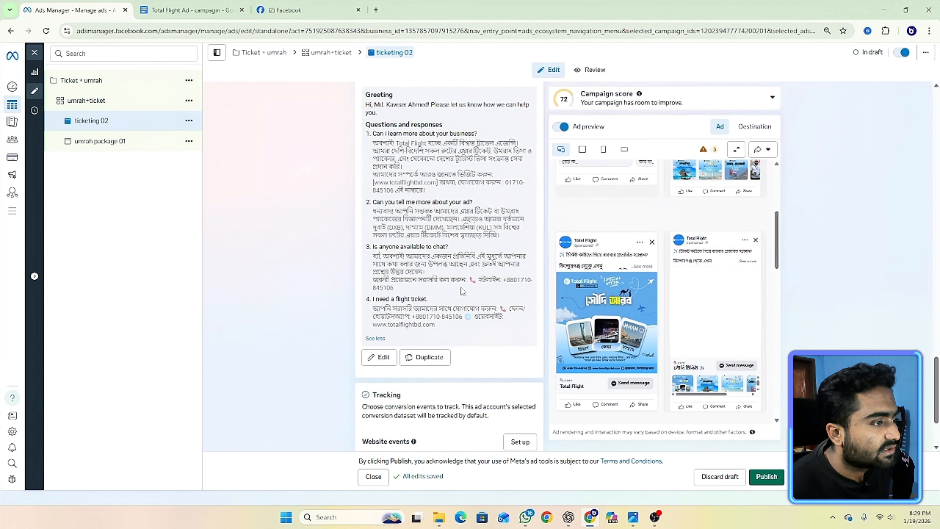
pyautogui.scroll(3, 463, 291)
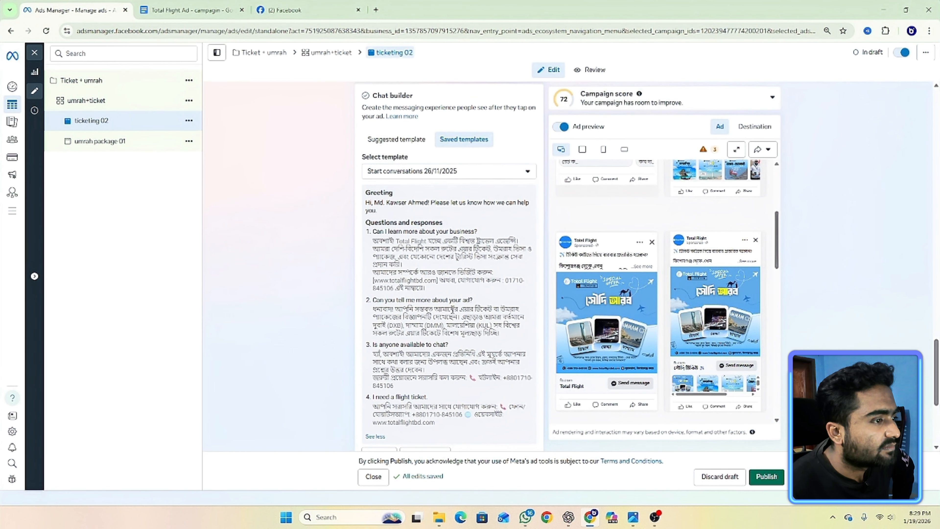
pyautogui.scroll(3, 455, 308)
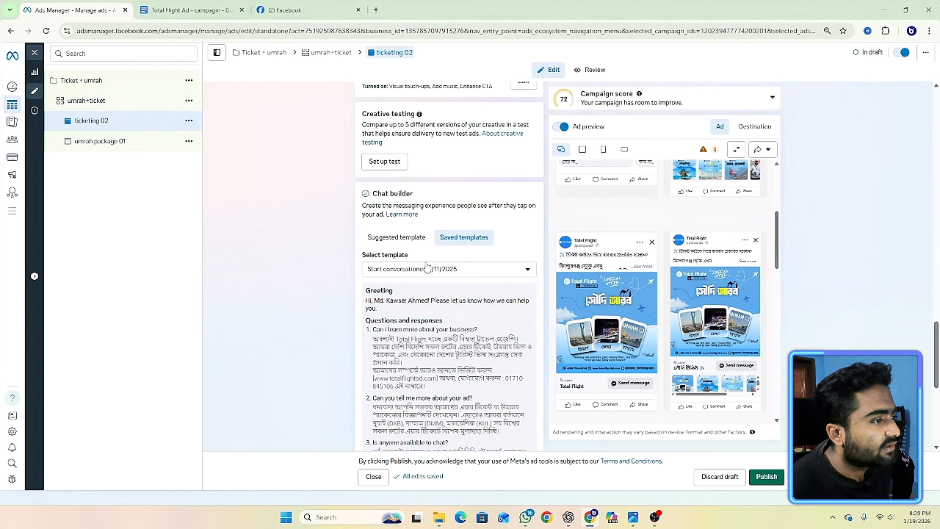
pyautogui.scroll(-9, 428, 267)
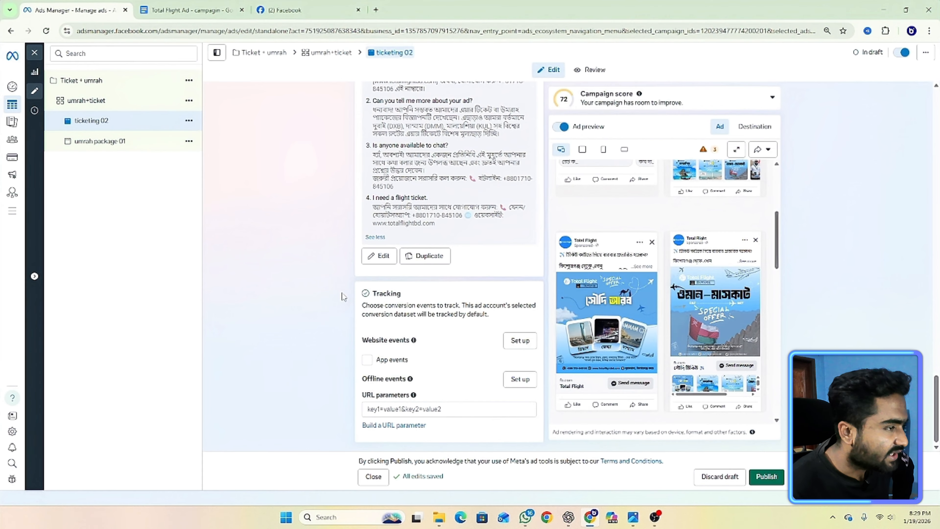
# Duplicate the ticketing 02 ad once with its original setup into the existing Ticket + umrah campaign and umrah+ticket ad set.
pyautogui.click(189, 120)
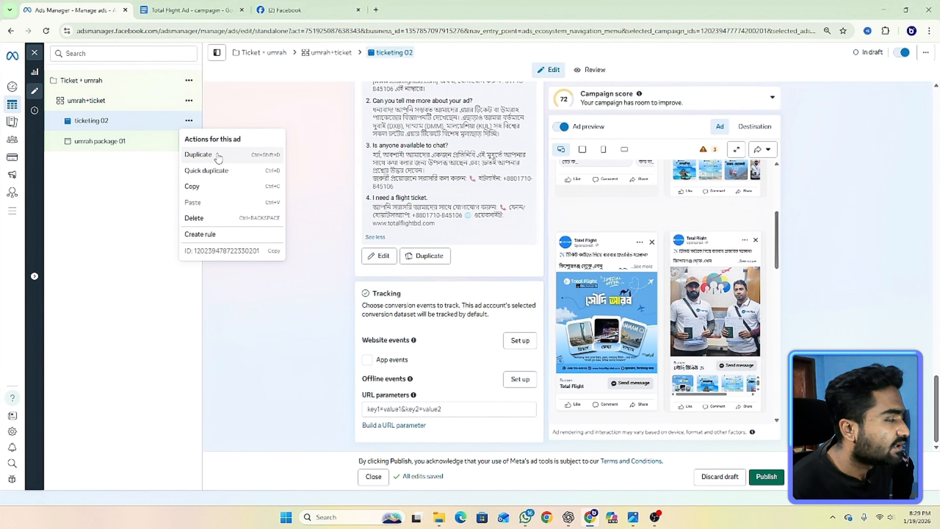
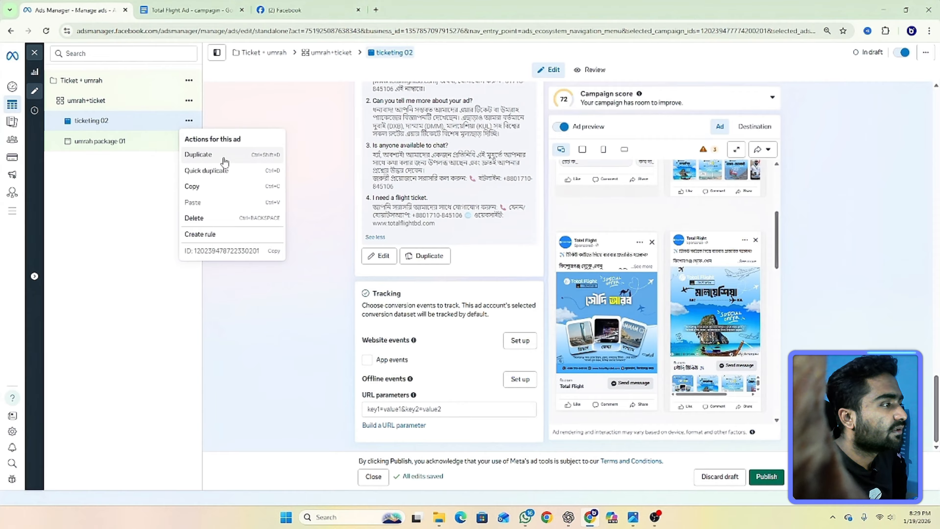
pyautogui.click(201, 163)
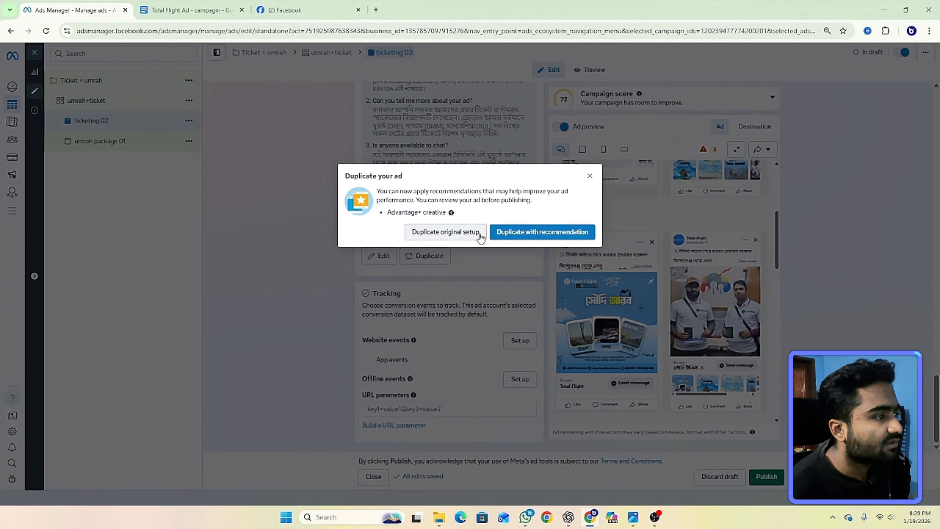
pyautogui.click(456, 232)
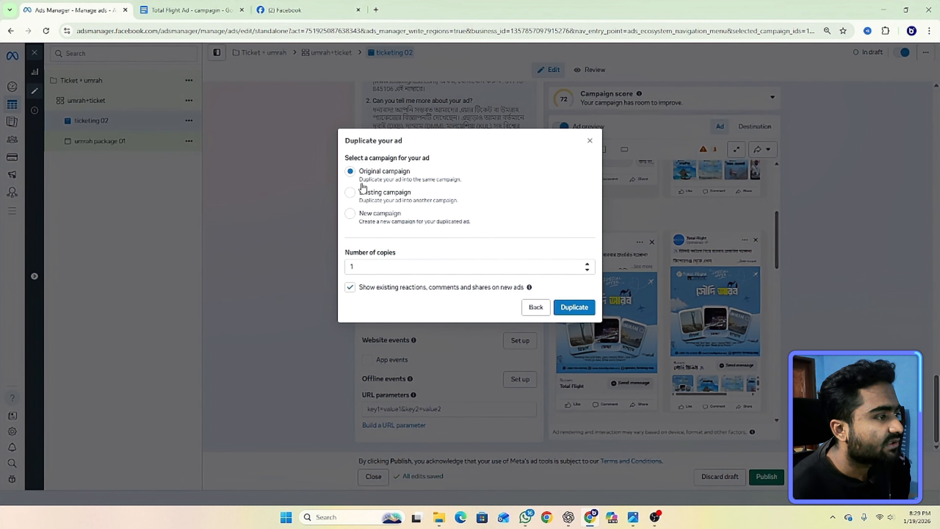
pyautogui.click(363, 202)
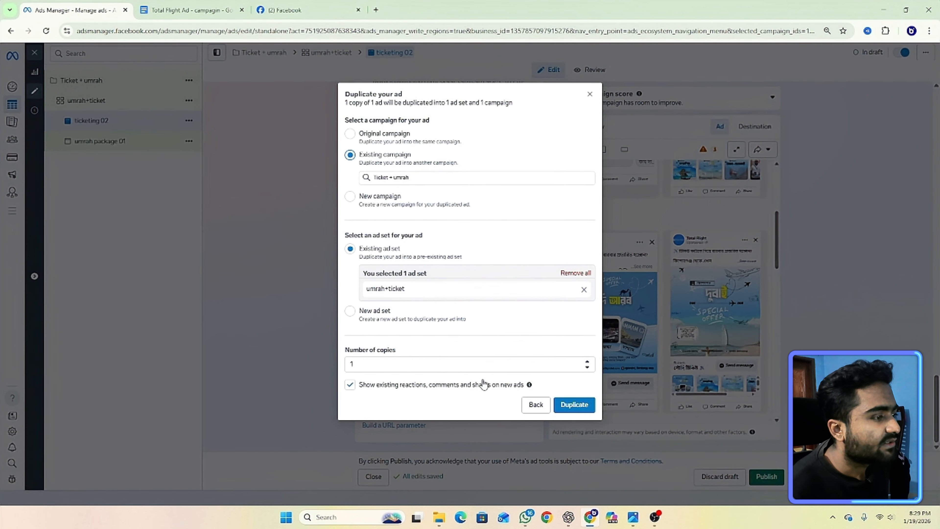
pyautogui.click(575, 405)
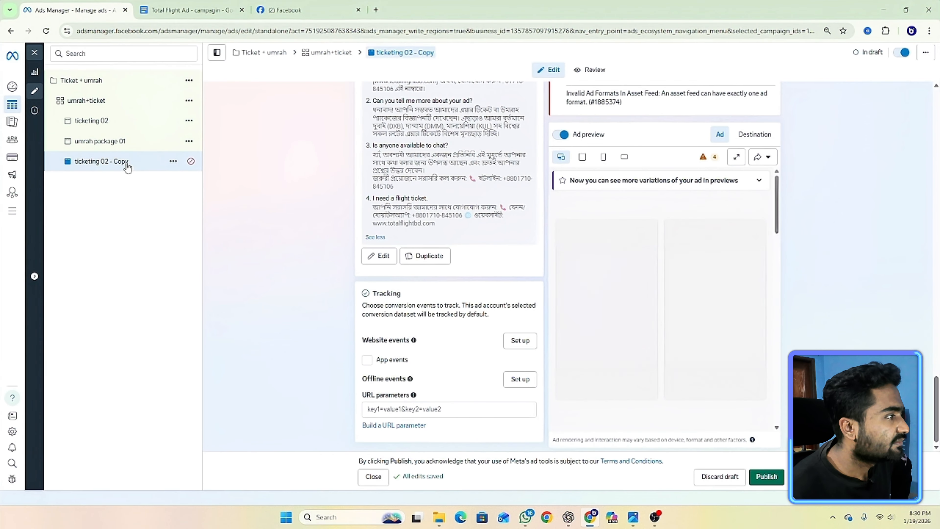
# Rename the duplicated ad as "kweit visa 03".
pyautogui.click(173, 161)
pyautogui.click(115, 166)
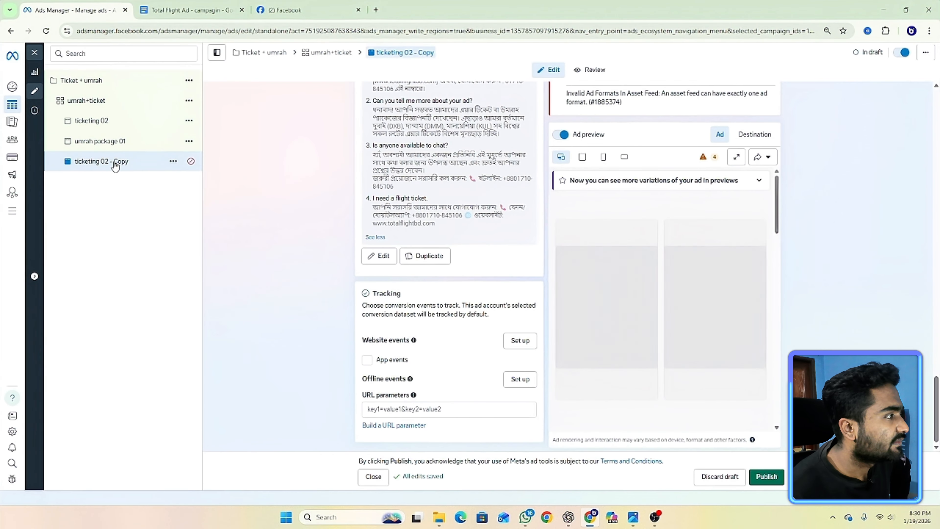
pyautogui.doubleClick(115, 166)
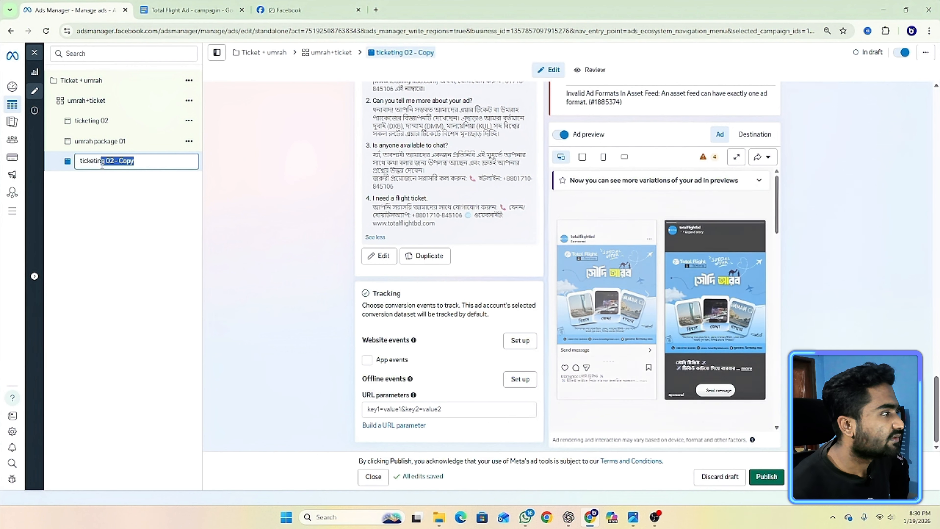
pyautogui.press('BackSpace')
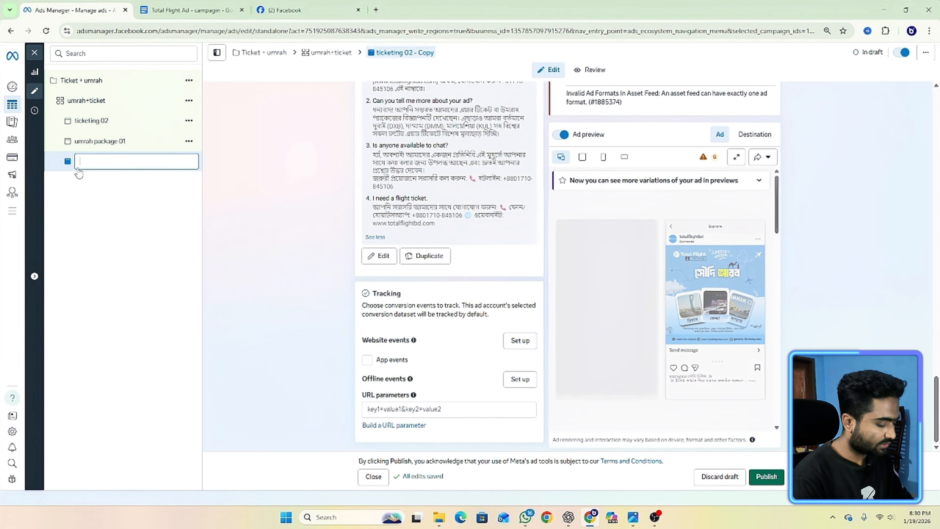
pyautogui.write('kweit v')
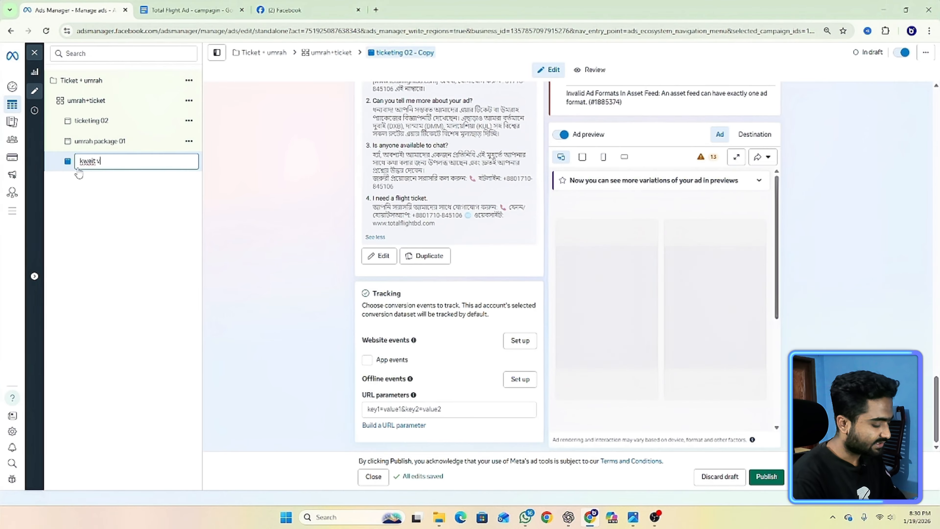
pyautogui.write('isa 03')
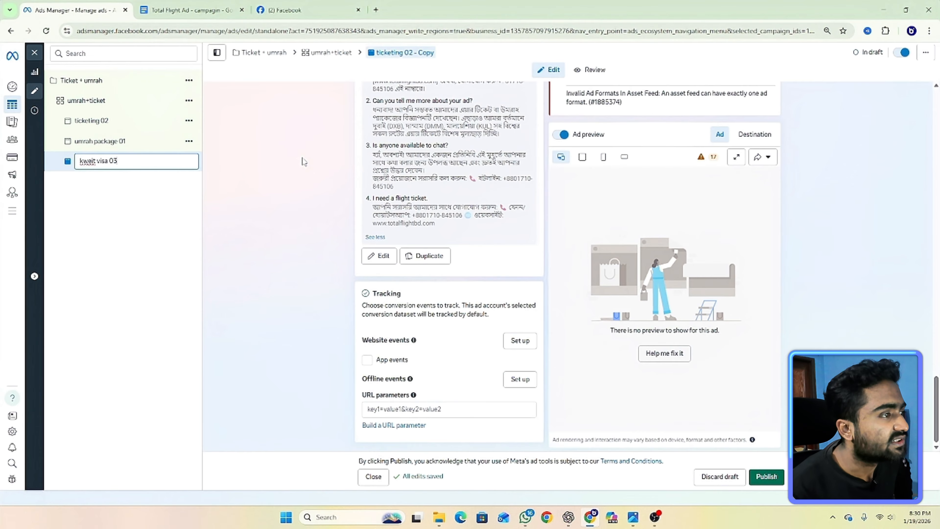
# Change the duplicated ad's format to single image or video and remove its existing media.
pyautogui.scroll(15, 303, 162)
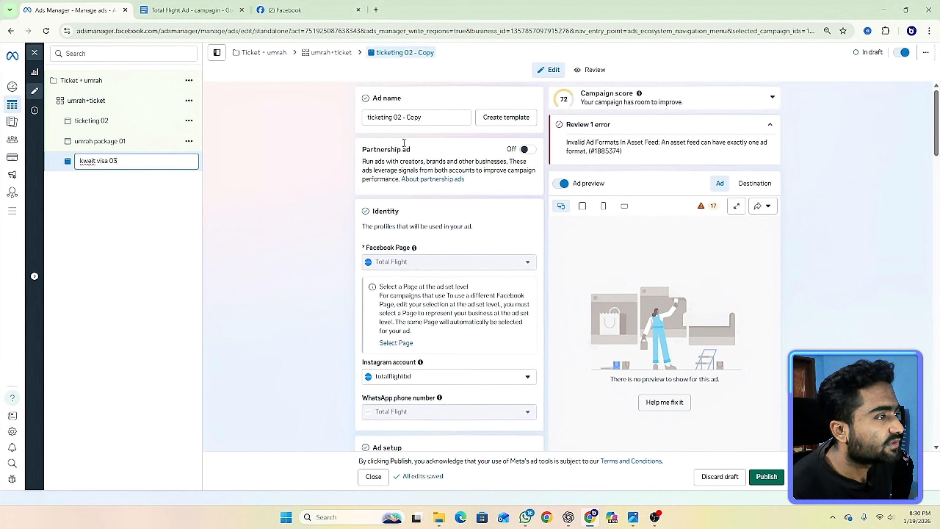
pyautogui.scroll(-10, 379, 202)
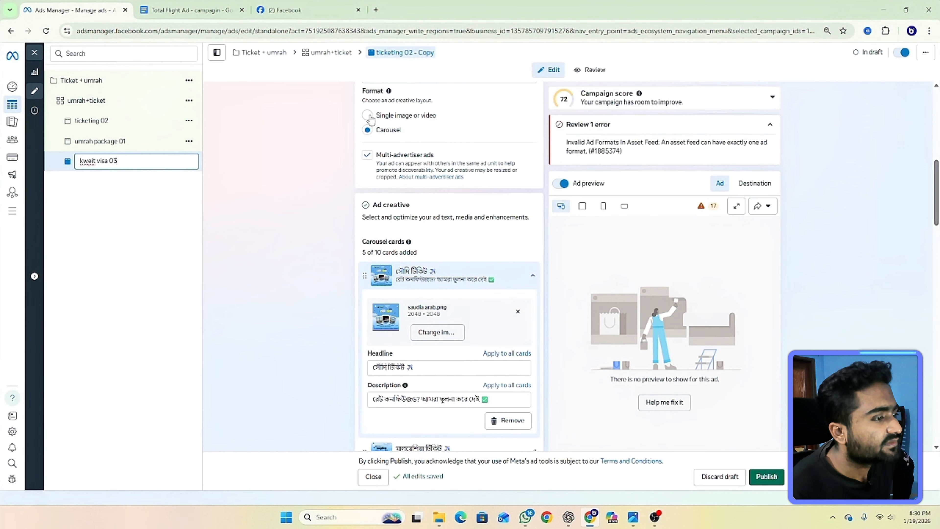
pyautogui.click(381, 117)
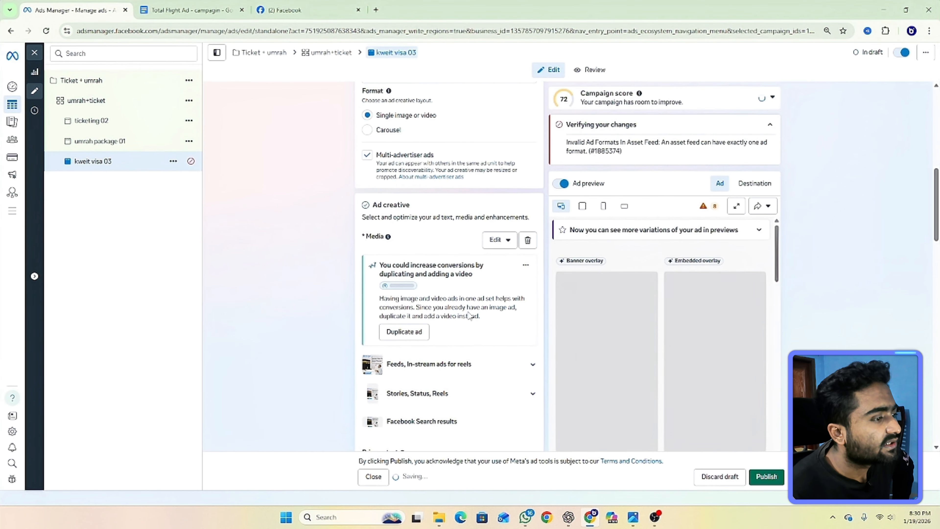
pyautogui.click(528, 240)
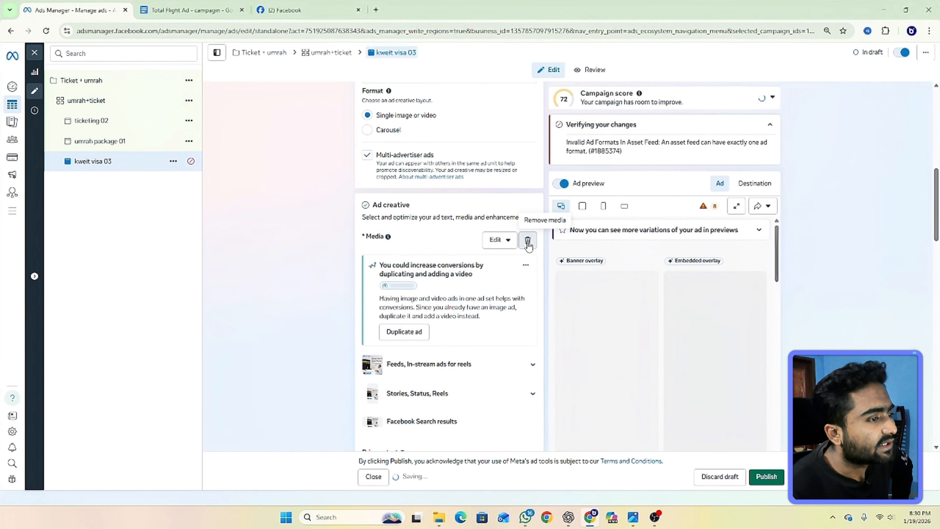
pyautogui.click(413, 252)
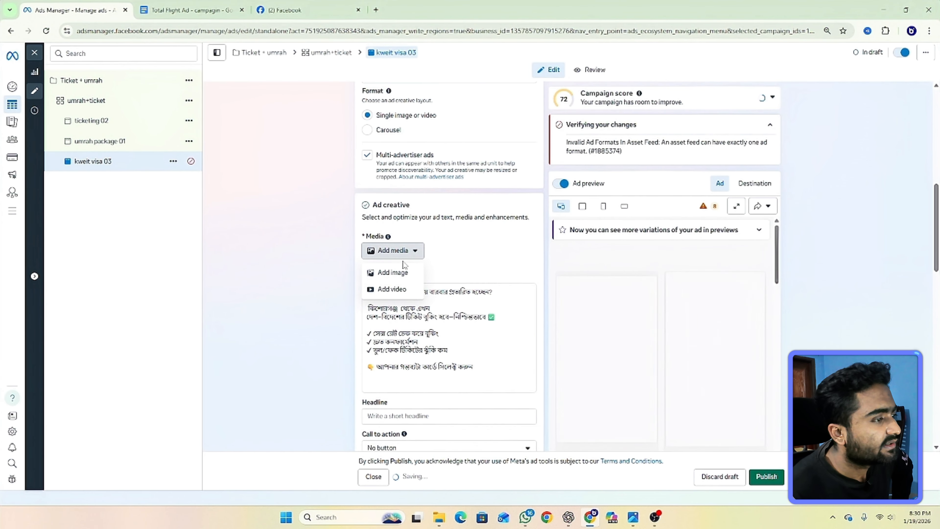
pyautogui.click(393, 272)
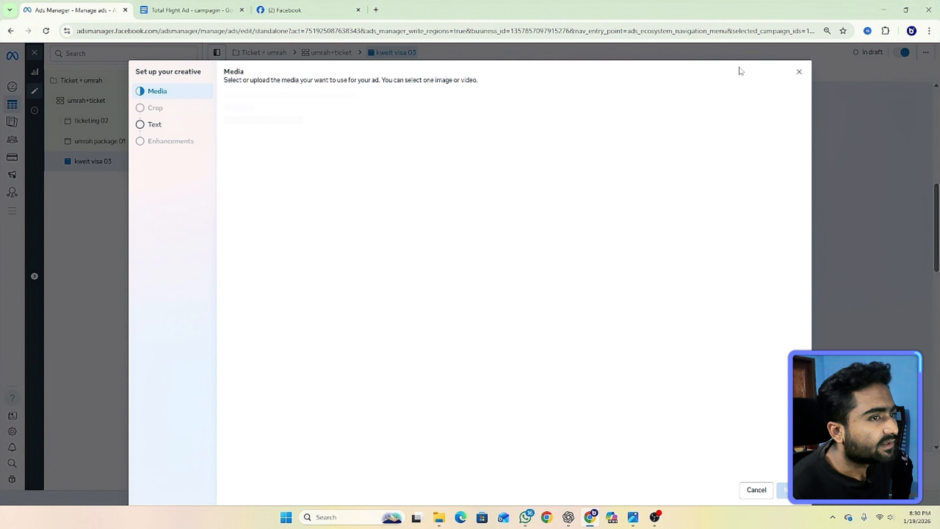
pyautogui.click(800, 73)
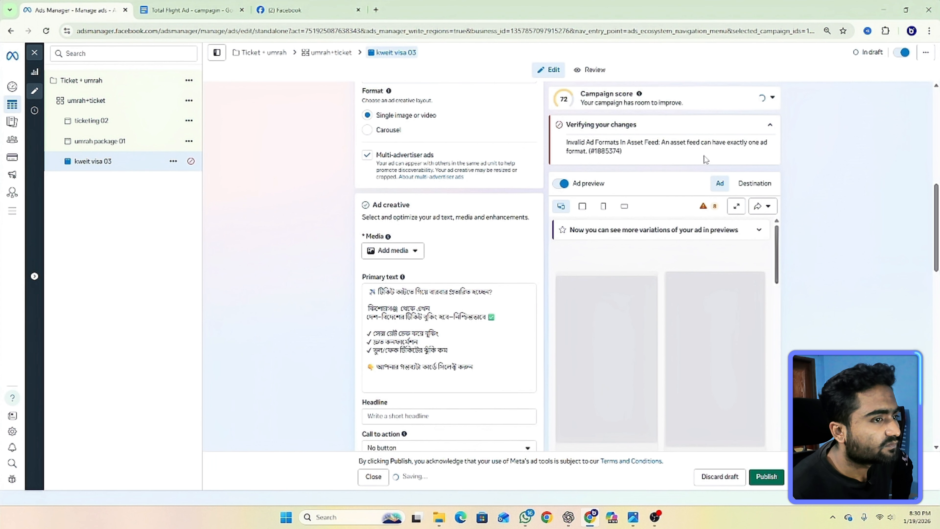
pyautogui.click(770, 125)
pyautogui.click(771, 125)
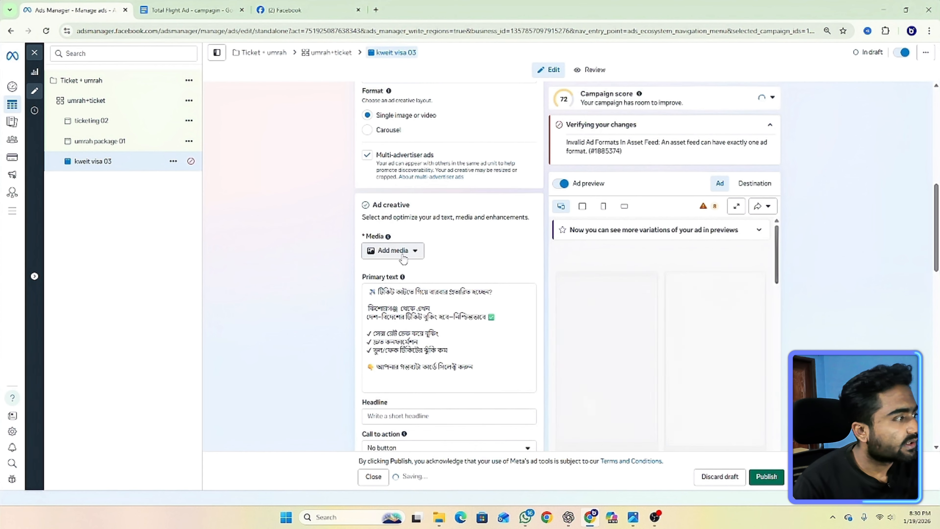
pyautogui.click(391, 250)
pyautogui.click(389, 275)
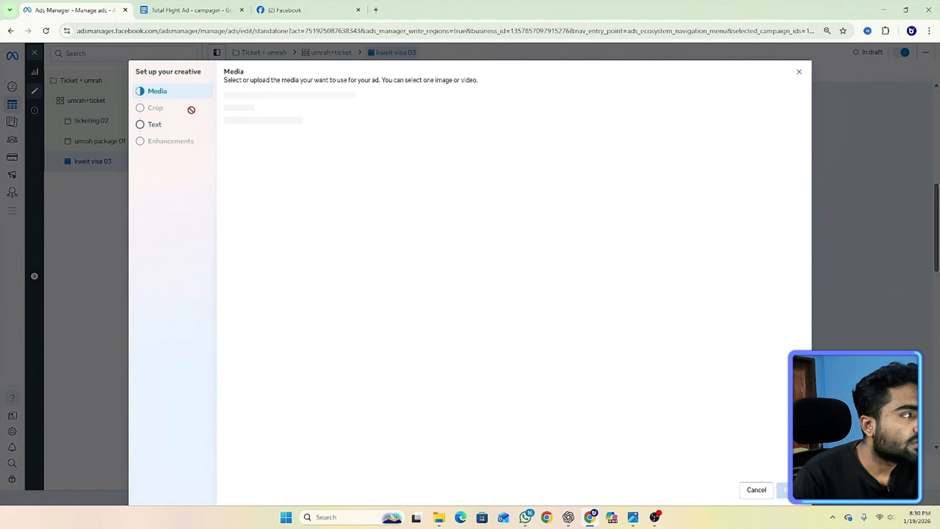
pyautogui.click(799, 73)
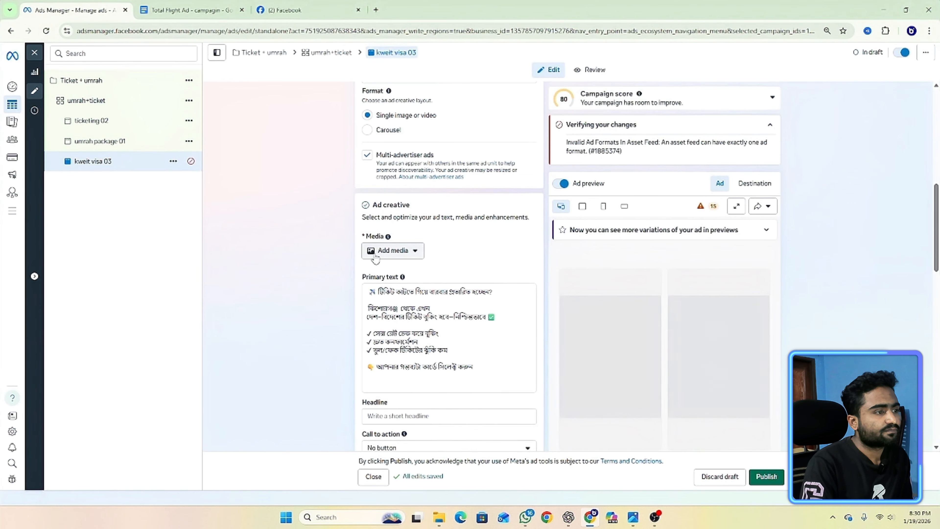
pyautogui.click(408, 253)
pyautogui.click(393, 273)
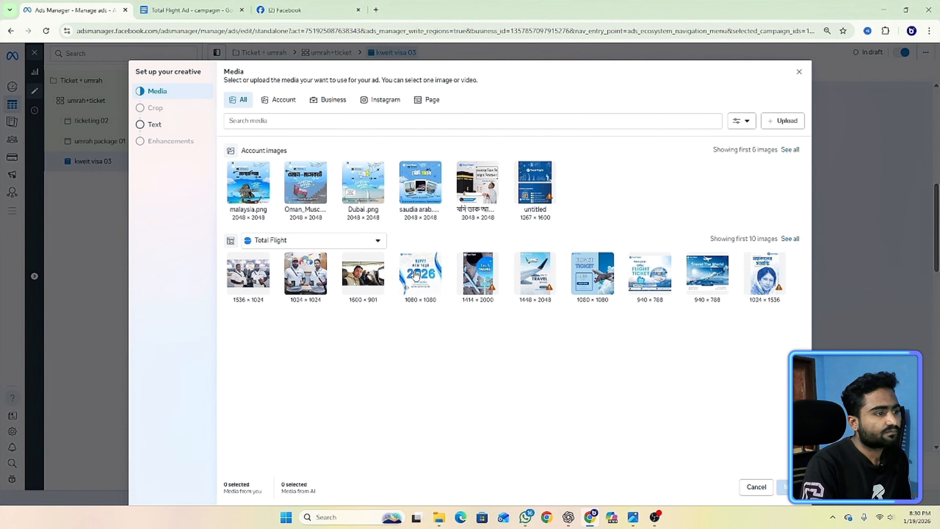
pyautogui.click(425, 274)
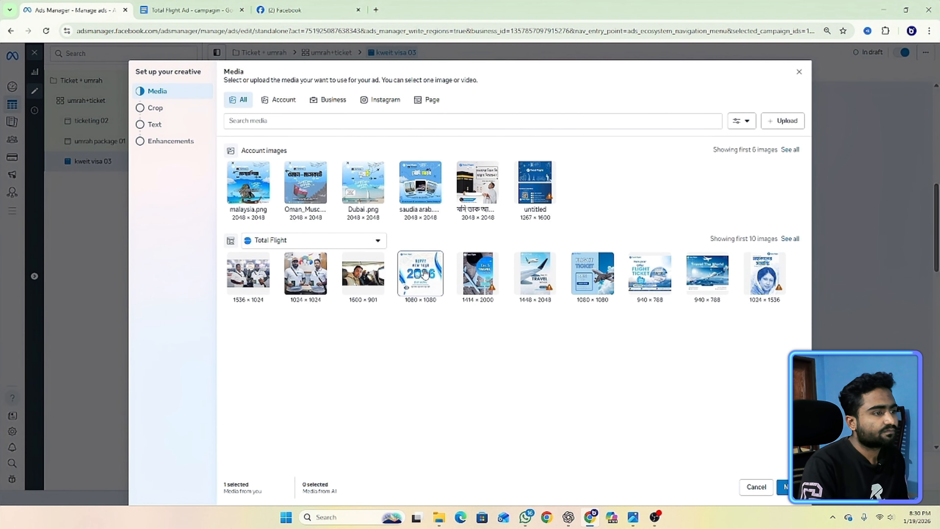
pyautogui.click(752, 490)
# Upload the JPG whose name begins with 535285846 from Downloads as the ad's image and continue to the crop settings.
pyautogui.click(364, 249)
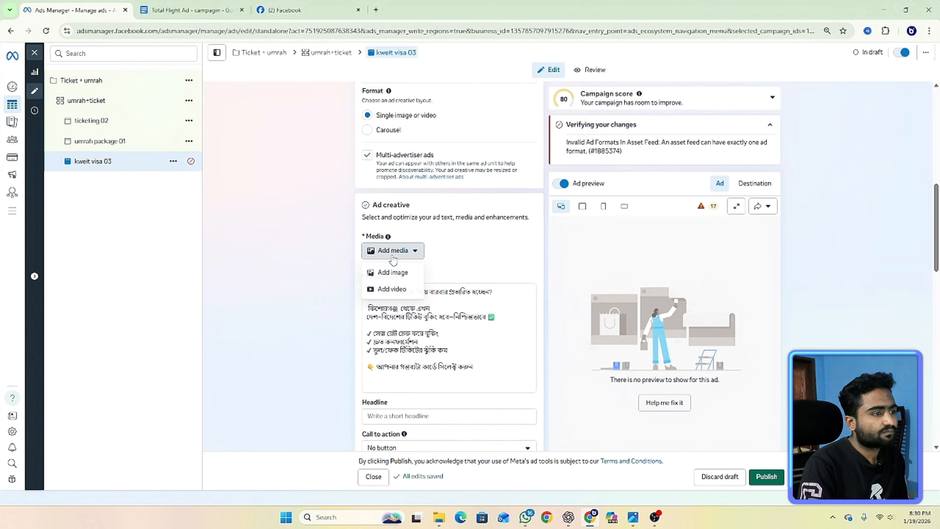
pyautogui.click(392, 271)
pyautogui.click(782, 120)
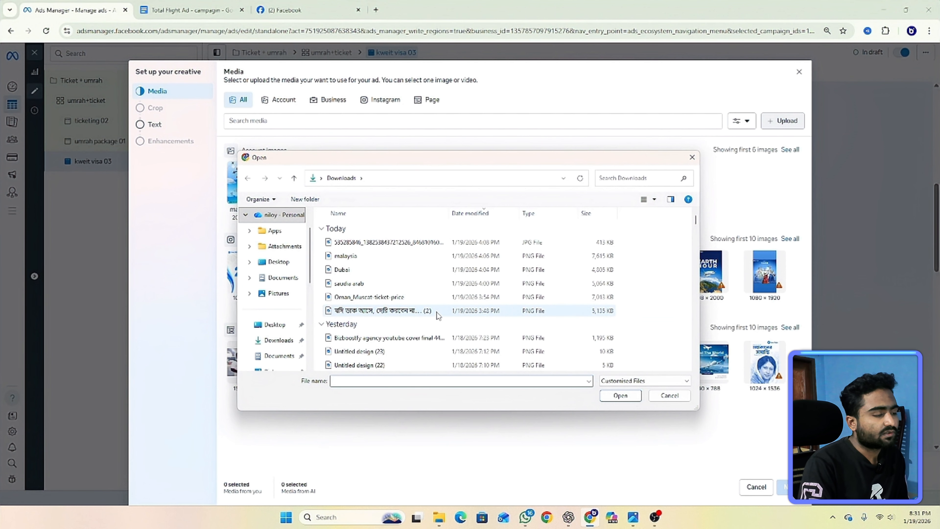
pyautogui.click(386, 242)
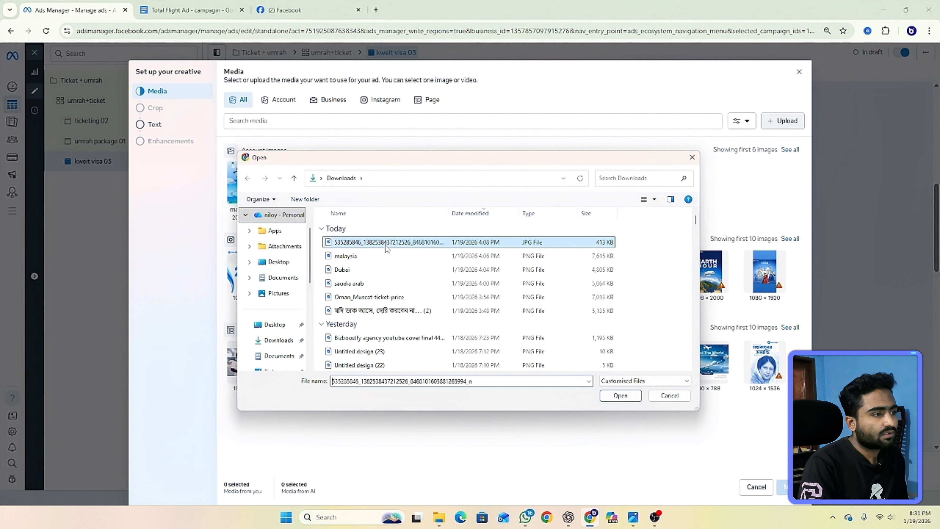
pyautogui.click(386, 242)
pyautogui.doubleClick(518, 241)
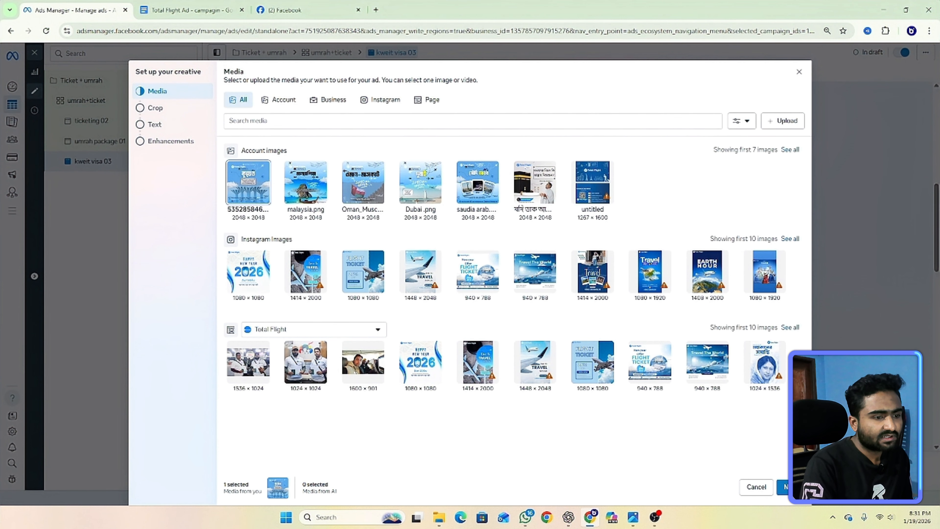
pyautogui.click(783, 487)
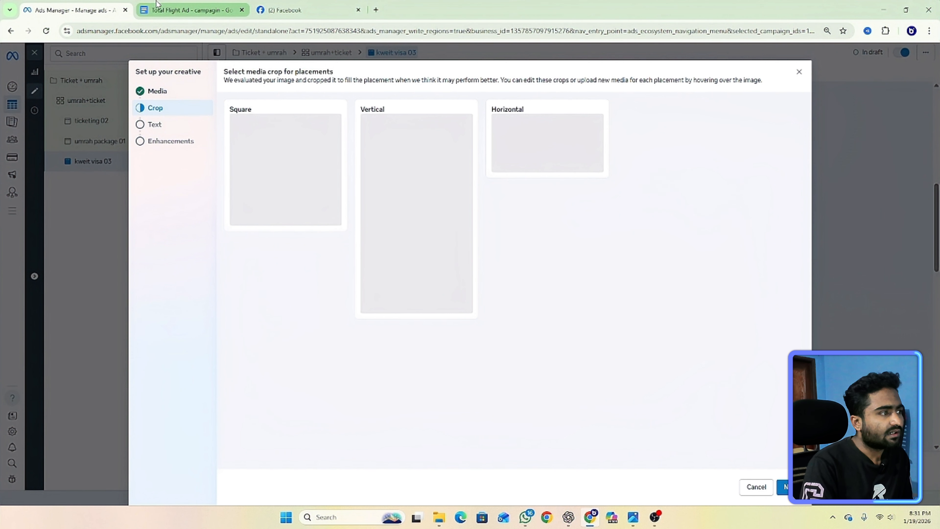
# Switch to the Total Flight Ad Google Doc and copy "Kuwait Visa Processing | Trusted Service" from the kweuit document tab.
pyautogui.click(189, 10)
pyautogui.click(91, 256)
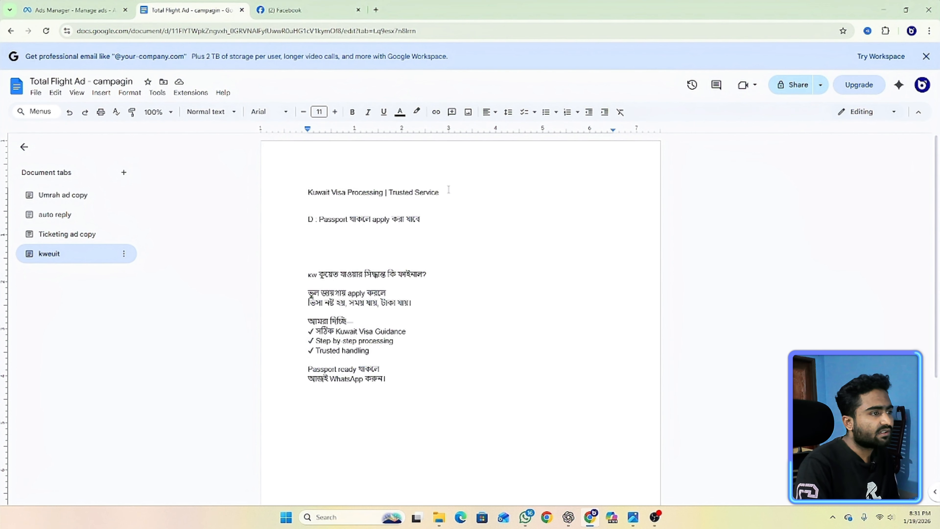
pyautogui.moveTo(449, 189); pyautogui.dragTo(308, 193)
pyautogui.rightClick(321, 195)
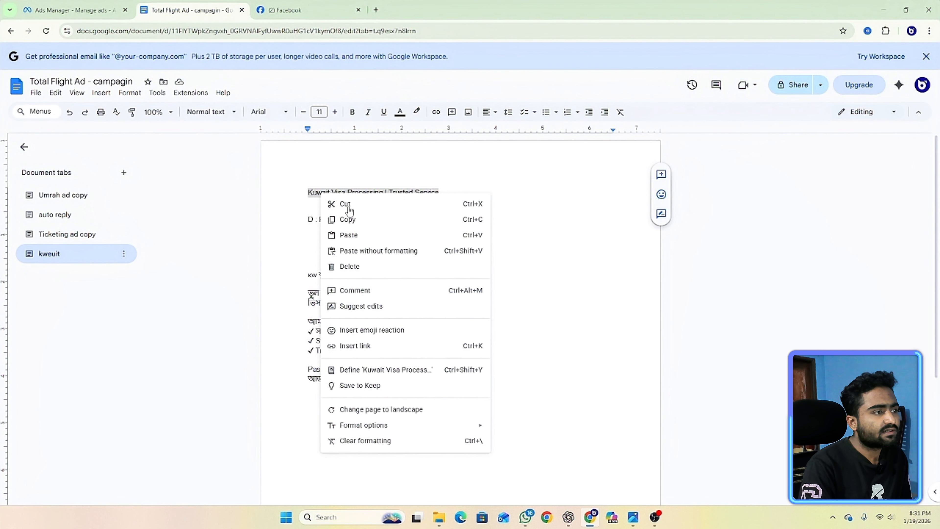
pyautogui.click(349, 223)
# Switch back to Ads Manager, set the vertical placement crop to 9:16, and continue to the ad text.
pyautogui.hotkey('ctrl', 'shift', 'Tab')
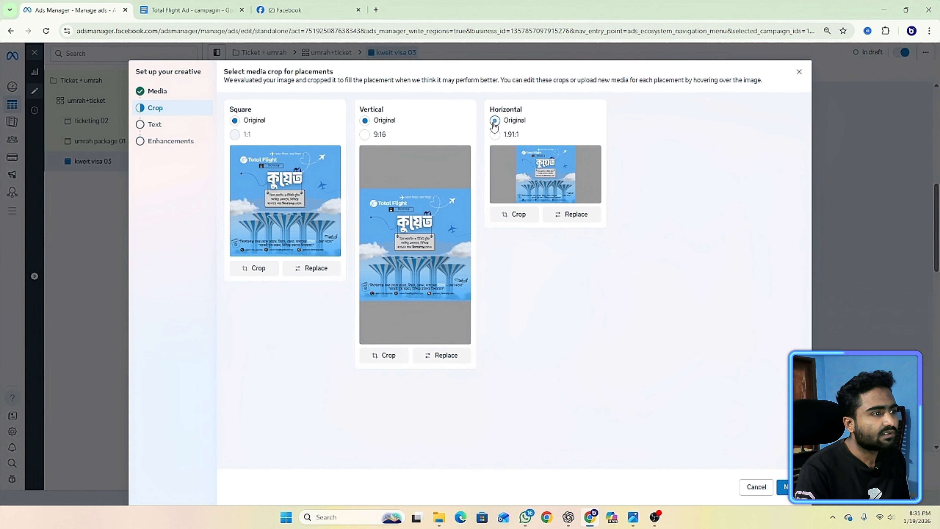
pyautogui.click(366, 132)
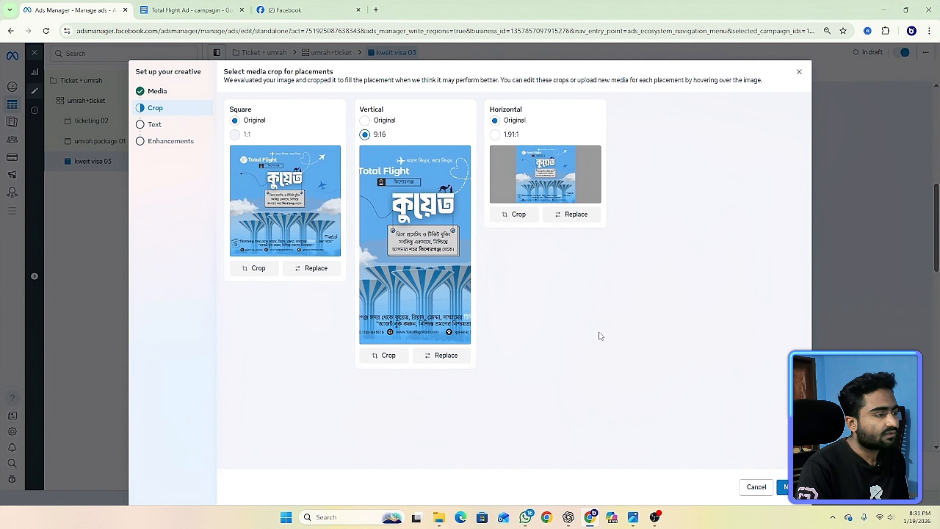
pyautogui.click(794, 487)
pyautogui.click(338, 156)
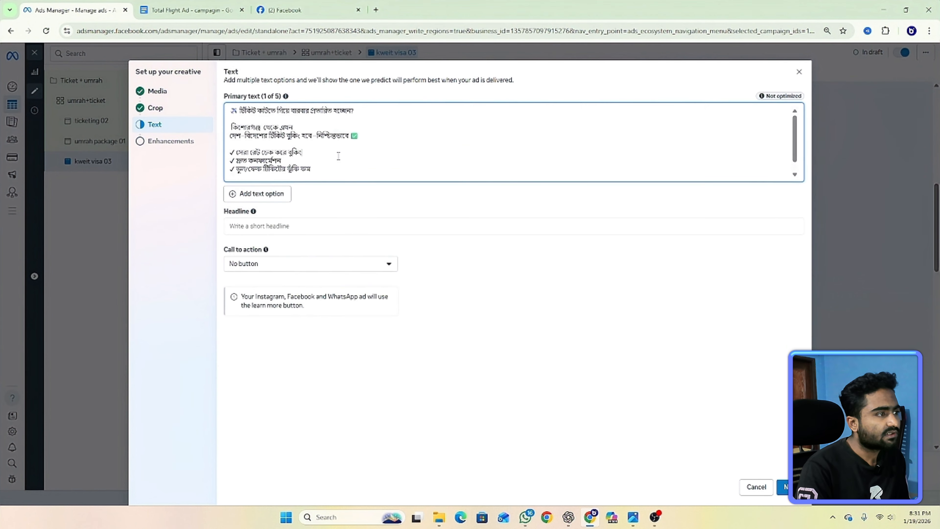
pyautogui.moveTo(334, 156); pyautogui.dragTo(233, 105)
pyautogui.click(350, 183)
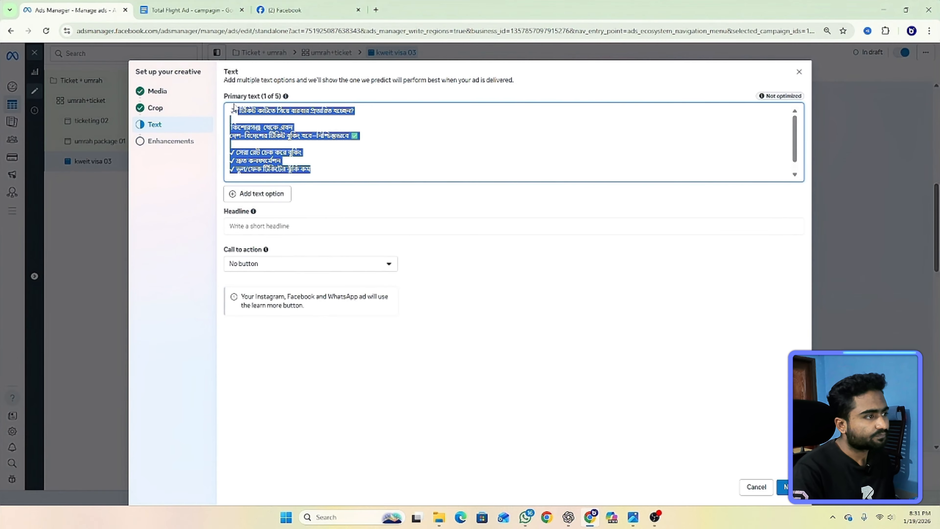
pyautogui.press('super+v')
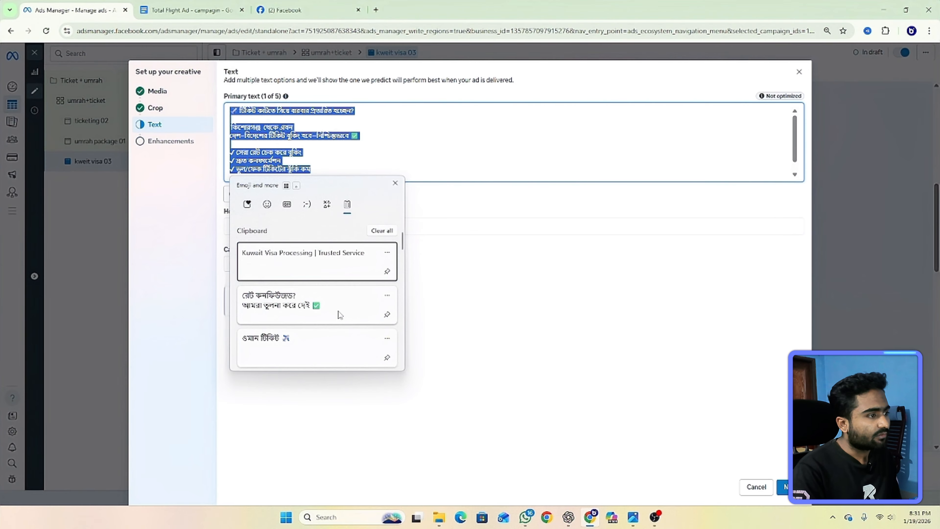
pyautogui.click(524, 277)
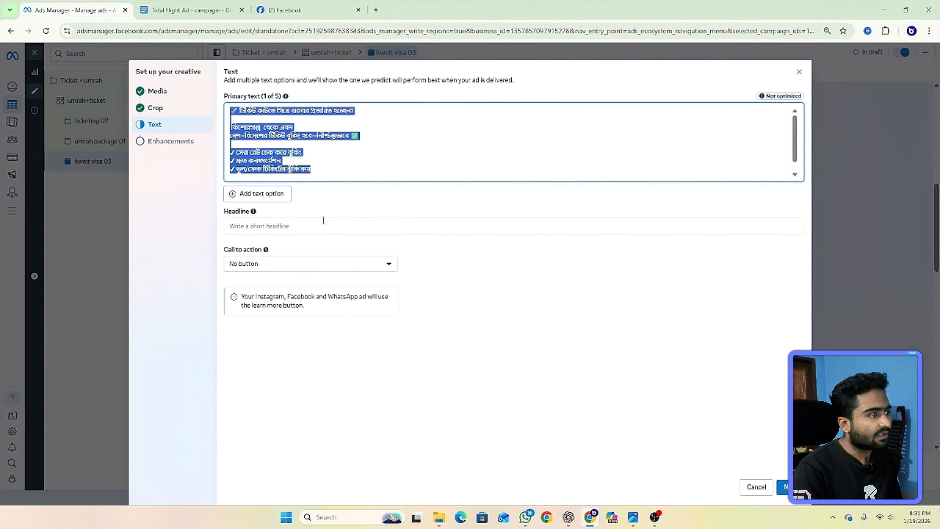
# Paste the copied line "Kuwait Visa Processing | Trusted Service" as the ad's headline.
pyautogui.click(316, 226)
pyautogui.press('super')
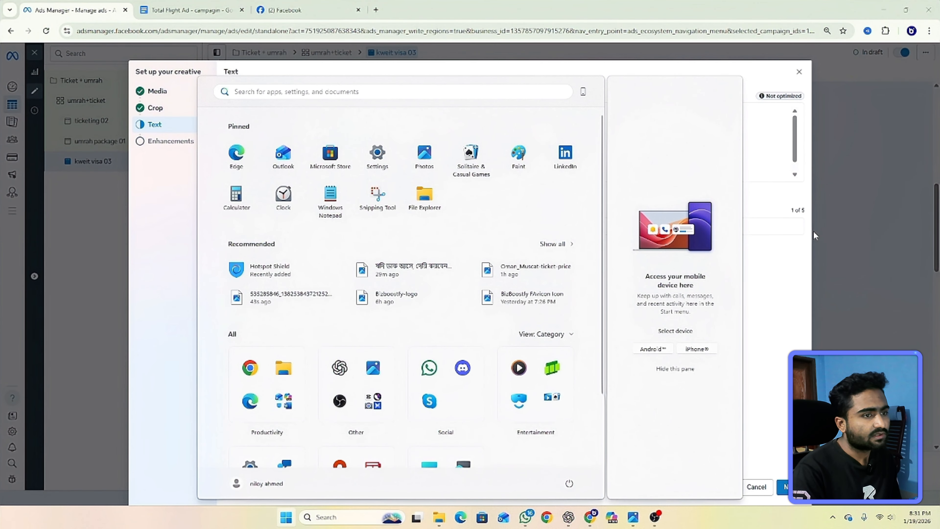
pyautogui.click(788, 272)
pyautogui.click(307, 227)
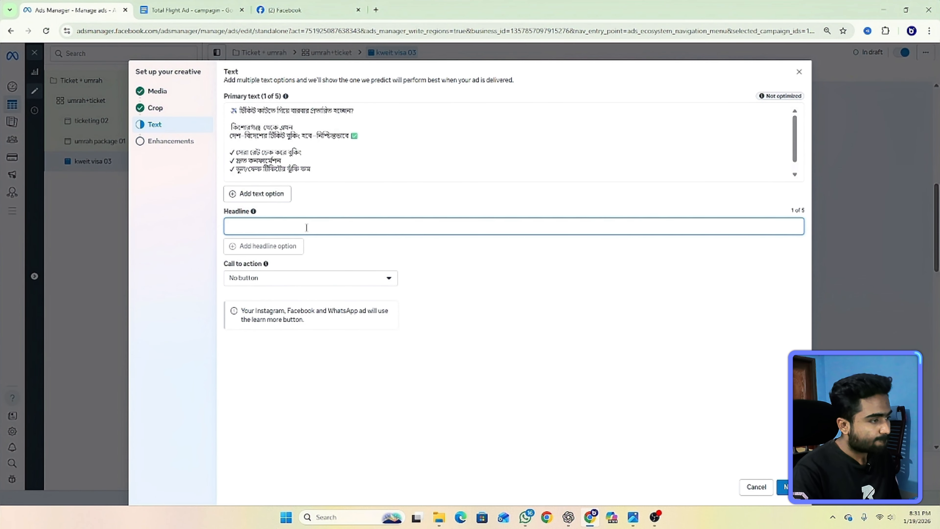
pyautogui.hotkey('ctrl', 'v')
# Add a second headline option and fill it with the opening question copied from the primary text.
pyautogui.click(273, 246)
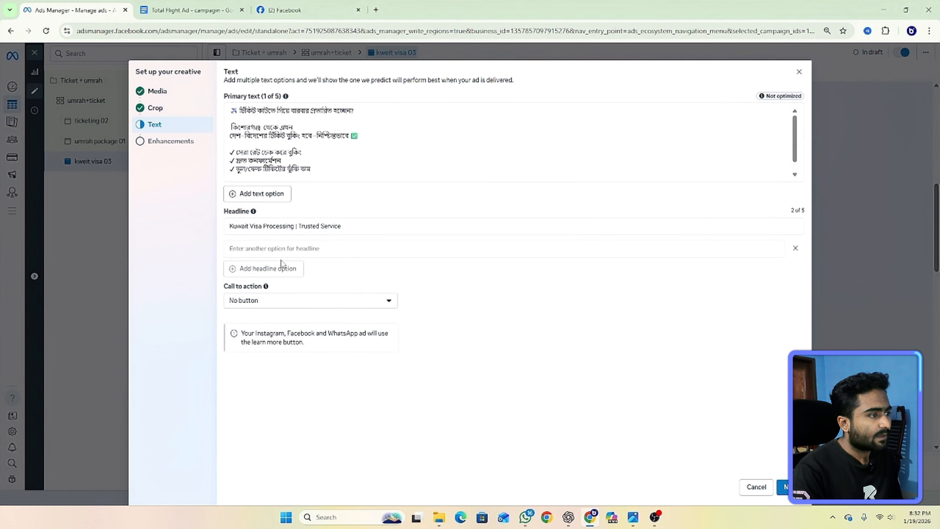
pyautogui.click(279, 248)
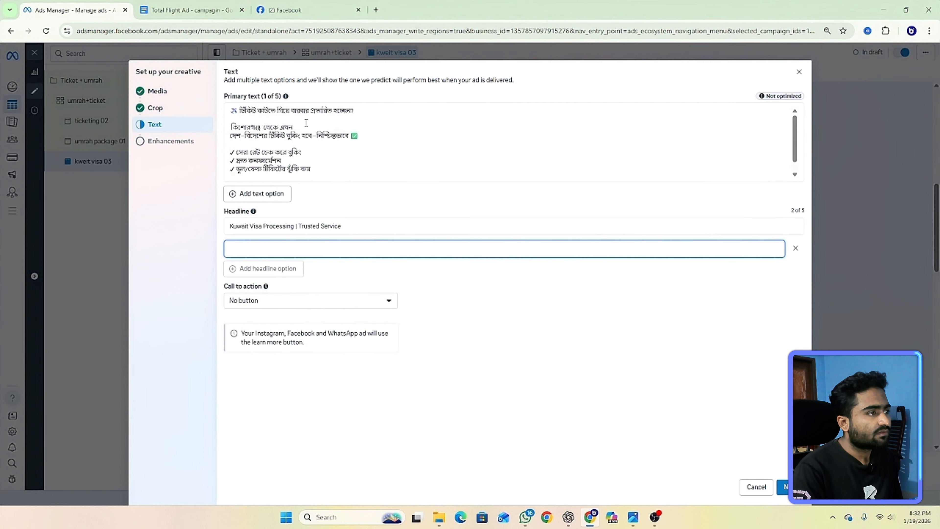
pyautogui.click(352, 113)
pyautogui.moveTo(352, 113); pyautogui.dragTo(232, 111)
pyautogui.rightClick(238, 112)
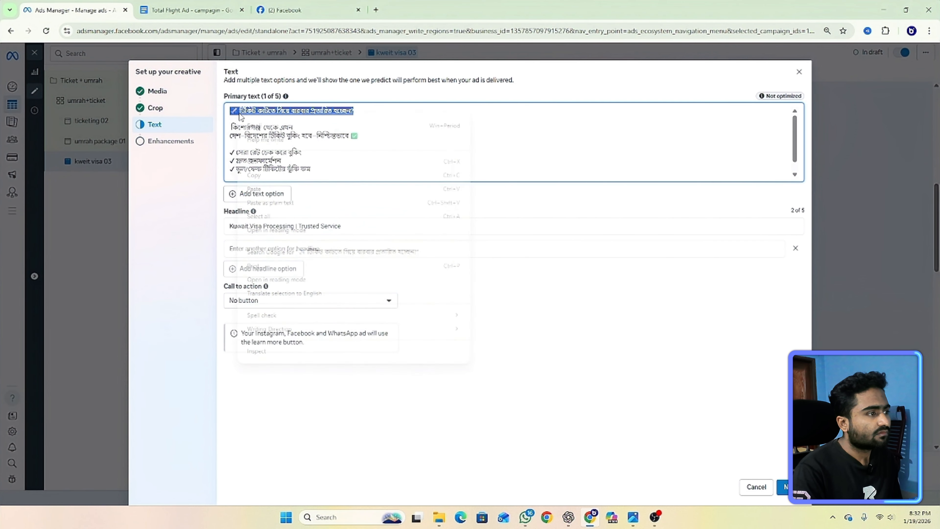
pyautogui.click(272, 179)
pyautogui.click(273, 247)
pyautogui.hotkey('ctrl', 'v')
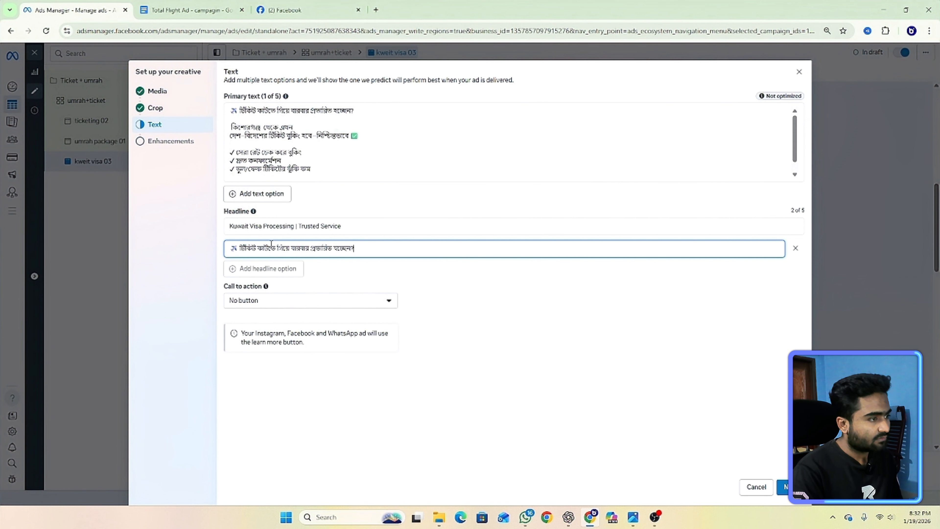
# Add another primary text option, switch to the Total Flight Ad Google Doc, and copy the Kuwait ad body through its closing WhatsApp line.
pyautogui.click(280, 195)
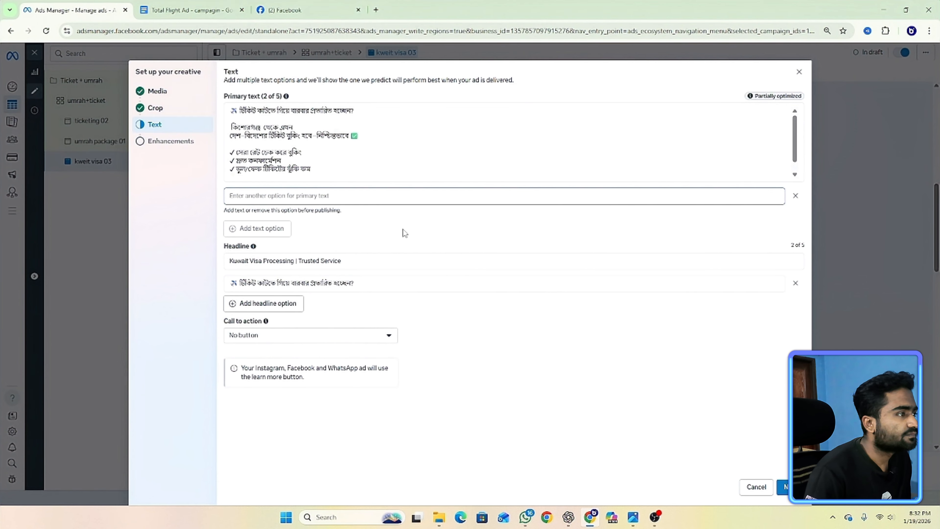
pyautogui.click(171, 27)
pyautogui.click(170, 11)
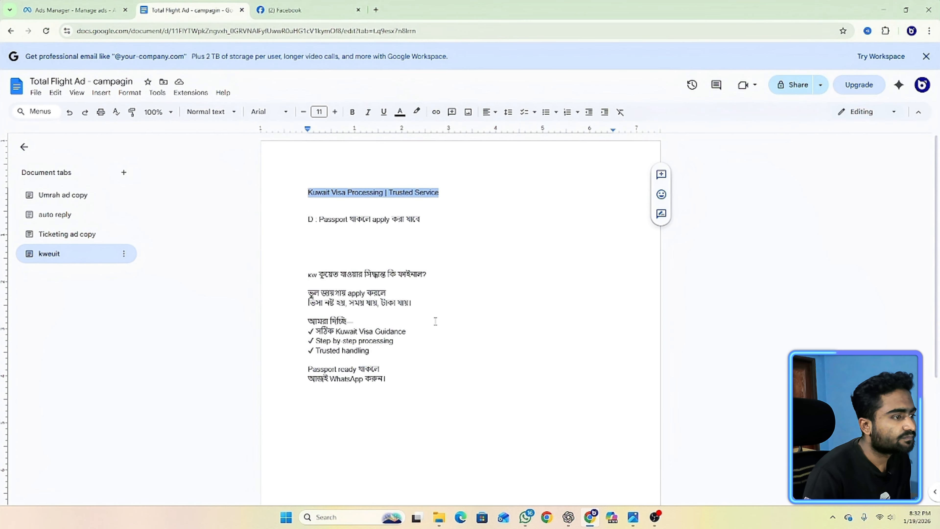
pyautogui.click(408, 350)
pyautogui.moveTo(403, 380); pyautogui.dragTo(292, 272)
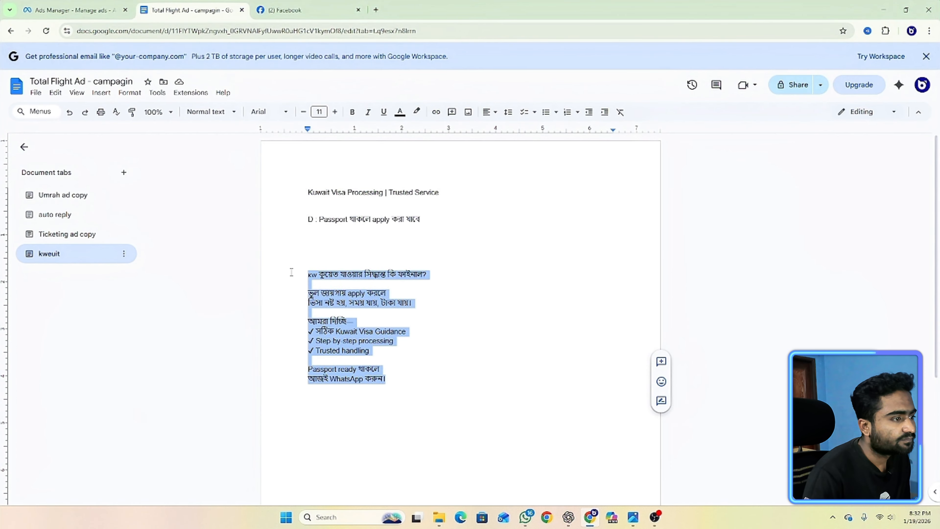
pyautogui.rightClick(311, 294)
pyautogui.click(345, 270)
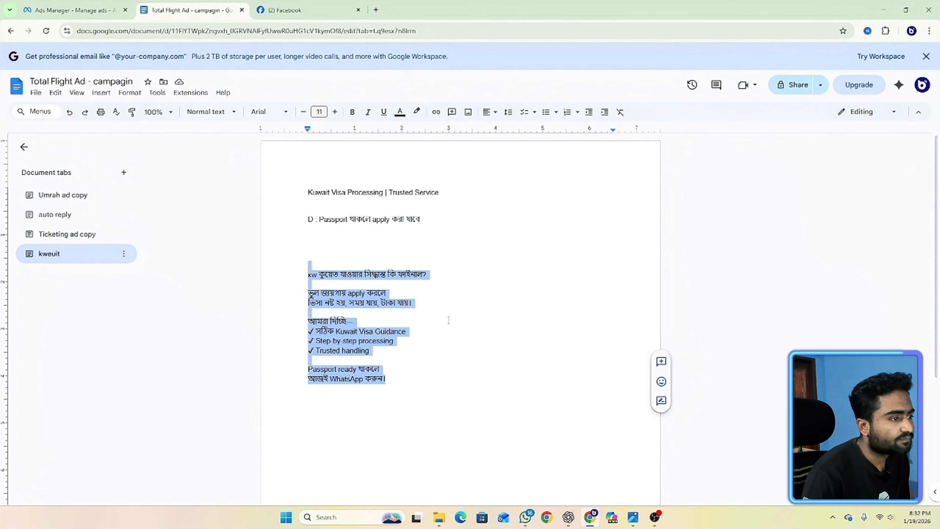
# Switch back to Ads Manager and replace the entire first primary text with the copied Kuwait visa copy.
pyautogui.click(74, 10)
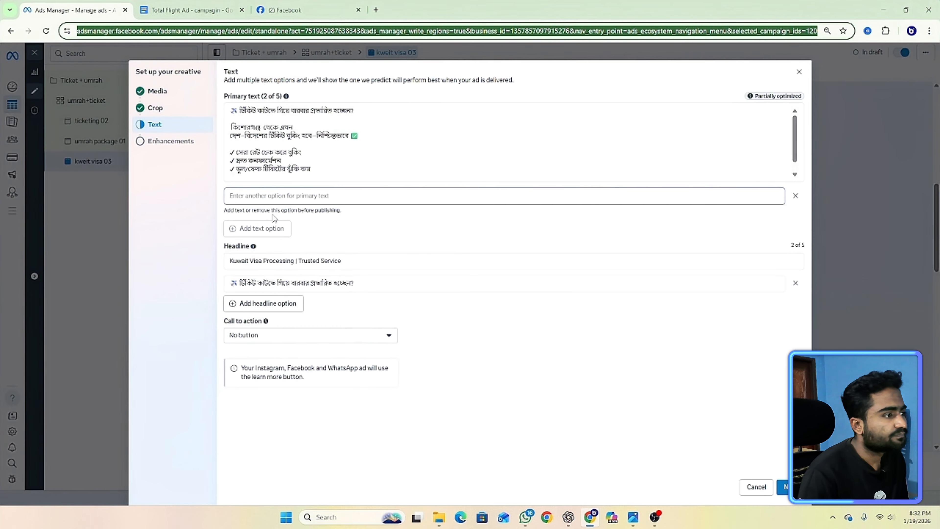
pyautogui.moveTo(230, 169); pyautogui.dragTo(234, 111)
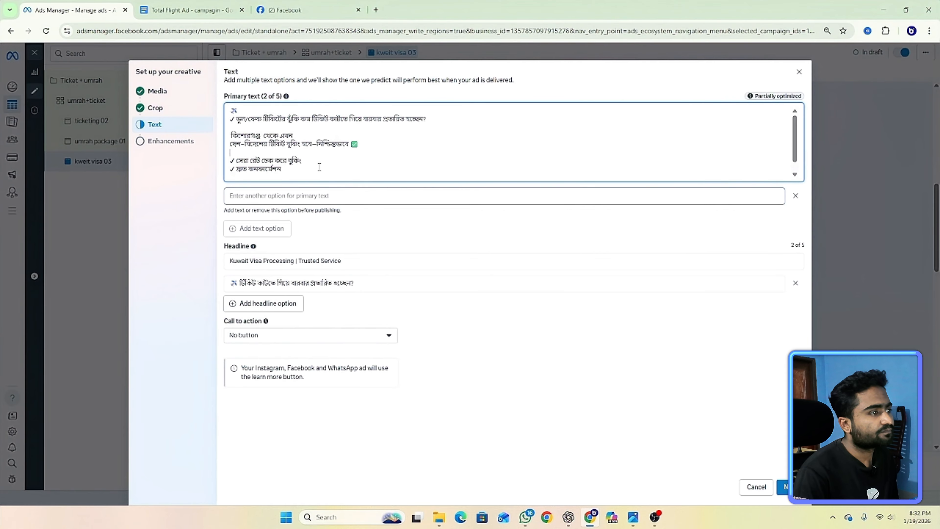
pyautogui.hotkey('ctrl', 'a')
pyautogui.hotkey('ctrl', 'v')
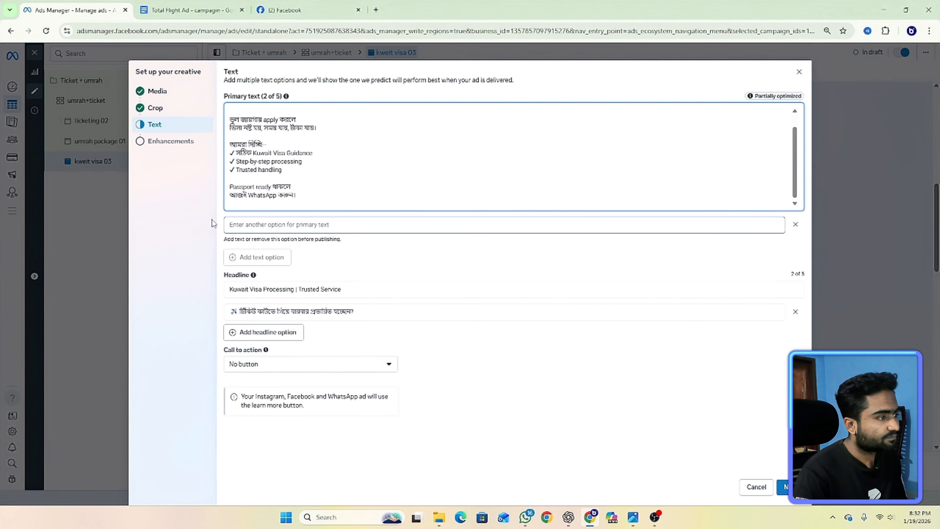
pyautogui.click(460, 402)
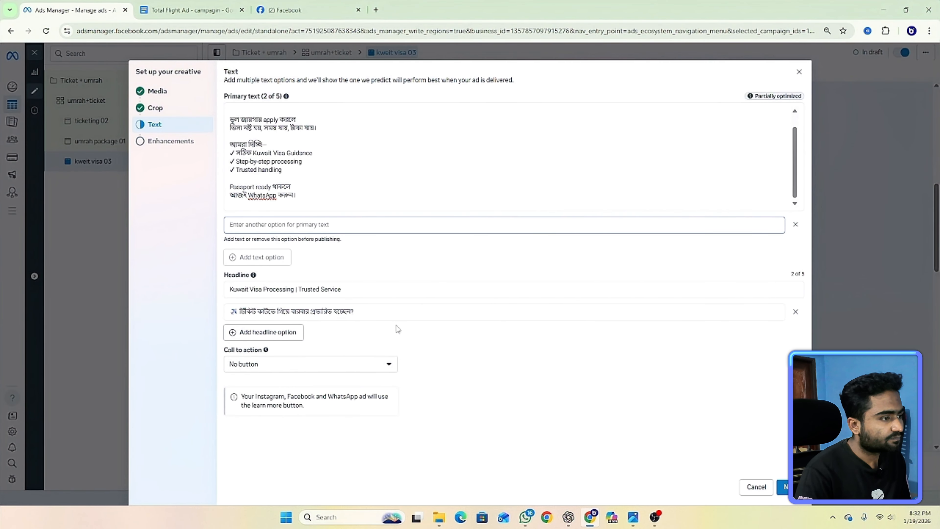
# Set the call to action to Send message, continue to the enhancements, and finish the creative setup with them left as they are.
pyautogui.click(285, 366)
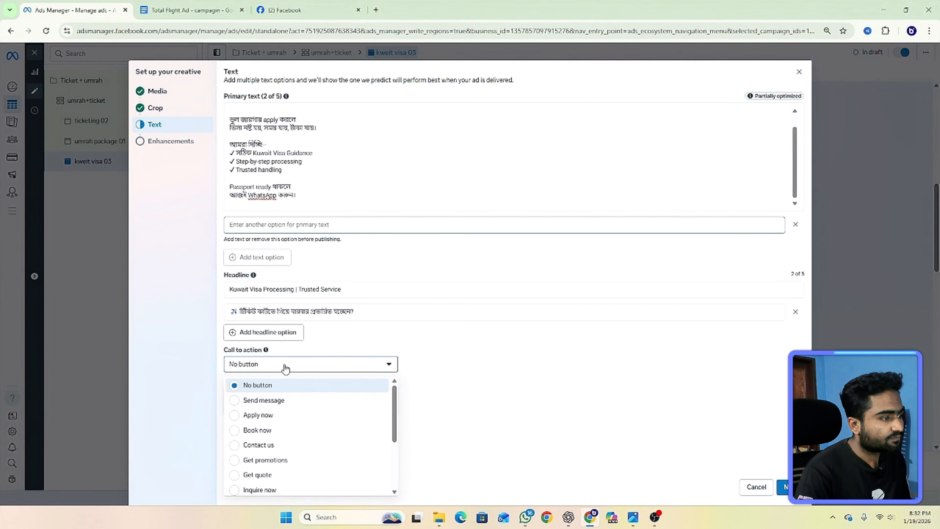
pyautogui.click(287, 399)
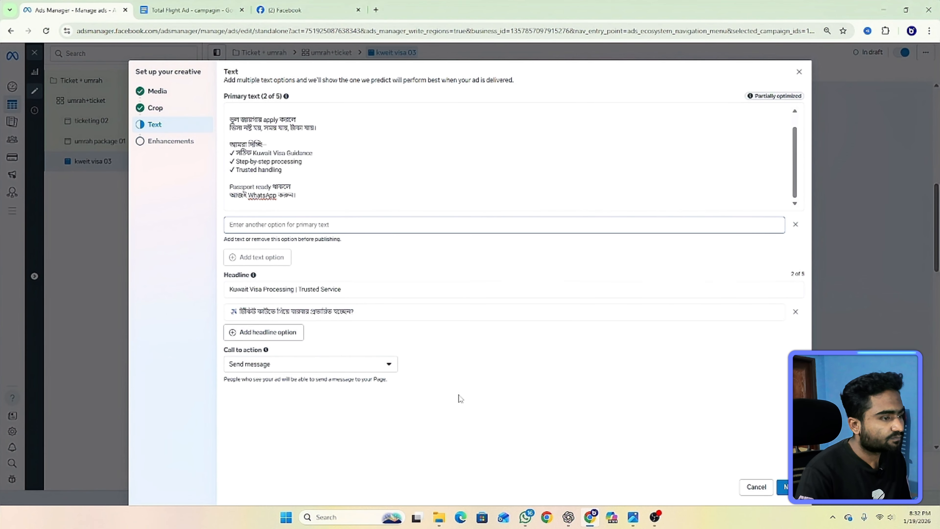
pyautogui.click(784, 486)
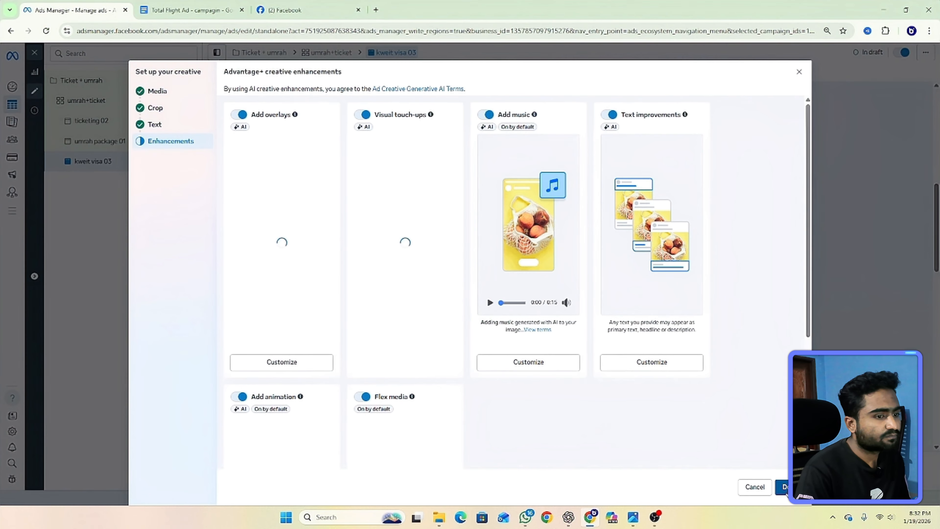
pyautogui.click(784, 487)
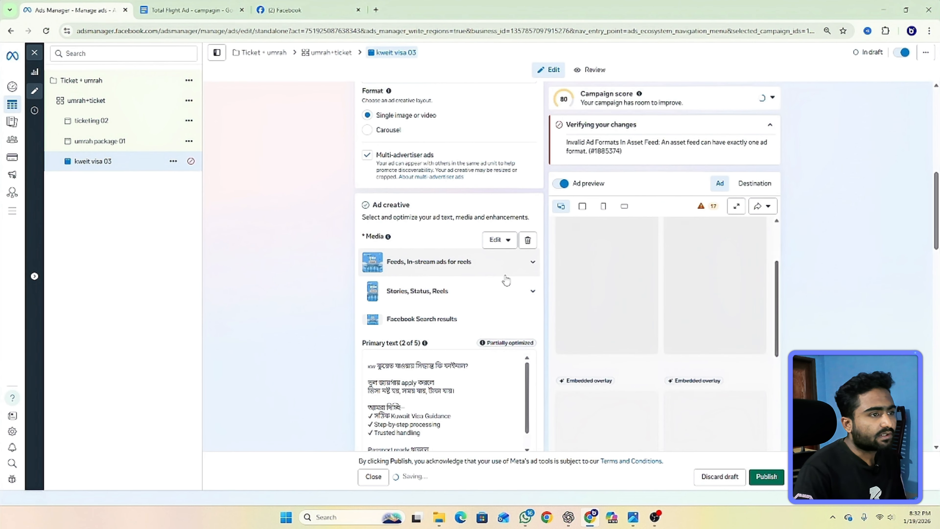
# Review the kweit visa 03 ad's identity, setup, creative, enhancement and tracking sections, collapsing the verification notice.
pyautogui.scroll(-15, 448, 206)
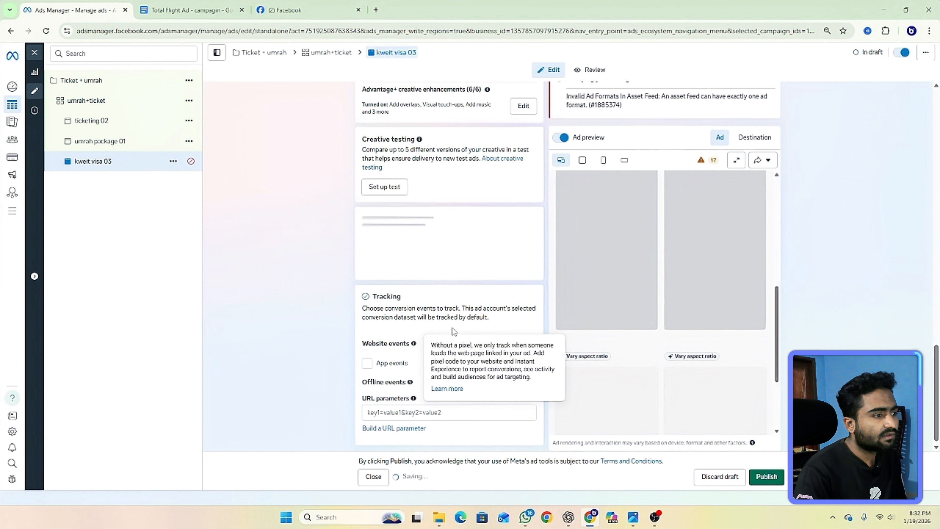
pyautogui.scroll(1, 424, 238)
pyautogui.scroll(5, 425, 238)
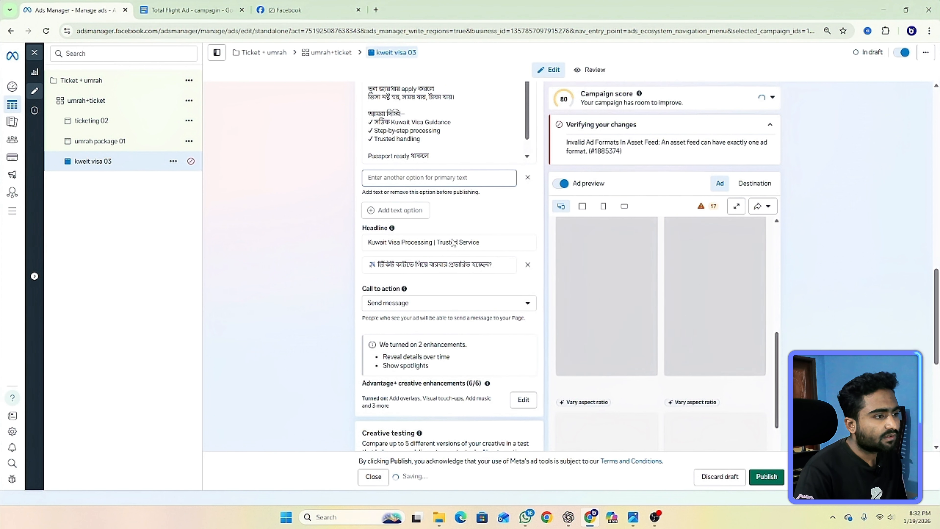
pyautogui.scroll(4, 428, 233)
pyautogui.scroll(-4, 471, 256)
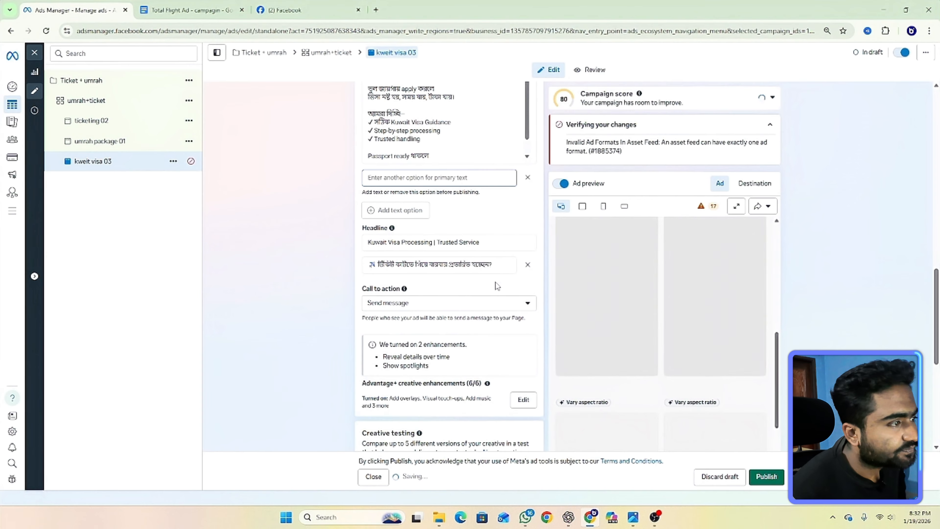
pyautogui.scroll(4, 497, 285)
pyautogui.click(770, 124)
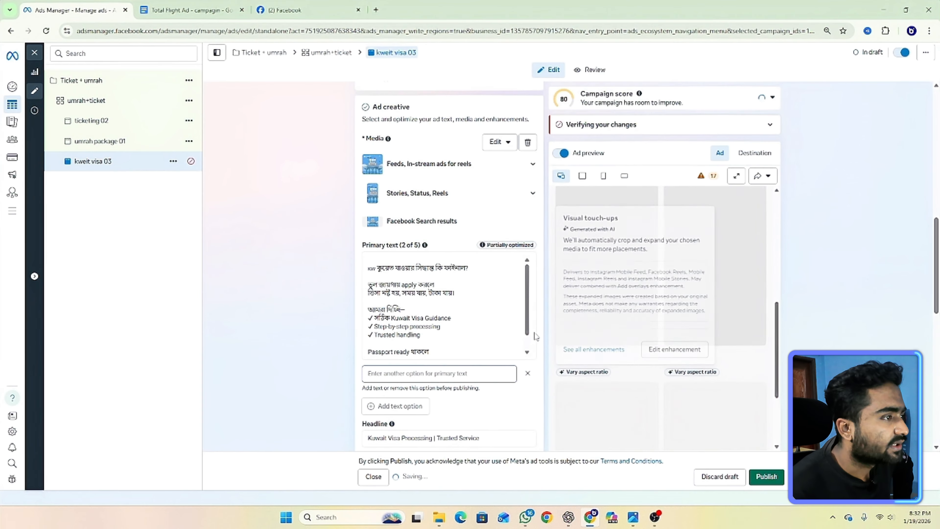
pyautogui.scroll(2, 476, 244)
pyautogui.scroll(8, 475, 244)
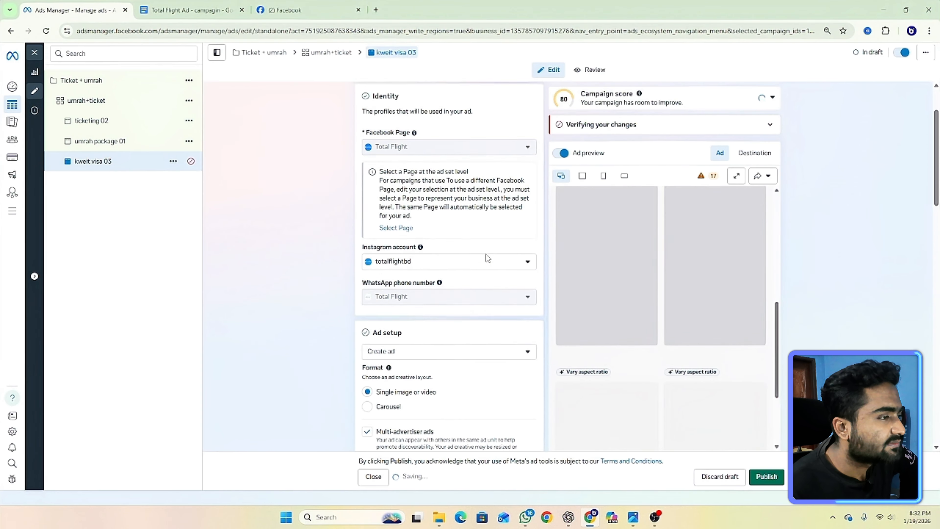
pyautogui.scroll(-15, 487, 257)
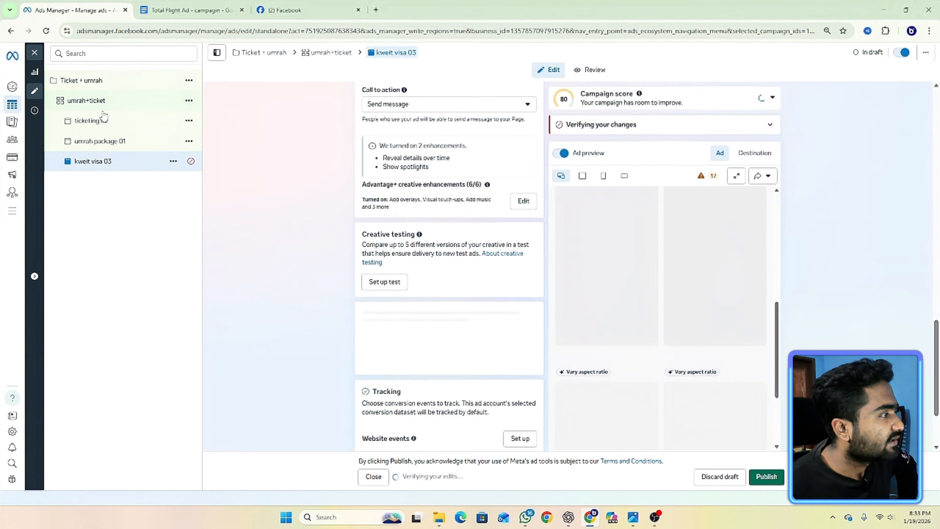
# Open the umrah package 01 ad's media editor and check its media, crop, text and call-to-action settings.
pyautogui.click(124, 144)
pyautogui.scroll(-5, 426, 237)
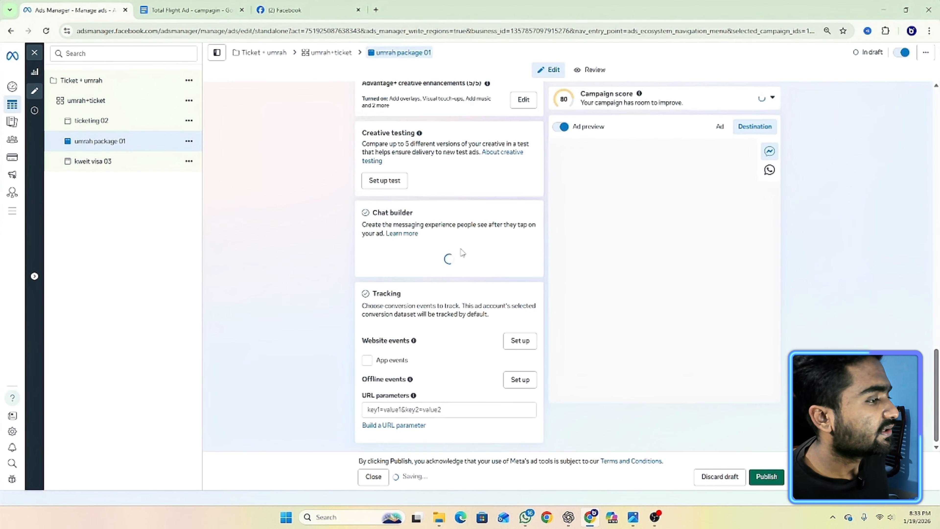
pyautogui.scroll(10, 466, 260)
pyautogui.scroll(5, 430, 204)
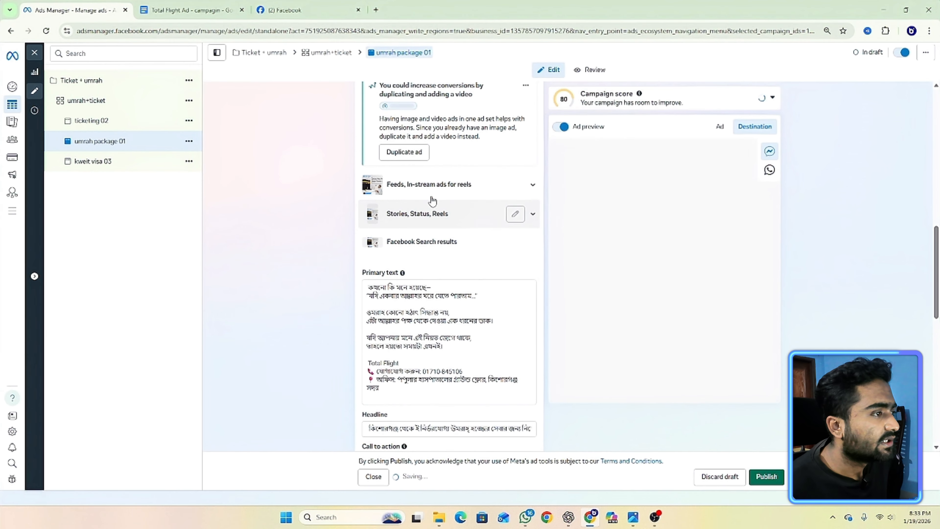
pyautogui.click(507, 191)
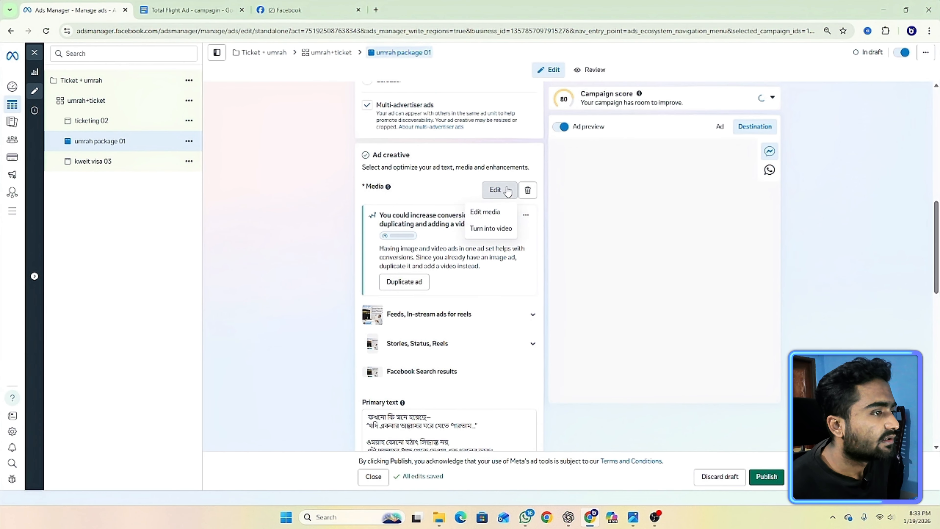
pyautogui.click(486, 212)
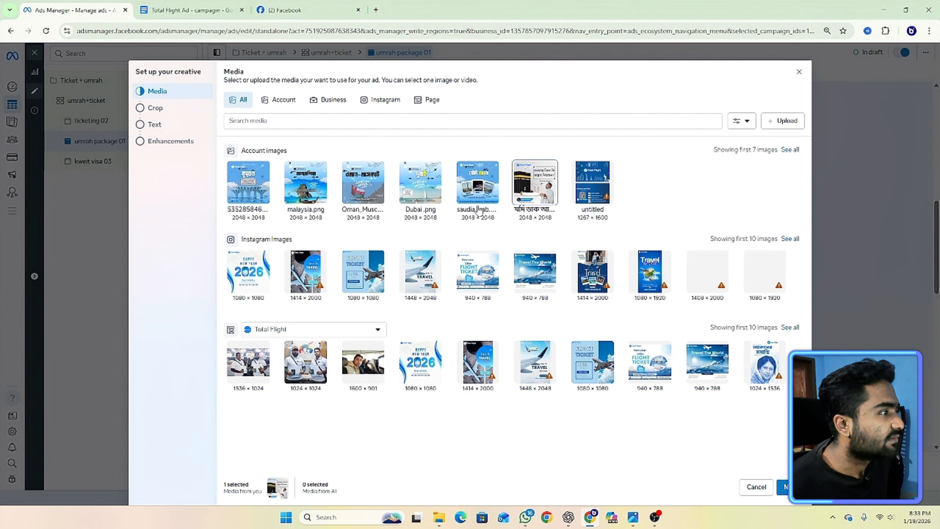
pyautogui.click(176, 112)
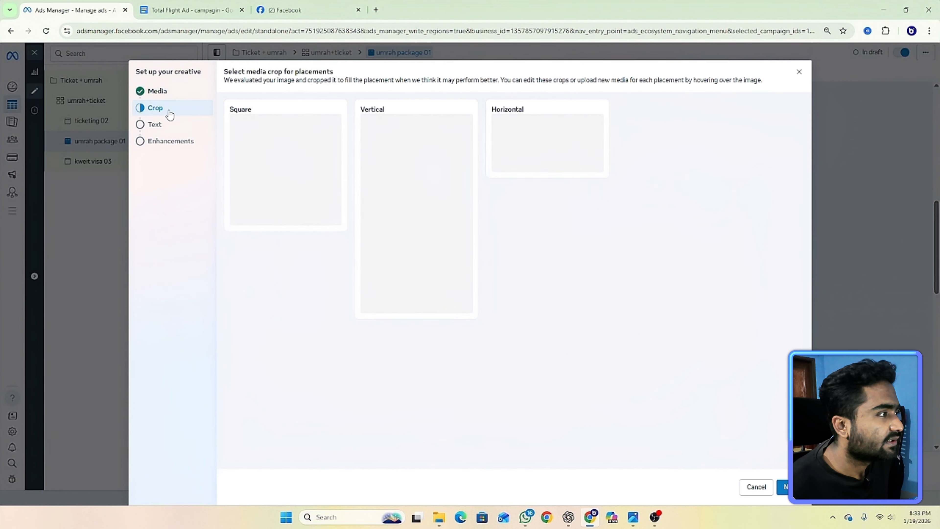
pyautogui.click(154, 125)
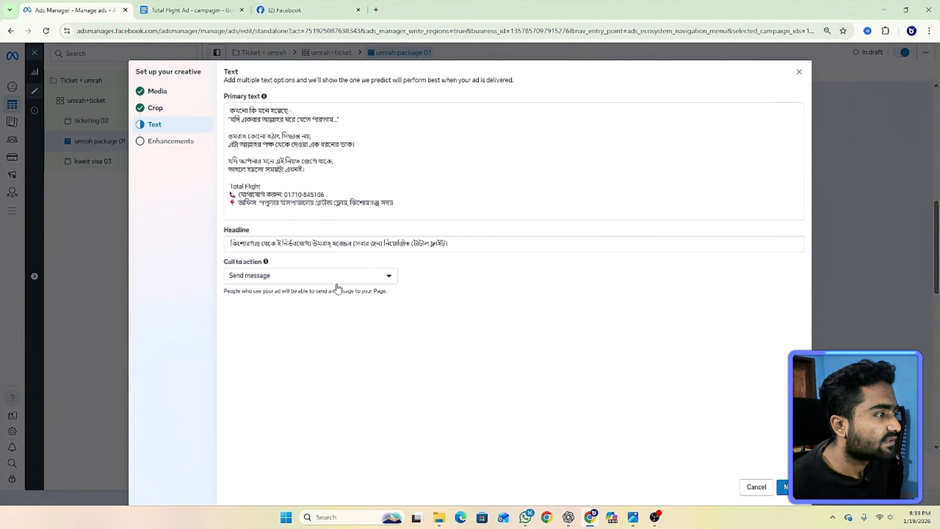
pyautogui.click(358, 284)
pyautogui.click(296, 302)
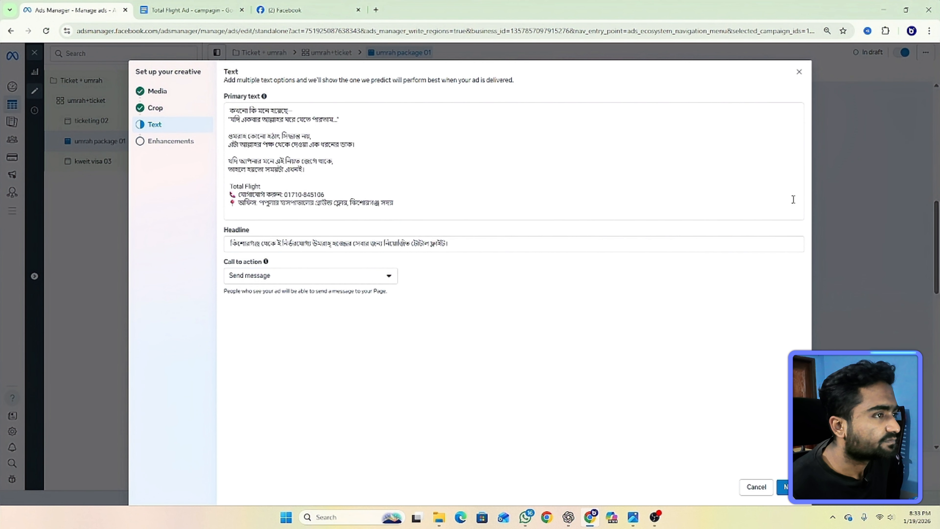
# Close the umrah package 01 creative editor, check the rest of that ad down to tracking, and return to the kweit visa 03 ad.
pyautogui.click(800, 73)
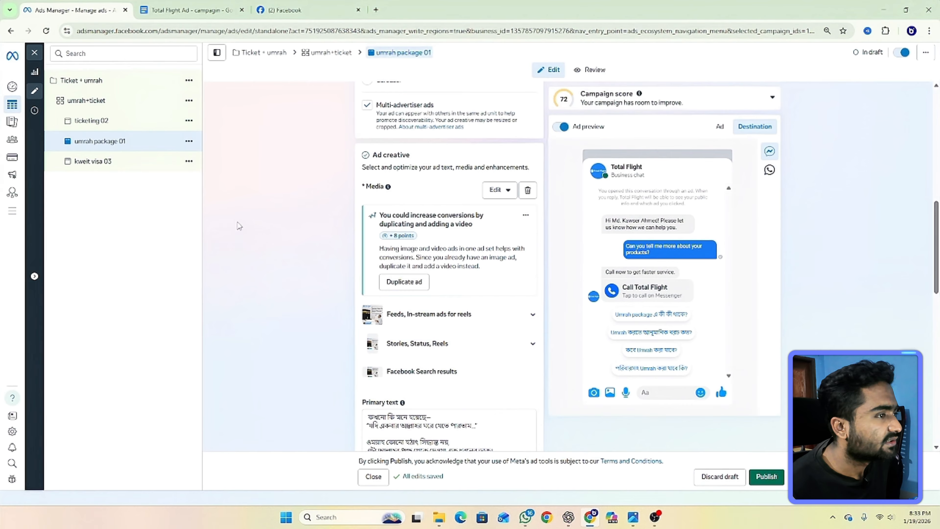
pyautogui.scroll(-20, 372, 248)
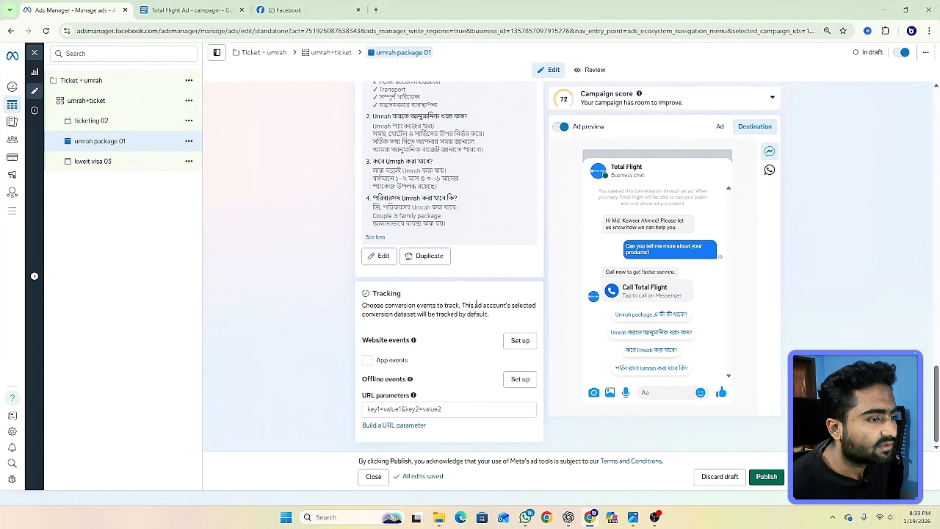
pyautogui.scroll(5, 477, 308)
pyautogui.scroll(8, 477, 307)
pyautogui.click(91, 161)
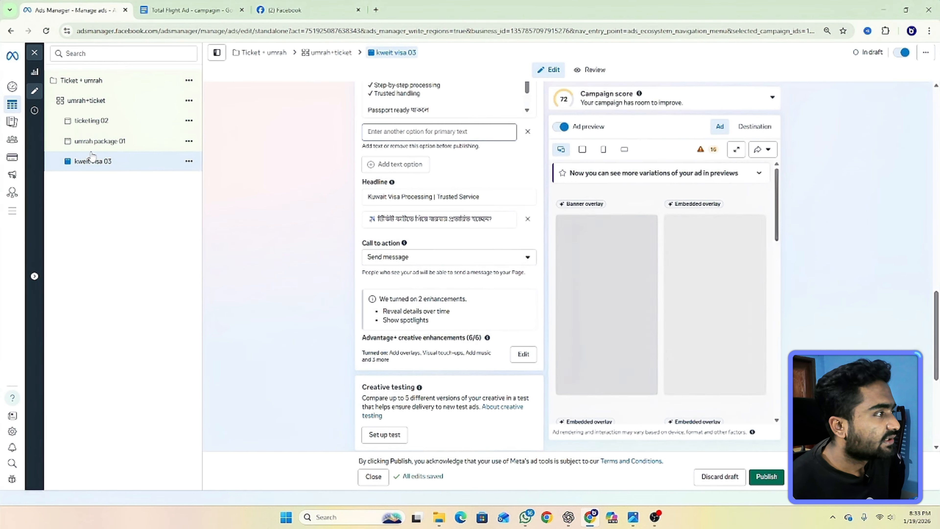
# Switch to ChatGPT, find the Kuwait visa primary text examples in the Ad Campaign Strategy chat, and copy Primary Text–2 (Fear Hook).
pyautogui.click(568, 516)
pyautogui.scroll(-20, 530, 419)
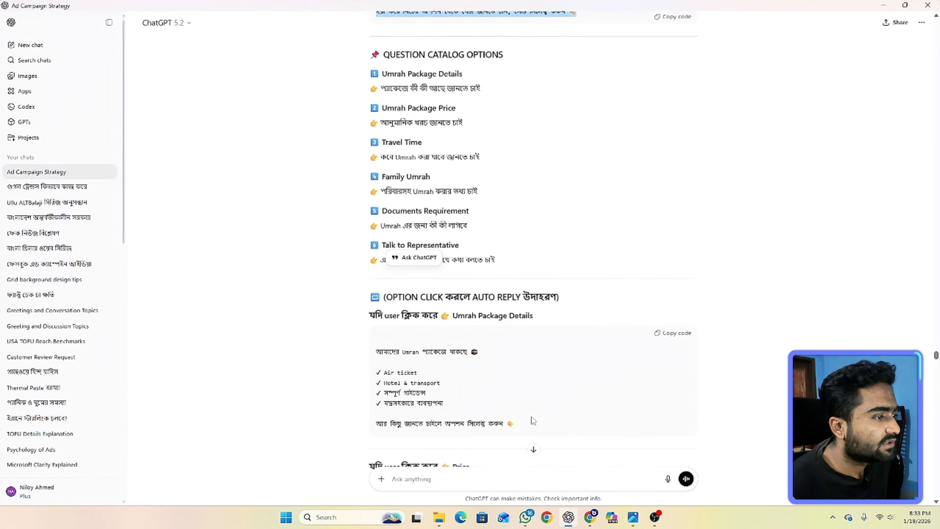
pyautogui.scroll(-20, 523, 406)
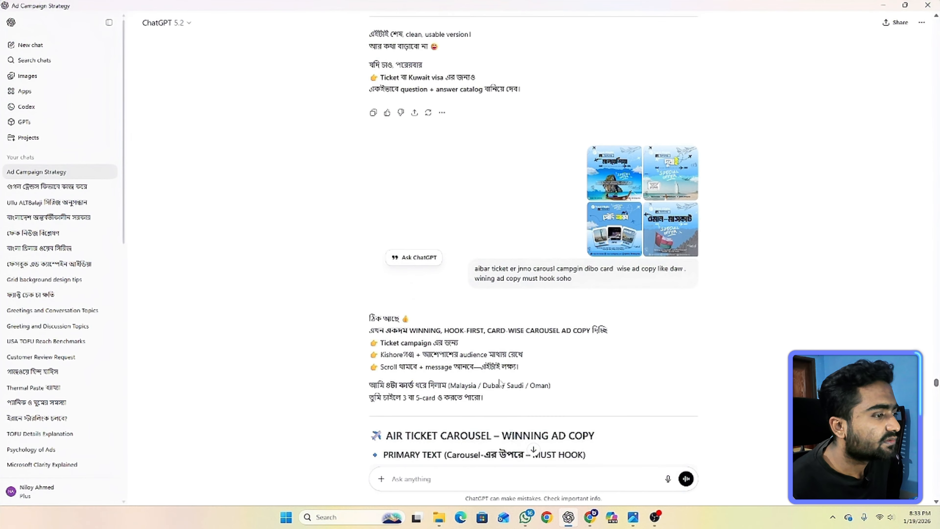
pyautogui.scroll(20, 503, 372)
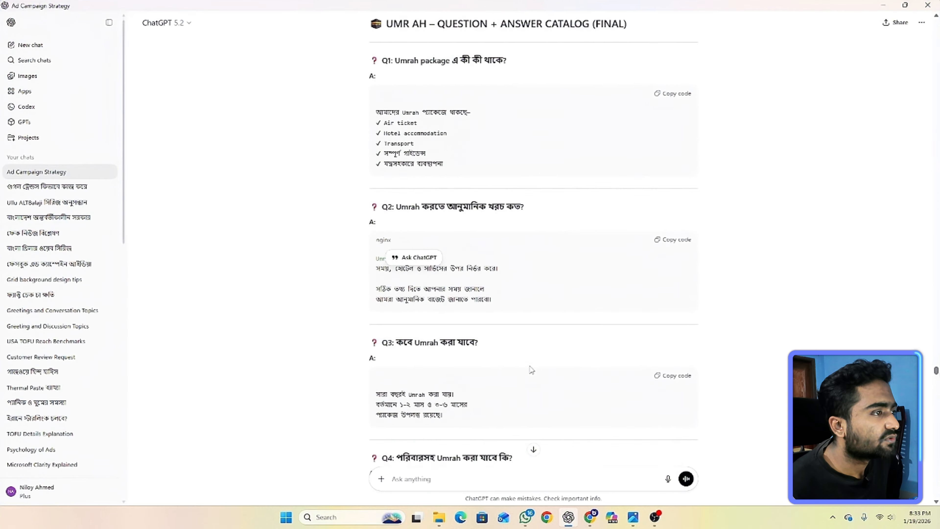
pyautogui.scroll(10, 528, 377)
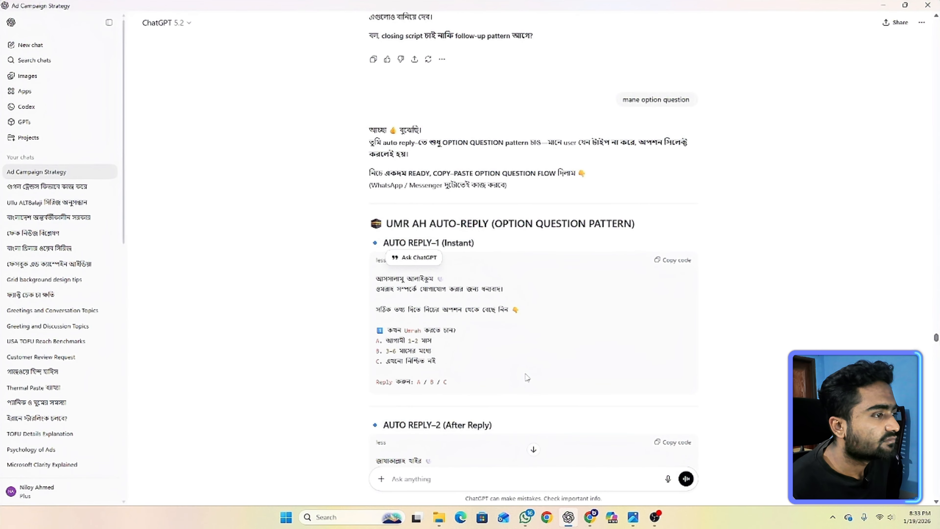
pyautogui.scroll(20, 518, 382)
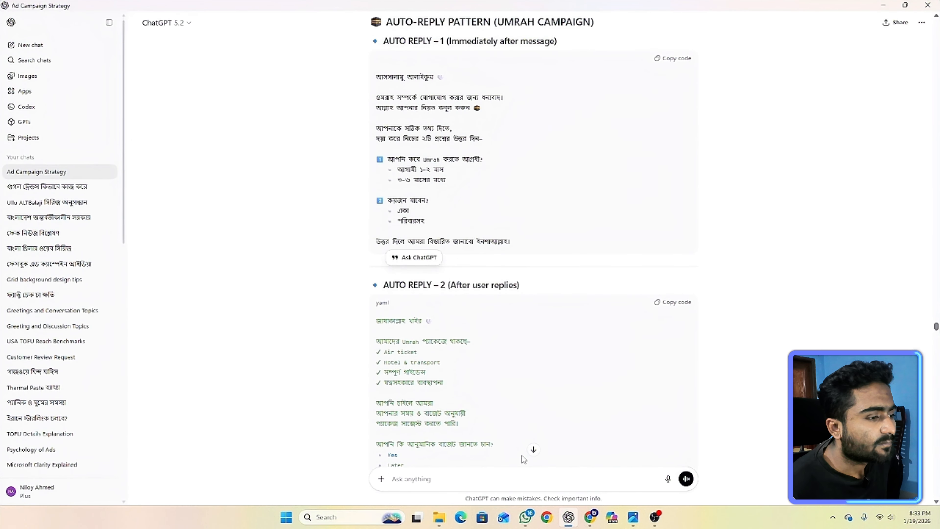
pyautogui.click(534, 450)
pyautogui.scroll(12, 537, 367)
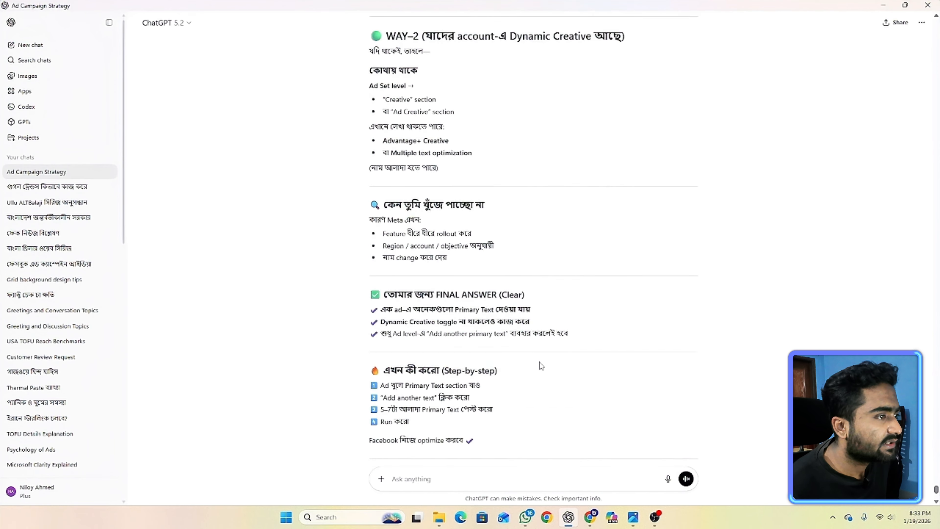
pyautogui.scroll(15, 534, 349)
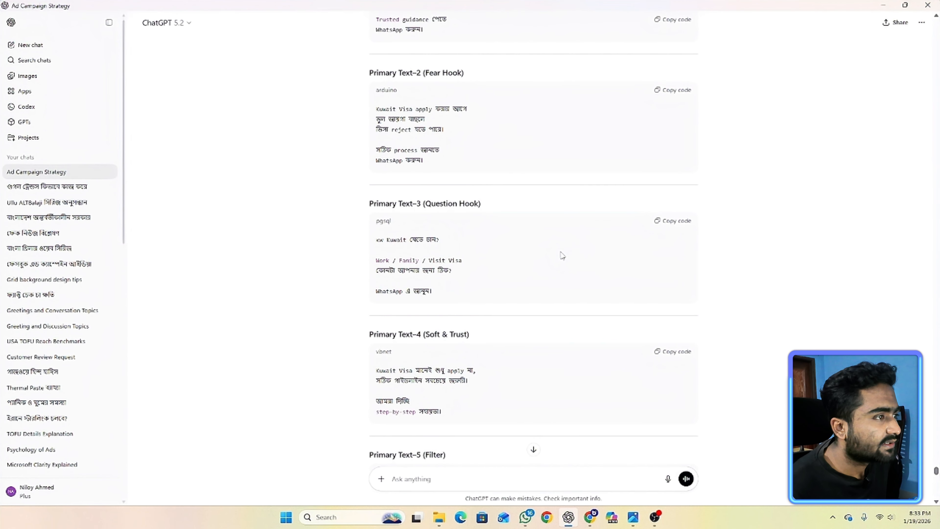
pyautogui.scroll(5, 562, 256)
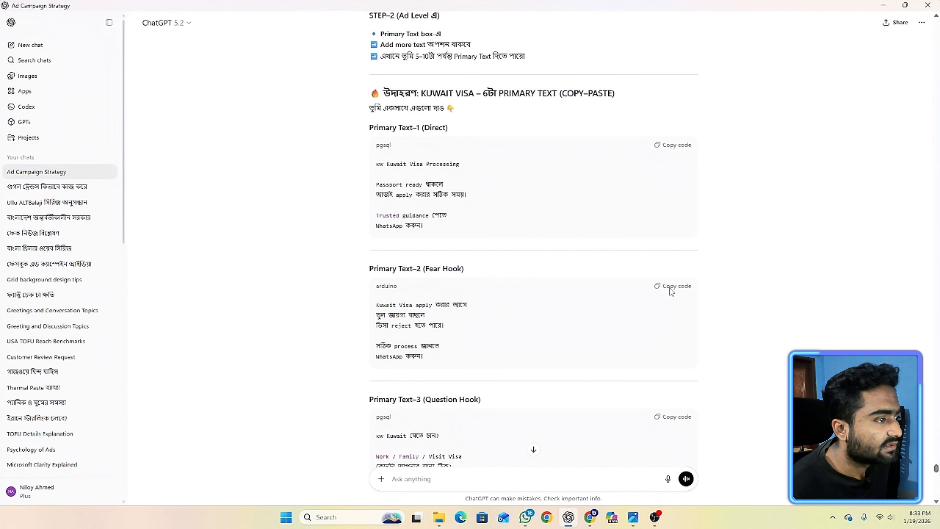
pyautogui.click(678, 286)
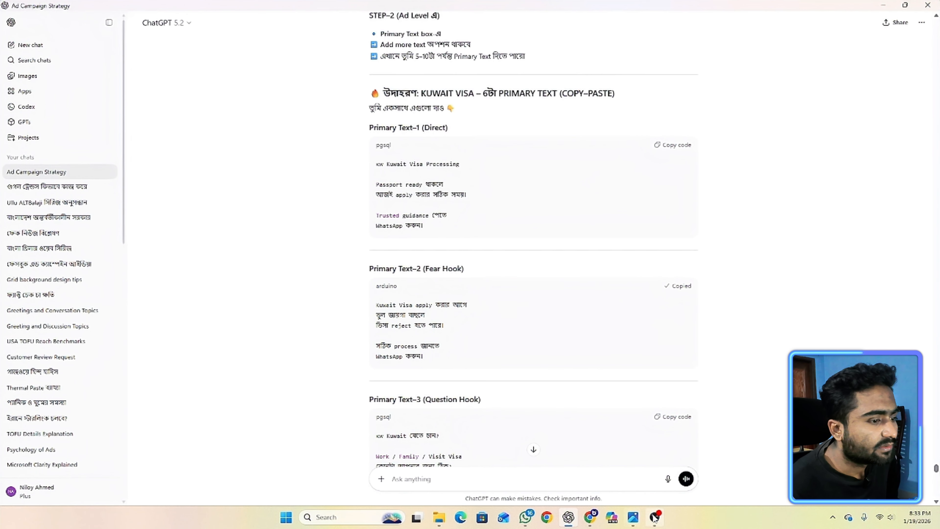
# Switch back to Ads Manager and check the primary text options in the kweit visa 03 ad's creative section.
pyautogui.click(591, 518)
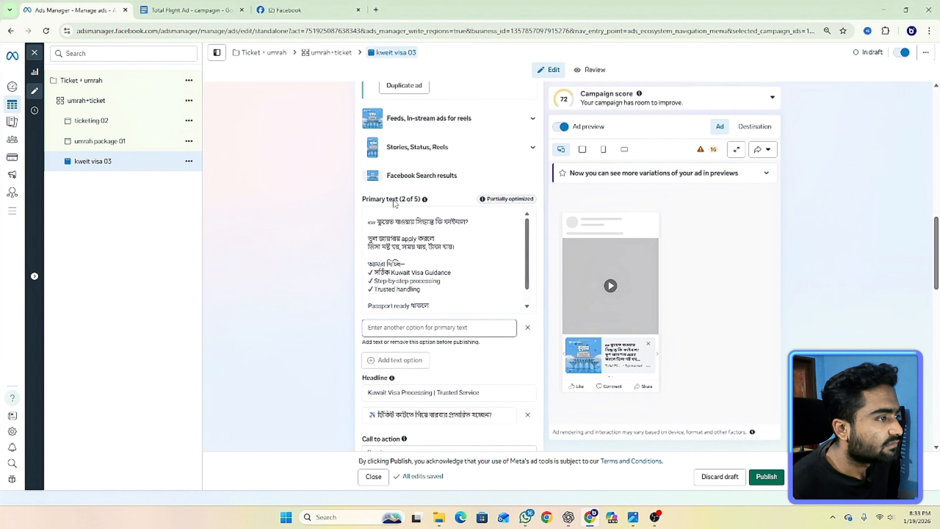
pyautogui.click(468, 294)
pyautogui.scroll(-1, 485, 267)
pyautogui.scroll(1, 499, 242)
pyautogui.click(510, 203)
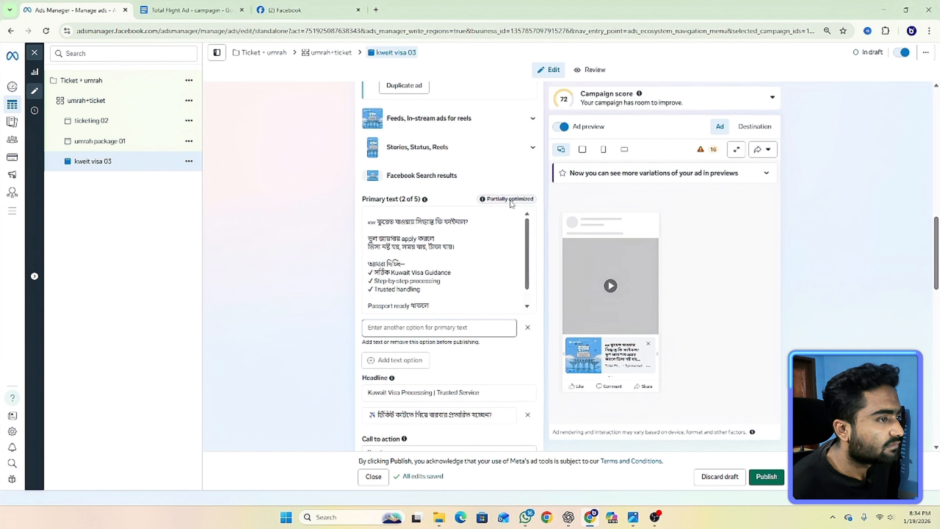
pyautogui.scroll(-2, 440, 337)
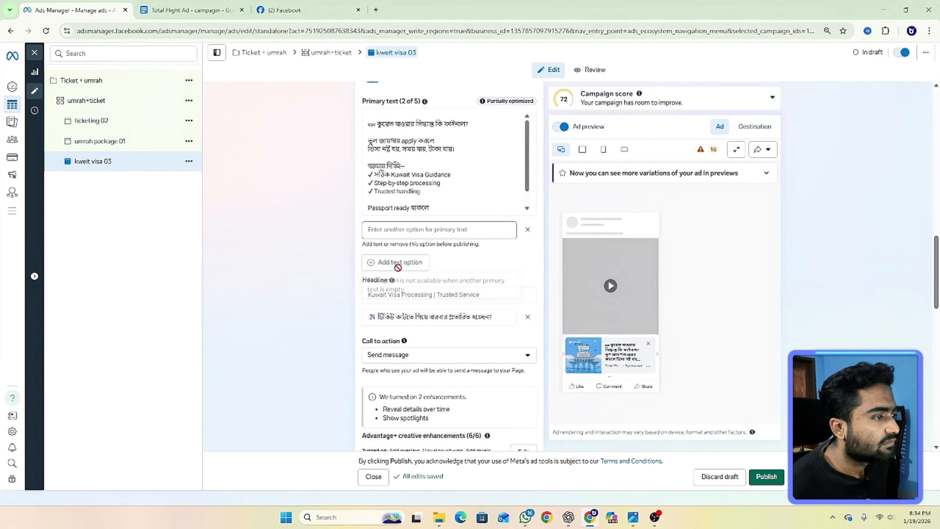
pyautogui.scroll(2, 452, 211)
pyautogui.scroll(4, 451, 211)
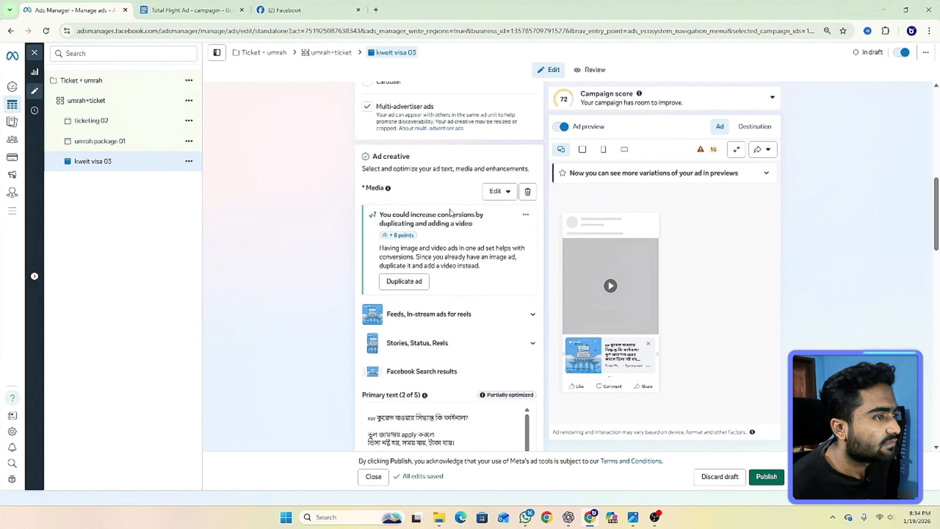
# Open the text settings of the kweit visa 03 creative, check its primary text options, and close the editor.
pyautogui.click(498, 191)
pyautogui.click(492, 215)
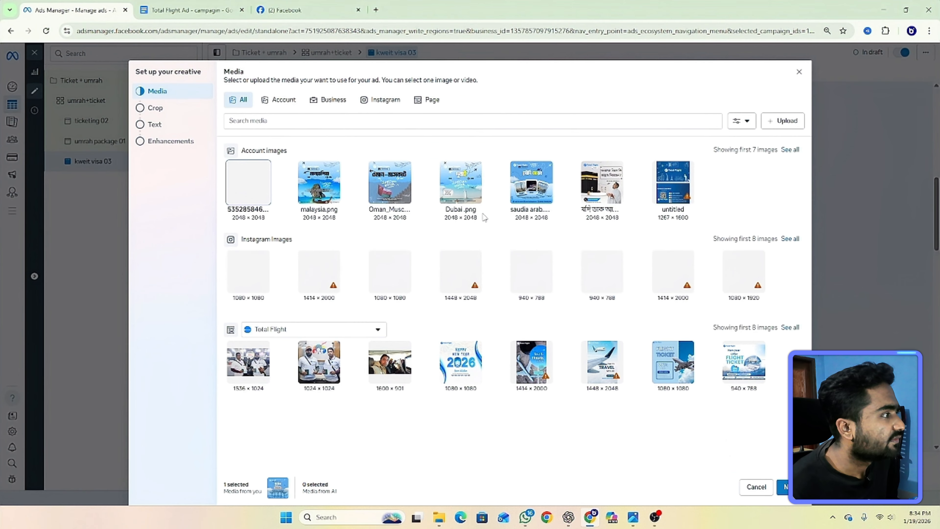
pyautogui.click(176, 128)
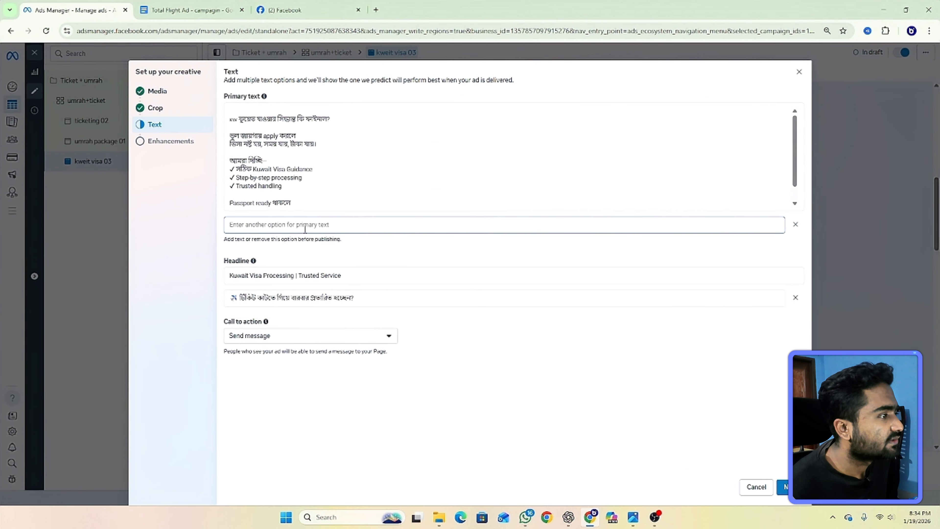
pyautogui.click(284, 228)
pyautogui.click(350, 171)
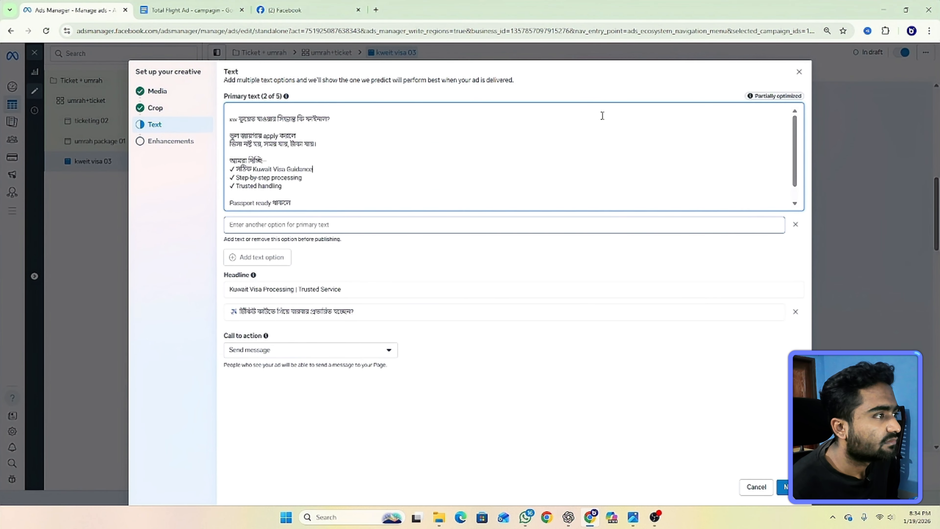
pyautogui.click(335, 224)
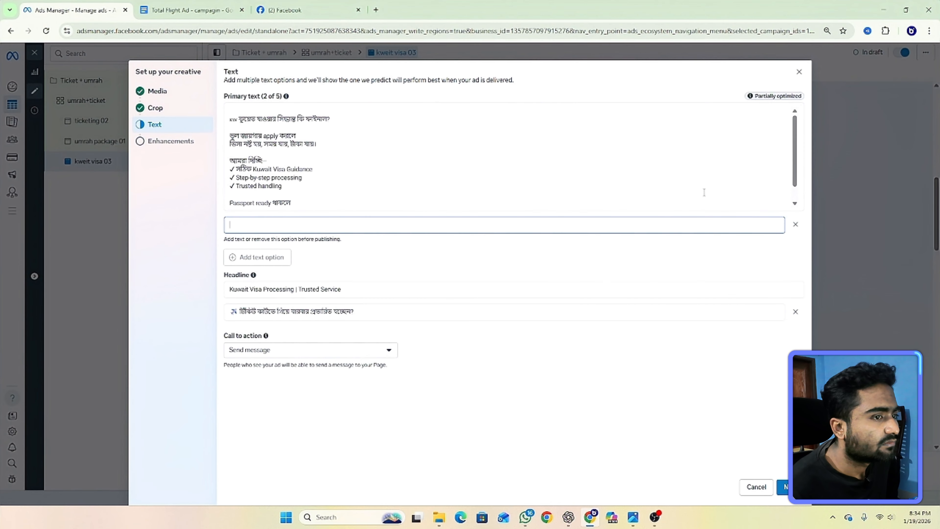
pyautogui.click(794, 204)
pyautogui.moveTo(795, 206); pyautogui.dragTo(787, 97)
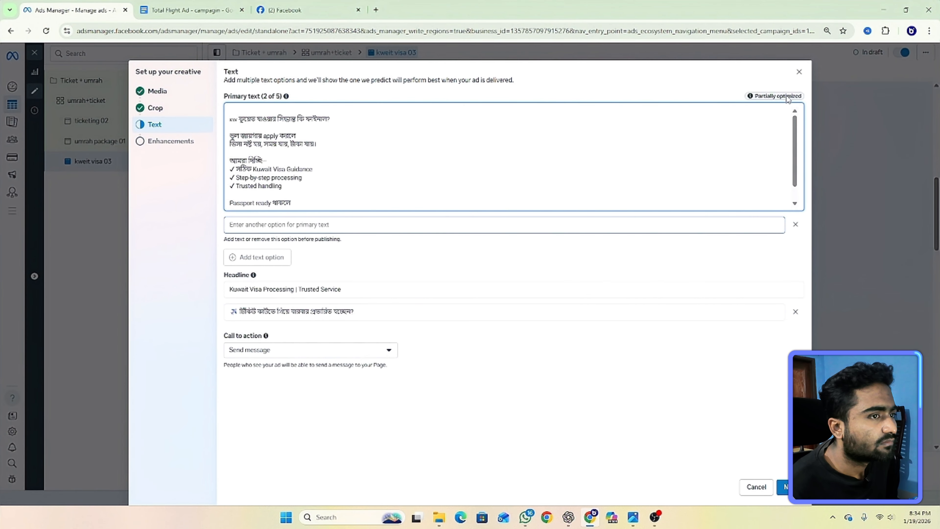
pyautogui.moveTo(284, 82); pyautogui.dragTo(285, 101)
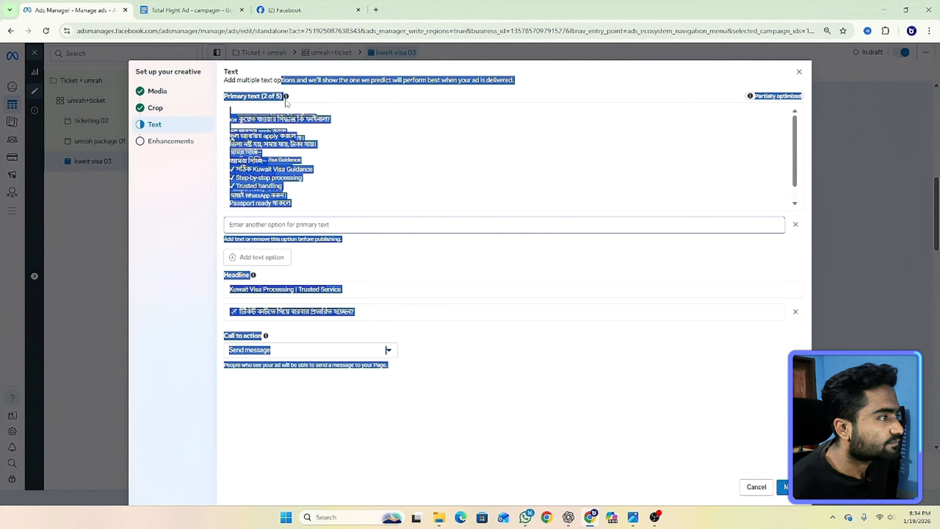
pyautogui.click(287, 97)
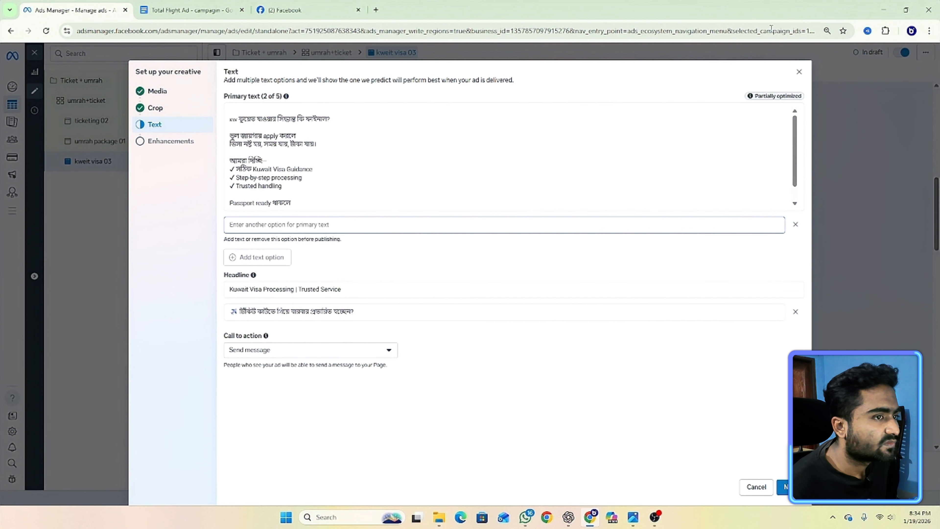
pyautogui.click(798, 73)
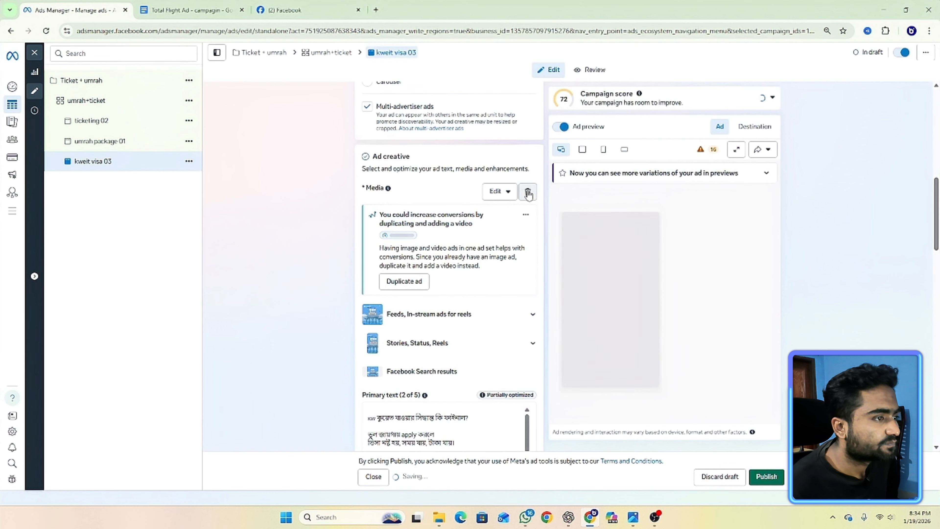
# Remove the kweit visa 03 ad's media and choose the Kuwait picture from the account images as its image again.
pyautogui.click(528, 192)
pyautogui.click(405, 206)
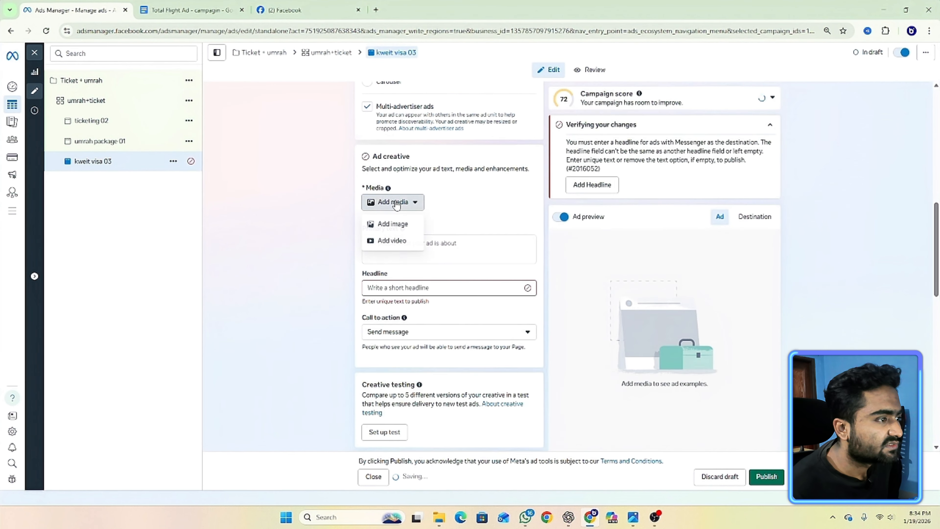
pyautogui.click(394, 223)
pyautogui.click(235, 196)
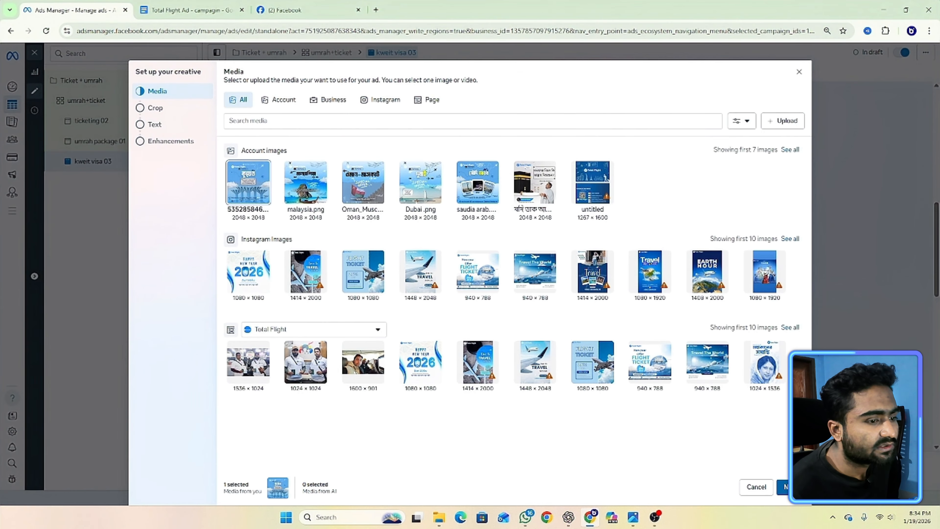
# Set the vertical placement crop of the Kuwait image to 9:16 and continue to the text settings.
pyautogui.click(784, 487)
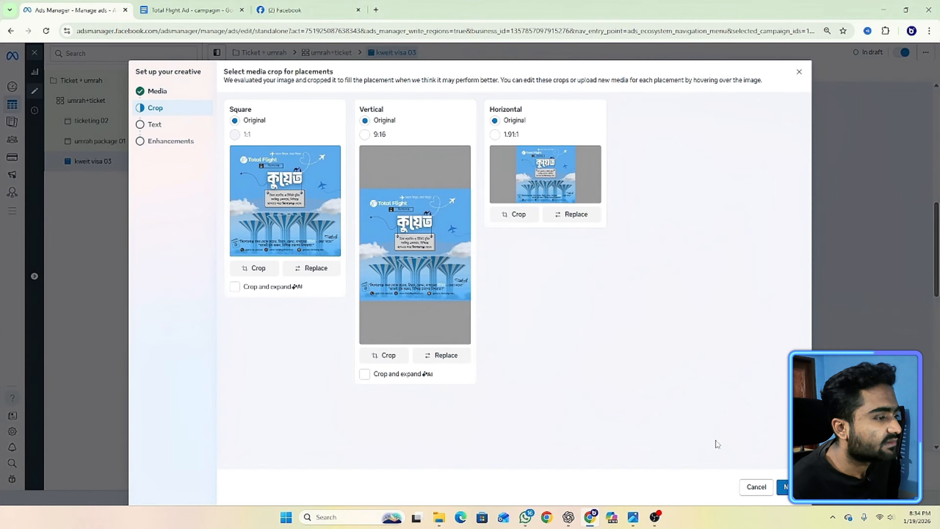
pyautogui.click(365, 134)
pyautogui.click(782, 487)
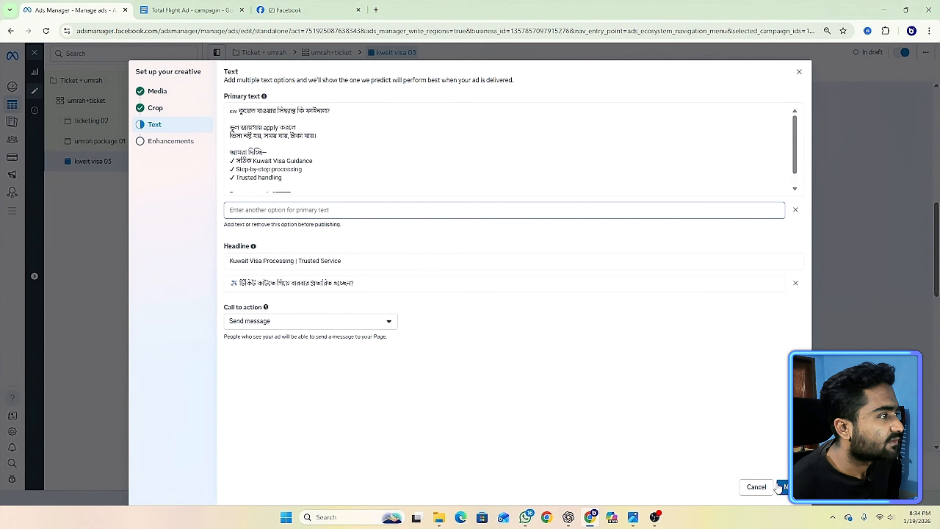
# Copy Primary Text–1 (Direct) from the ChatGPT chat into the empty second primary text option of the kweit visa 03 ad.
pyautogui.click(325, 211)
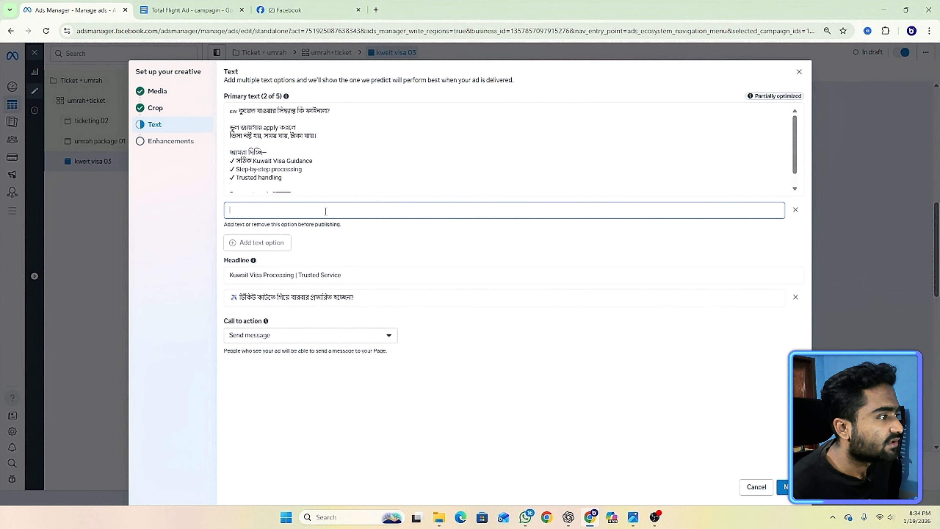
pyautogui.click(568, 517)
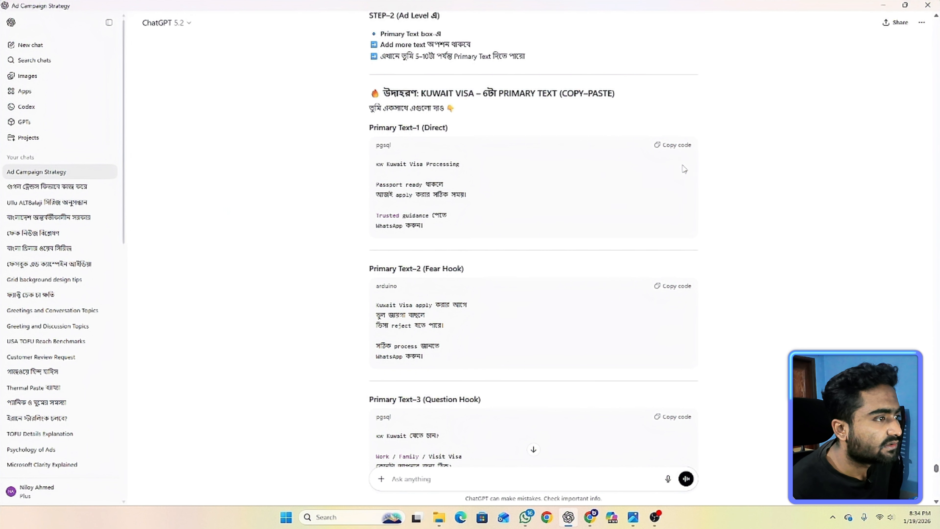
pyautogui.click(678, 146)
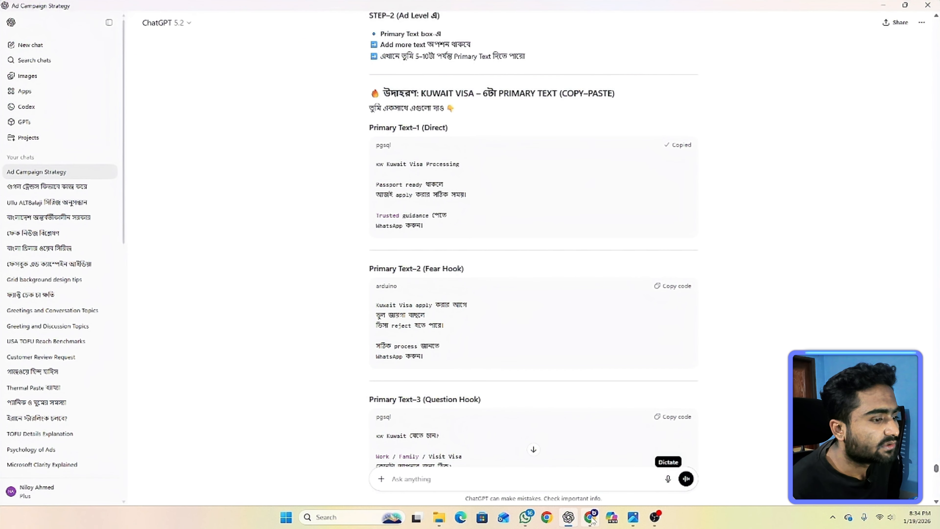
pyautogui.click(602, 518)
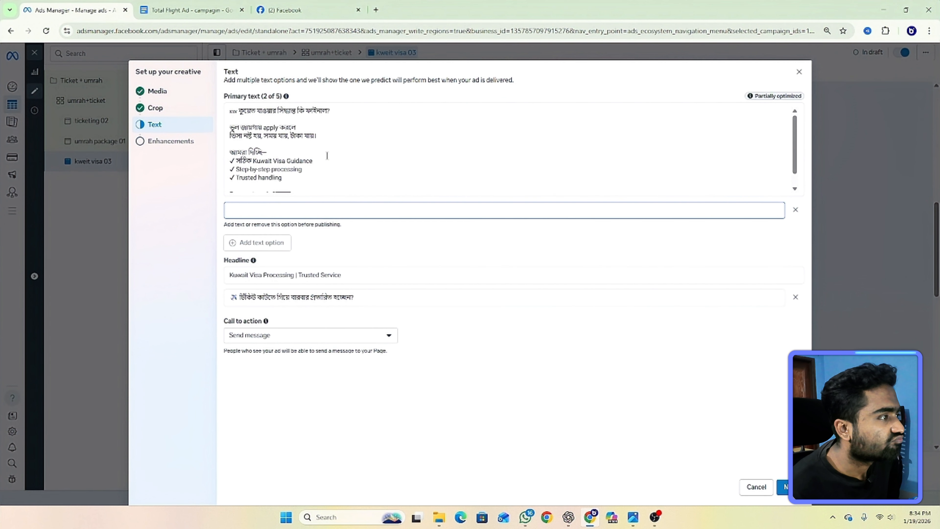
pyautogui.rightClick(274, 209)
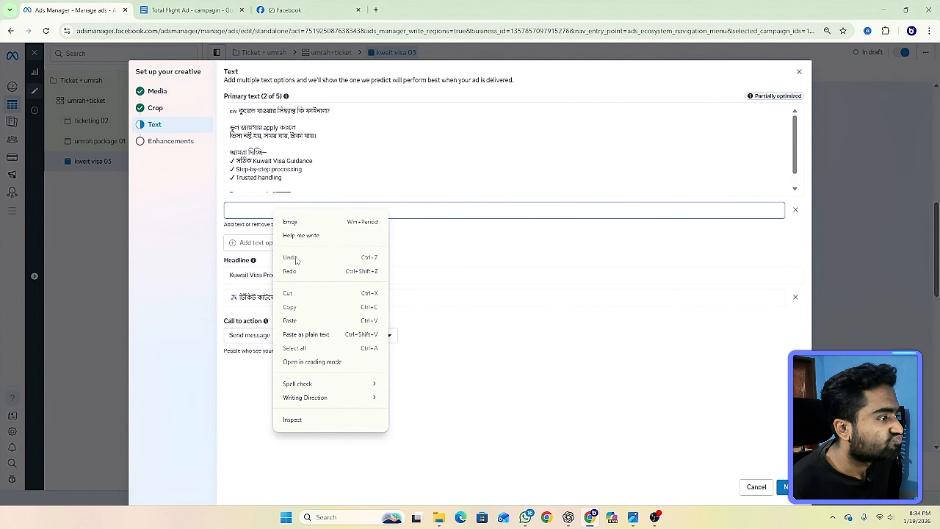
pyautogui.click(290, 321)
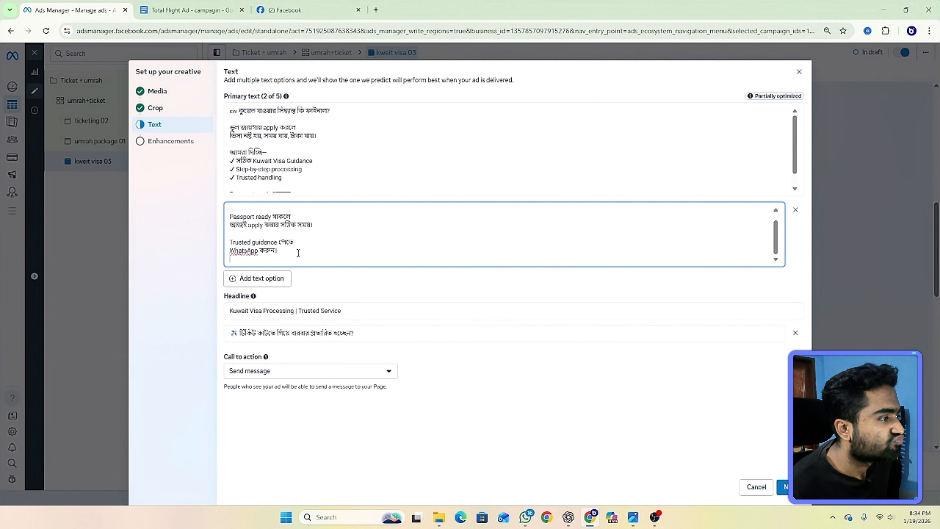
# Add a third primary text option to the kweit visa 03 ad containing Primary Text–2 (Fear Hook) copied from the ChatGPT chat.
pyautogui.click(283, 279)
pyautogui.click(569, 518)
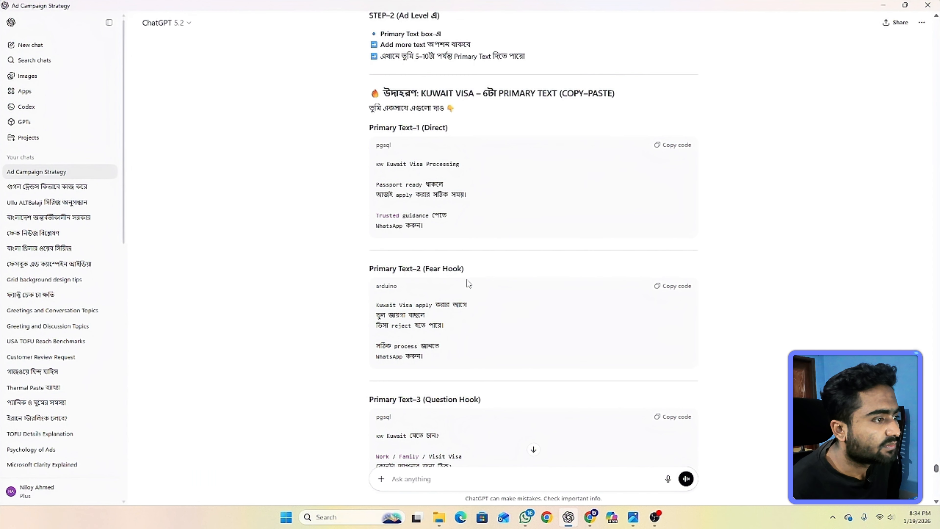
pyautogui.scroll(-2, 461, 296)
pyautogui.scroll(-2, 587, 337)
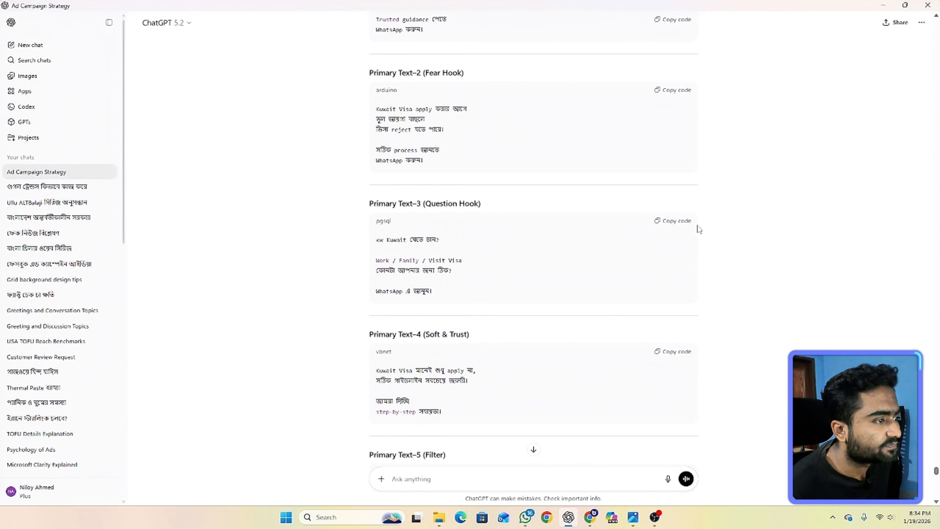
pyautogui.scroll(-2, 592, 257)
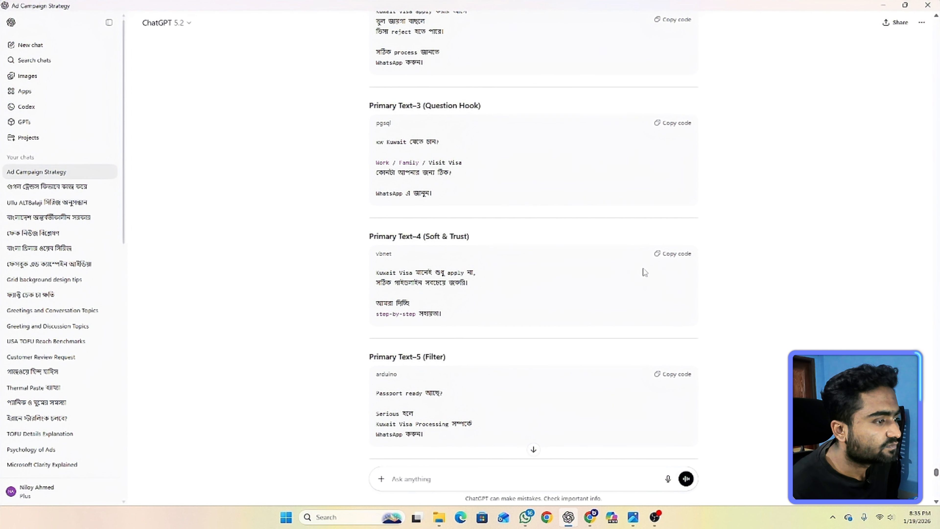
pyautogui.scroll(-2, 615, 354)
pyautogui.scroll(4, 611, 350)
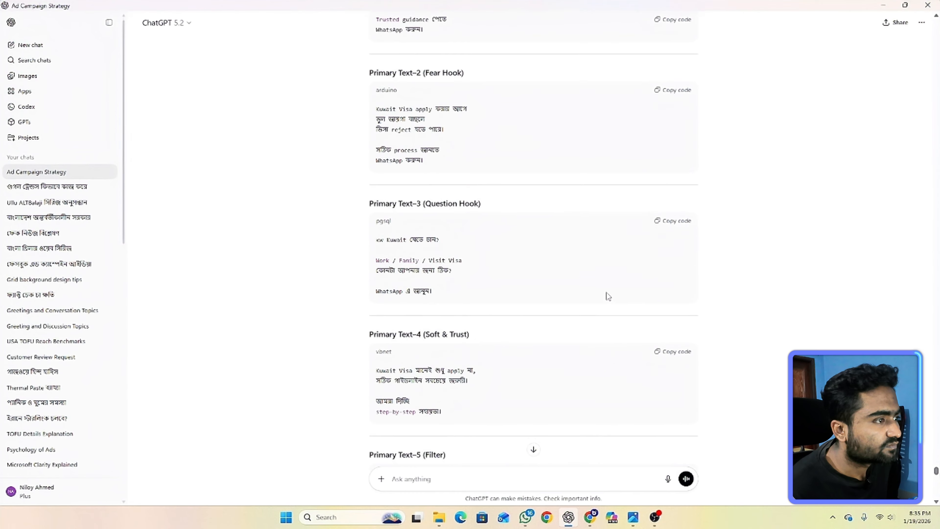
pyautogui.click(677, 91)
pyautogui.click(590, 517)
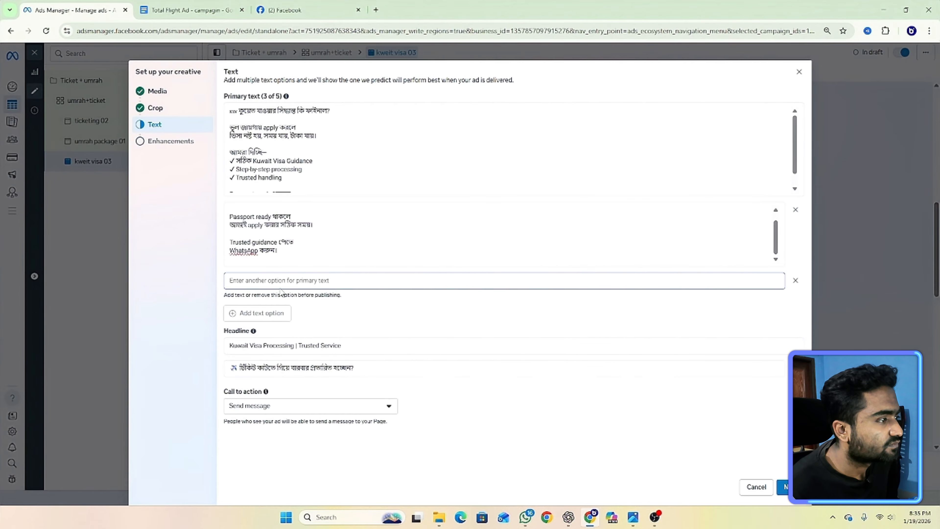
pyautogui.click(274, 281)
pyautogui.rightClick(274, 280)
pyautogui.click(320, 391)
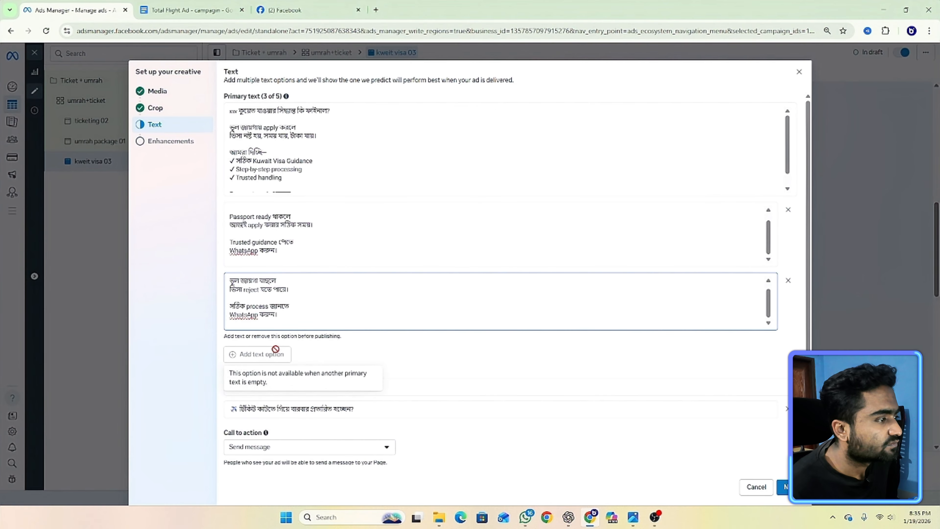
# Add a fourth primary text option containing Primary Text–4 (Soft & Trust) copied from the ChatGPT chat.
pyautogui.click(267, 354)
pyautogui.click(568, 518)
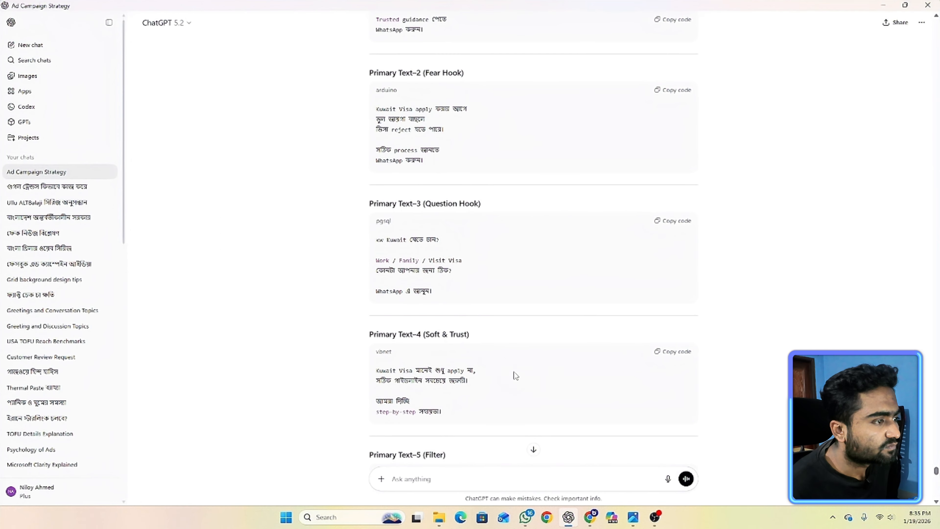
pyautogui.scroll(-3, 619, 274)
pyautogui.click(673, 254)
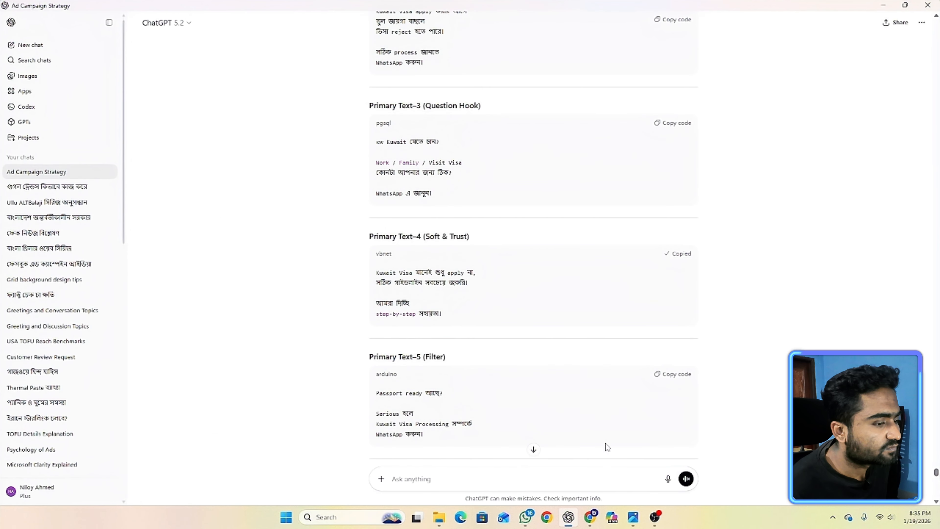
pyautogui.click(591, 517)
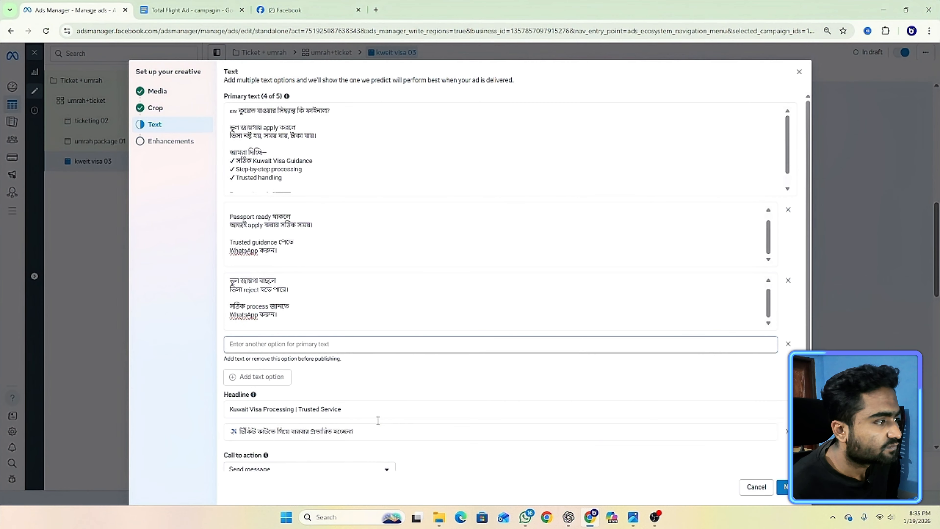
pyautogui.rightClick(304, 344)
pyautogui.click(335, 231)
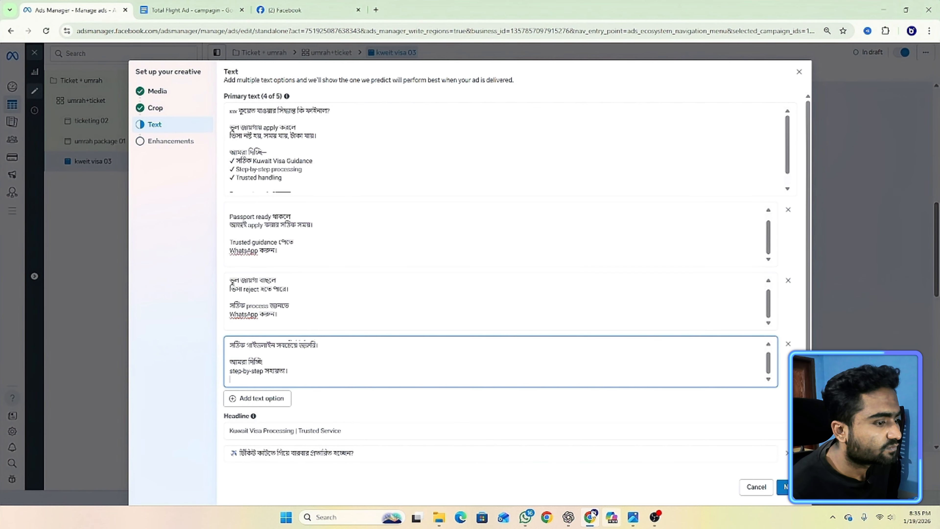
# Check ChatGPT's advice on combining several primary texts, headlines and images in one ad, and return to Ads Manager.
pyautogui.hotkey('alt', 'Tab')
pyautogui.scroll(20, 508, 386)
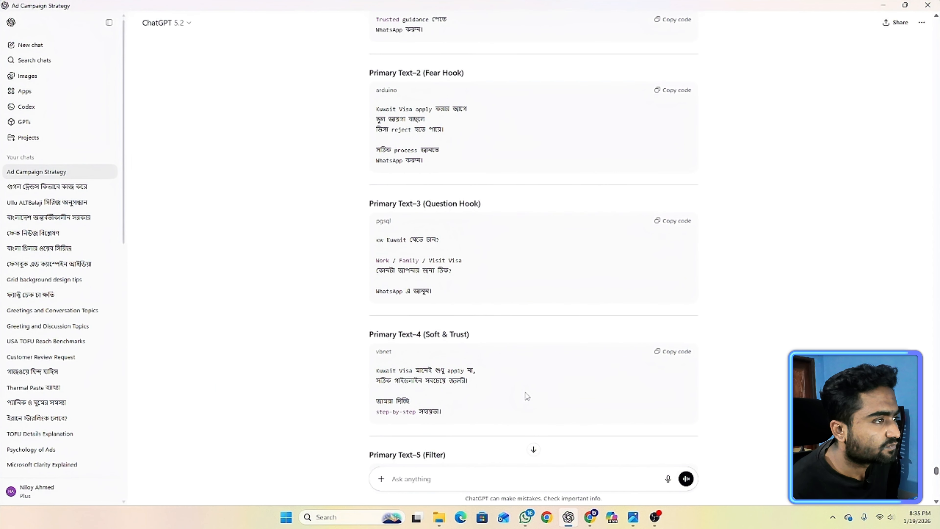
pyautogui.scroll(5, 502, 386)
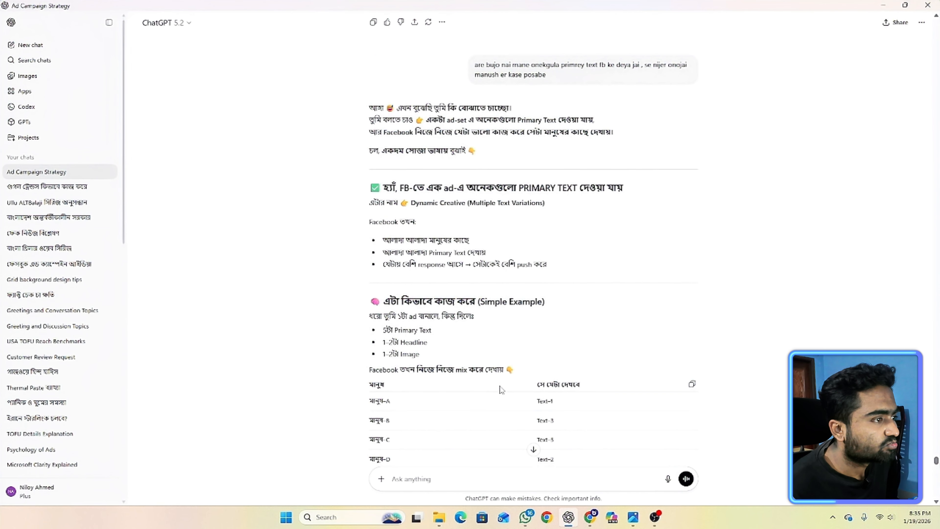
pyautogui.scroll(-8, 520, 322)
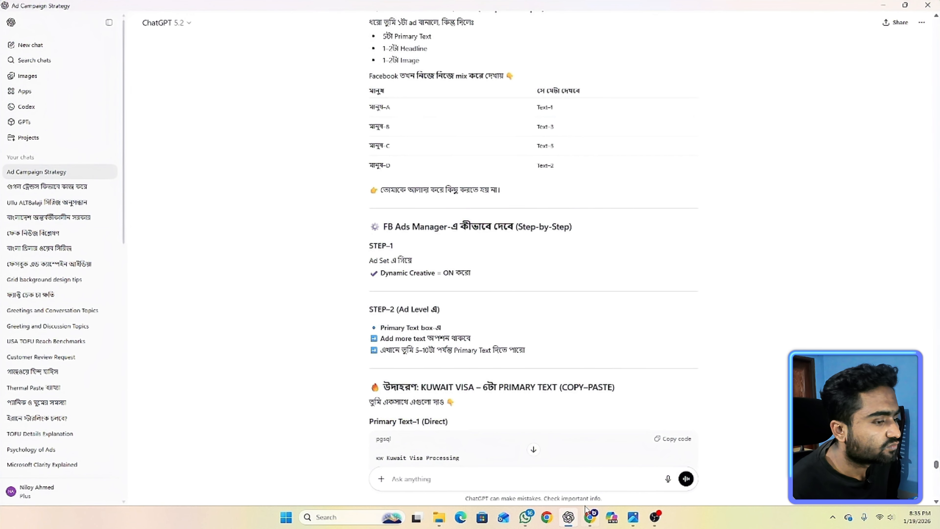
pyautogui.click(591, 517)
# Add a third headline option reading "Kuwait Visa processing from total Flight in kishoreganj" and finish the creative setup with the default enhancements.
pyautogui.scroll(-2, 347, 390)
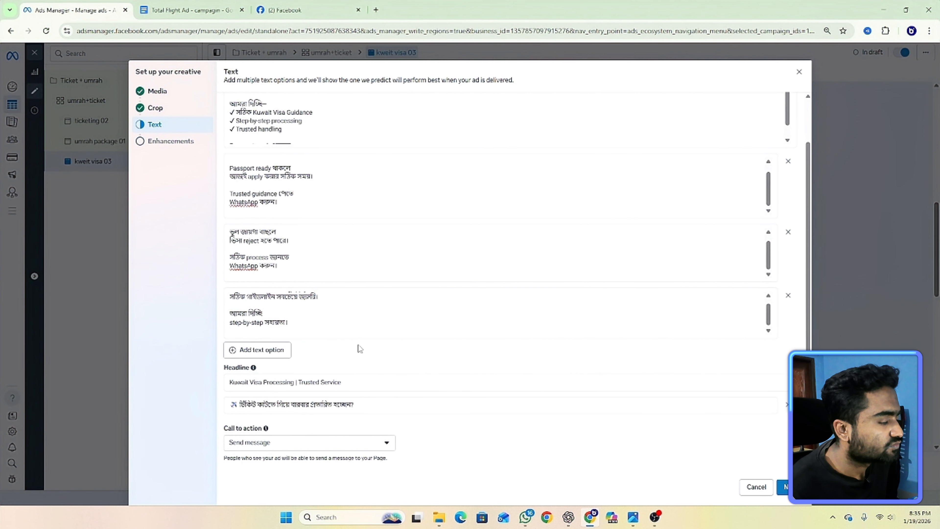
pyautogui.click(364, 381)
pyautogui.click(415, 421)
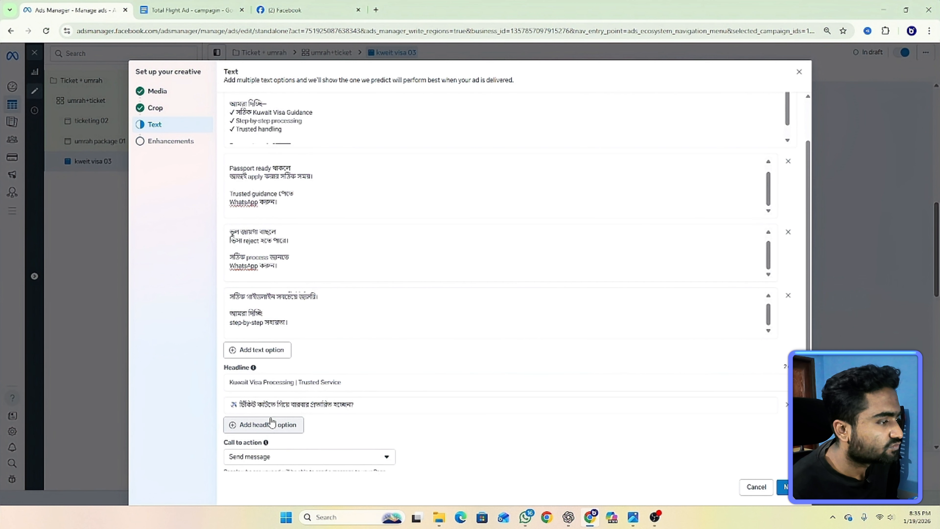
pyautogui.click(272, 426)
pyautogui.click(285, 426)
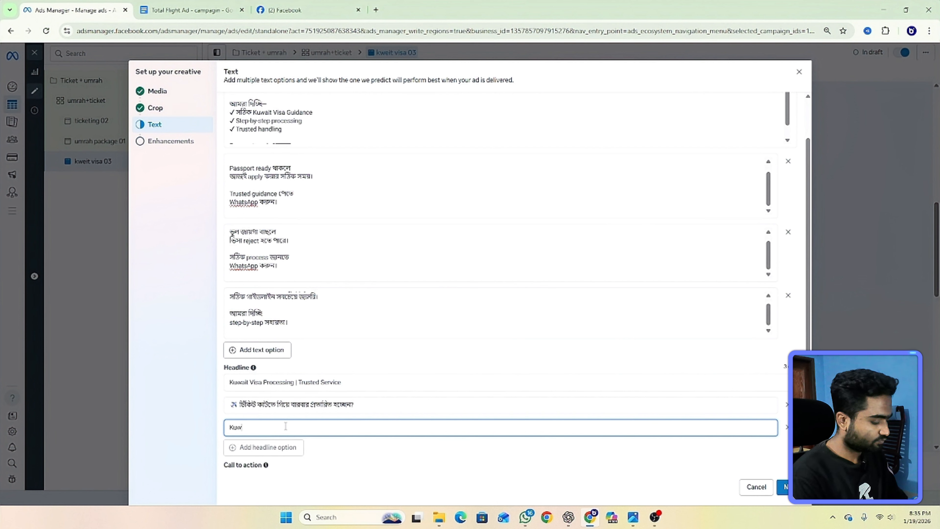
pyautogui.write('Kuwait Visa processing from total Flight')
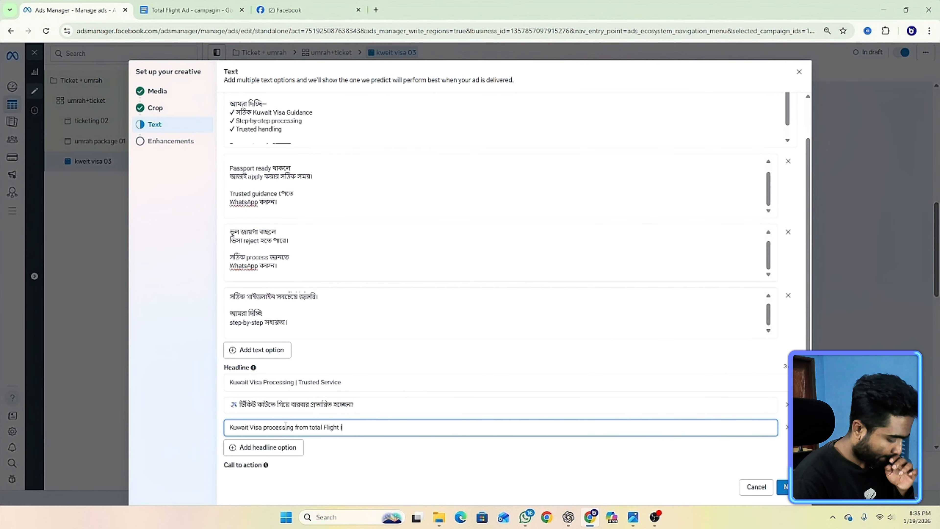
pyautogui.write('eganj')
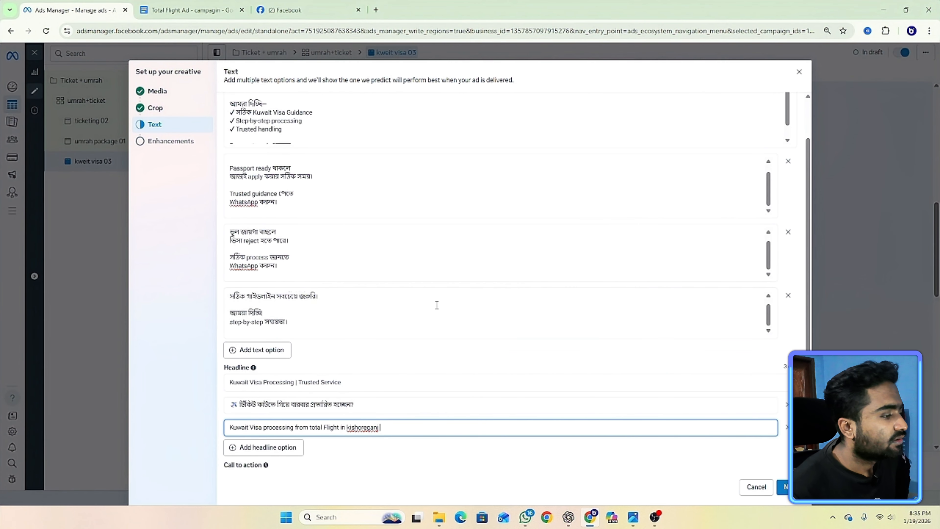
pyautogui.scroll(-1, 436, 304)
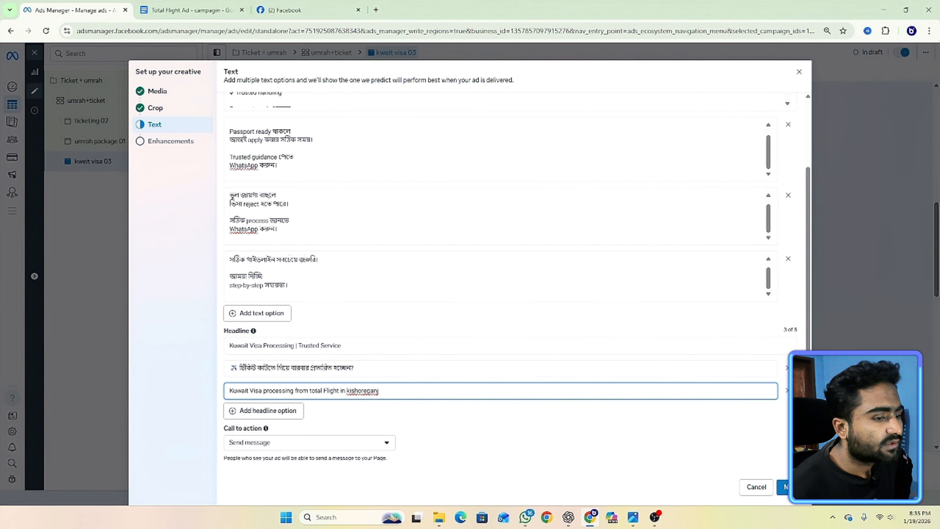
pyautogui.click(784, 487)
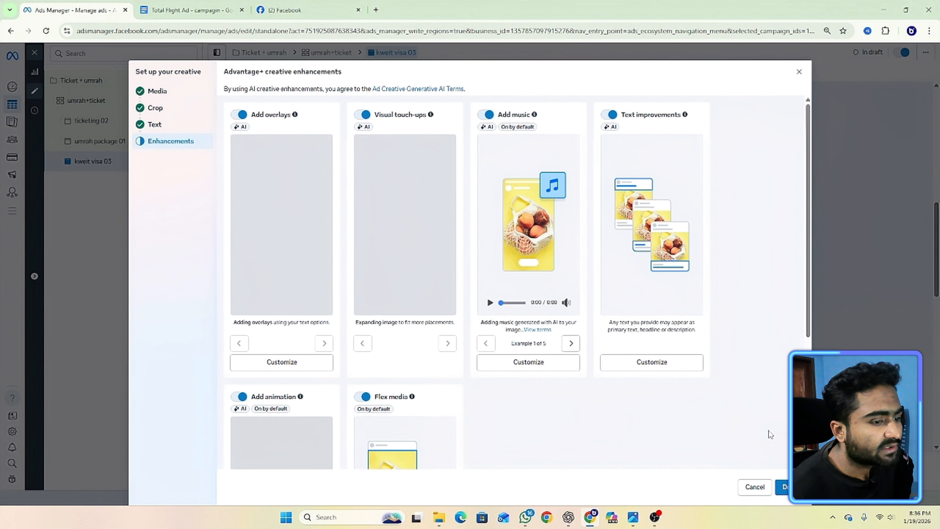
pyautogui.click(784, 487)
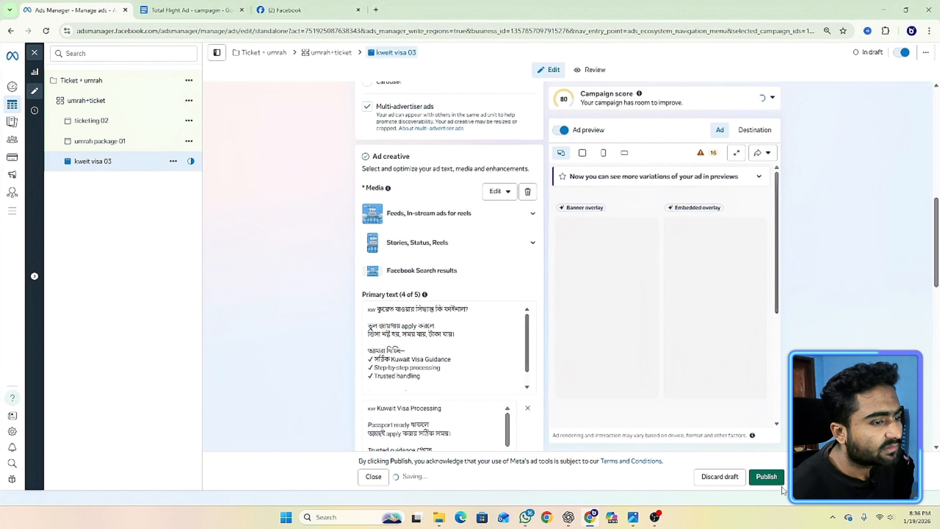
# Examine the kweit visa 03 ad's creative settings, its placement delivery warnings and its review summary.
pyautogui.scroll(-7, 494, 236)
pyautogui.scroll(9, 443, 193)
pyautogui.scroll(-17, 430, 274)
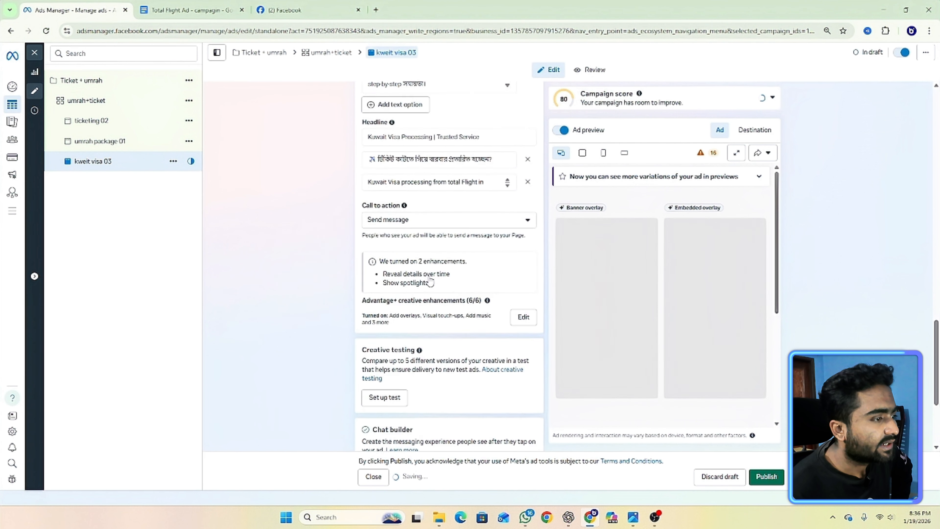
pyautogui.scroll(15, 472, 222)
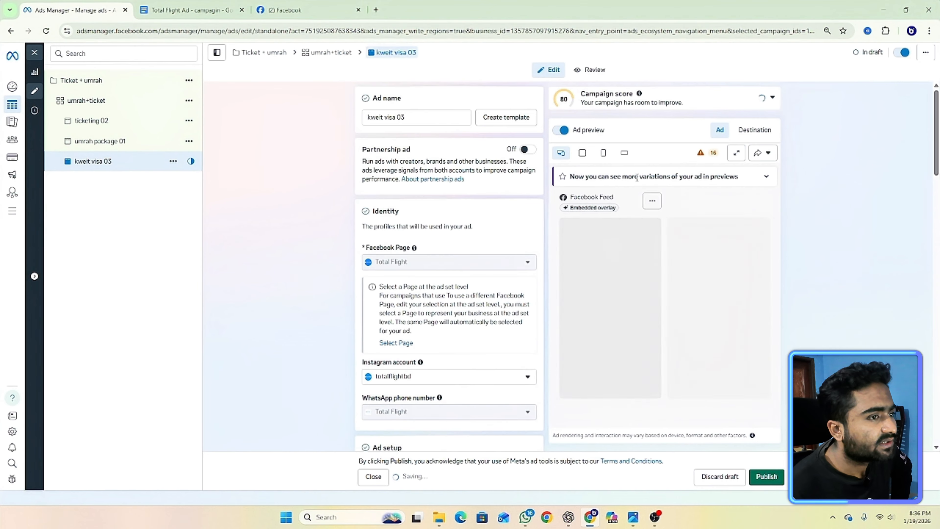
pyautogui.click(706, 152)
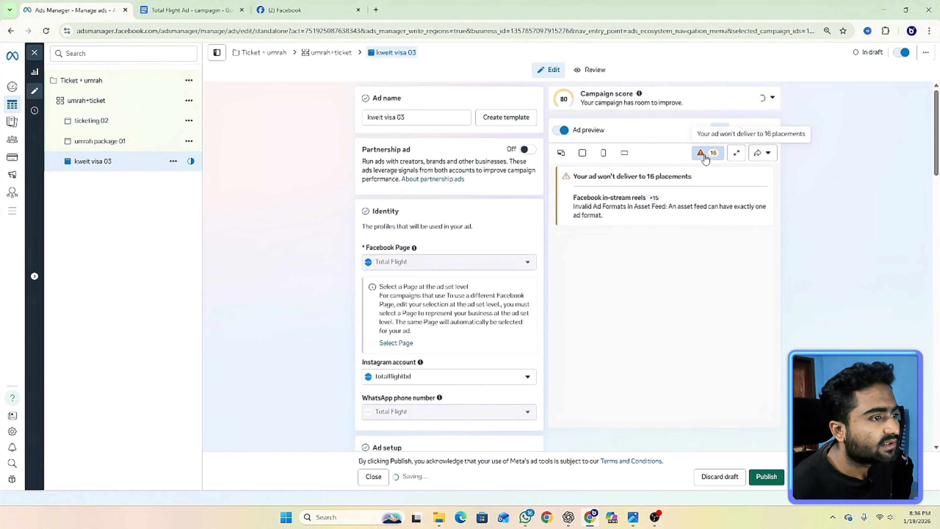
pyautogui.scroll(-10, 411, 311)
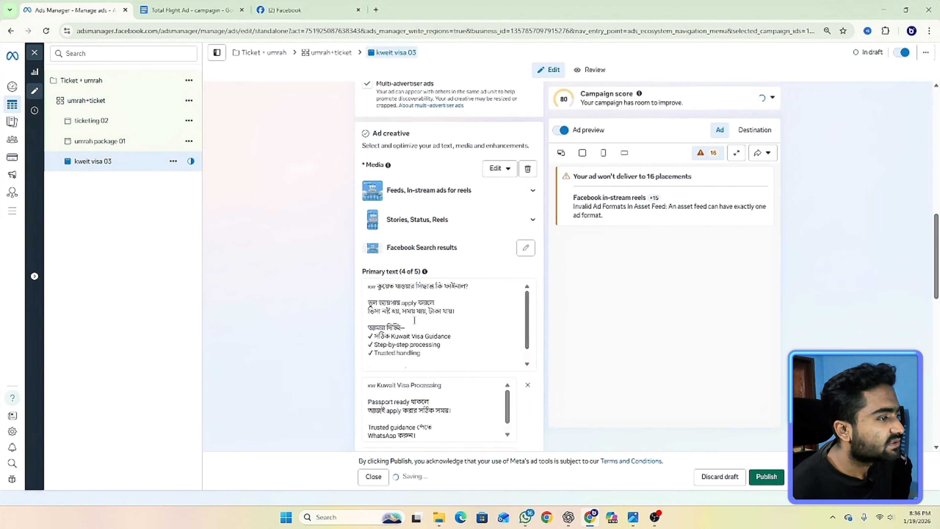
pyautogui.scroll(15, 422, 307)
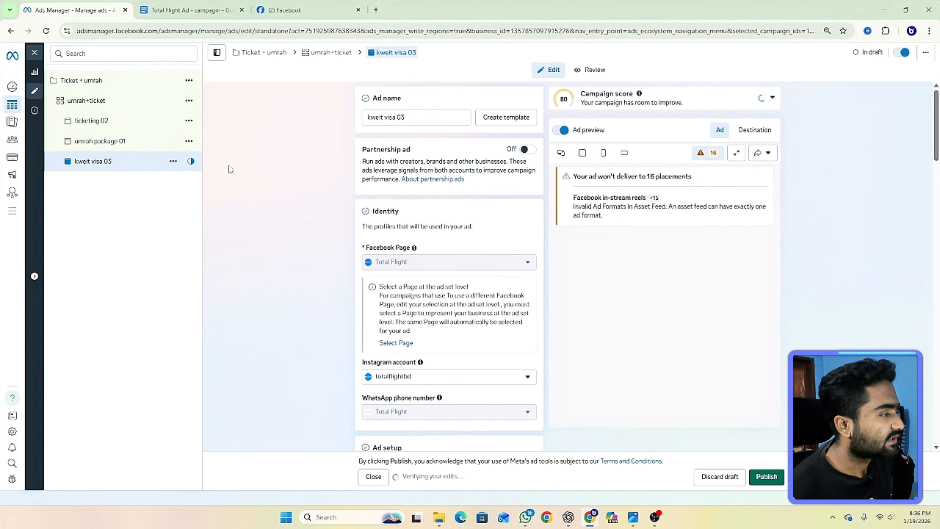
pyautogui.scroll(-5, 503, 246)
pyautogui.click(593, 75)
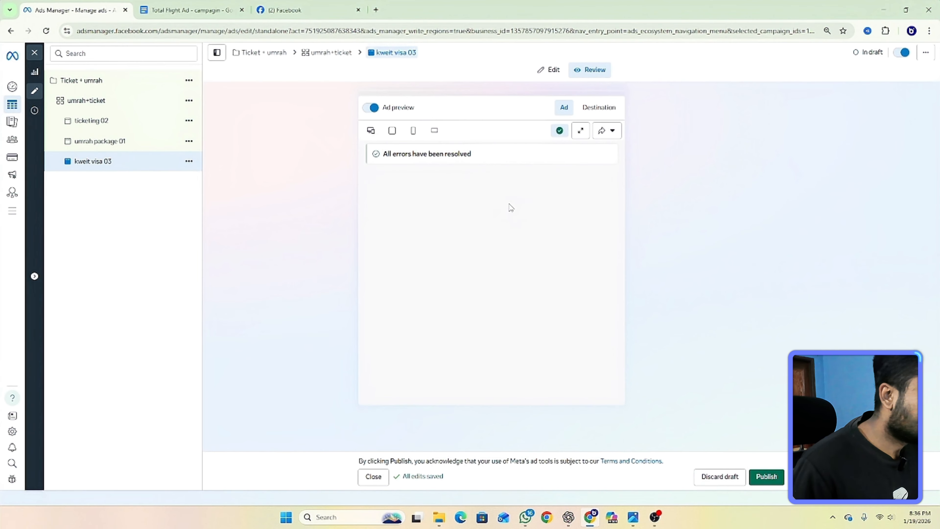
# Examine the review summary and placement warnings of the ticketing 02 ad.
pyautogui.click(122, 126)
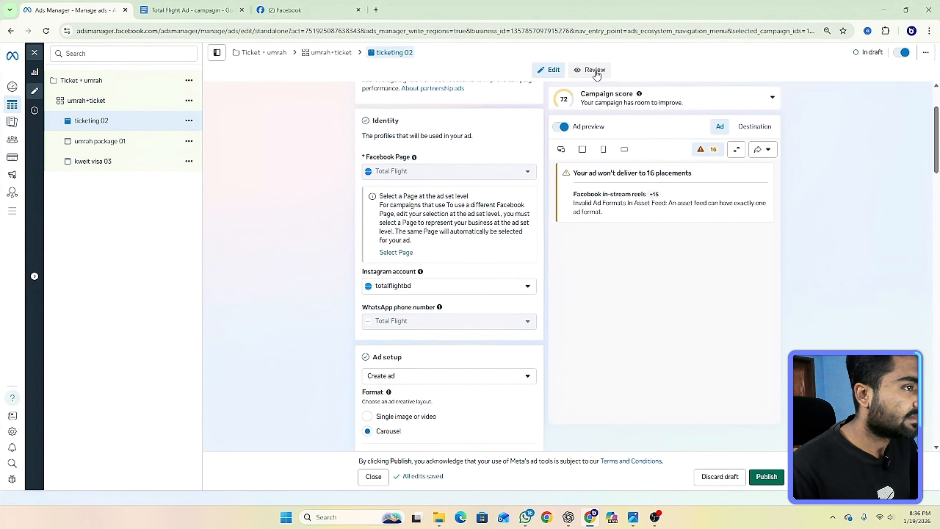
pyautogui.click(593, 70)
pyautogui.scroll(-3, 413, 171)
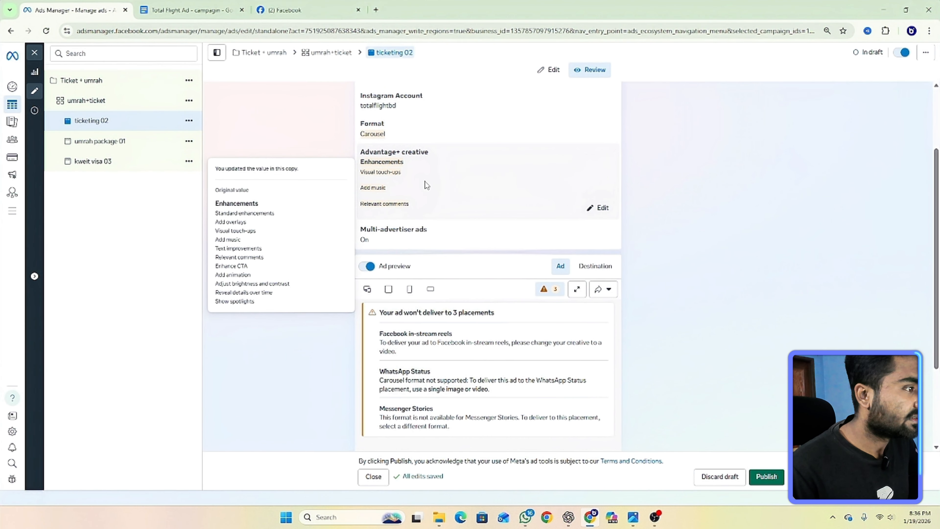
pyautogui.scroll(-3, 426, 185)
pyautogui.scroll(6, 470, 217)
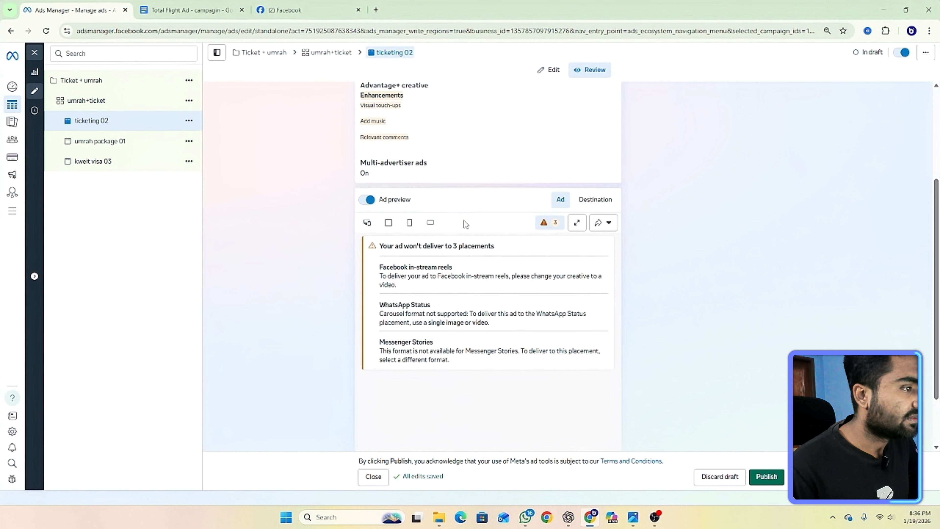
# Check the review summary and destination preview of the umrah package 01 ad, and publish the campaign's drafts.
pyautogui.click(110, 144)
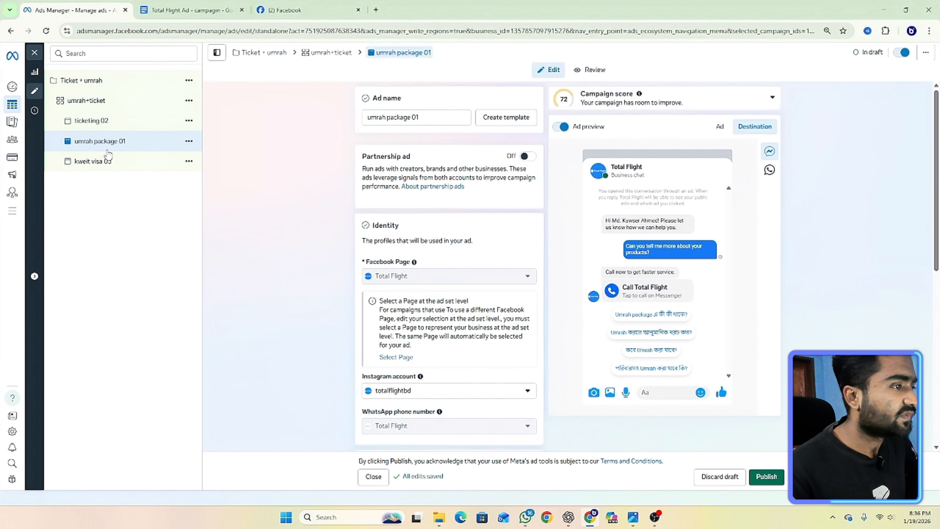
pyautogui.click(592, 70)
pyautogui.scroll(-8, 496, 216)
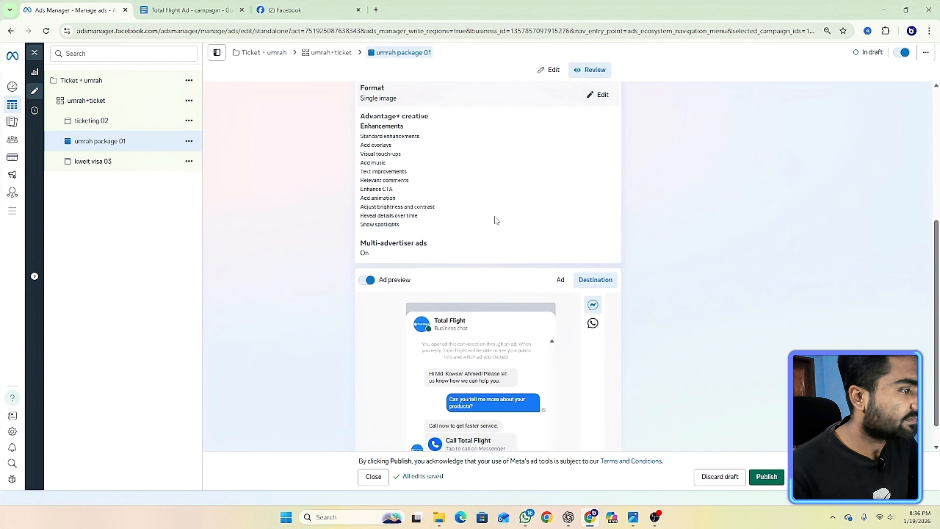
pyautogui.scroll(6, 498, 213)
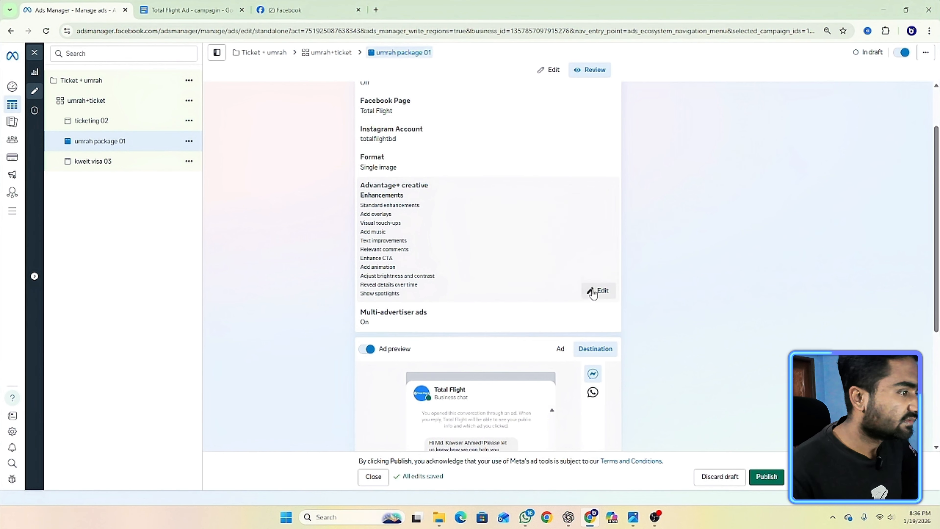
pyautogui.scroll(2, 535, 207)
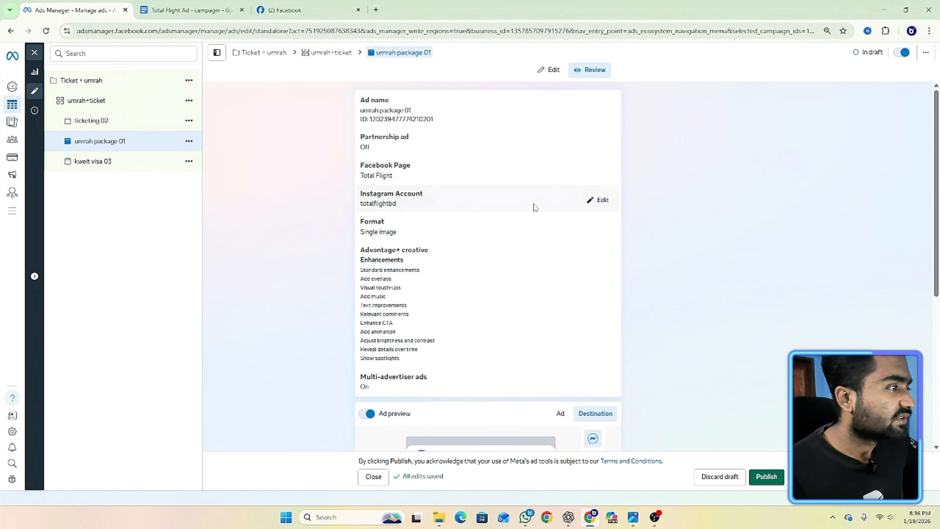
pyautogui.scroll(-7, 401, 180)
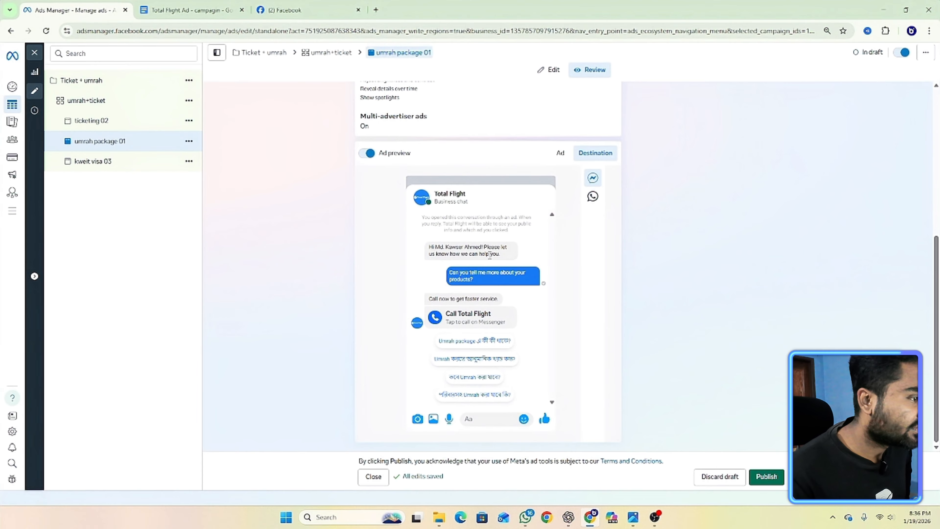
pyautogui.click(766, 477)
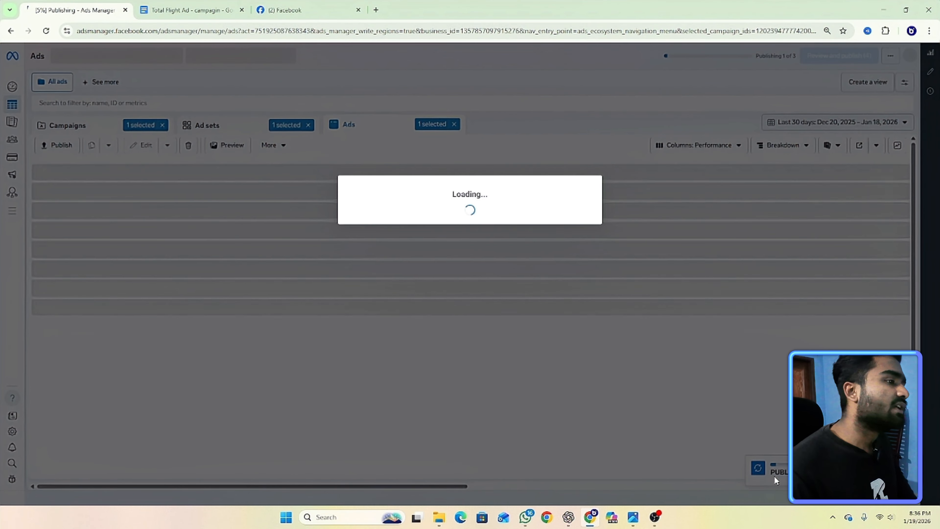